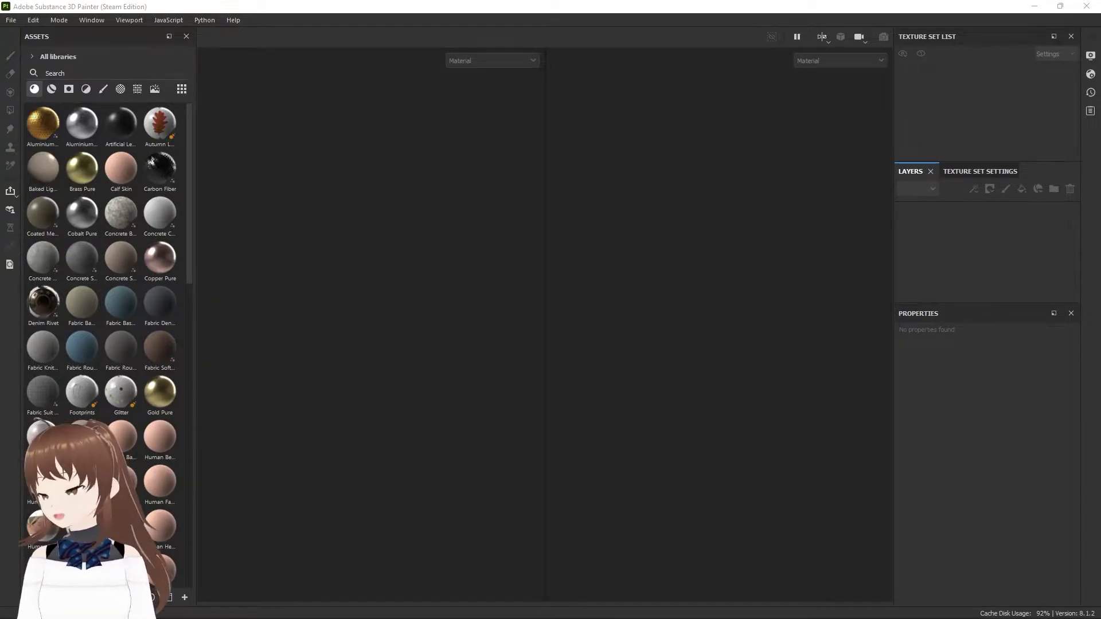
Create a new project from the table scene FBX at 1024 document resolution.
drag(401, 195, 423, 202)
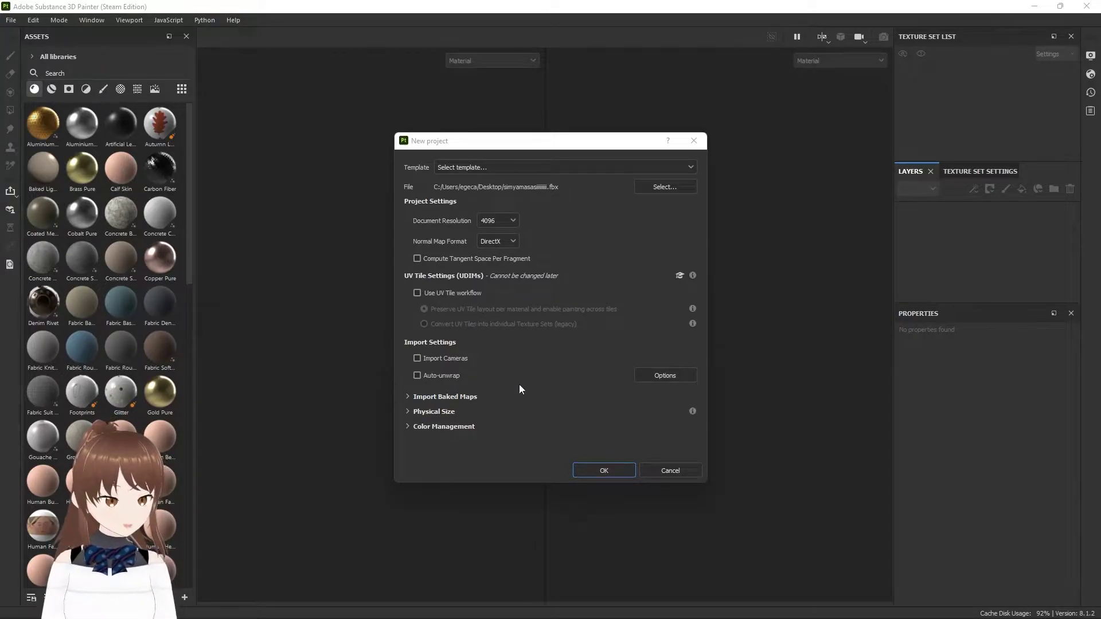
click(508, 222)
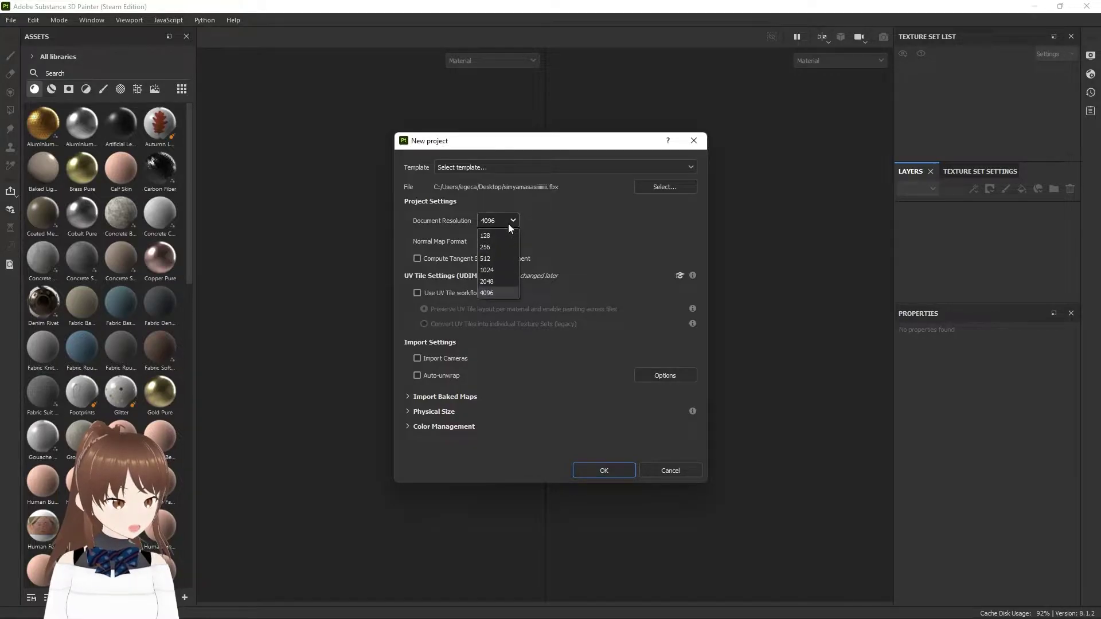
click(501, 268)
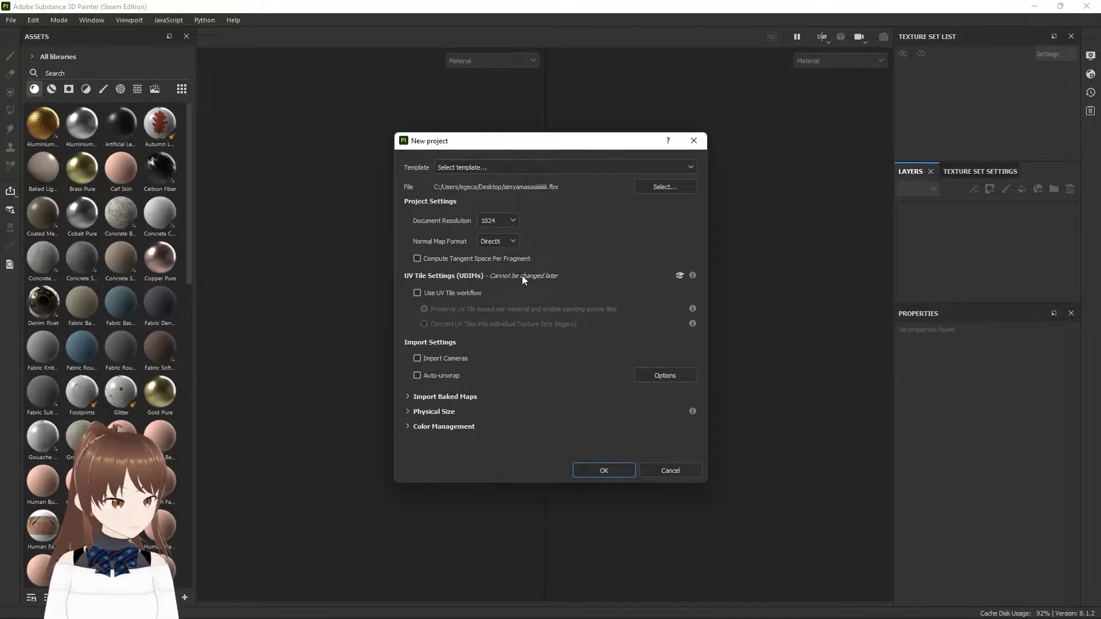
click(592, 472)
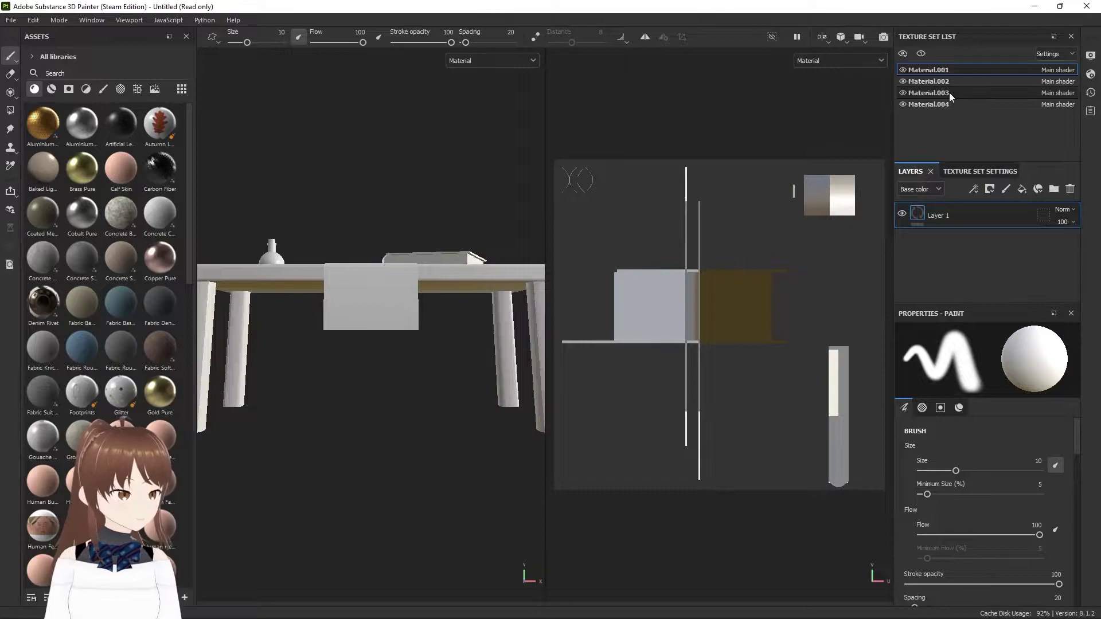
Select the Material.004 texture set and orbit down onto the table top.
click(932, 80)
click(934, 103)
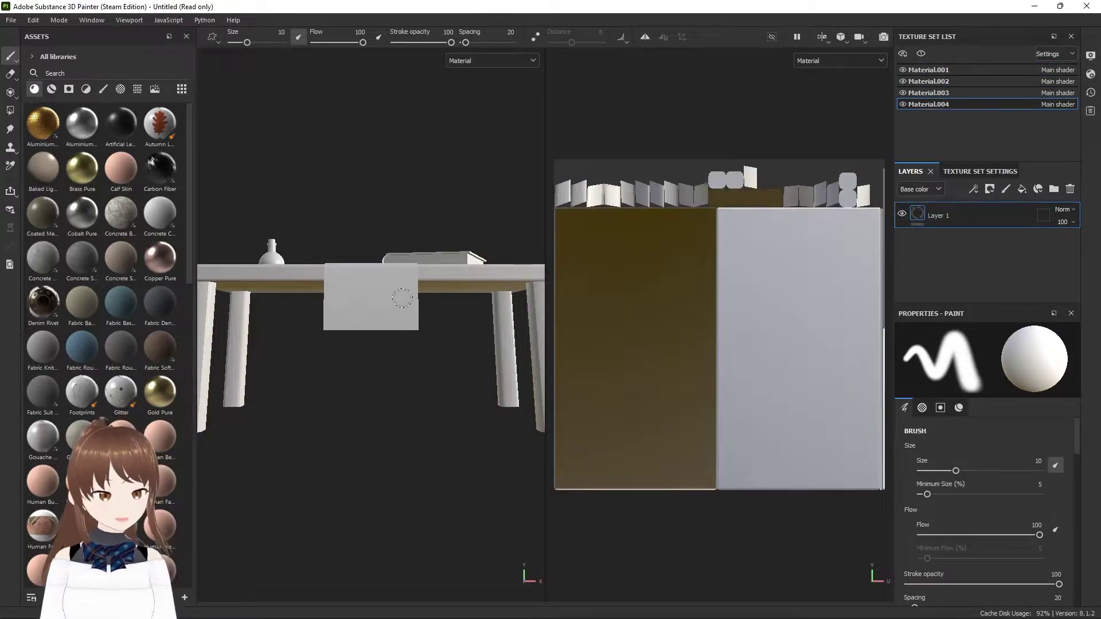
mouse_move(402, 297)
alt+mouse_down()
mouse_move(393, 381)
mouse_move(390, 275)
mouse_move(437, 258)
alt+mouse_up()
scroll(241, 216, up, 3)
scroll(214, 192, up, 2)
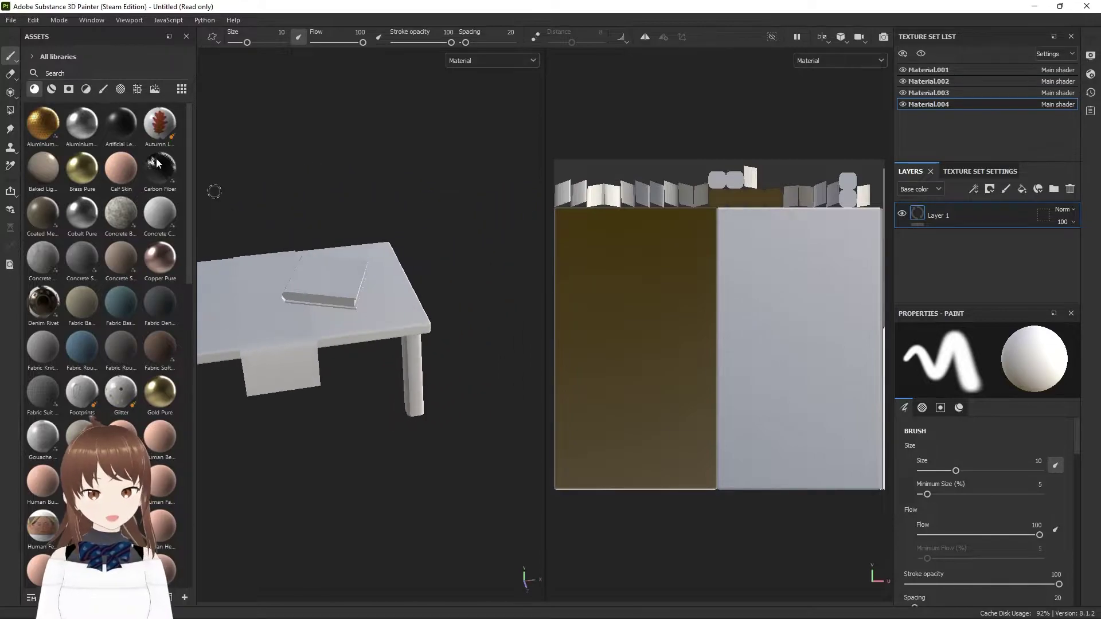
Filter the asset library to materials and pick the Glass Film material.
click(52, 89)
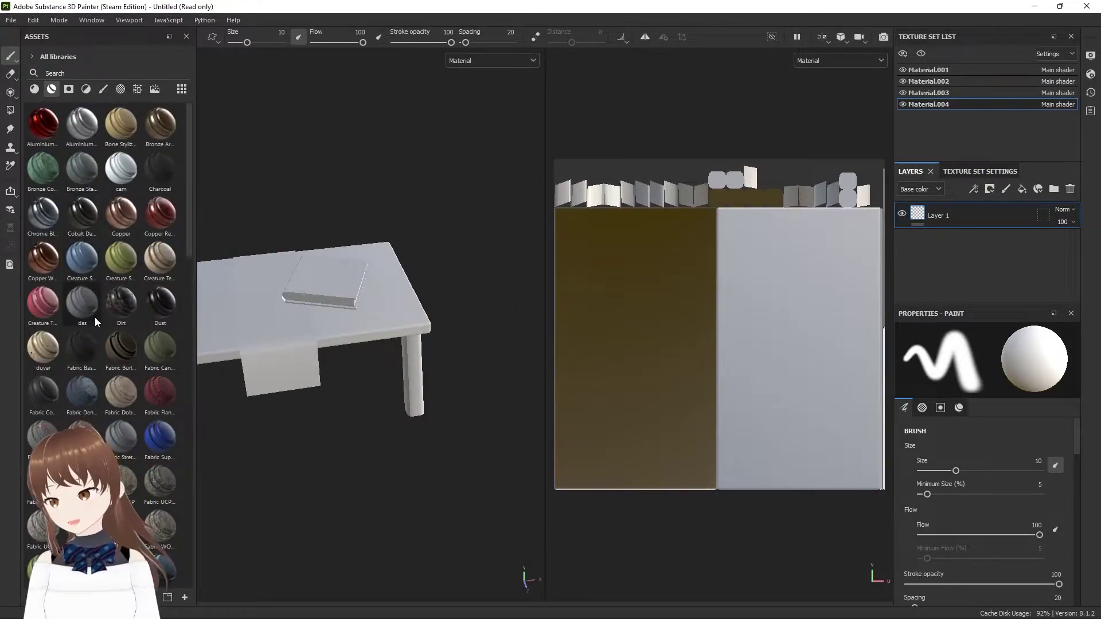
scroll(95, 323, down, 3)
scroll(109, 307, down, 3)
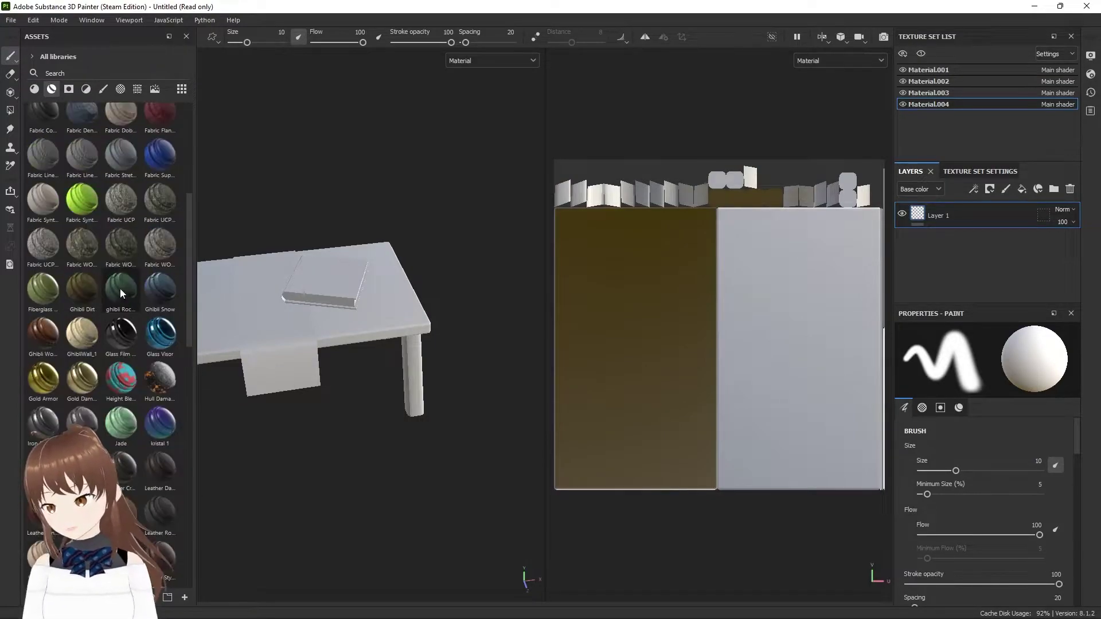
click(121, 334)
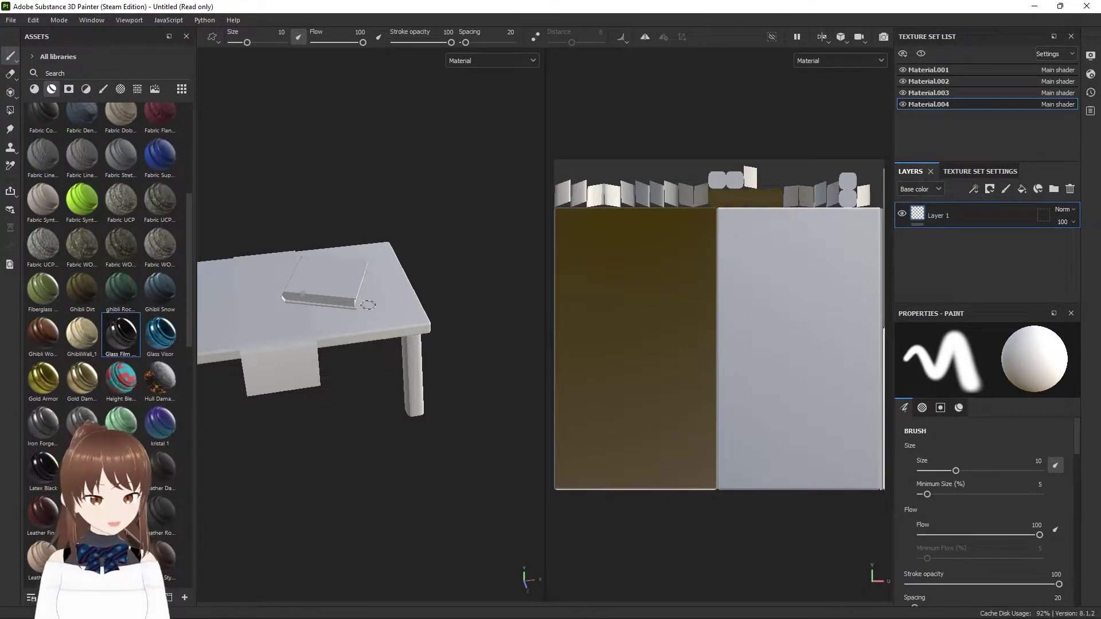
mouse_move(368, 305)
alt+mouse_down()
mouse_move(407, 315)
mouse_move(460, 295)
mouse_move(401, 319)
mouse_move(801, 116)
alt+mouse_up()
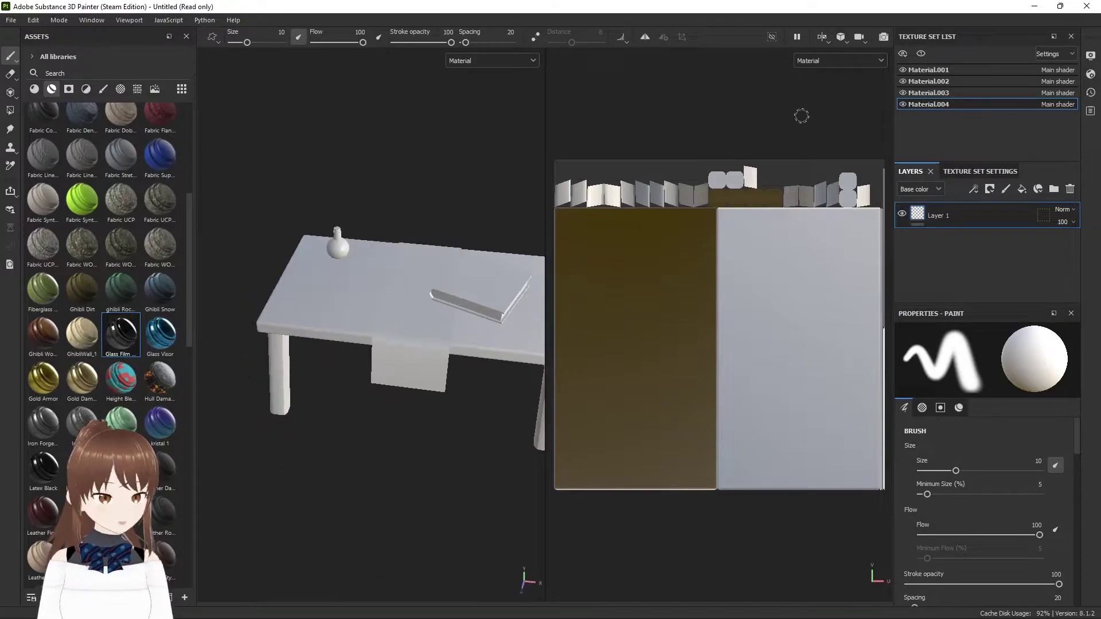
Switch the shader to pbr-metal-rough-with-alpha-blending, found by searching 'alp'.
click(1090, 55)
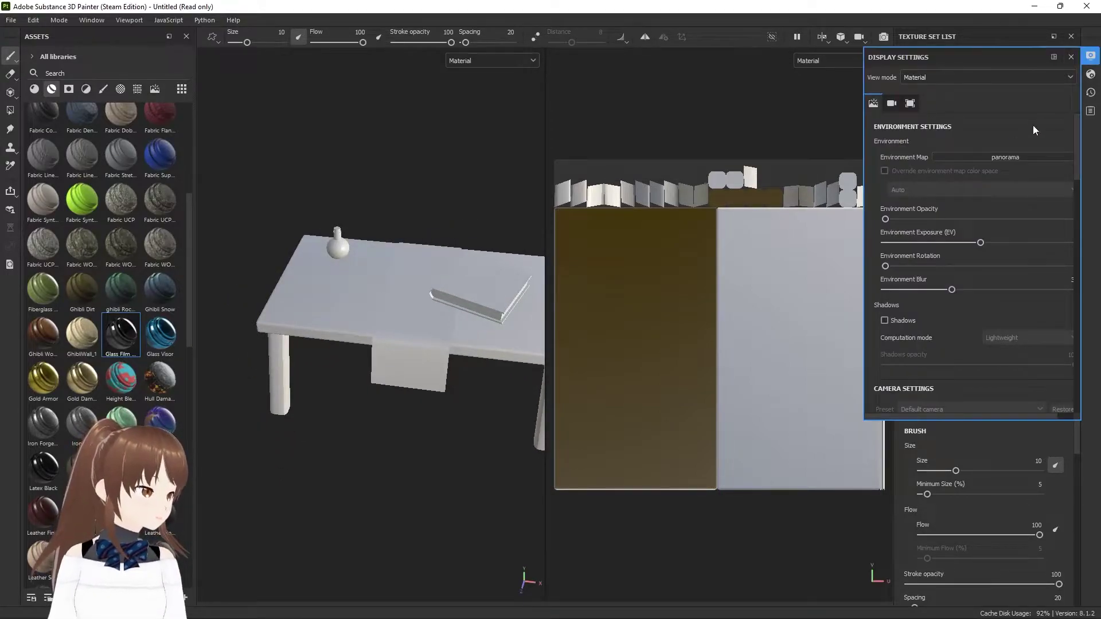
click(1091, 112)
click(1090, 75)
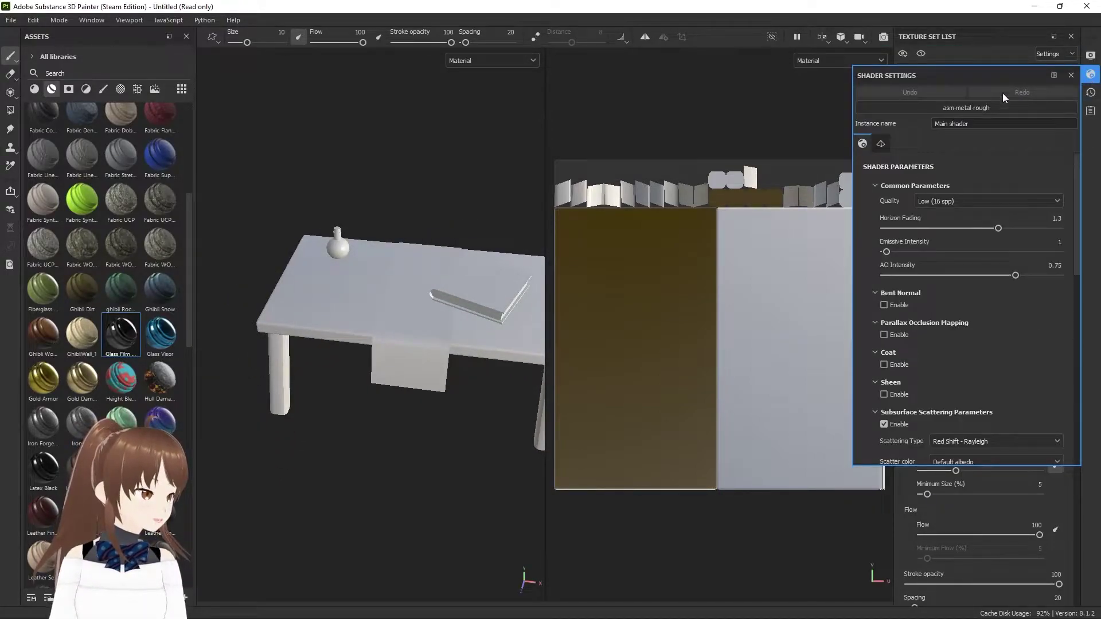
click(945, 108)
text(ader)
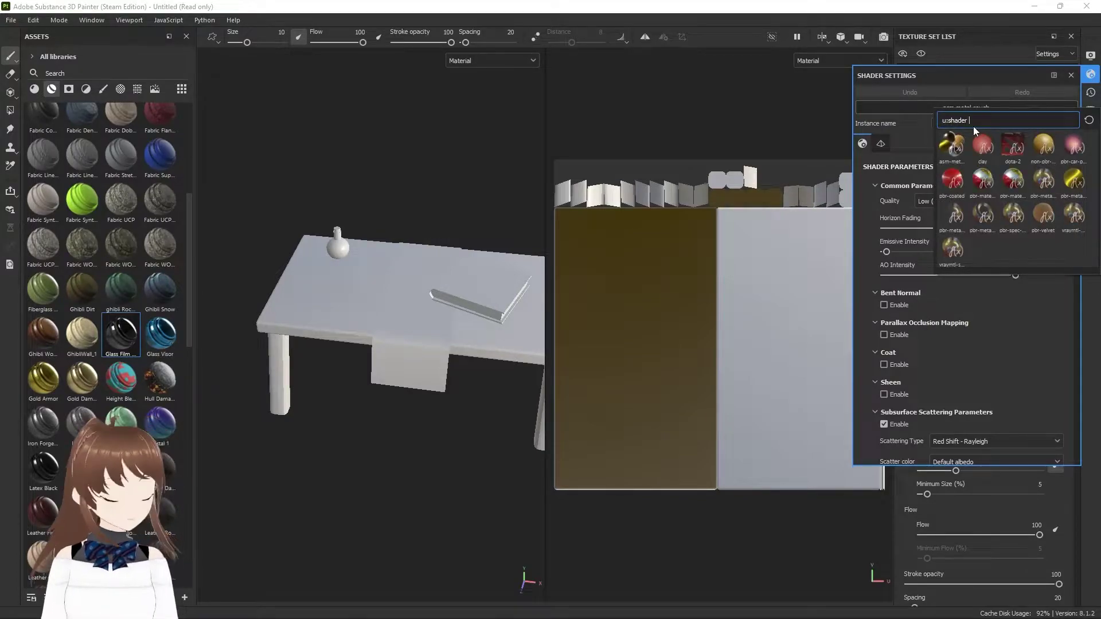
text(lp)
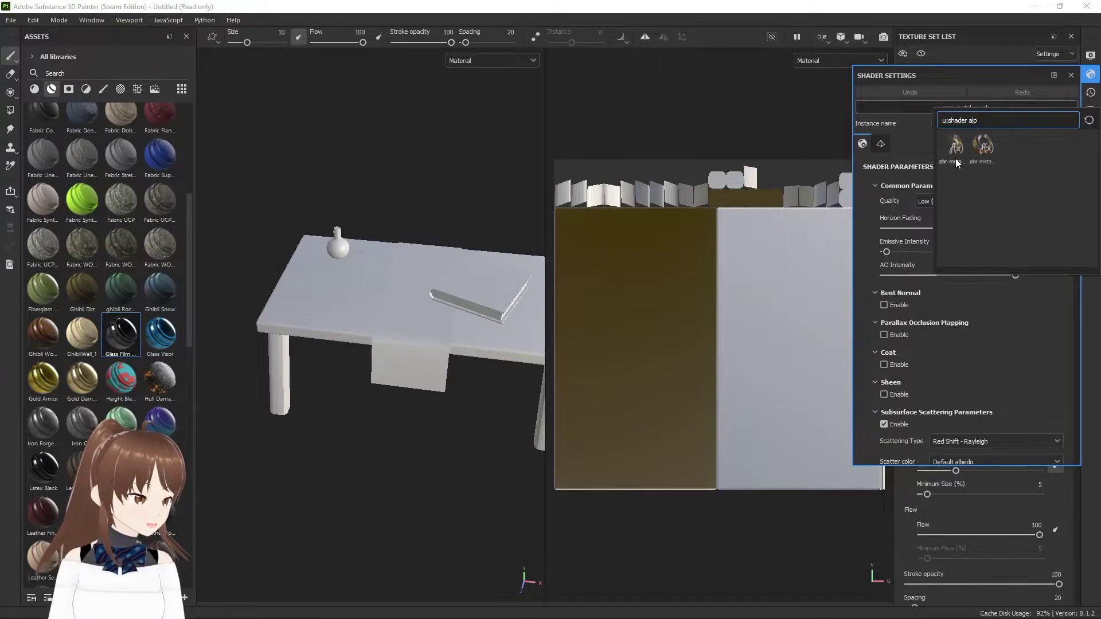
click(960, 160)
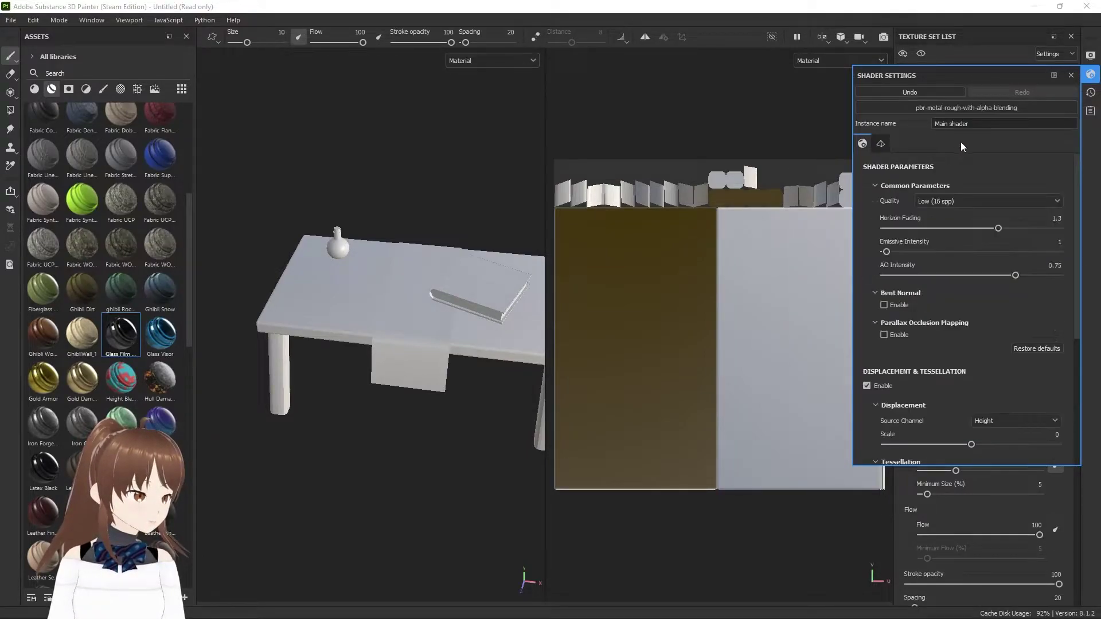
click(1090, 74)
Remove the Height, Roughness and Metallic channels from Material.004's texture set.
click(978, 171)
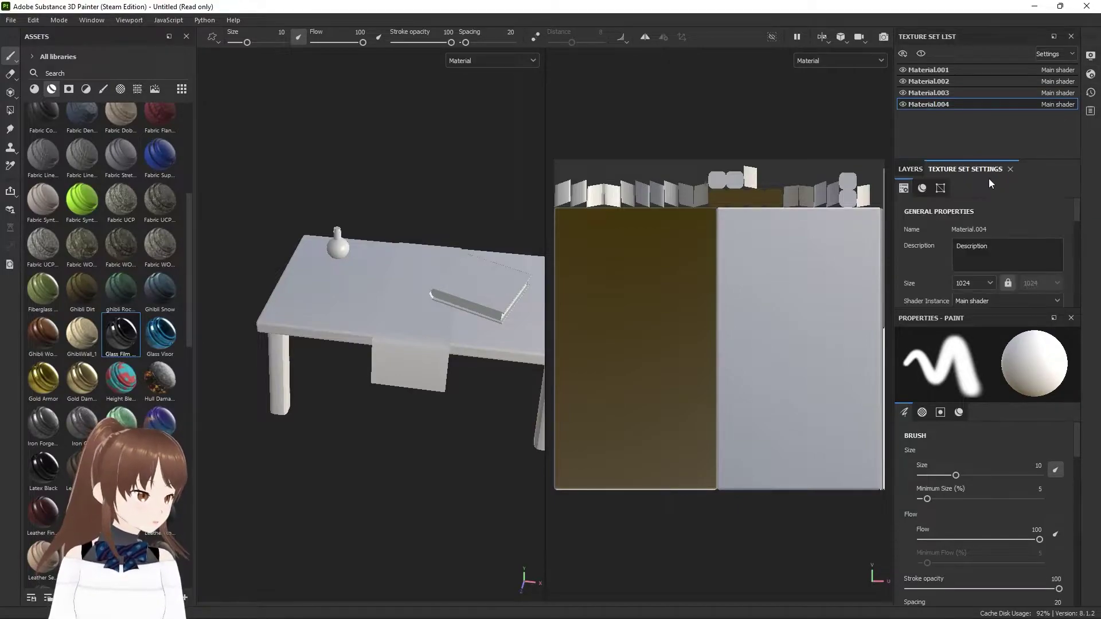
scroll(956, 214, down, 2)
scroll(957, 235, down, 2)
scroll(995, 256, up, 2)
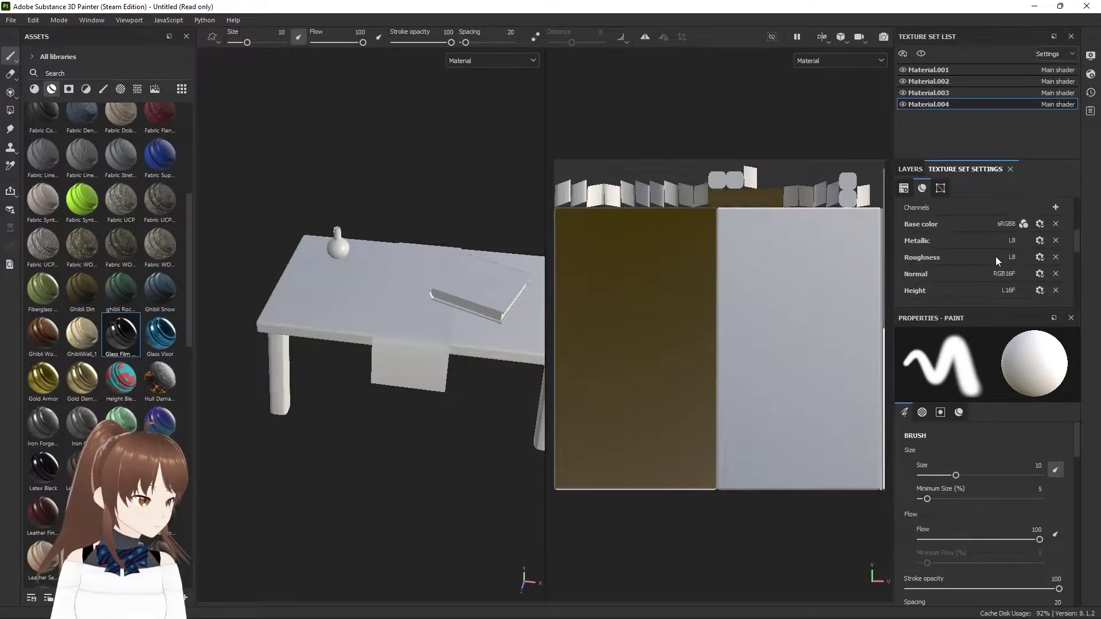
click(1053, 289)
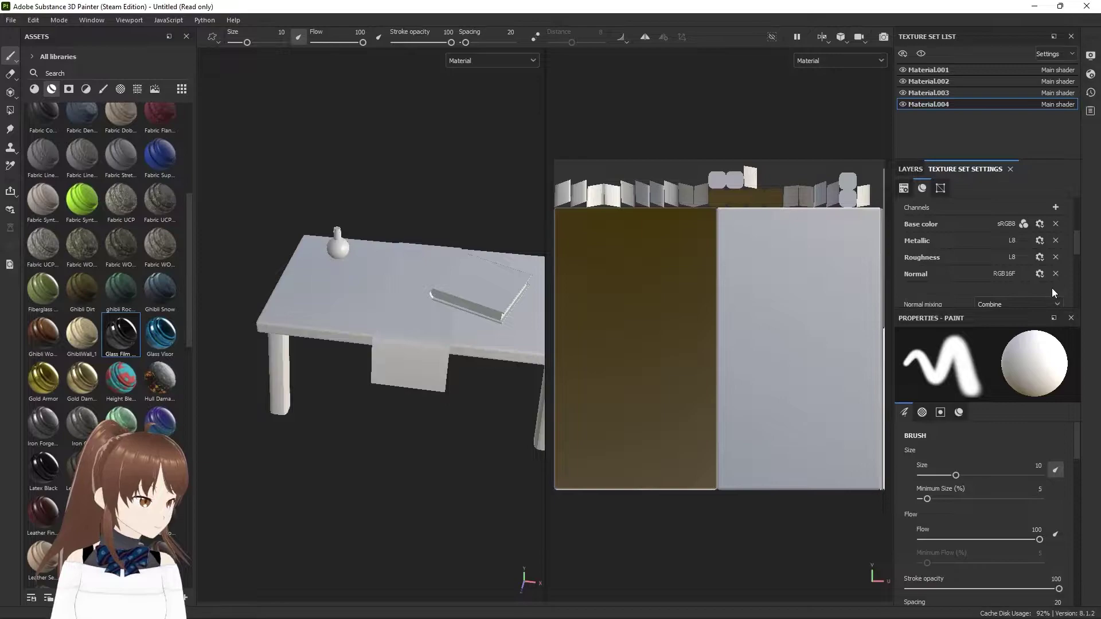
click(1056, 257)
Add an Opacity channel to Material.004 and return to the layer stack.
scroll(975, 255, up, 1)
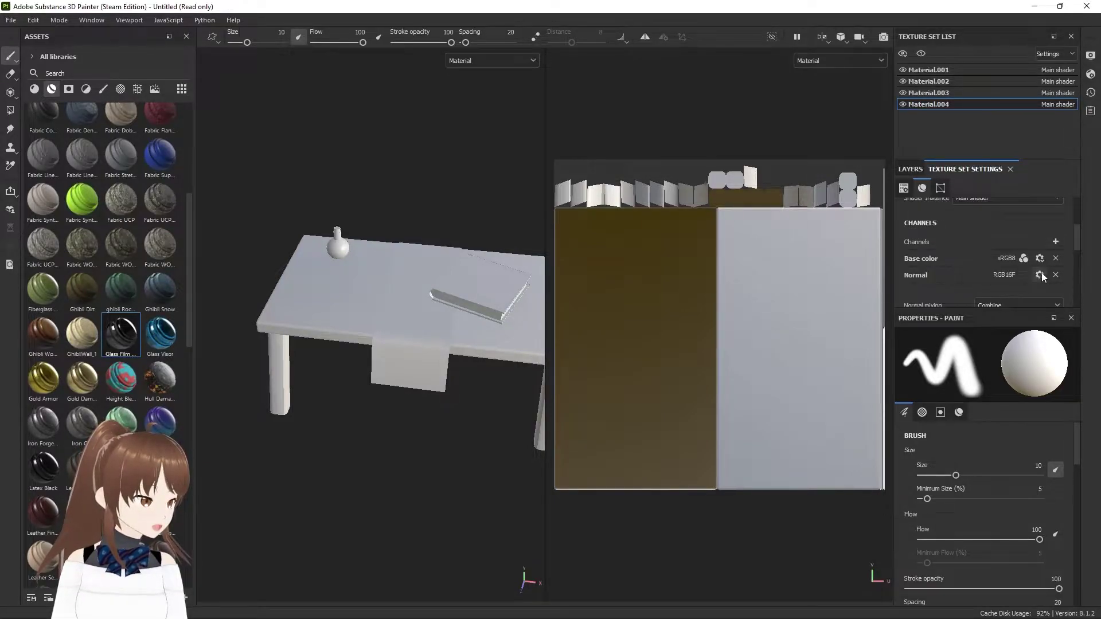
click(1054, 242)
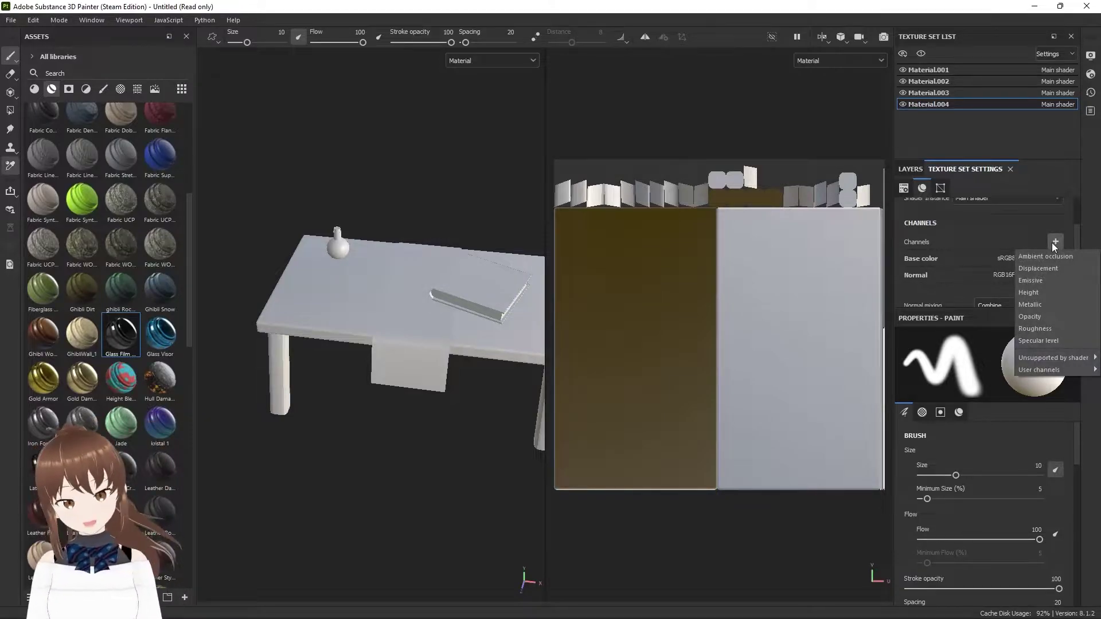
click(1041, 317)
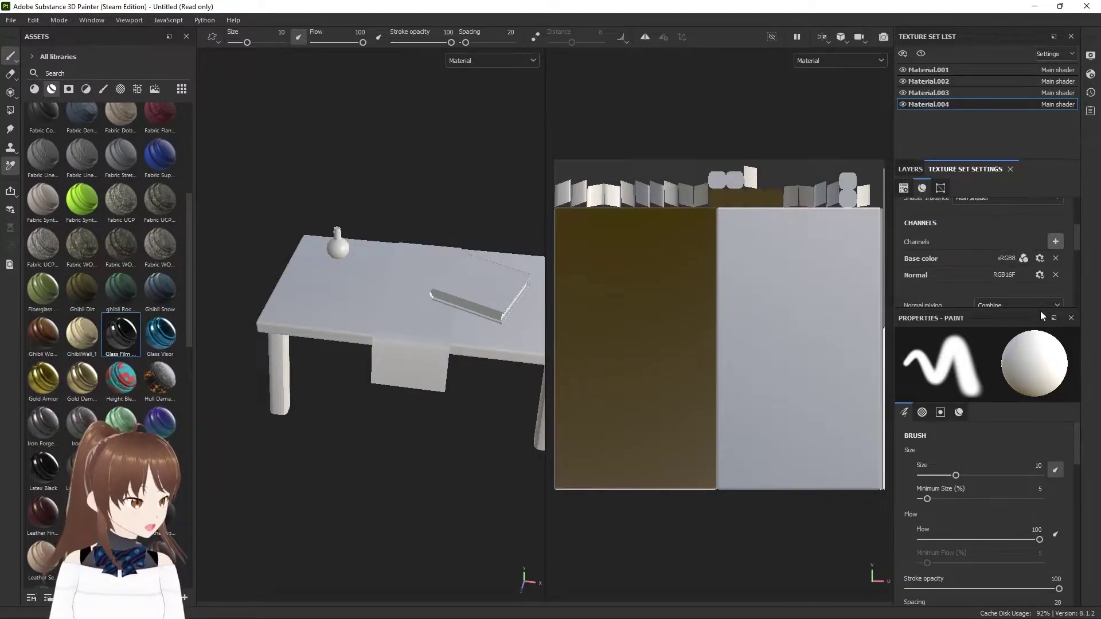
scroll(1009, 284, down, 1)
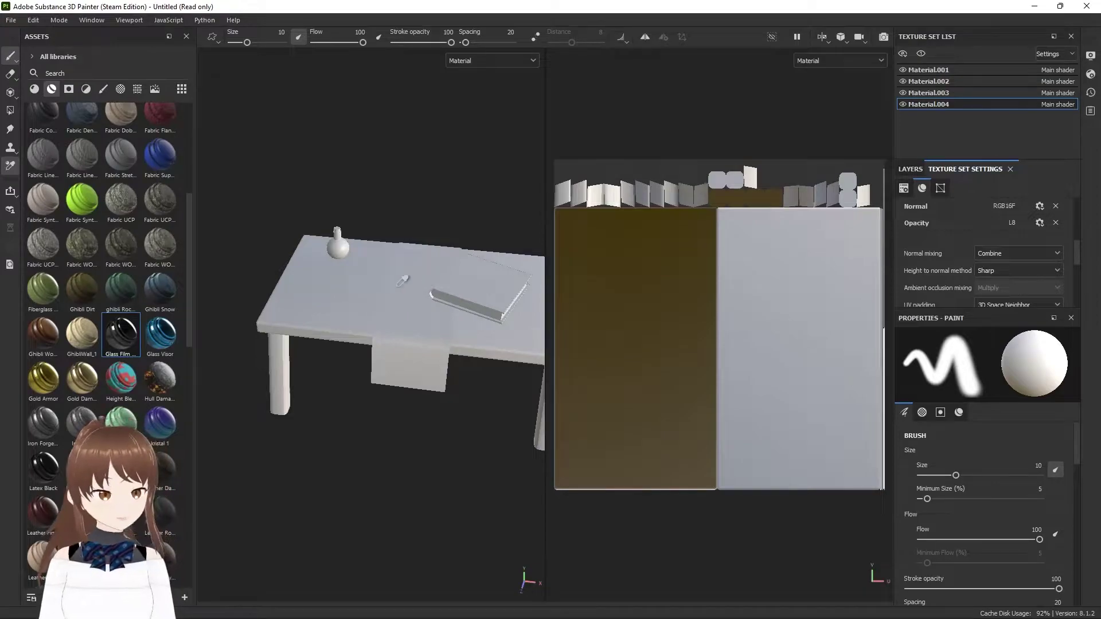
scroll(403, 281, up, 2)
click(912, 169)
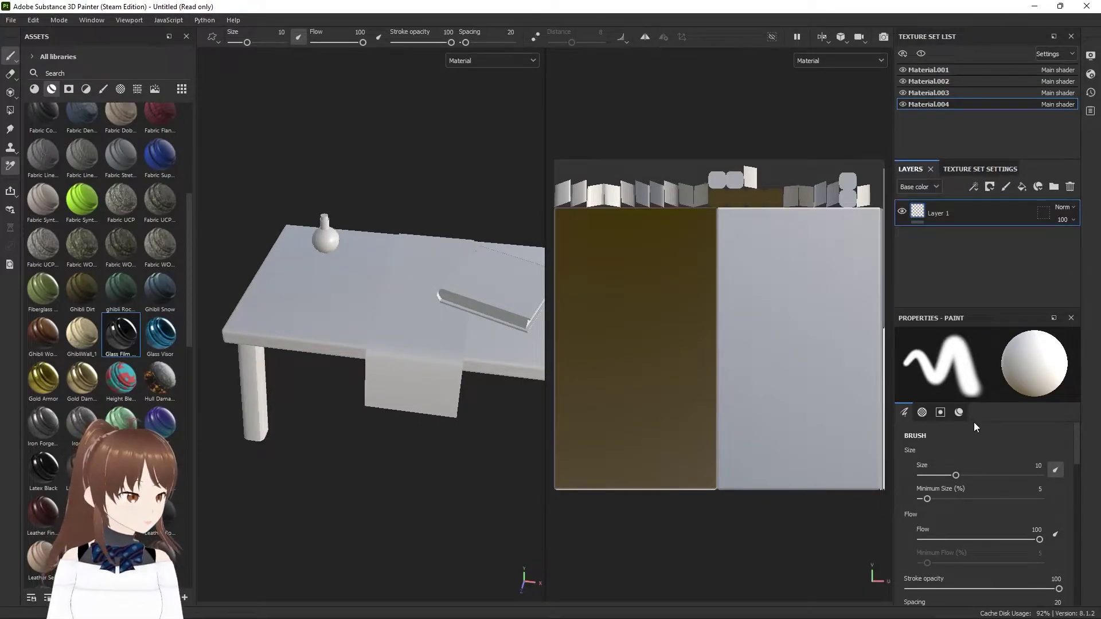
Delete the empty Layer 1.
scroll(973, 422, down, 3)
scroll(982, 479, down, 3)
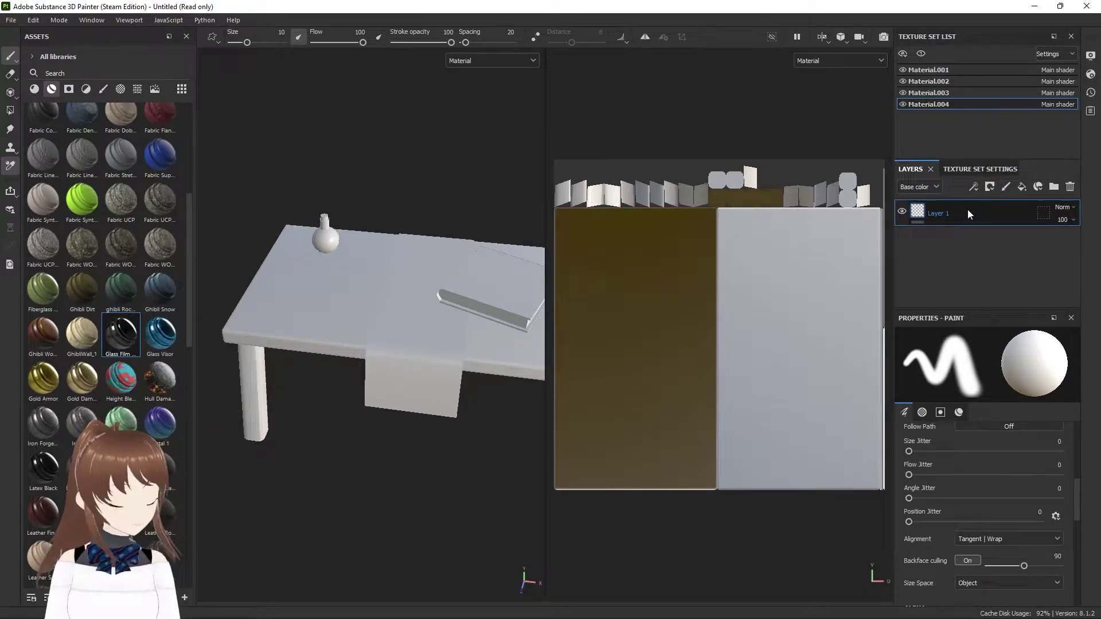
key(Delete)
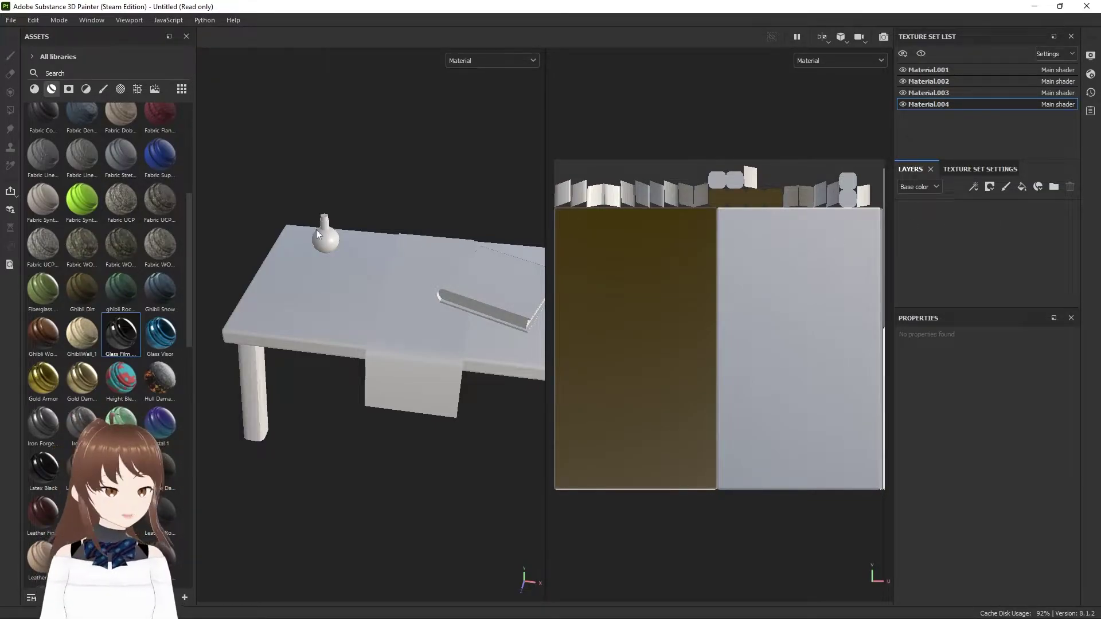
Apply the Wood Chest Stylized material from a 'wood' search and expand its folder.
click(80, 72)
text(wood)
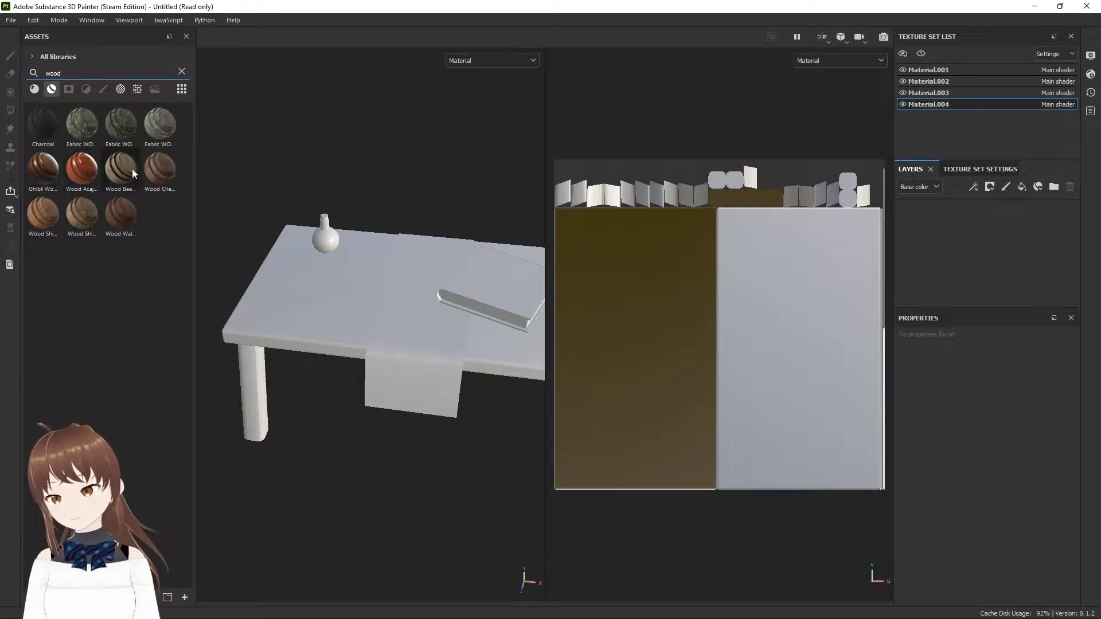
drag(158, 169, 860, 269)
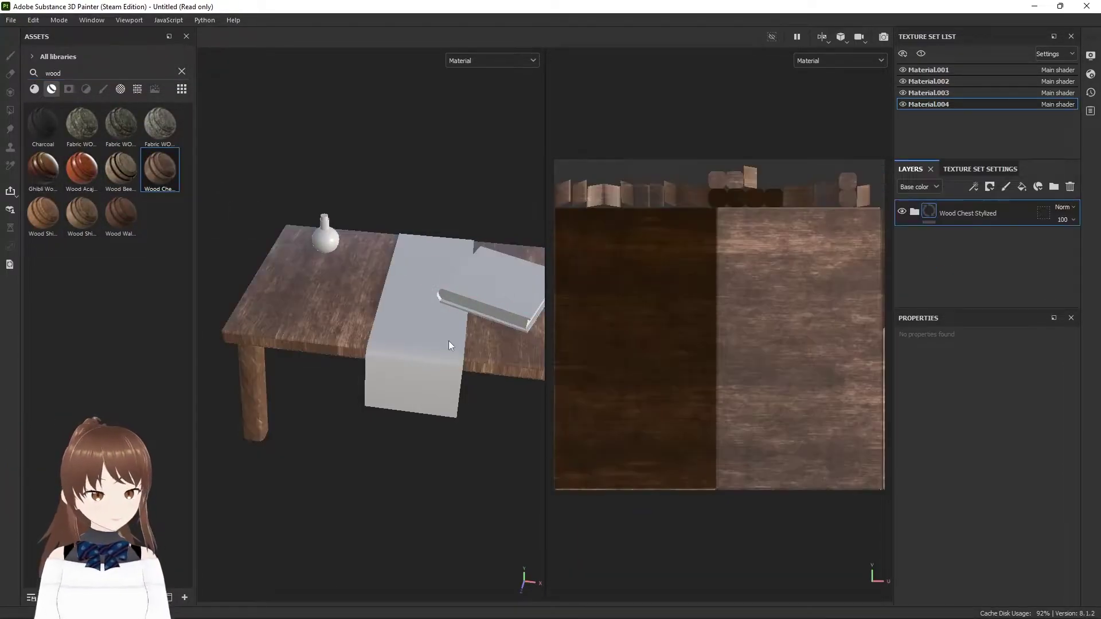
alt+drag(419, 340, 424, 325)
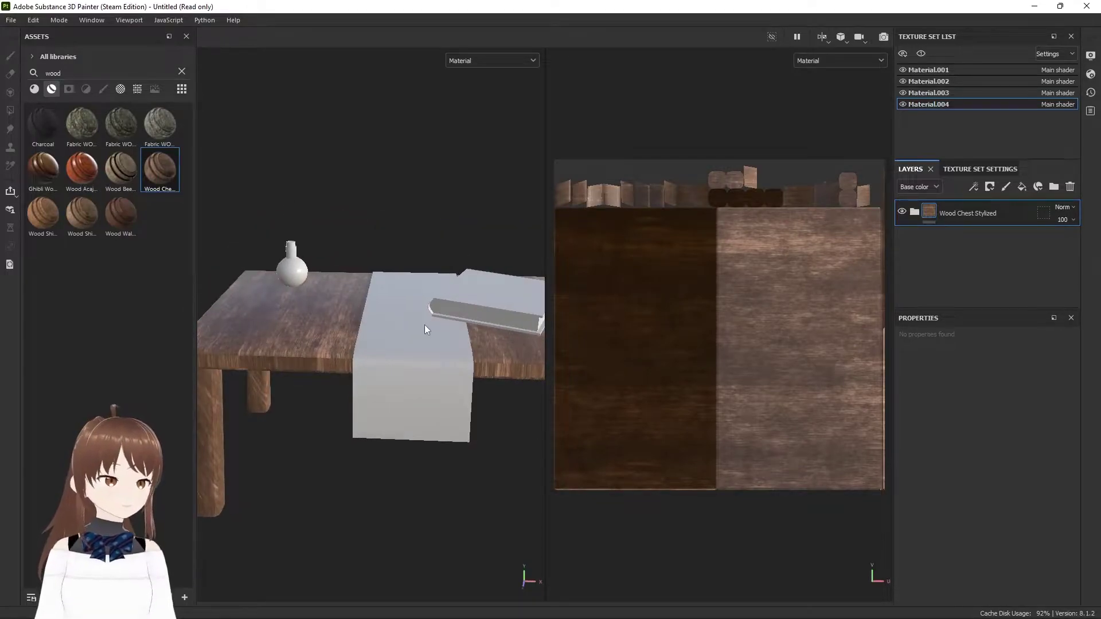
click(914, 212)
Browse the Wood Chest Stylized layers and add a filter effect to the Fibers layer.
right_click(978, 212)
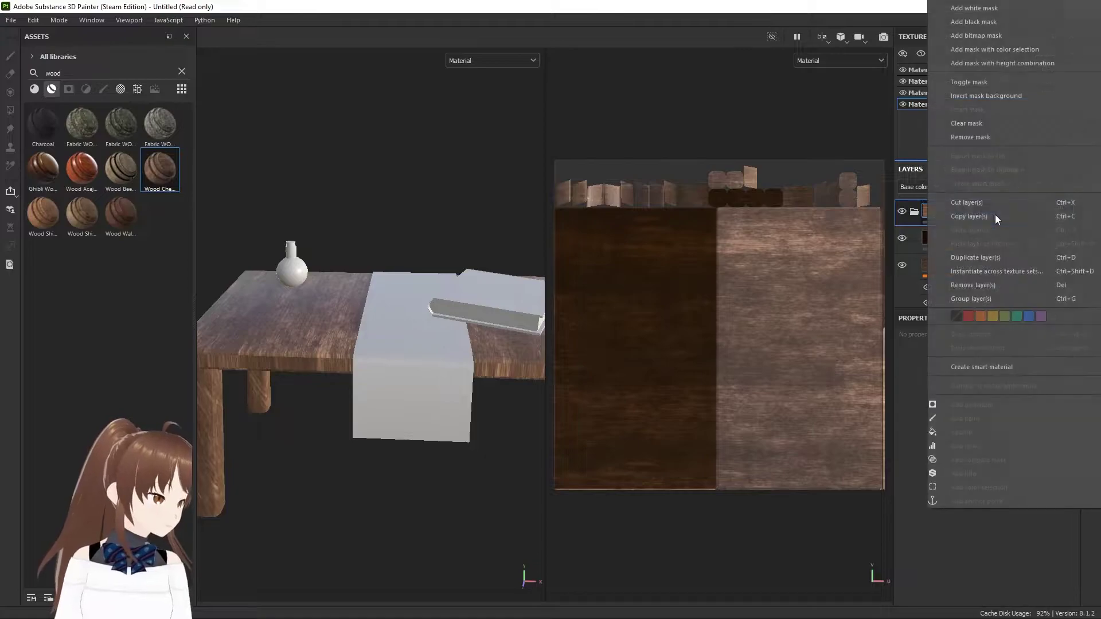
click(886, 333)
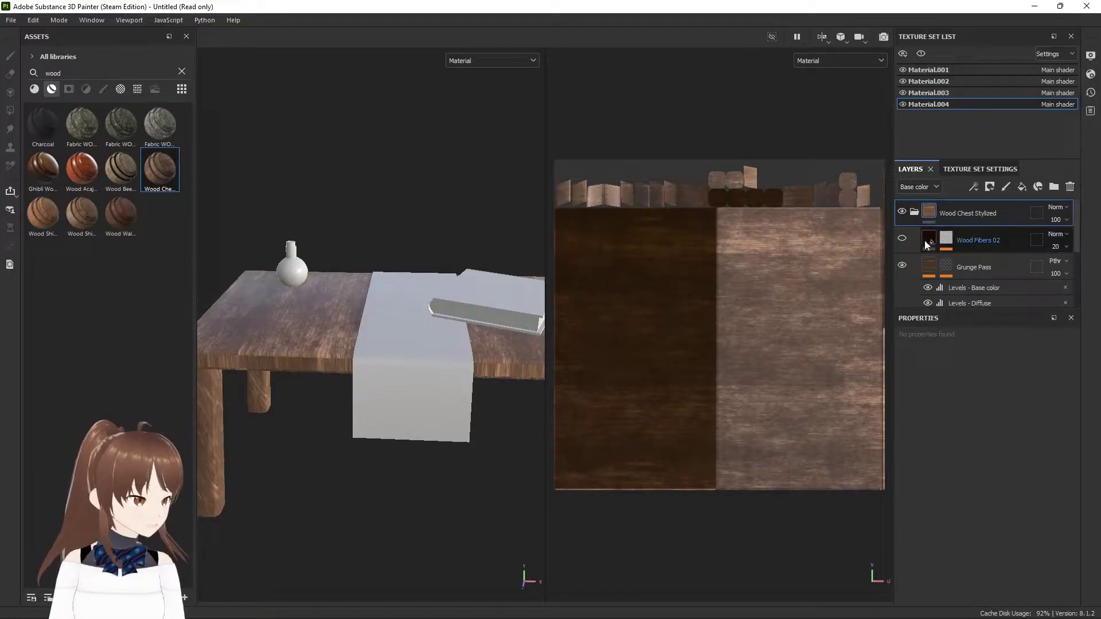
click(949, 251)
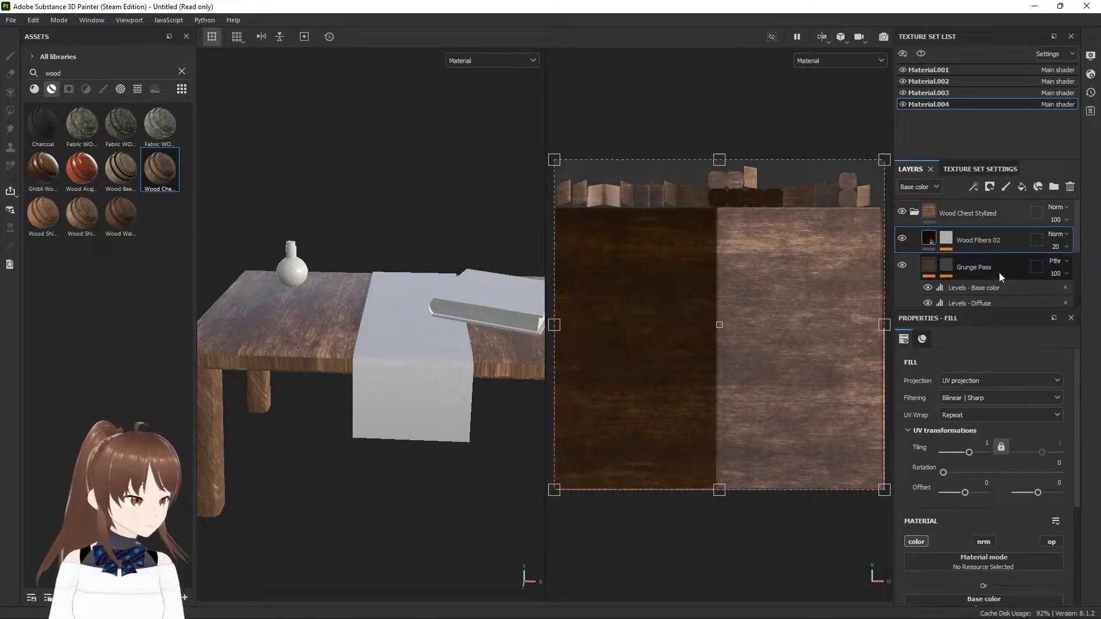
click(945, 266)
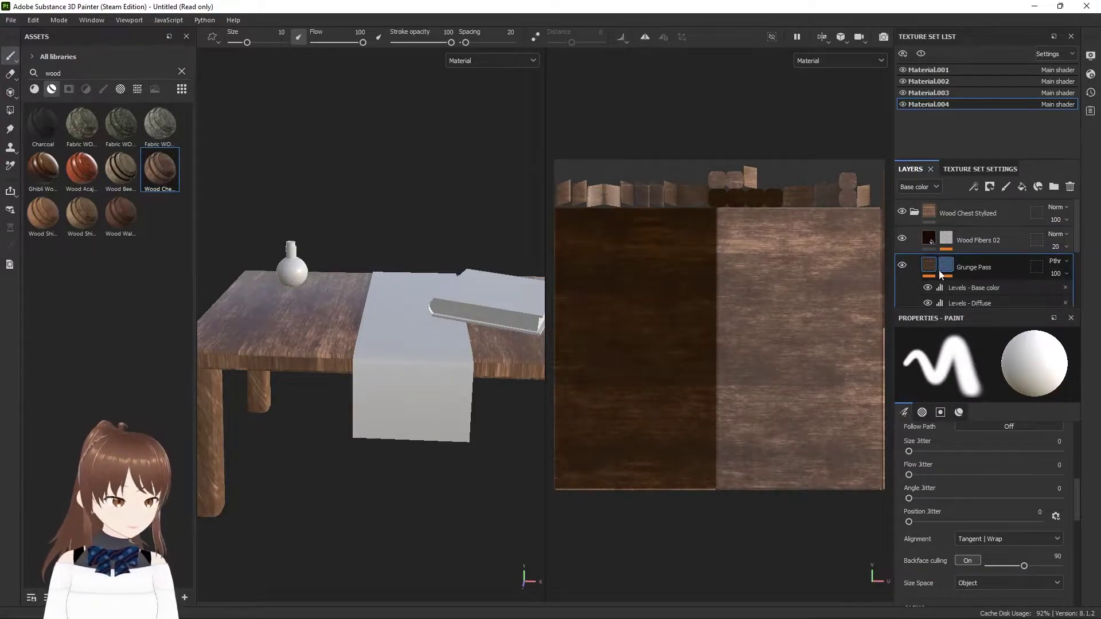
scroll(951, 274, down, 5)
click(973, 264)
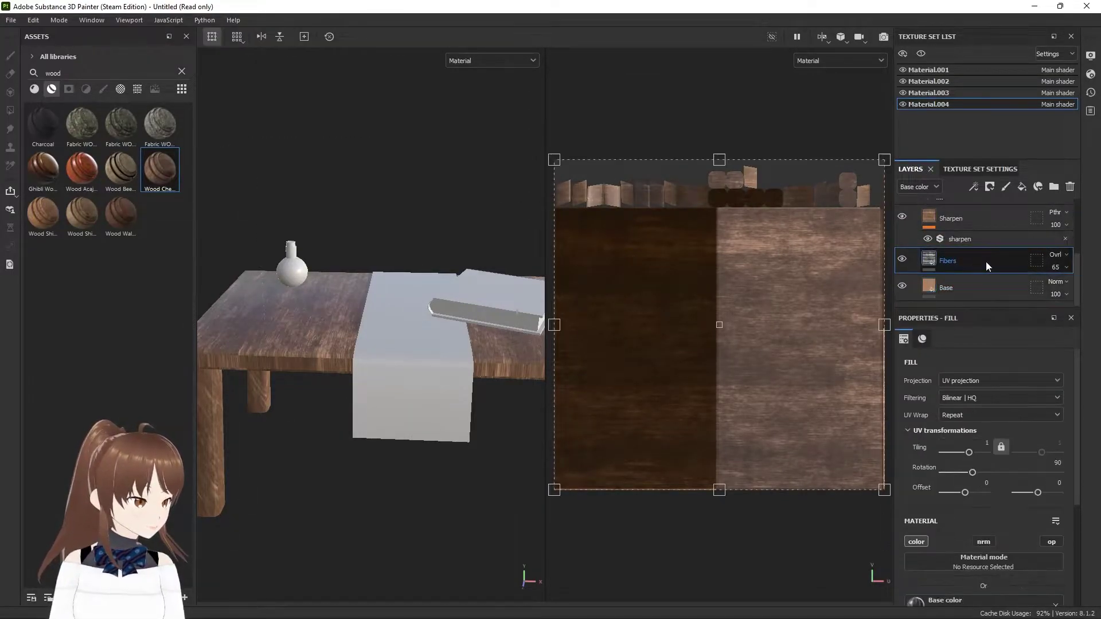
scroll(986, 261, up, 5)
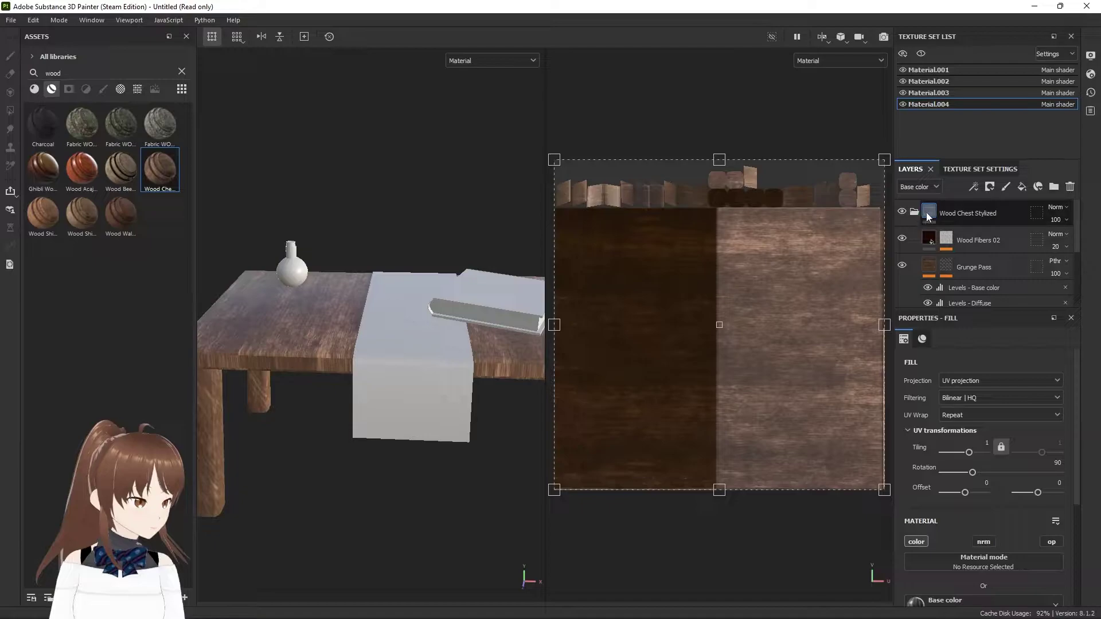
scroll(975, 241, down, 5)
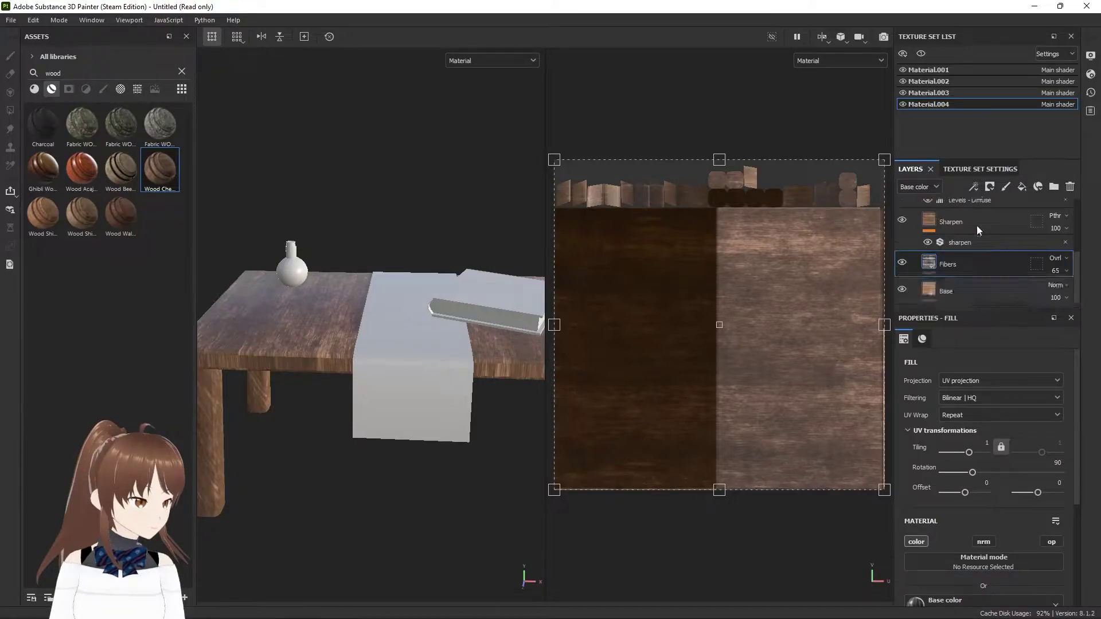
right_click(981, 269)
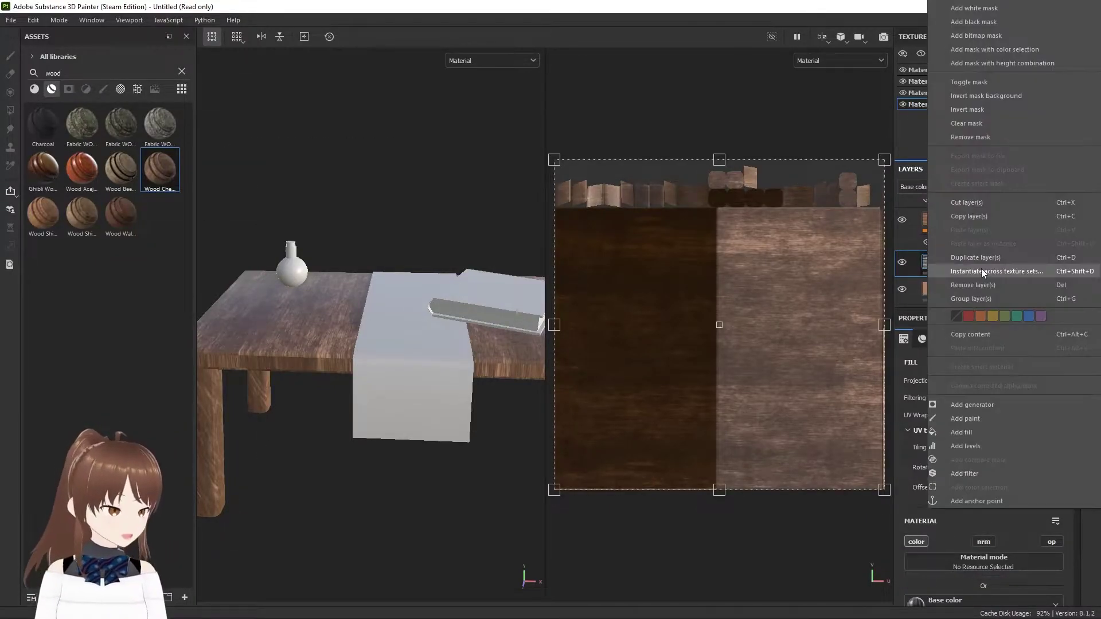
click(971, 473)
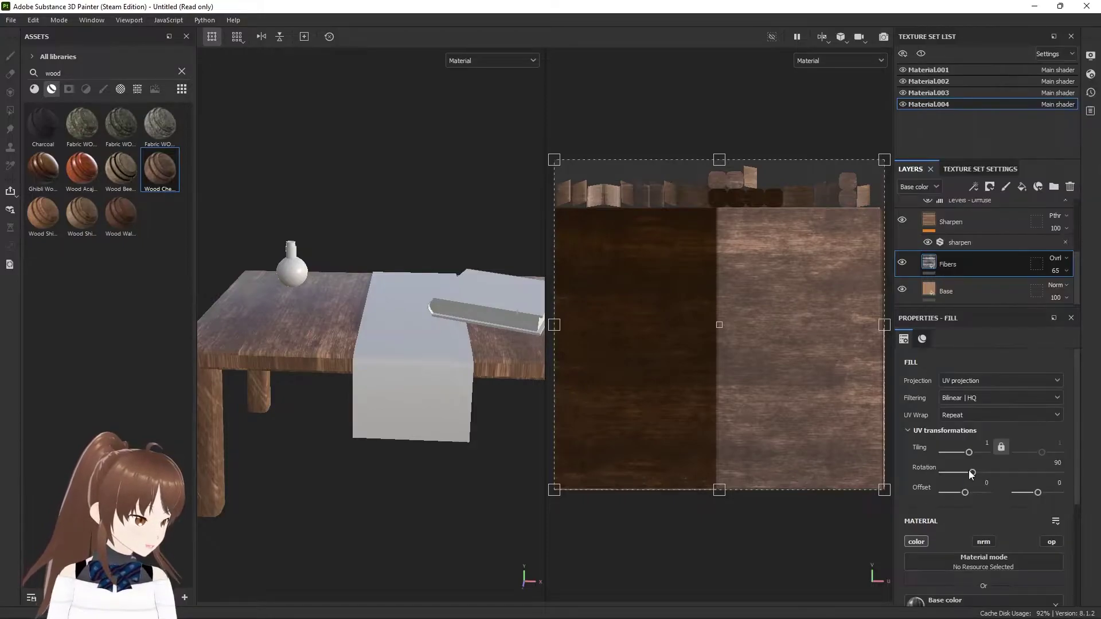
Set the Fibers filter to Blur Slope and orbit toward a top-down table view.
click(943, 381)
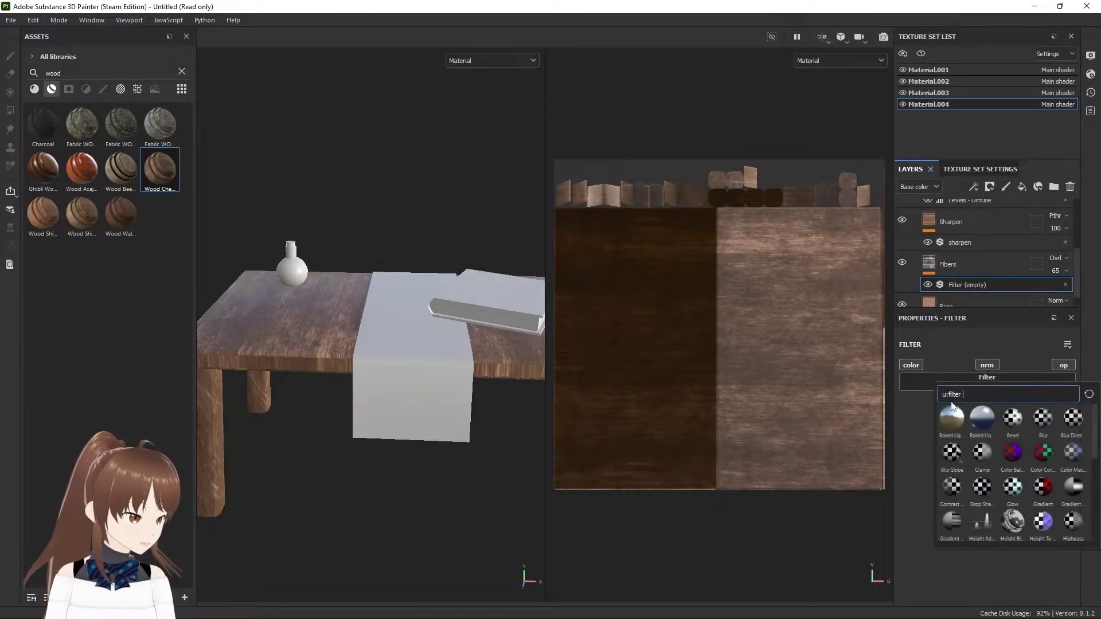
click(955, 463)
mouse_move(534, 361)
alt+mouse_down()
mouse_move(477, 359)
mouse_move(528, 357)
alt+mouse_up()
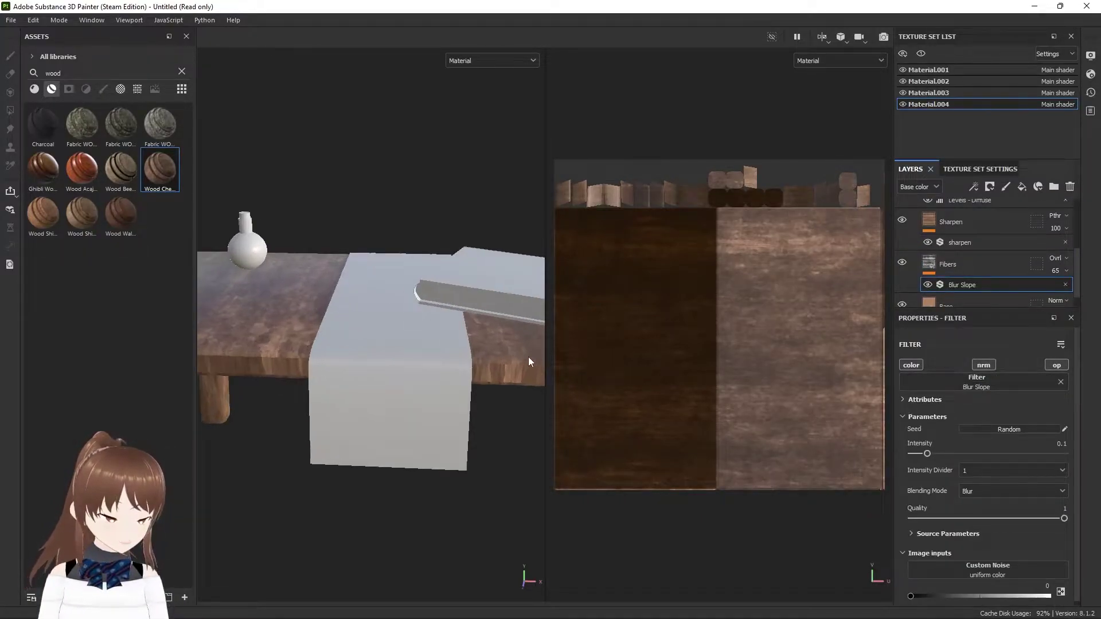
mouse_move(461, 342)
alt+mouse_down()
mouse_move(470, 438)
mouse_move(465, 359)
mouse_move(412, 332)
alt+mouse_up()
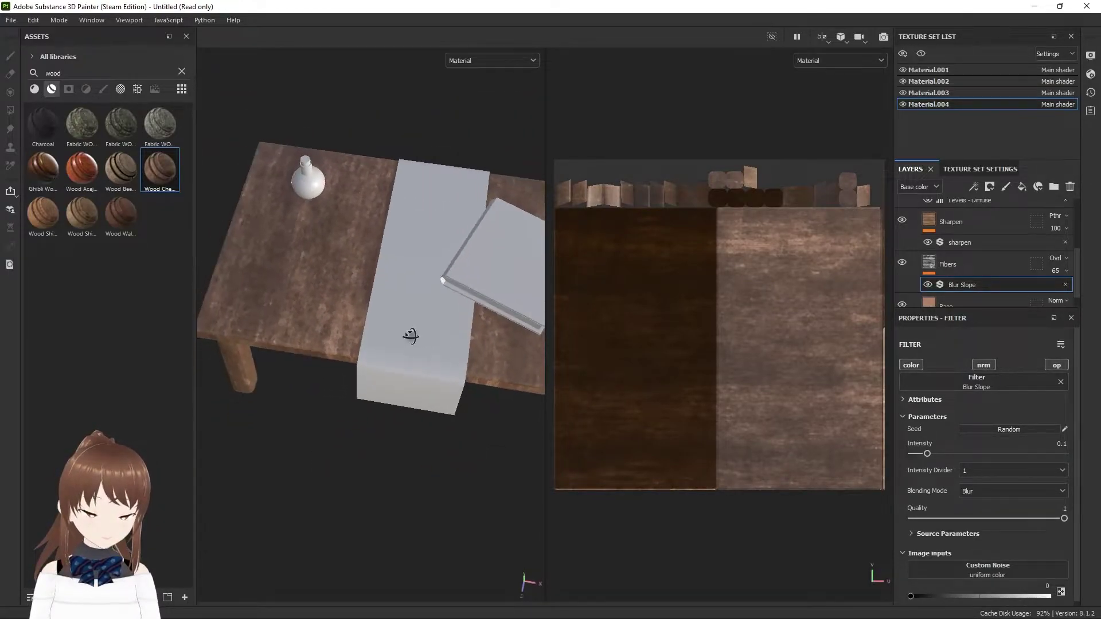
Add a Blur Slope filter to the Grunge Pass layer.
click(999, 229)
right_click(979, 238)
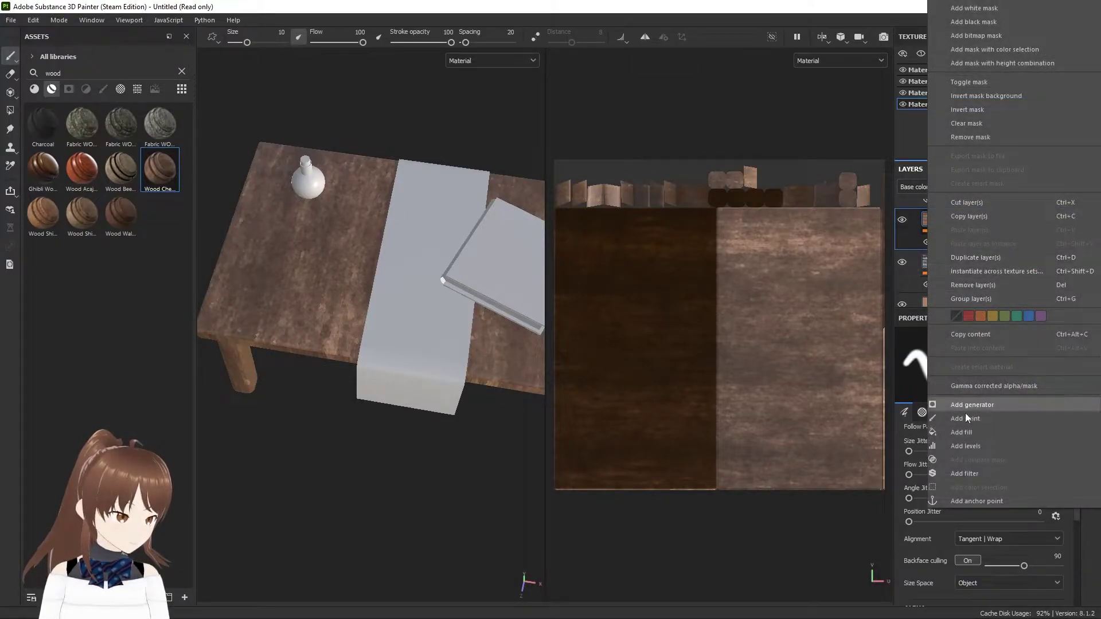
key(Escape)
scroll(959, 292, up, 2)
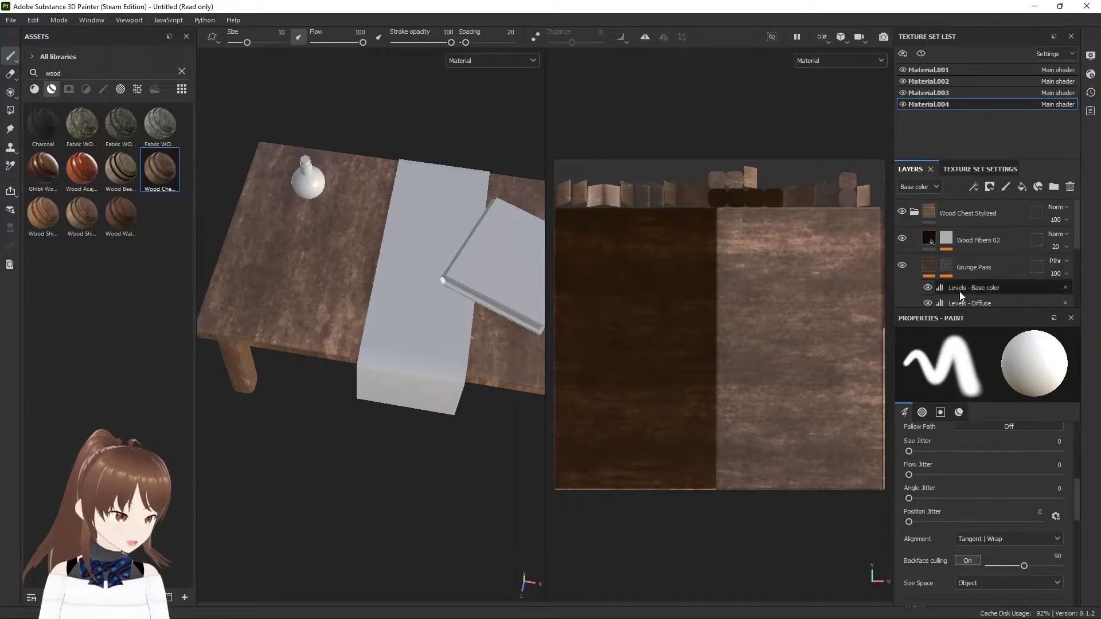
click(995, 266)
right_click(995, 266)
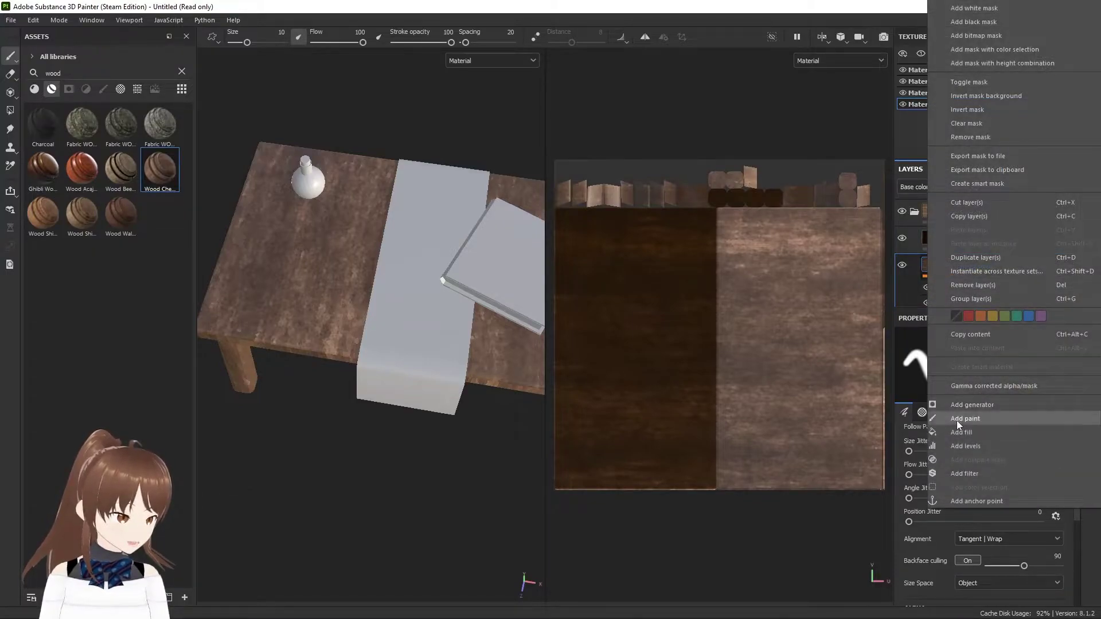
click(968, 474)
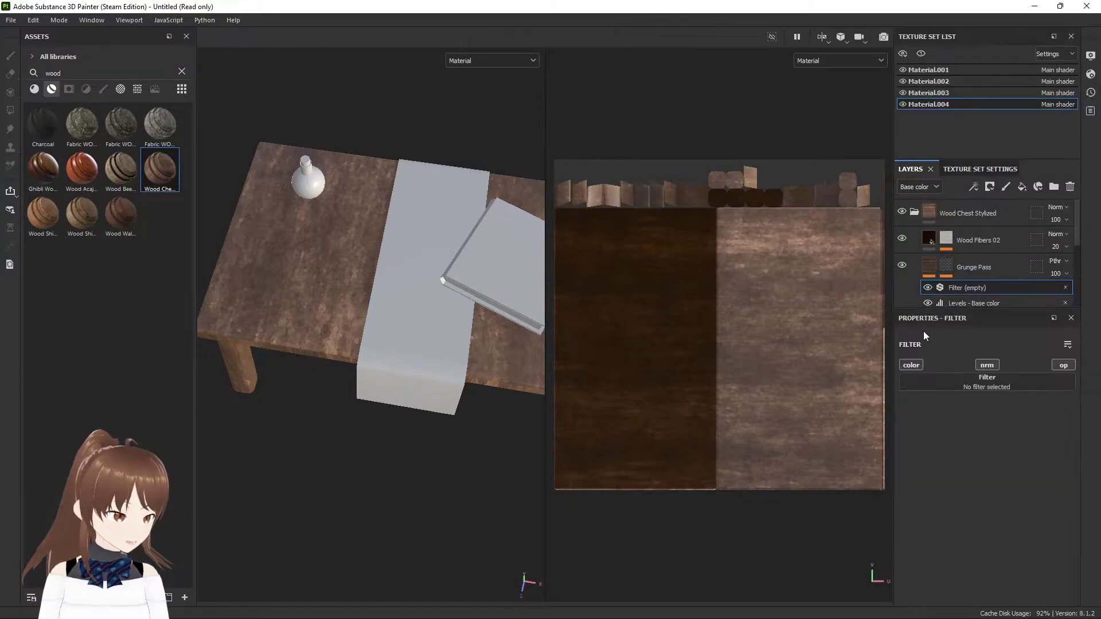
click(944, 380)
click(953, 461)
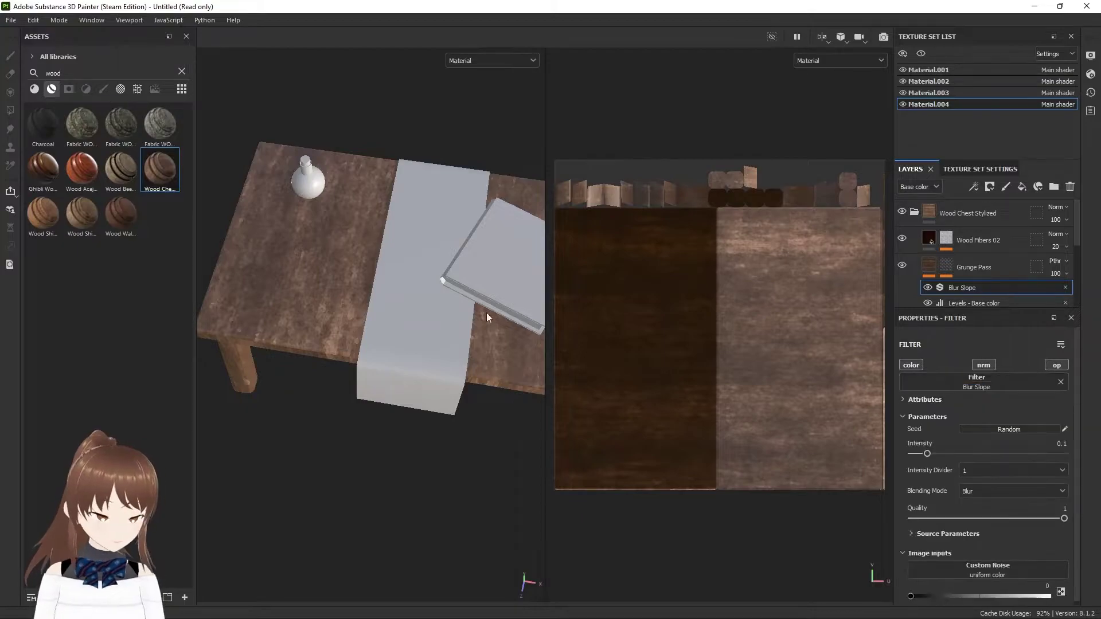
Select Wood Fibers 02 and browse its material choices without changing them.
mouse_move(487, 317)
alt+mouse_down()
mouse_move(411, 269)
mouse_move(735, 275)
alt+mouse_up()
click(981, 236)
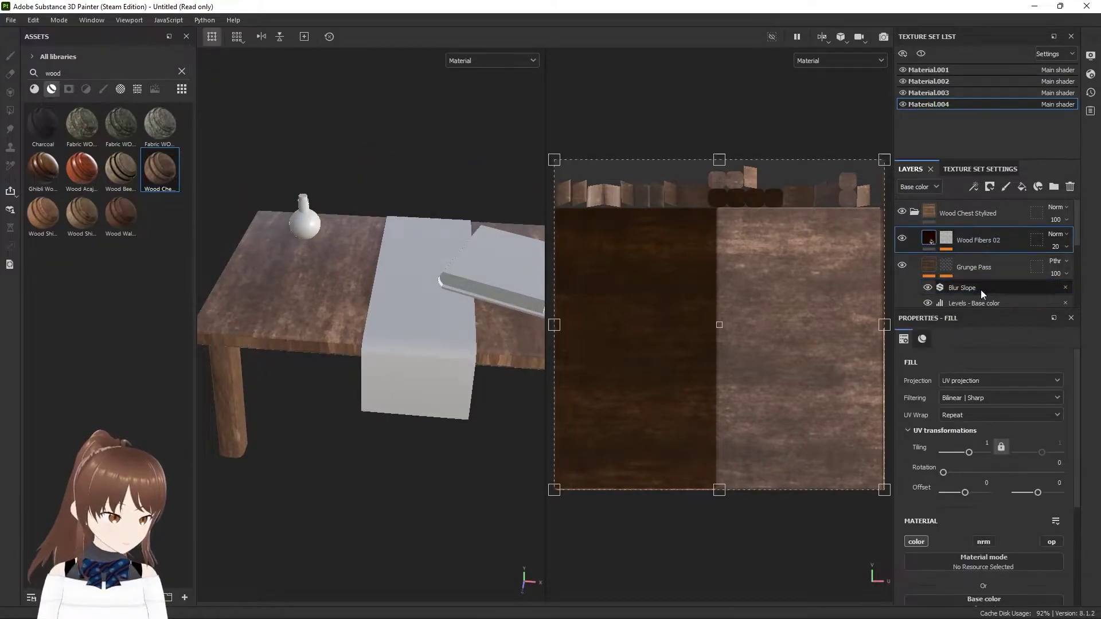
scroll(946, 461, down, 2)
click(983, 425)
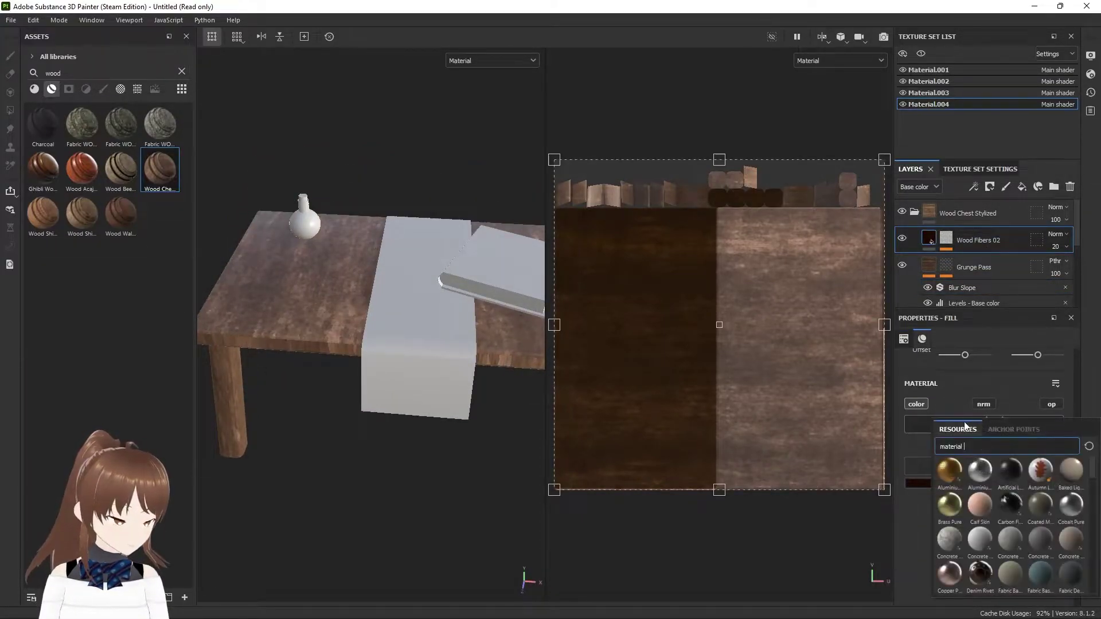
click(983, 381)
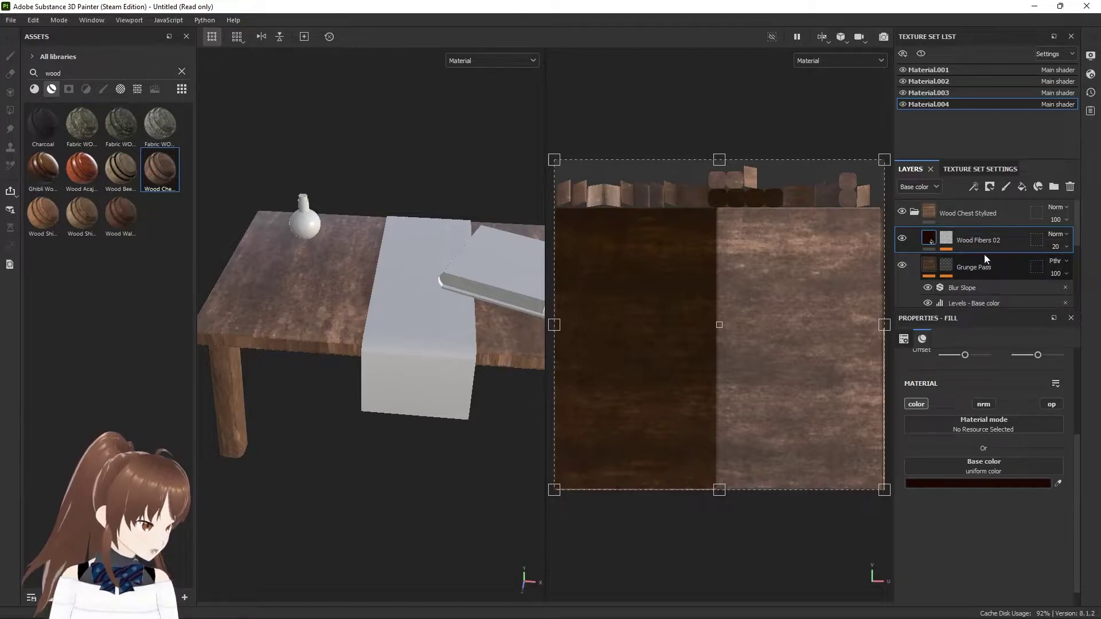
Add a Blur Slope filter to the Wood Fibers 02 layer.
right_click(1003, 242)
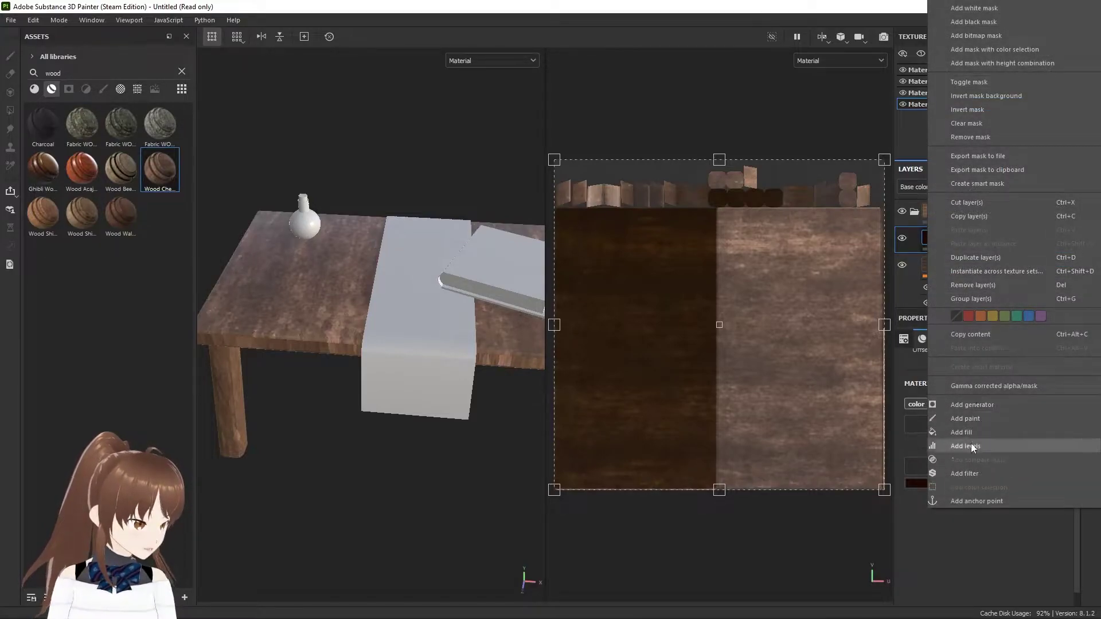
click(975, 473)
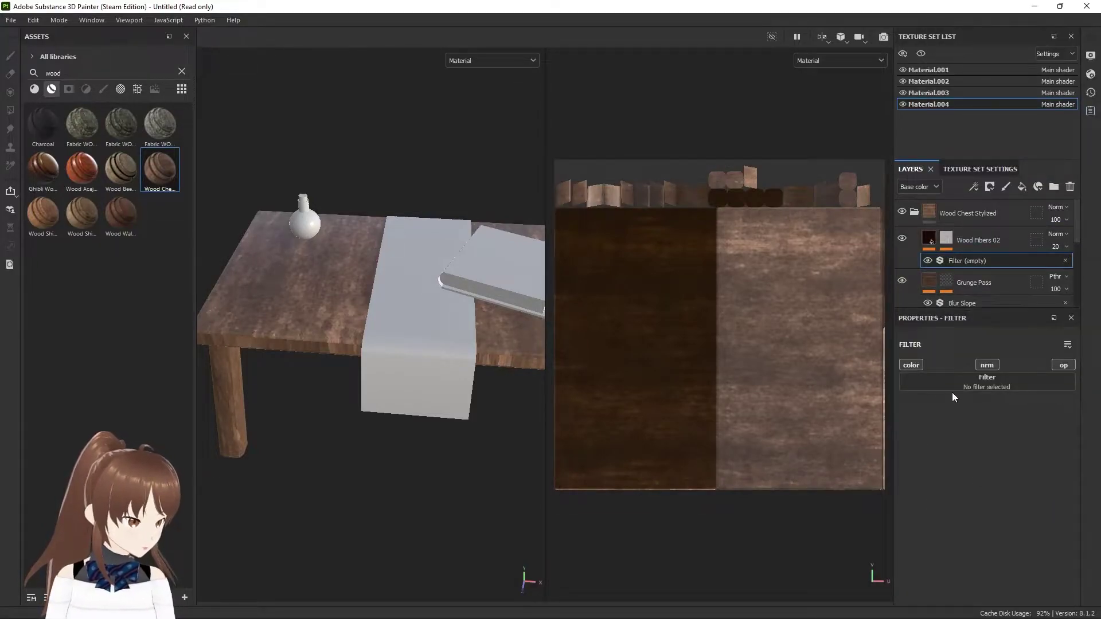
click(952, 389)
click(951, 453)
scroll(355, 280, up, 2)
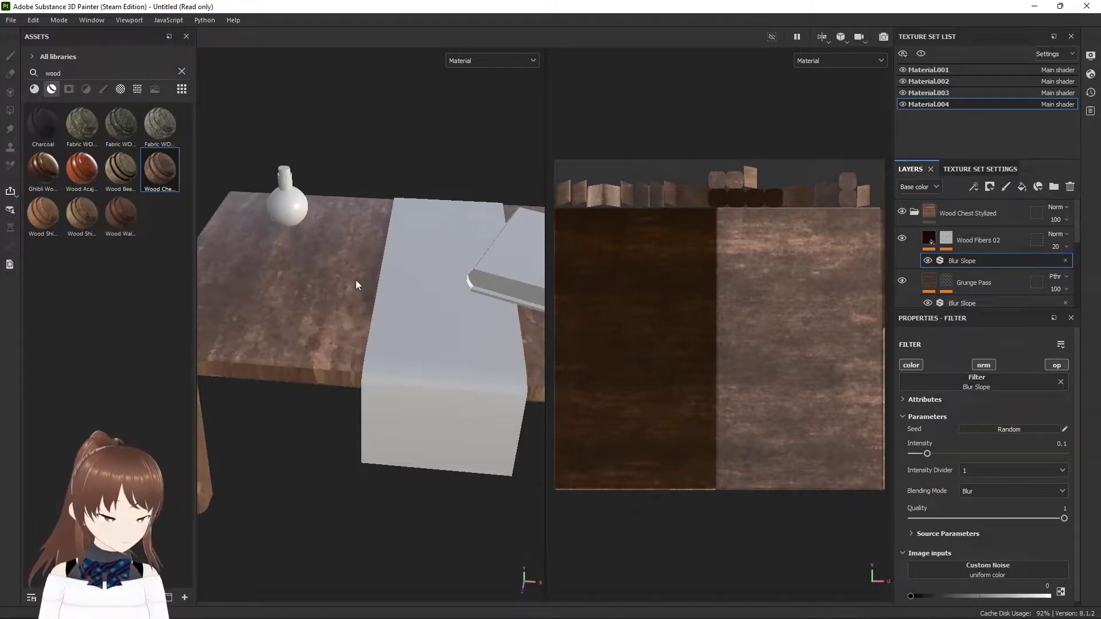
scroll(356, 280, up, 2)
scroll(358, 281, up, 2)
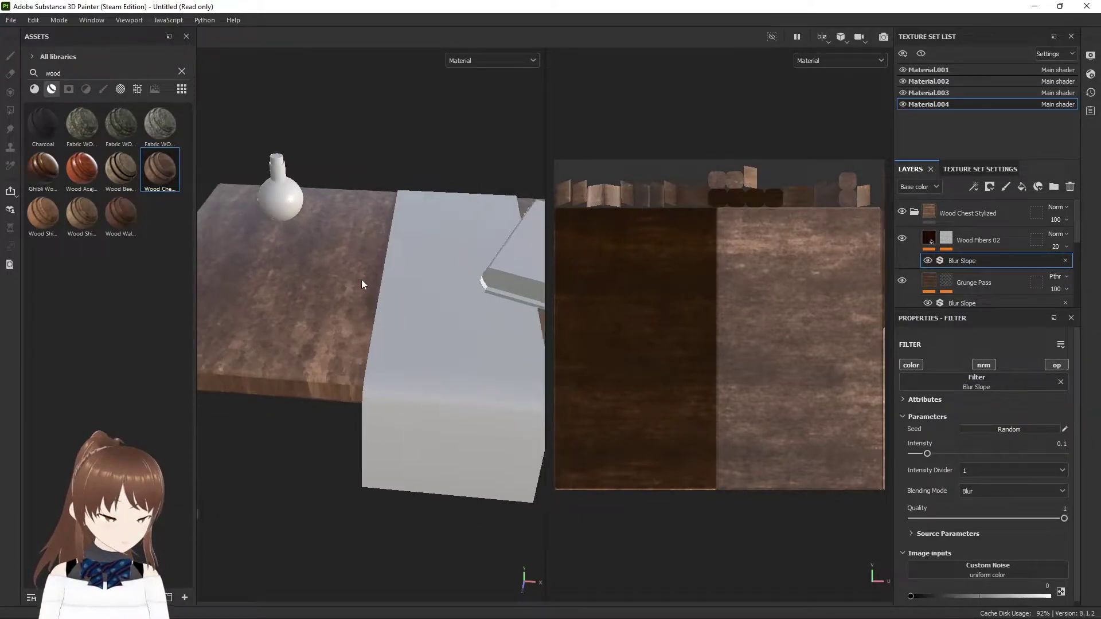
click(1009, 239)
Collapse the Wood Chest Stylized folder and orbit to a low side view of the table.
click(990, 213)
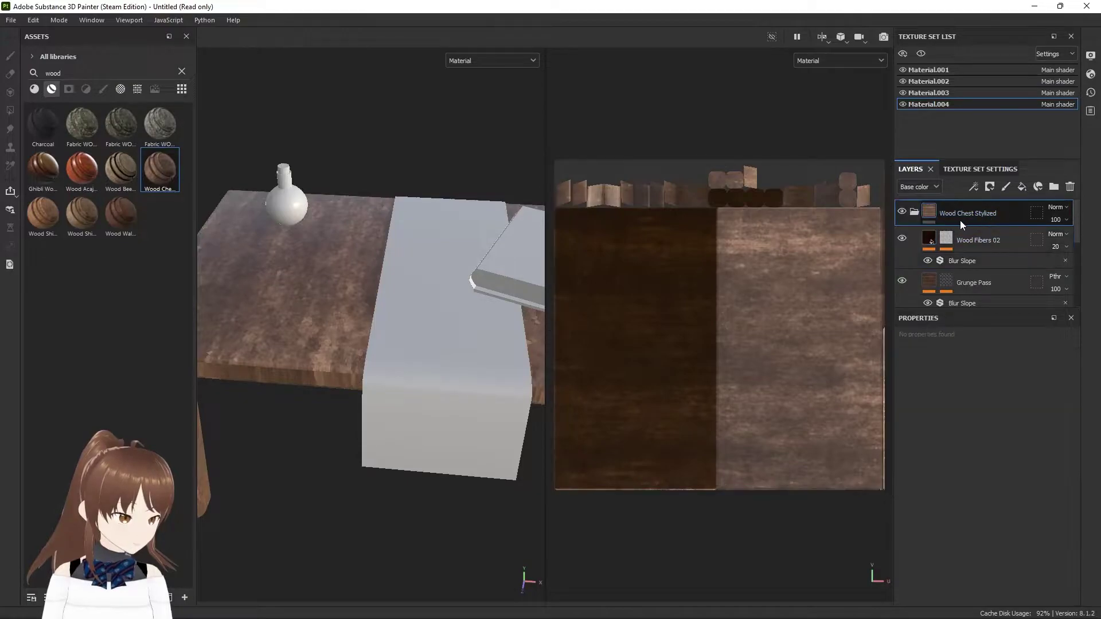
right_click(986, 214)
click(906, 421)
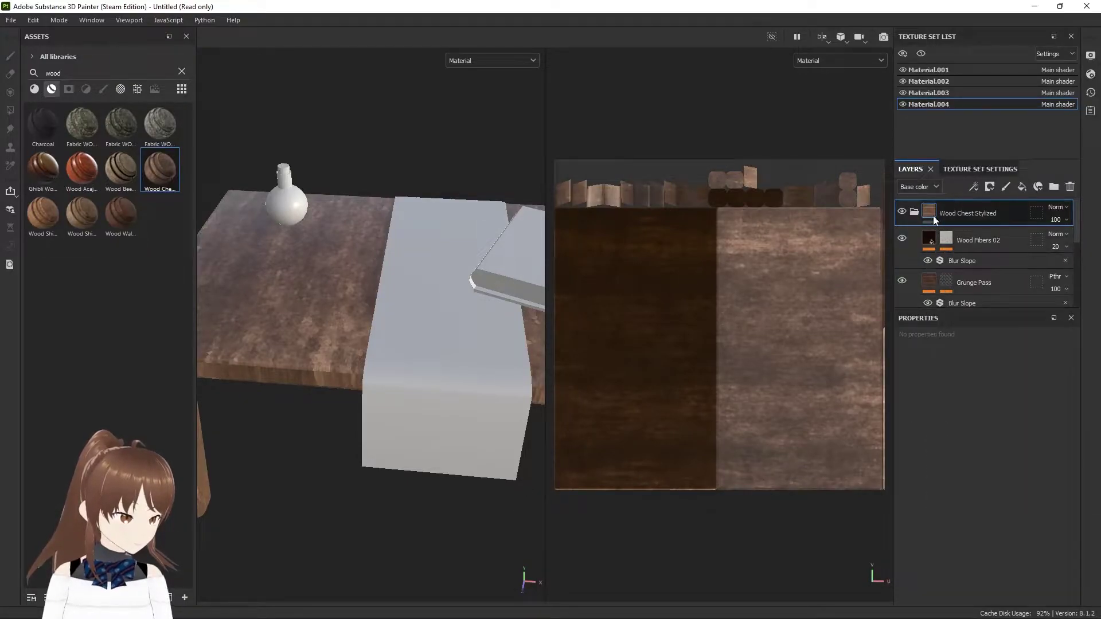
click(916, 213)
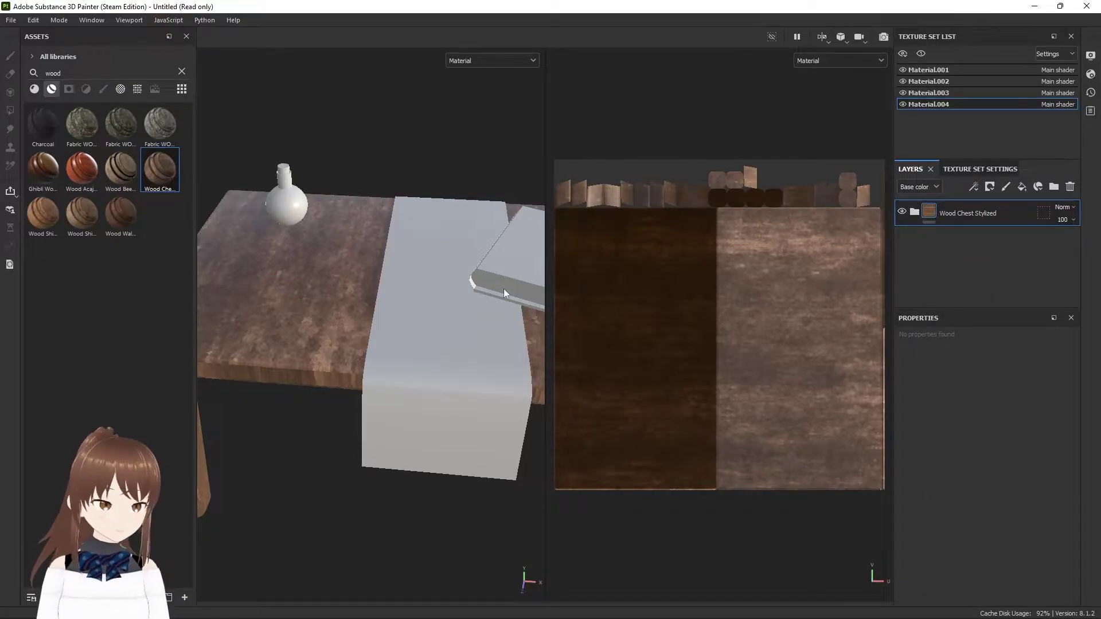
mouse_move(546, 314)
alt+mouse_down()
mouse_move(433, 81)
mouse_move(428, 489)
mouse_move(466, 401)
mouse_move(457, 391)
alt+mouse_up()
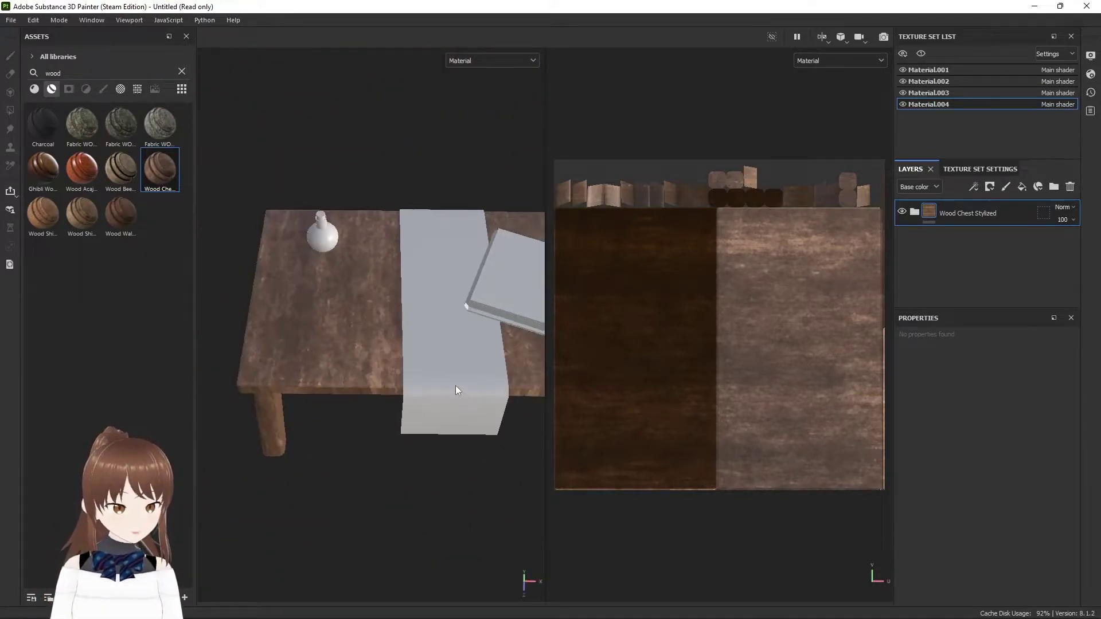
alt+middle_drag(457, 391, 329, 385)
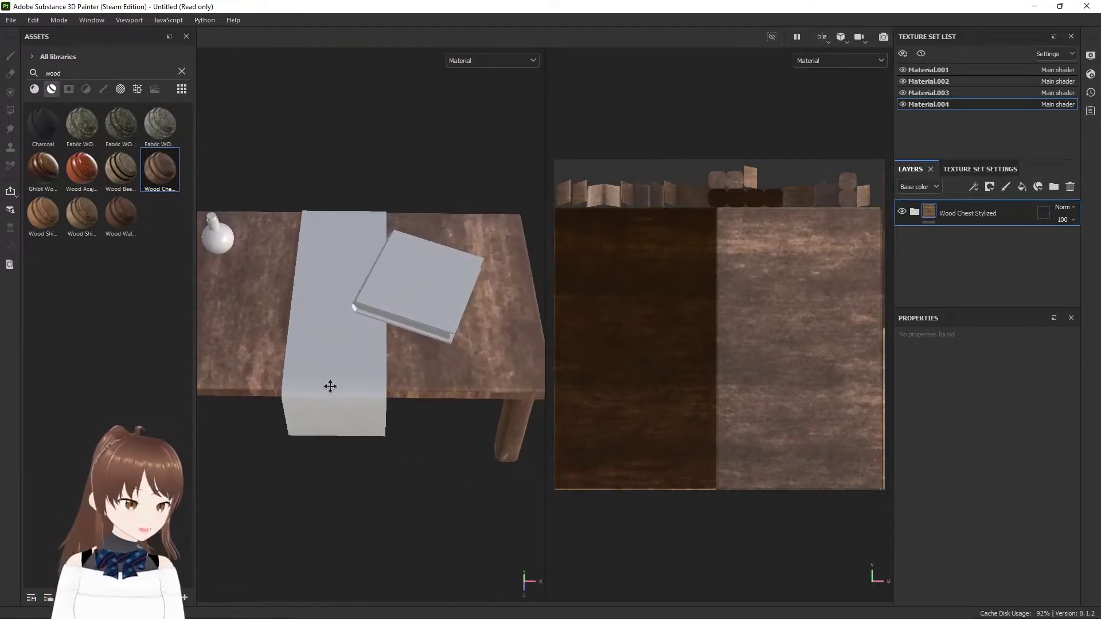
Add a fill layer on Material.003 with color, normal, metal, rough and height disabled.
click(944, 96)
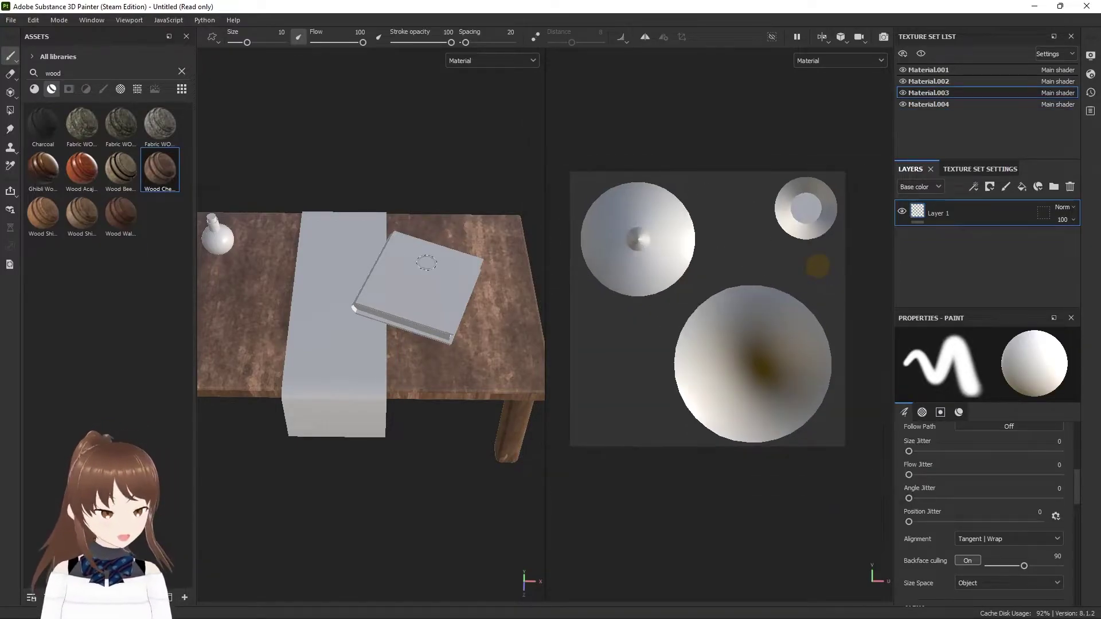
mouse_move(326, 292)
alt+mouse_down()
mouse_move(344, 275)
mouse_move(335, 250)
mouse_move(474, 273)
mouse_move(391, 332)
mouse_move(419, 321)
alt+mouse_up()
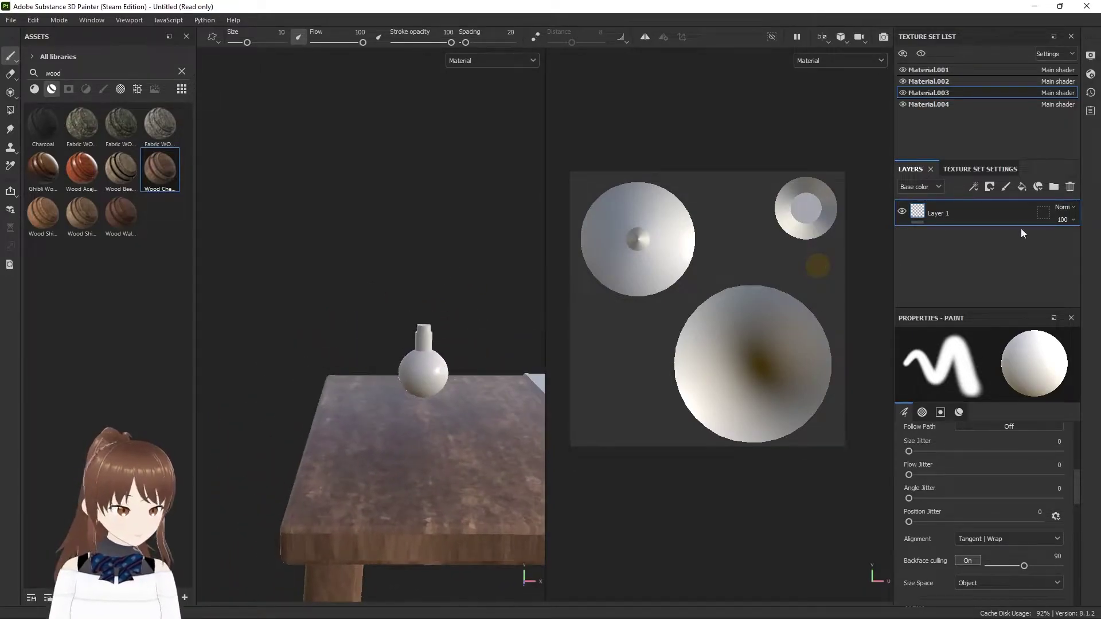
click(1021, 186)
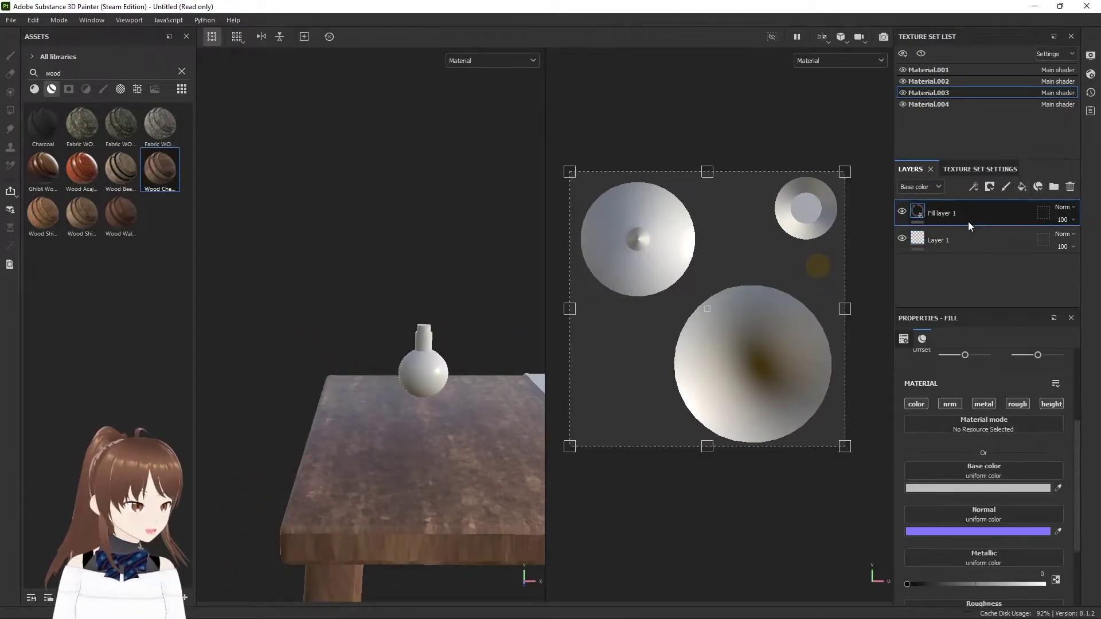
click(916, 404)
click(949, 404)
click(983, 404)
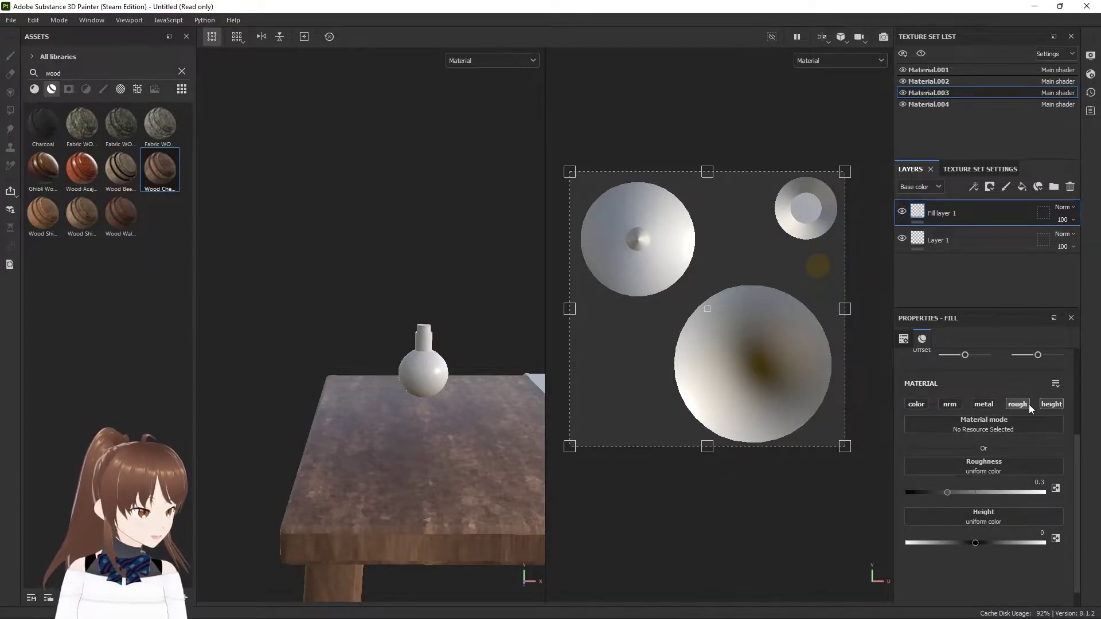
click(1017, 404)
click(1047, 406)
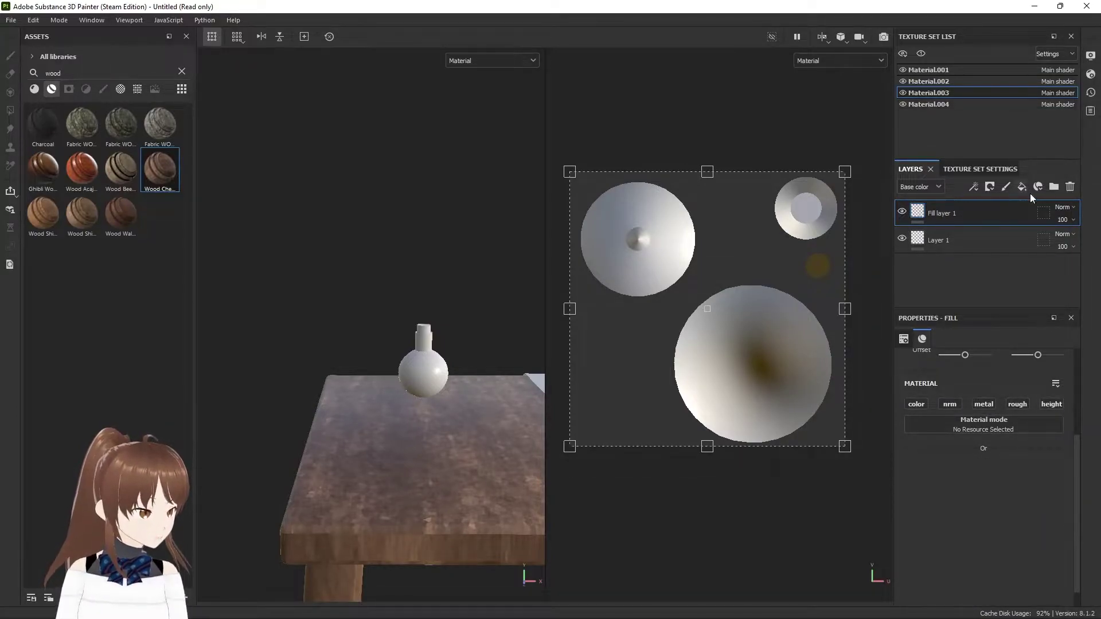
Replace Material.003's Height, Normal, Roughness and Metallic channels with an Opacity channel.
click(992, 169)
click(1055, 256)
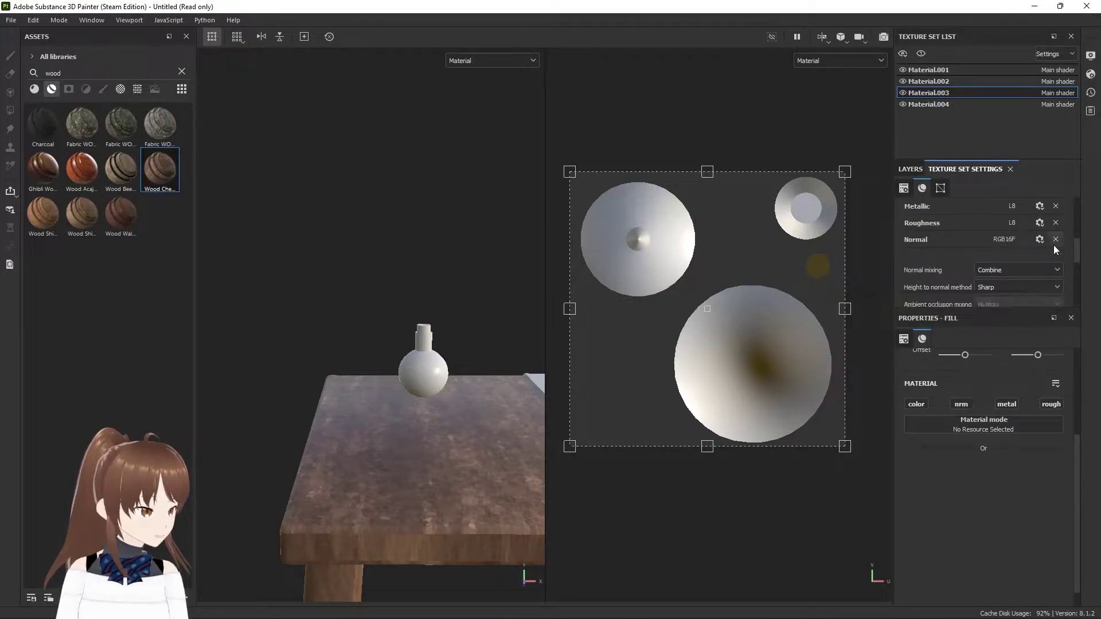
click(1055, 257)
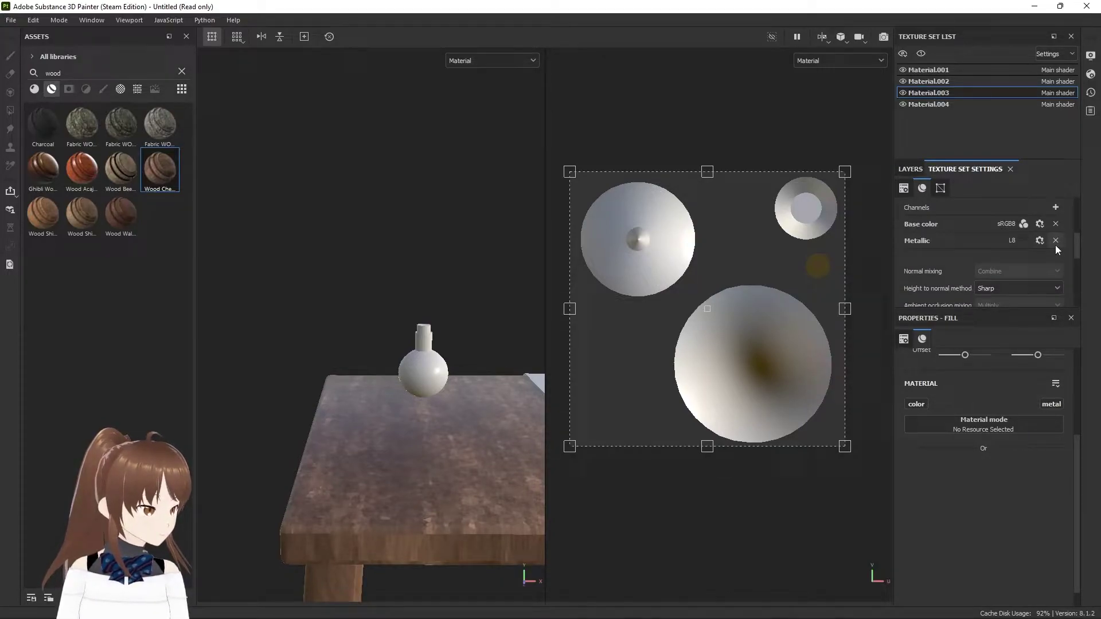
click(1054, 245)
click(1057, 207)
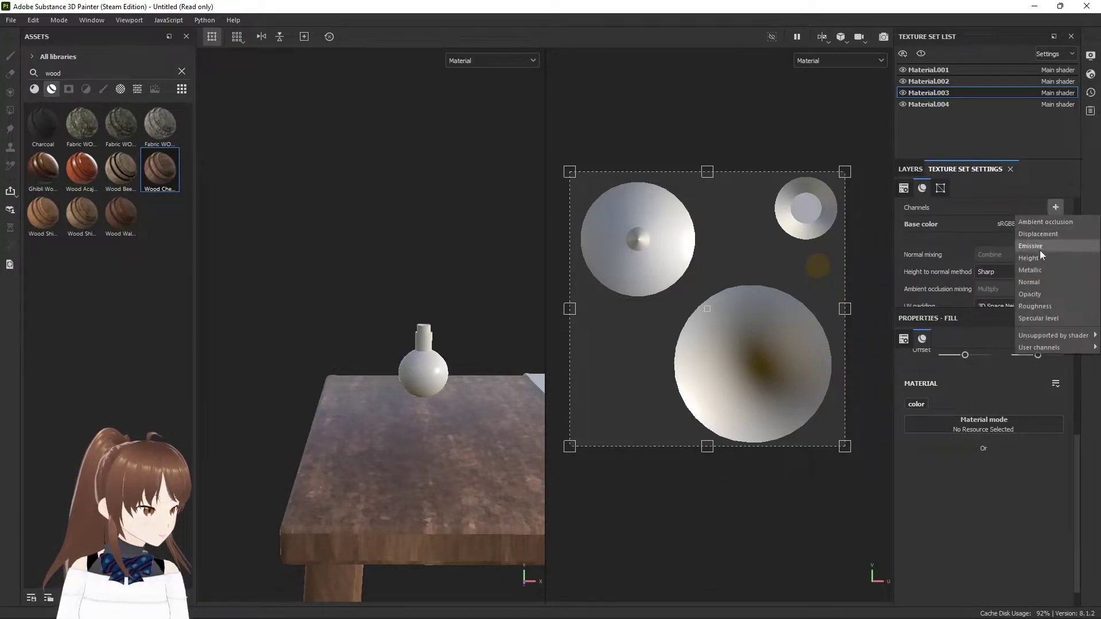
click(1049, 301)
click(919, 169)
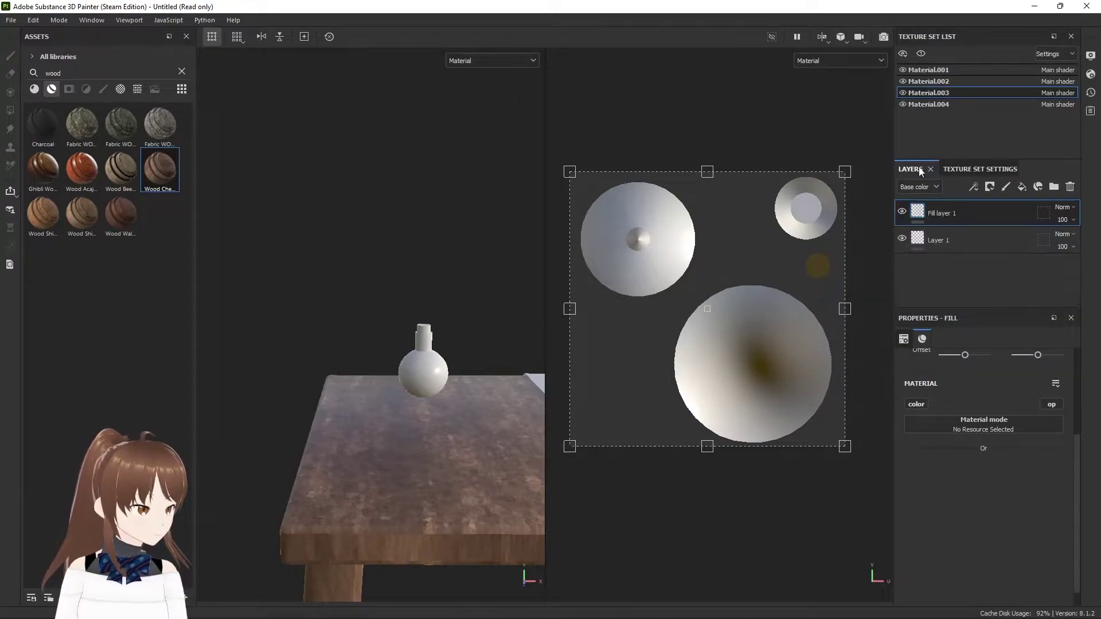
Enable opacity on the fill layer at 0 and delete the empty Layer 1.
click(1048, 406)
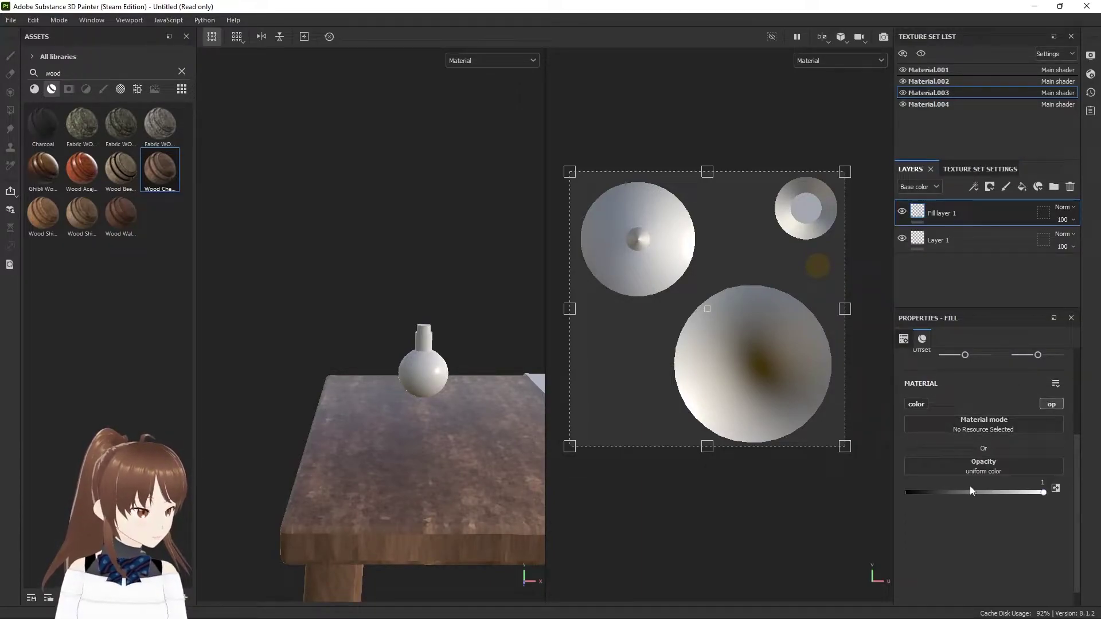
drag(1043, 492, 838, 497)
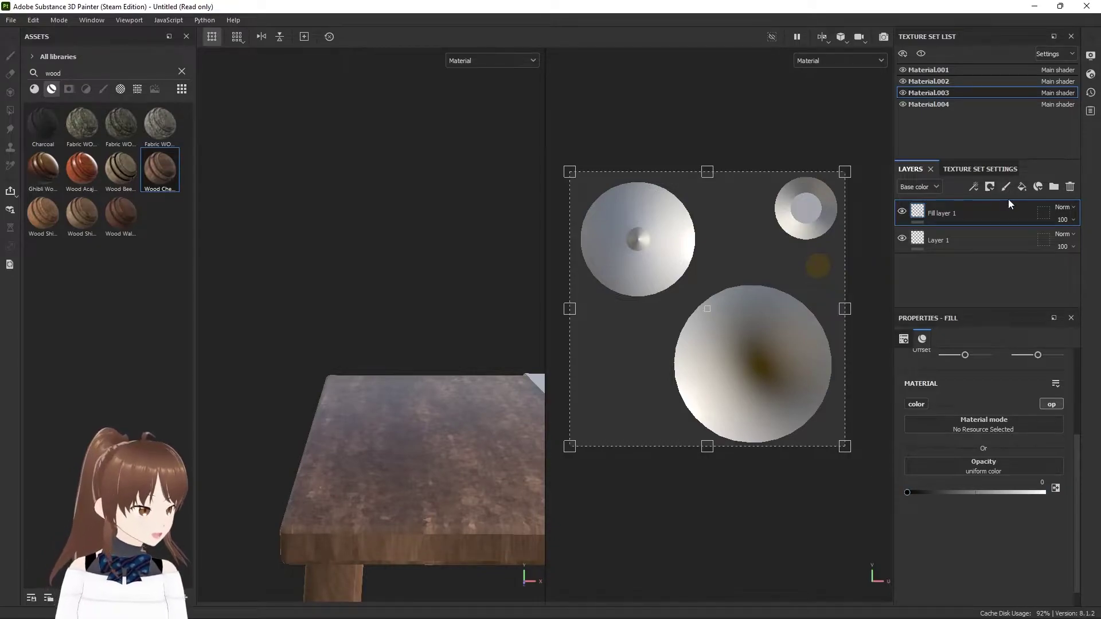
click(981, 239)
key(Delete)
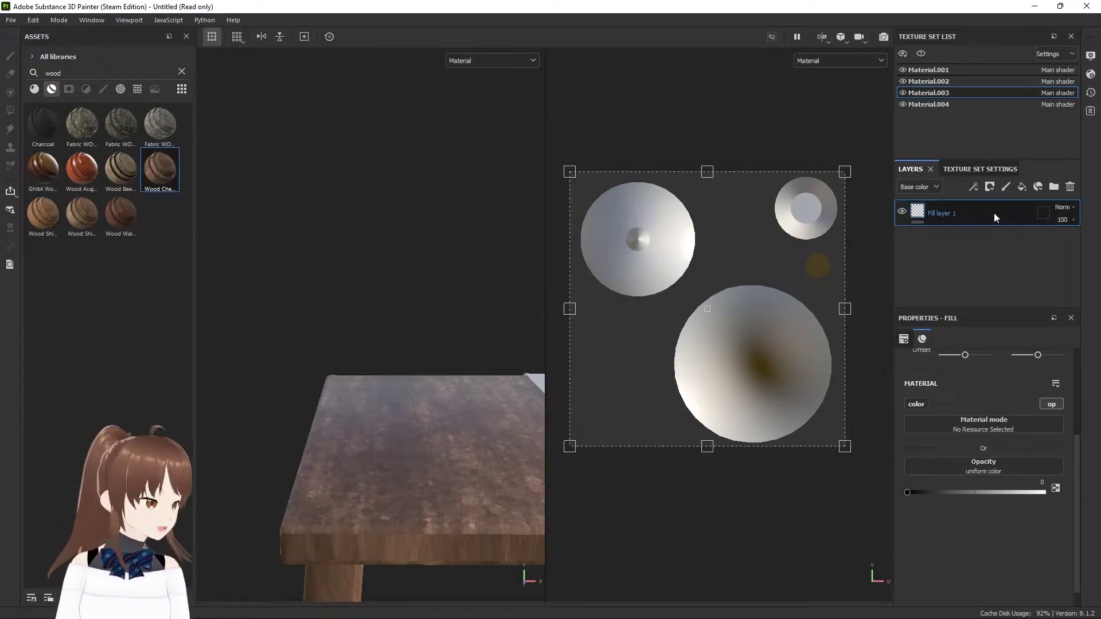
Give Fill layer 1 a black mask and polygon-fill the vase's top-left UV island.
right_click(982, 218)
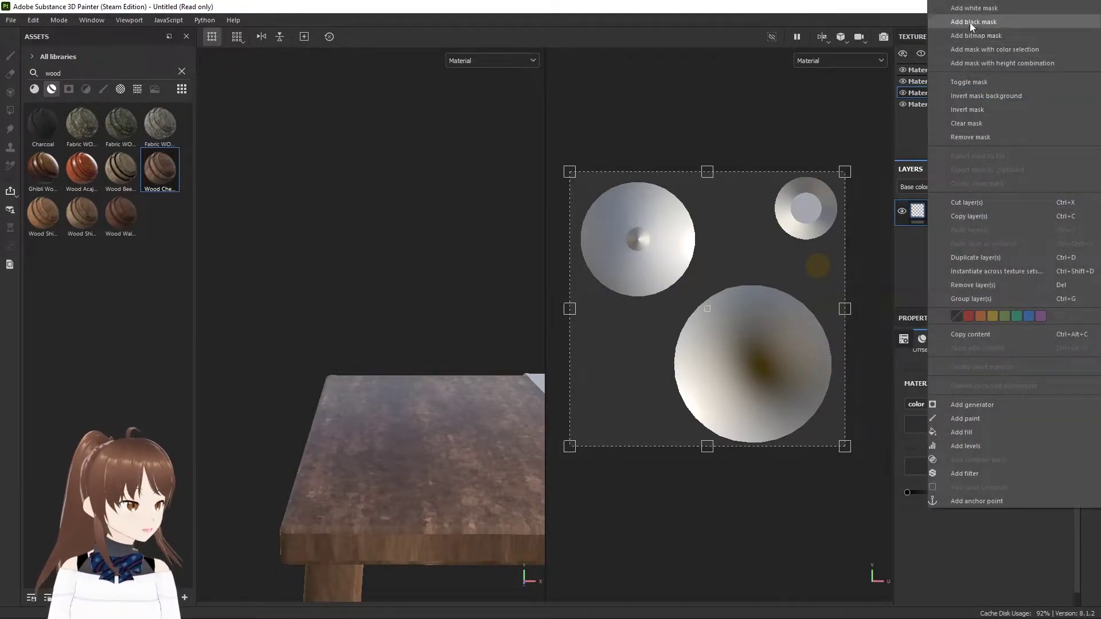
click(970, 23)
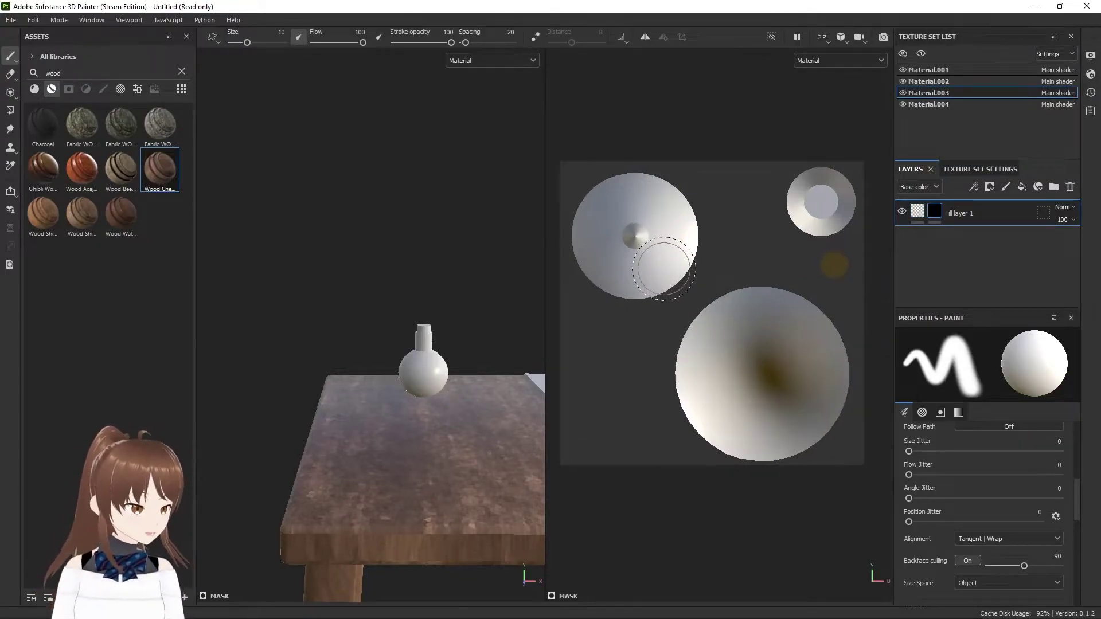
click(10, 110)
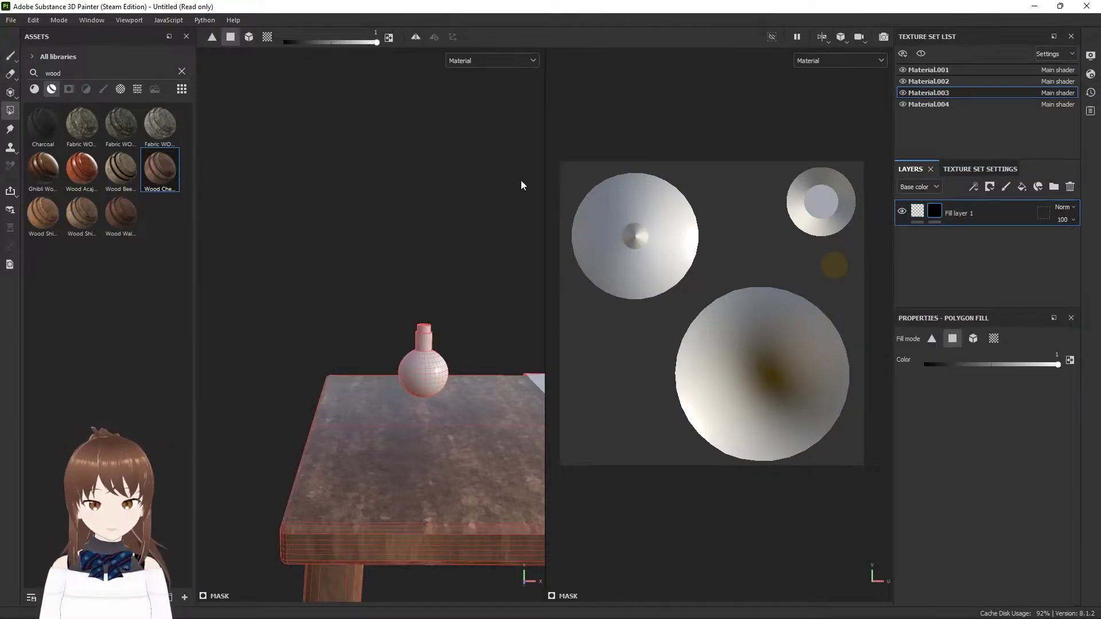
drag(595, 199, 675, 285)
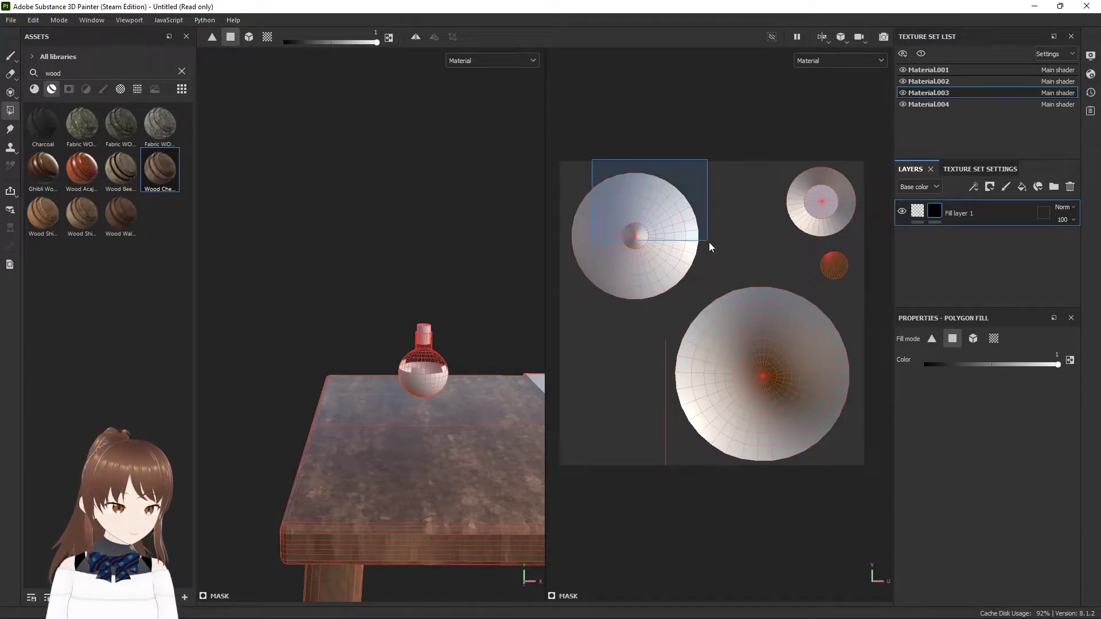
drag(603, 163, 724, 260)
drag(627, 262, 674, 309)
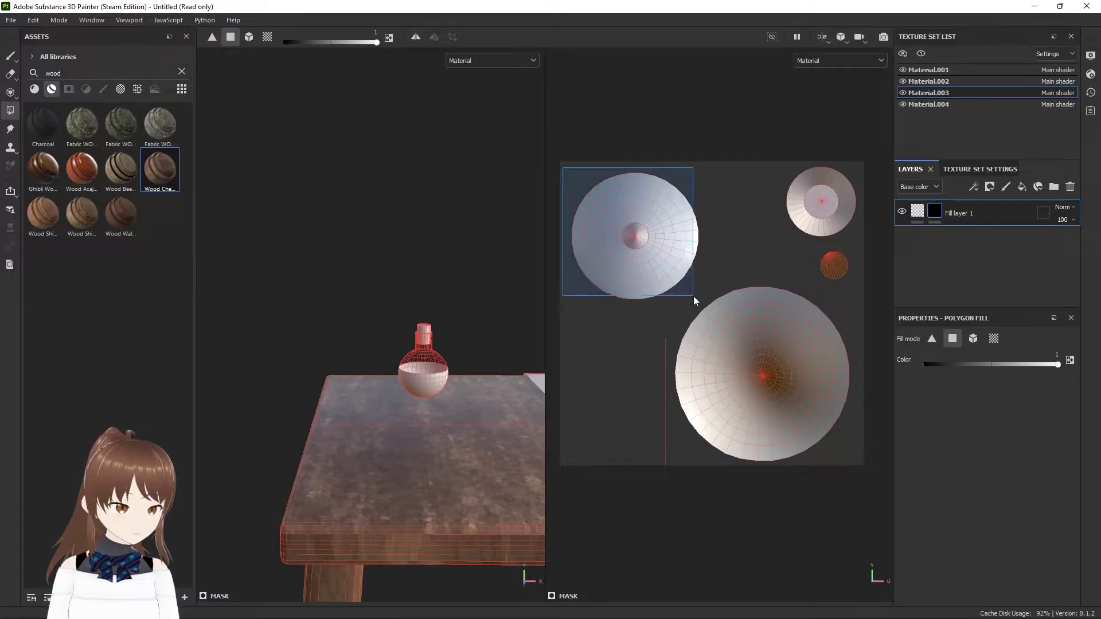
drag(599, 212, 694, 296)
click(938, 221)
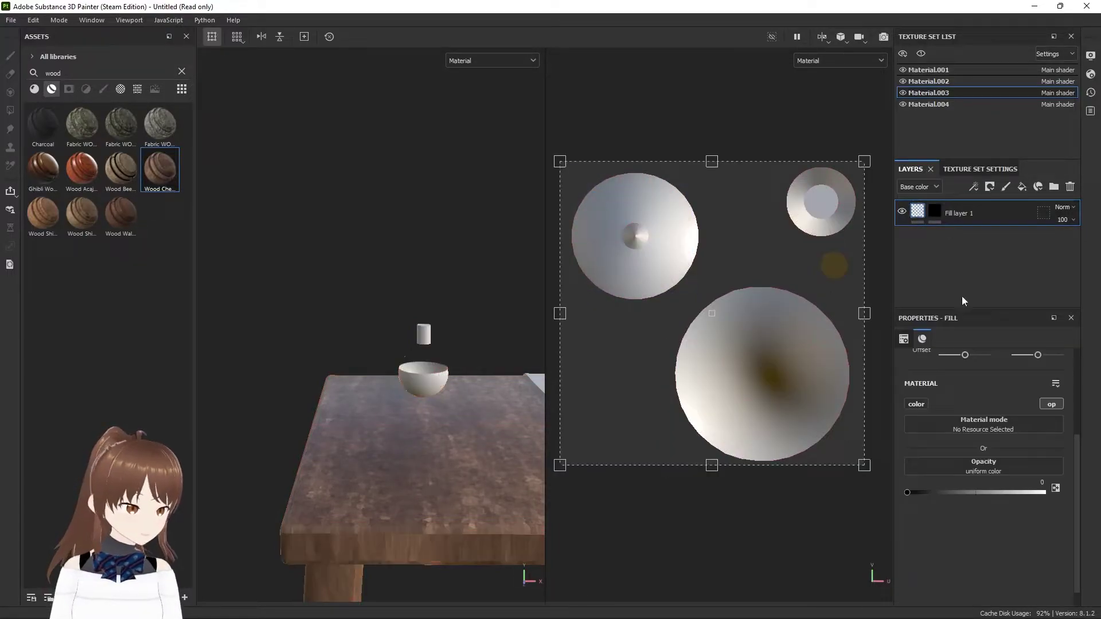
Raise Fill layer 1's opacity to 0.2571 and inspect the semi-transparent upper vase from several angles.
click(940, 493)
scroll(411, 304, up, 2)
scroll(411, 304, up, 2)
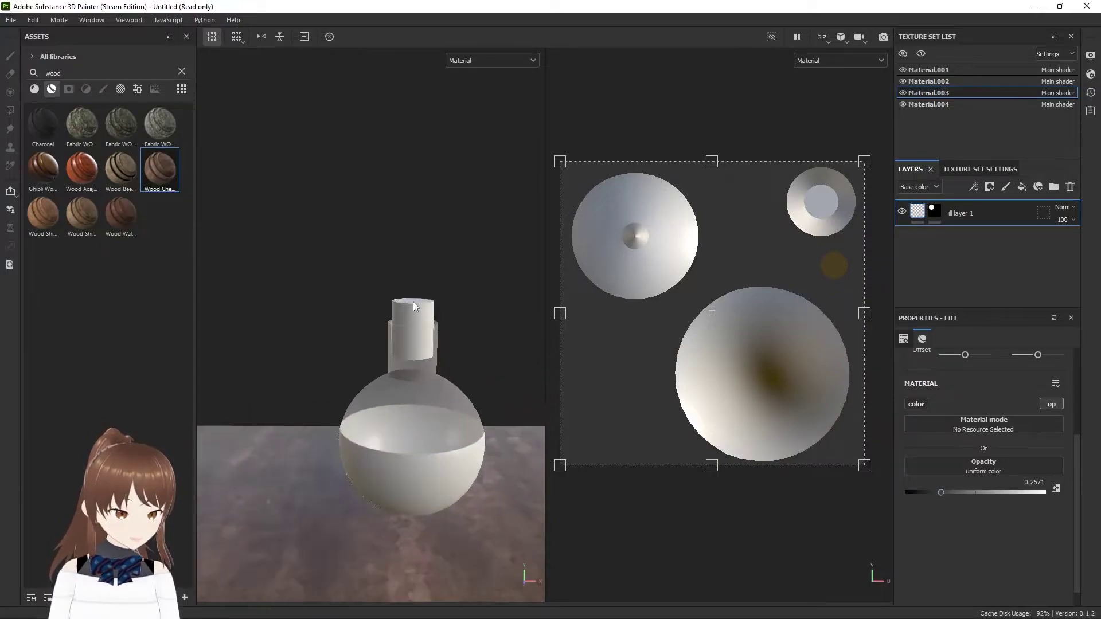
scroll(413, 302, up, 2)
scroll(413, 301, up, 1)
middle_drag(443, 381, 432, 347)
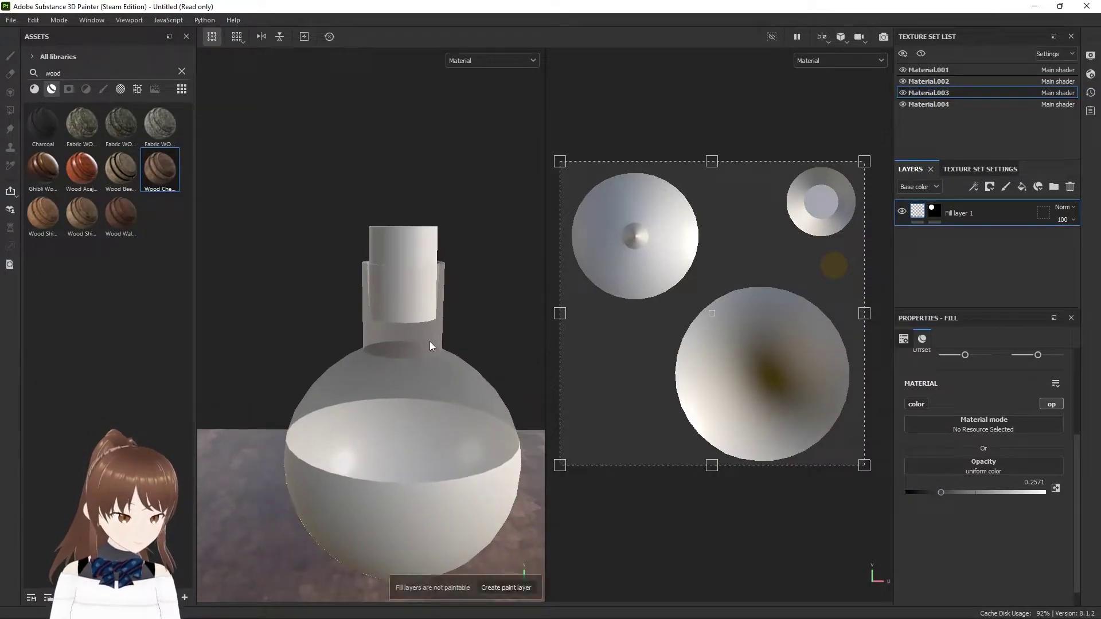
mouse_move(415, 346)
alt+mouse_down()
mouse_move(422, 265)
mouse_move(481, 216)
mouse_move(479, 256)
mouse_move(344, 336)
mouse_move(376, 351)
mouse_move(507, 267)
alt+mouse_up()
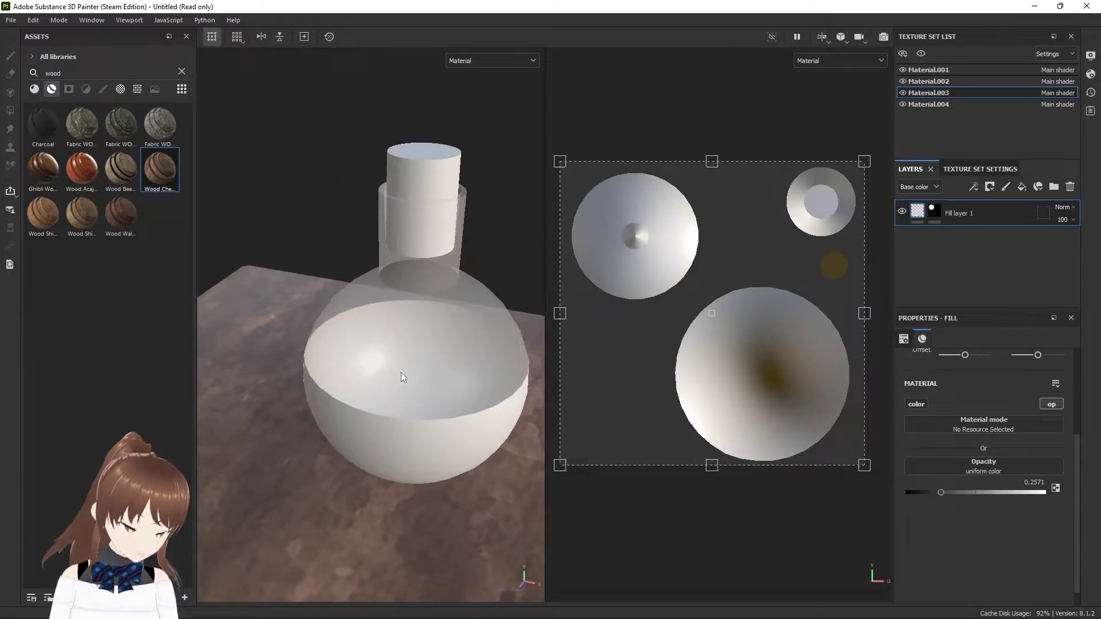
mouse_move(401, 375)
alt+mouse_down()
mouse_move(378, 307)
mouse_move(376, 324)
mouse_move(393, 277)
mouse_move(445, 216)
mouse_move(350, 329)
mouse_move(380, 348)
alt+mouse_up()
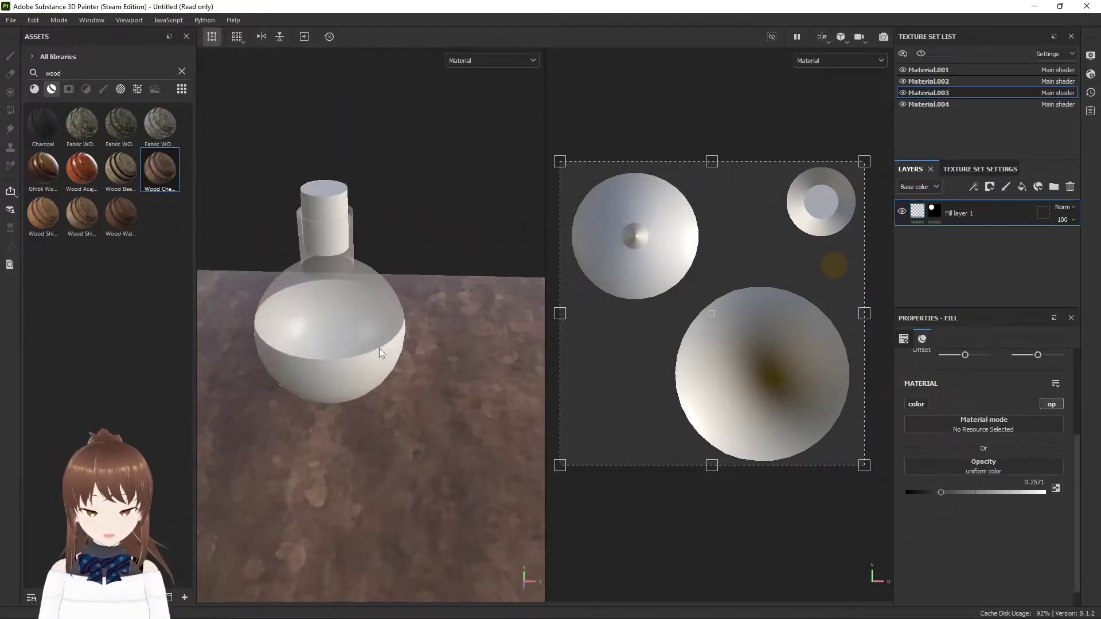
alt+middle_drag(379, 349, 428, 274)
scroll(968, 447, up, 2)
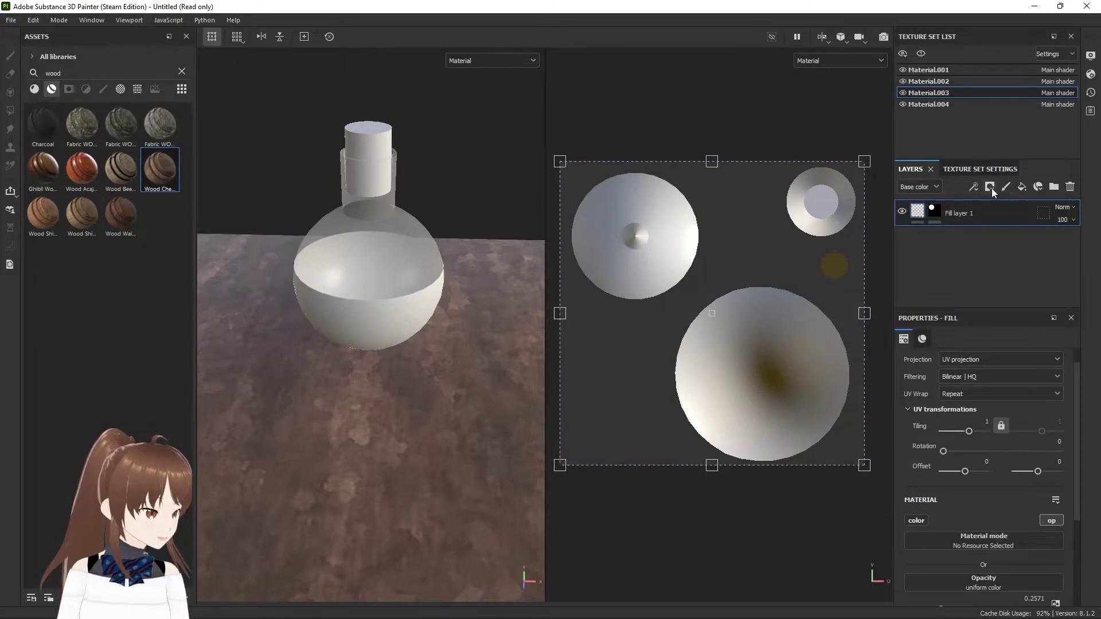
Add Fill layer 2 with base colour bright green 54FF00.
click(1022, 190)
right_click(997, 219)
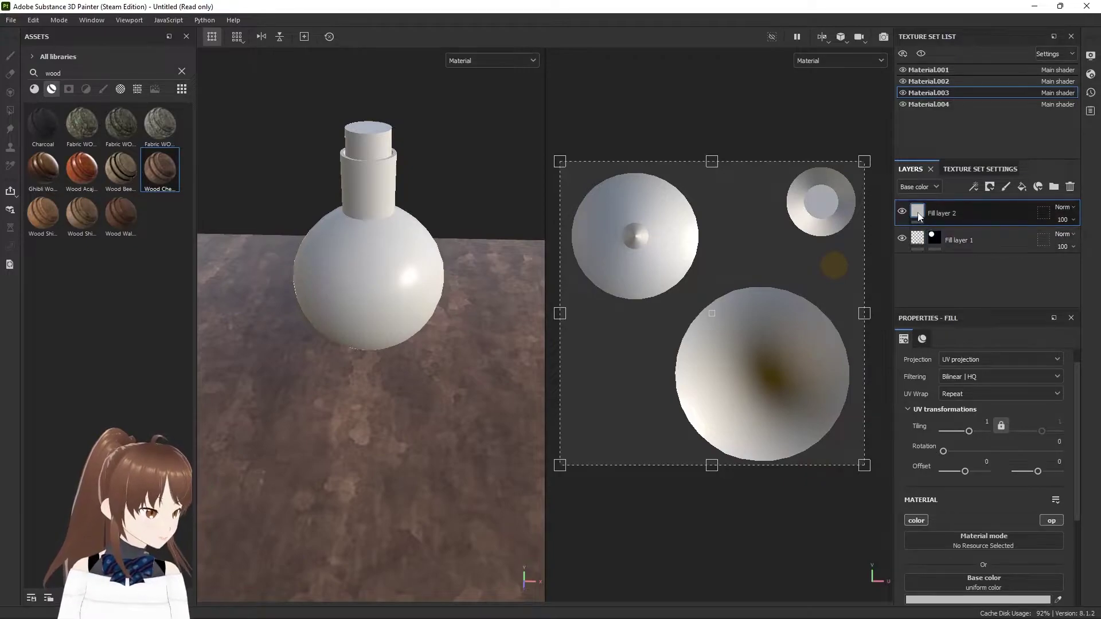
scroll(965, 505, down, 3)
click(991, 466)
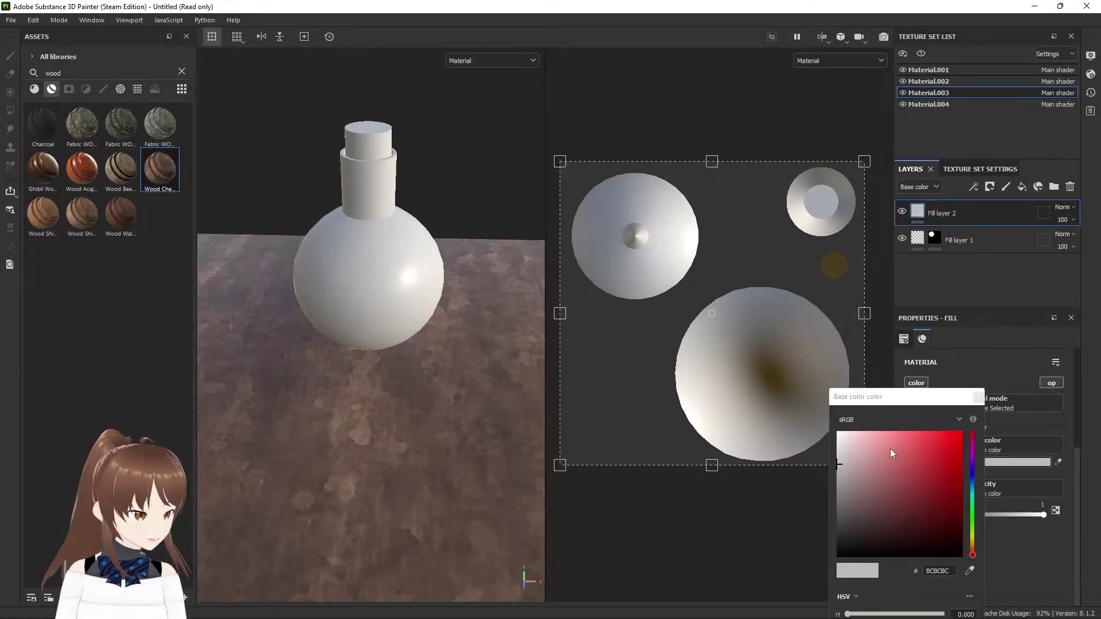
click(972, 521)
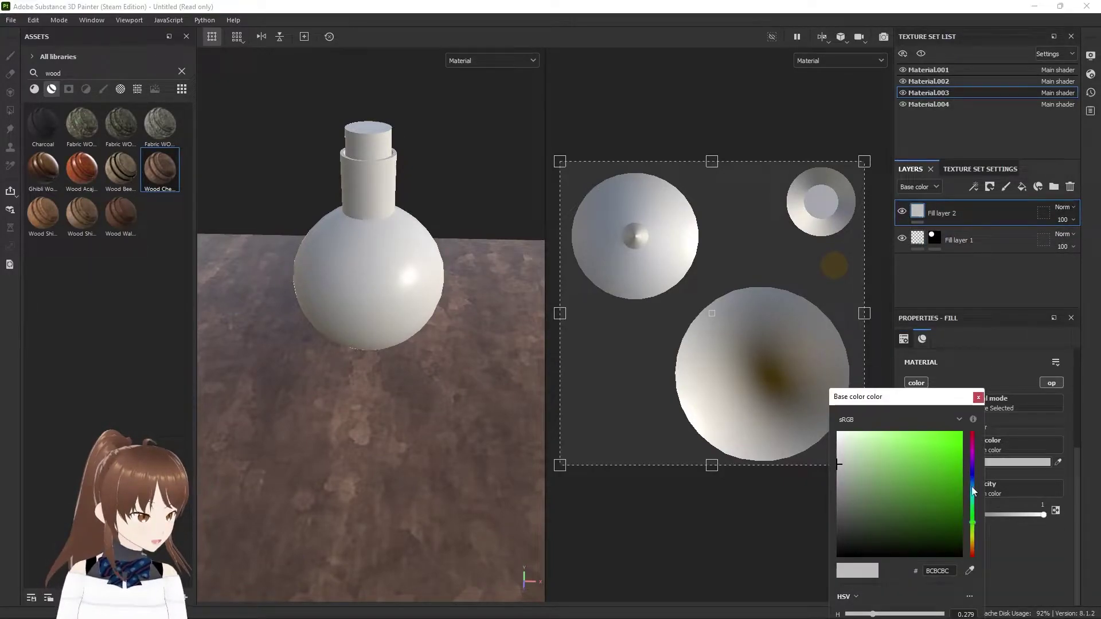
click(979, 397)
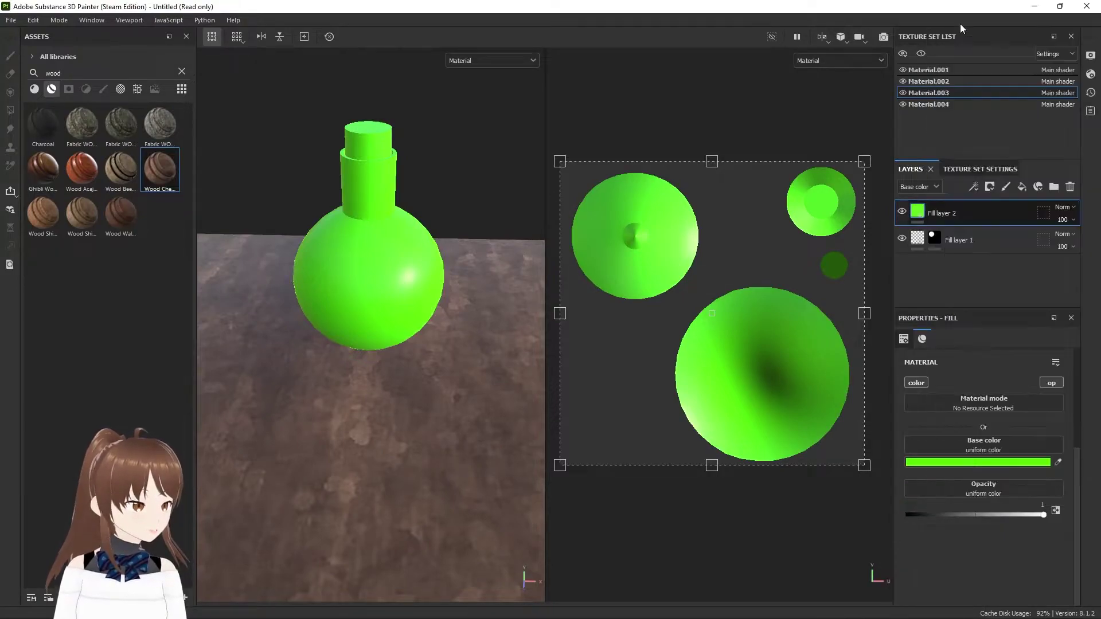
Give Fill layer 2 a black mask and polygon-fill the bowl's UV island green.
key(4)
mouse_move(695, 288)
mouse_down()
mouse_move(814, 386)
mouse_move(880, 466)
mouse_up()
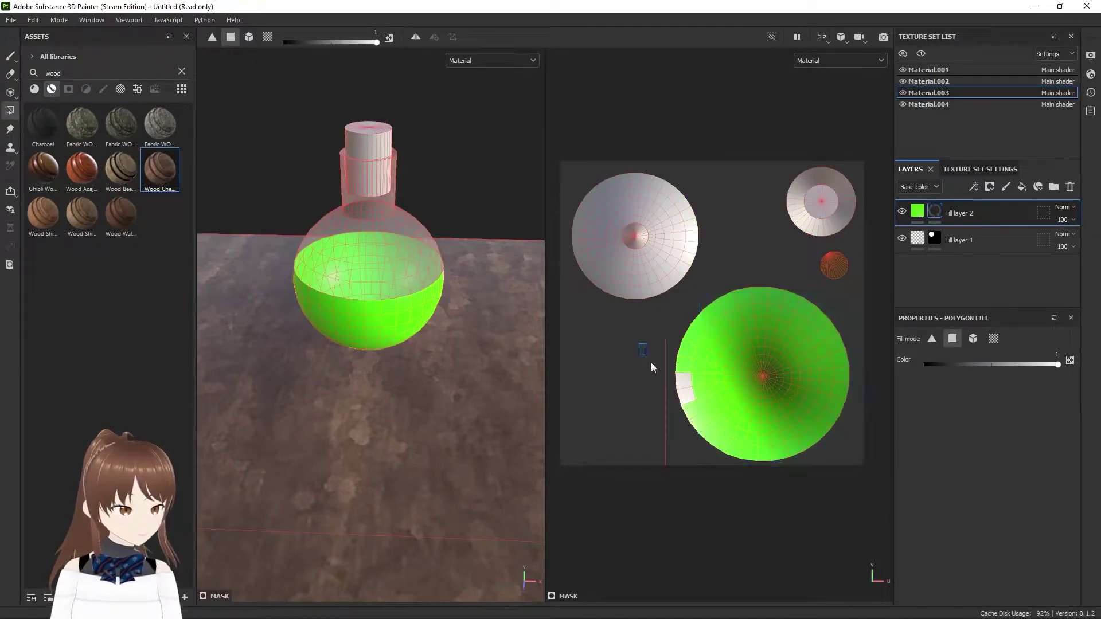
drag(651, 362, 775, 472)
middle_drag(369, 253, 398, 249)
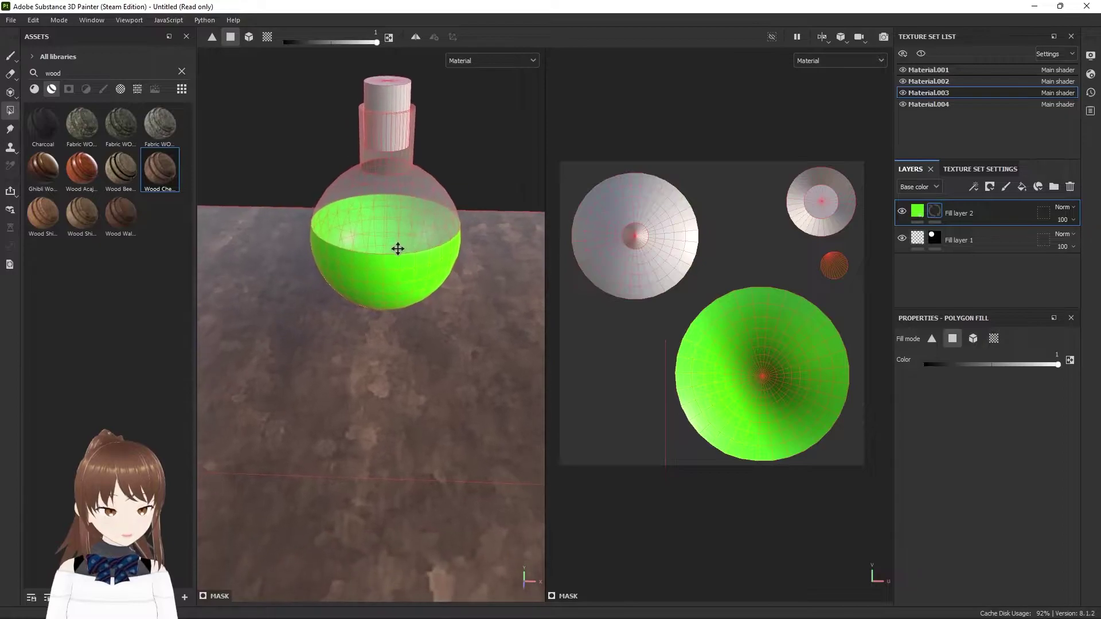
scroll(401, 228, down, 4)
mouse_move(401, 227)
alt+mouse_down()
mouse_move(413, 238)
mouse_move(393, 350)
mouse_move(384, 280)
alt+mouse_up()
scroll(387, 325, up, 6)
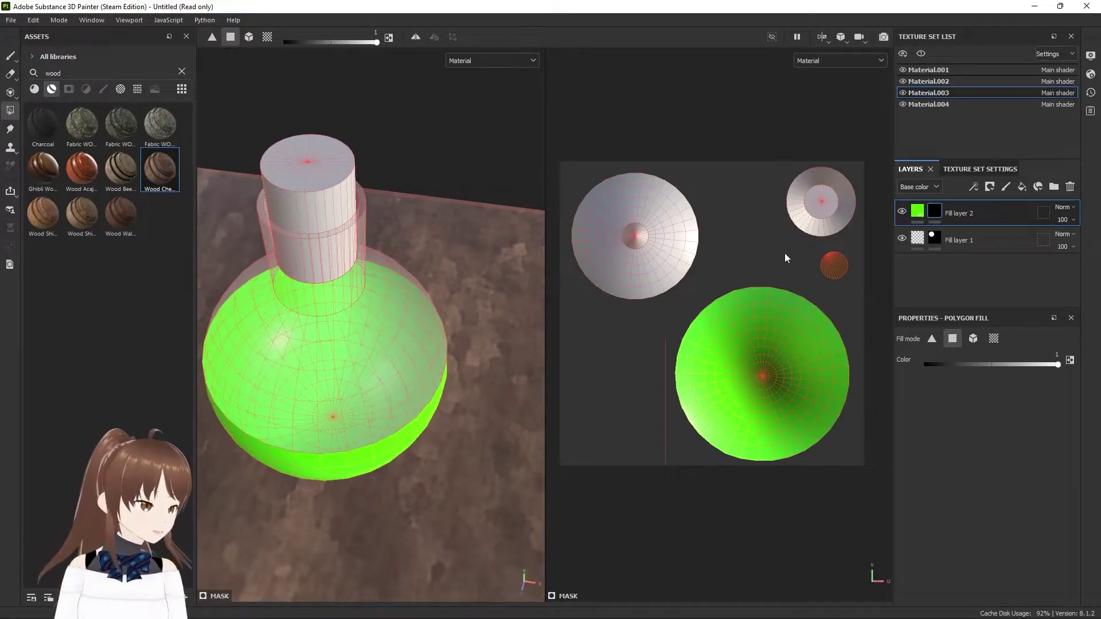
middle_drag(784, 253, 769, 261)
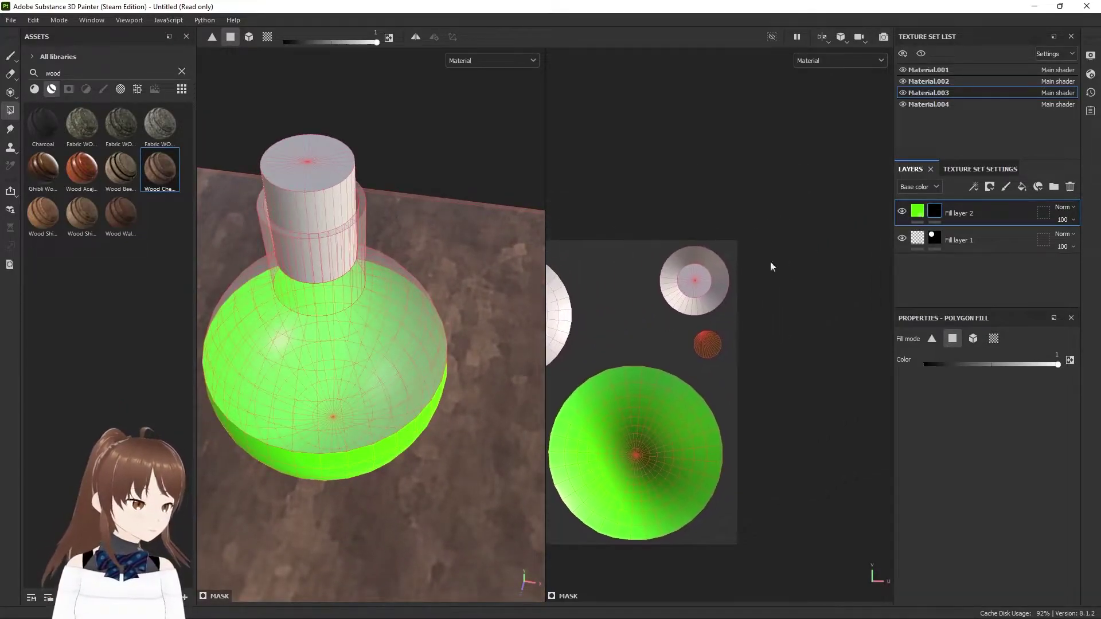
Drop the Bone Stylized material onto the flask's layer stack and delete the spare Fill layer 3.
click(1022, 186)
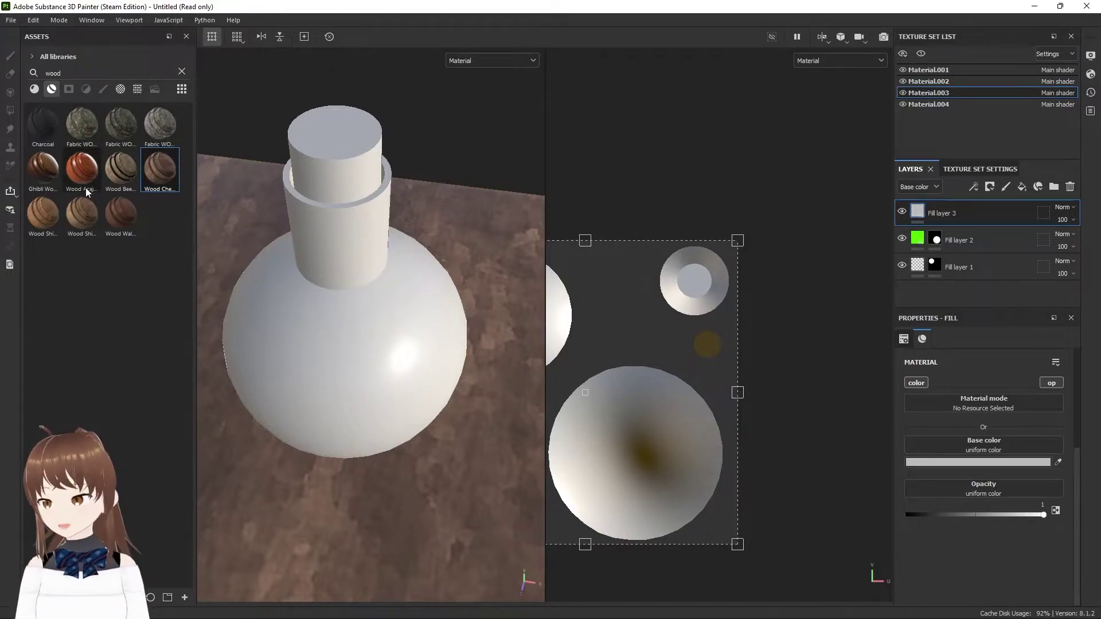
click(181, 71)
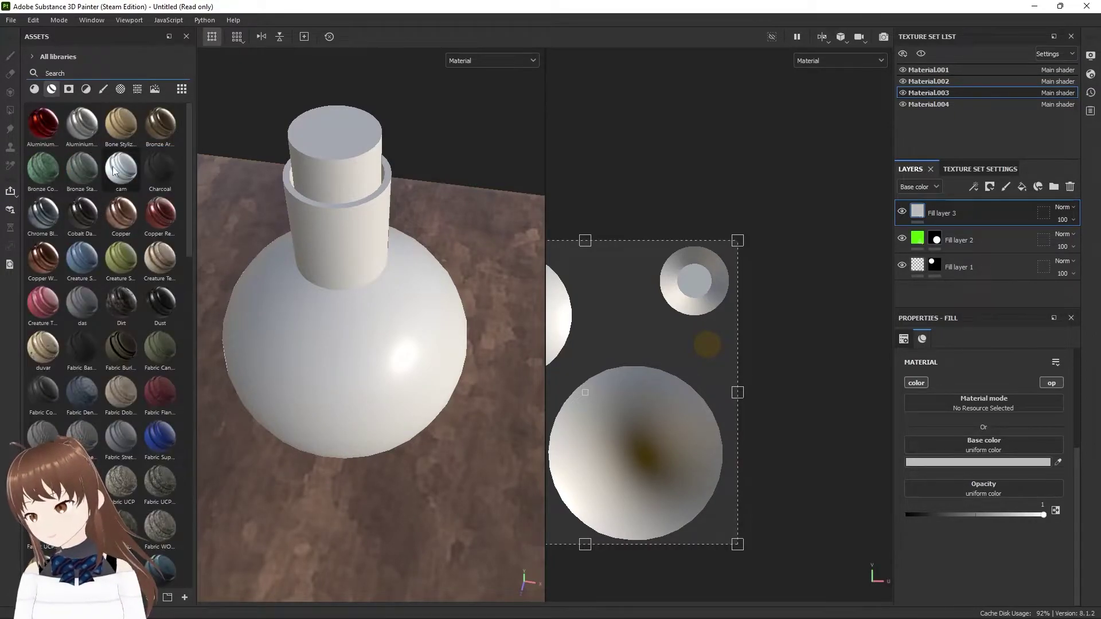
mouse_move(119, 122)
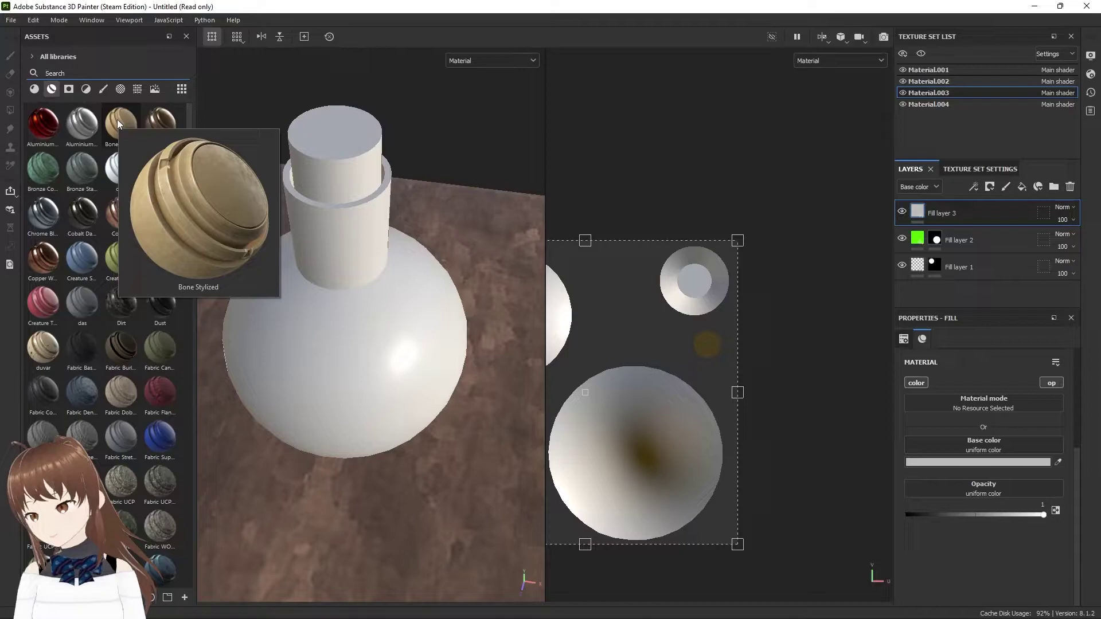
drag(117, 119, 976, 204)
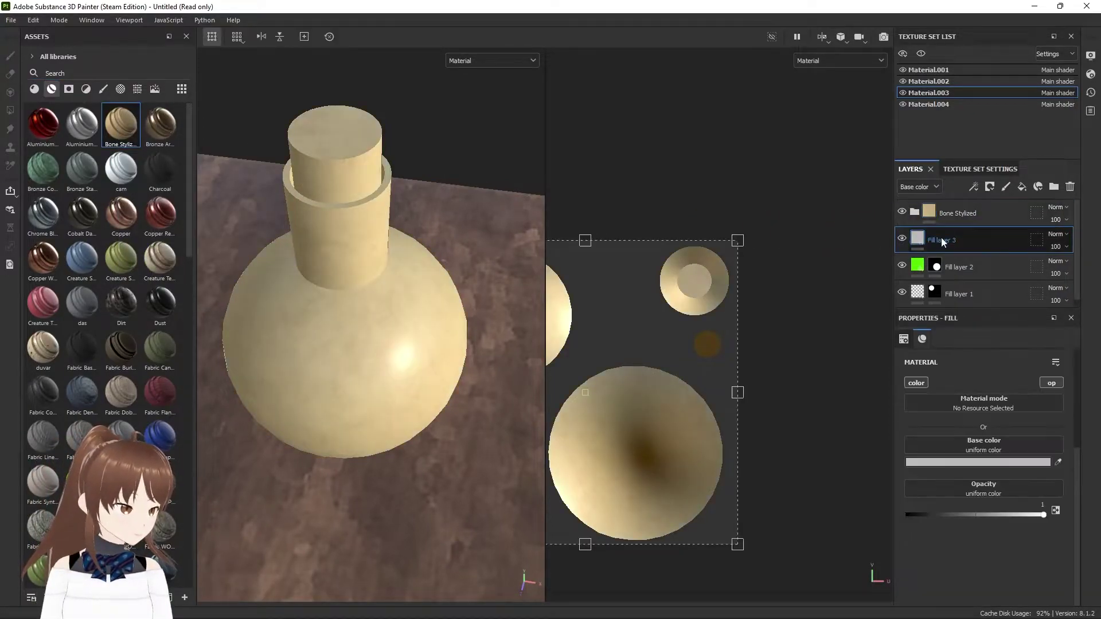
key(Delete)
Add a polygon-fill mask to Bone Stylized covering only the stopper's UV island.
click(985, 223)
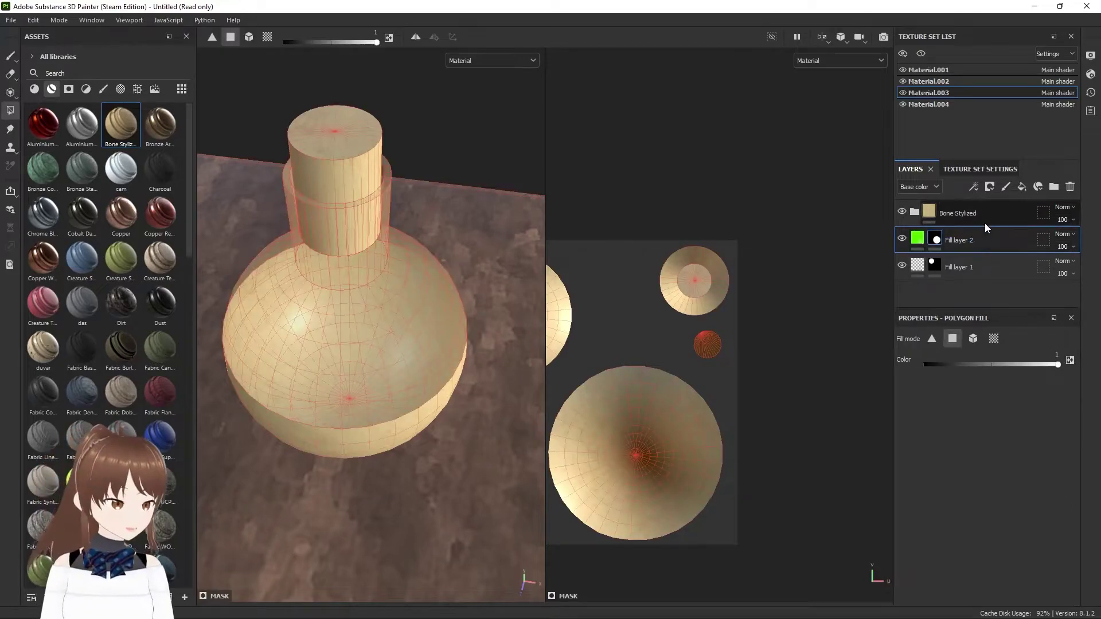
right_click(985, 222)
click(993, 24)
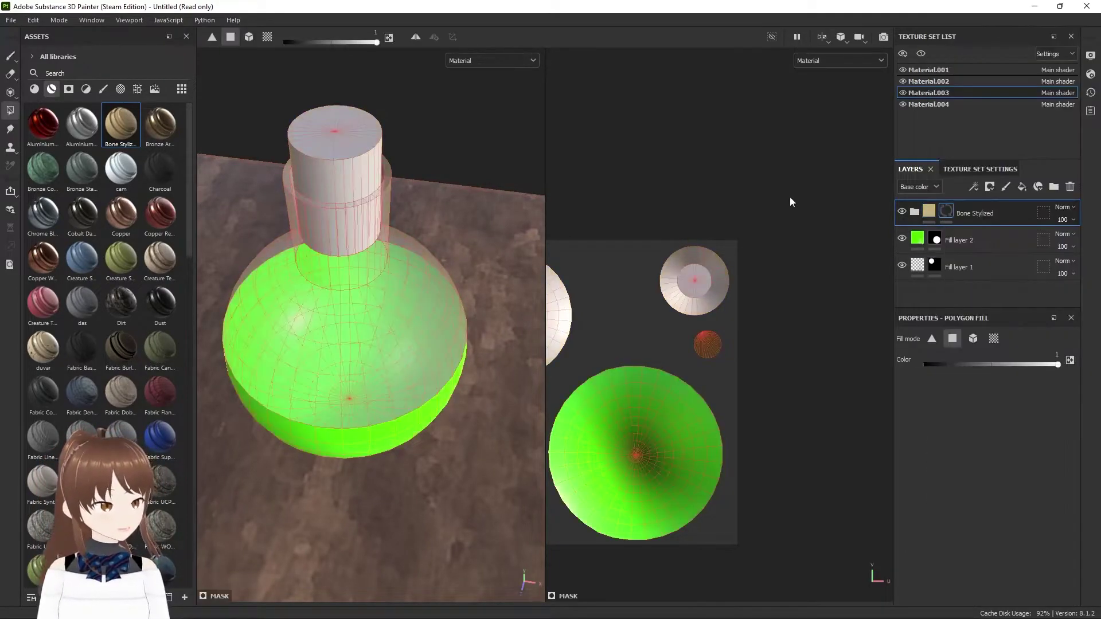
drag(654, 230, 768, 363)
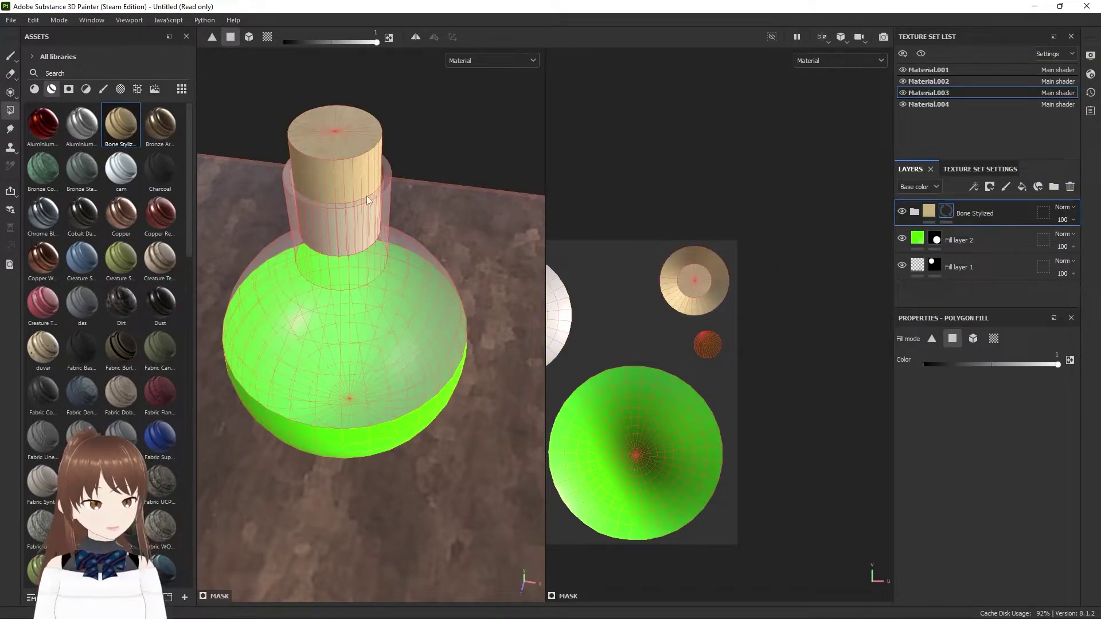
Add a Blur Slope filter to the Bone Stylized Dirt sub-layer.
click(914, 212)
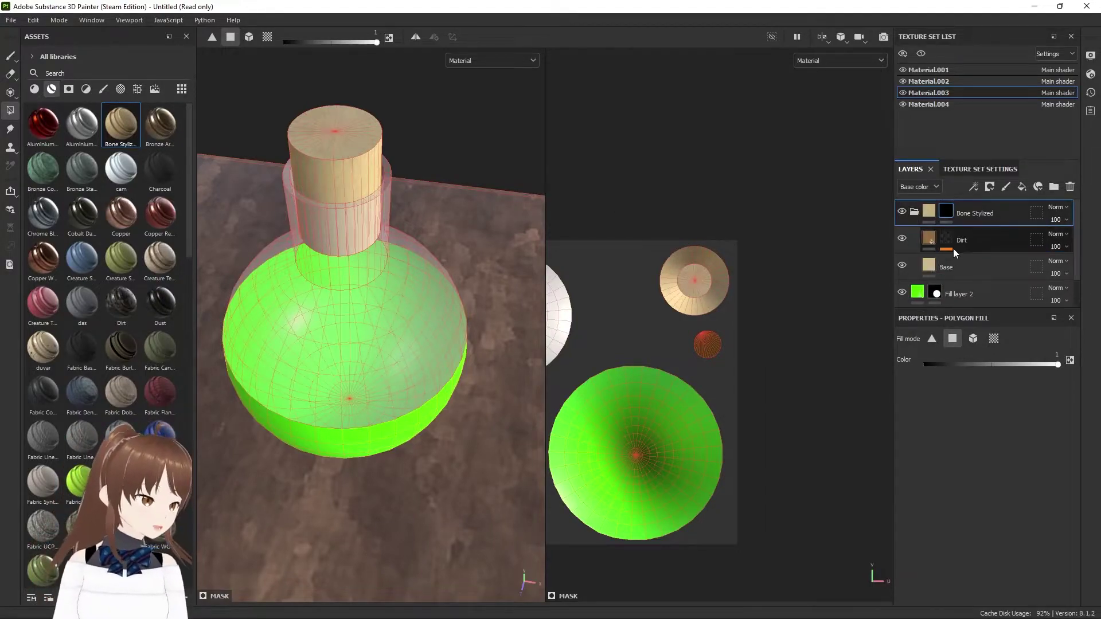
click(975, 244)
right_click(995, 242)
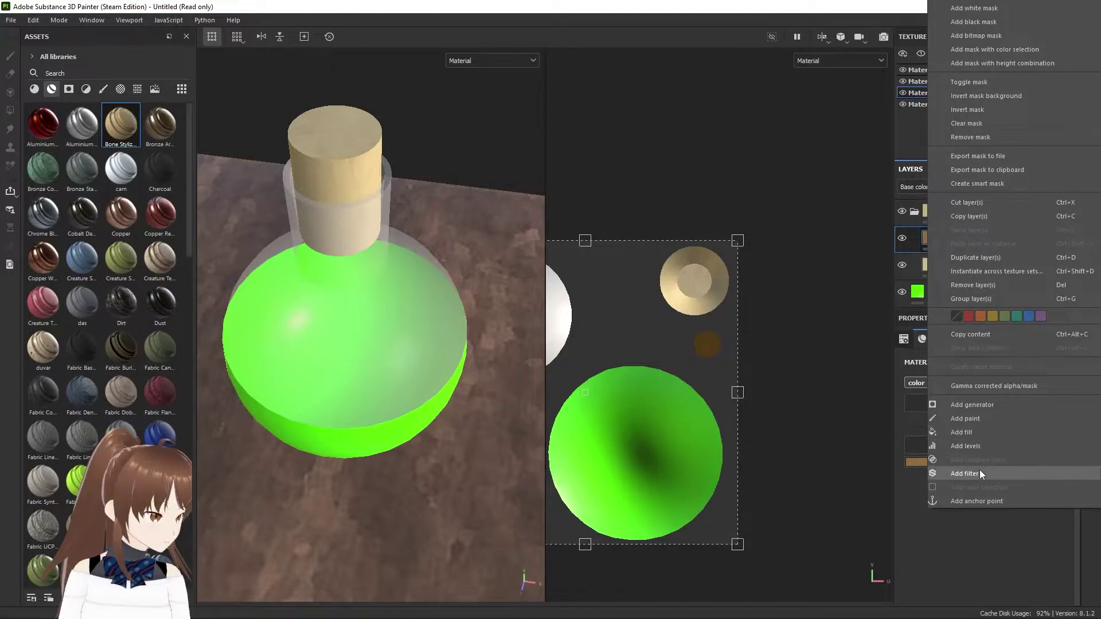
click(964, 473)
click(933, 350)
click(951, 459)
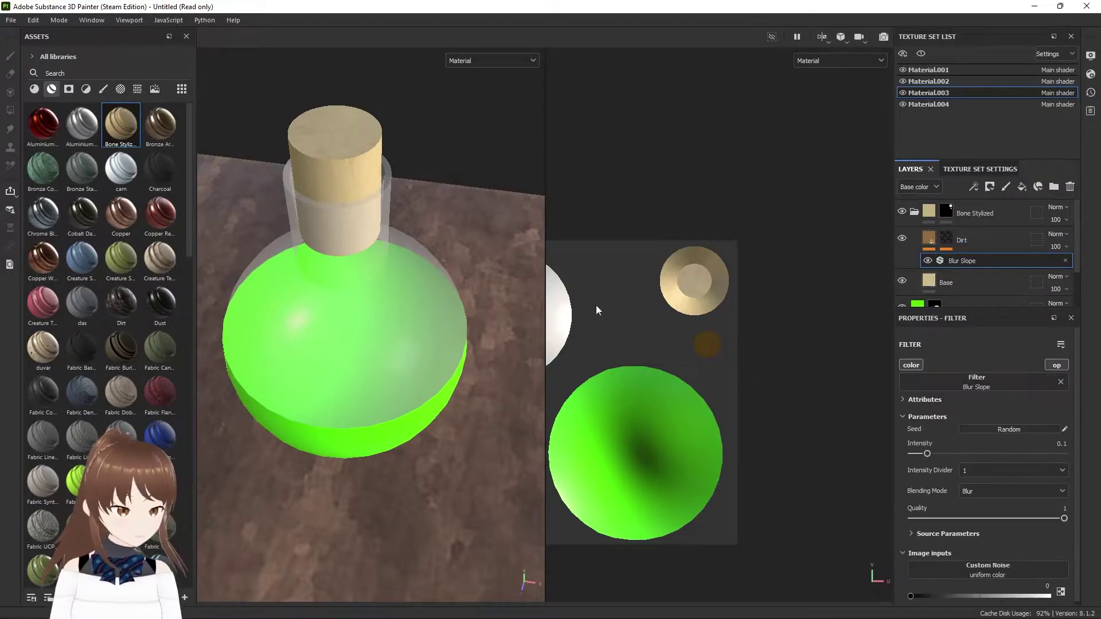
mouse_move(329, 144)
alt+mouse_down()
mouse_move(404, 274)
mouse_move(350, 222)
mouse_move(381, 241)
mouse_move(358, 96)
alt+mouse_up()
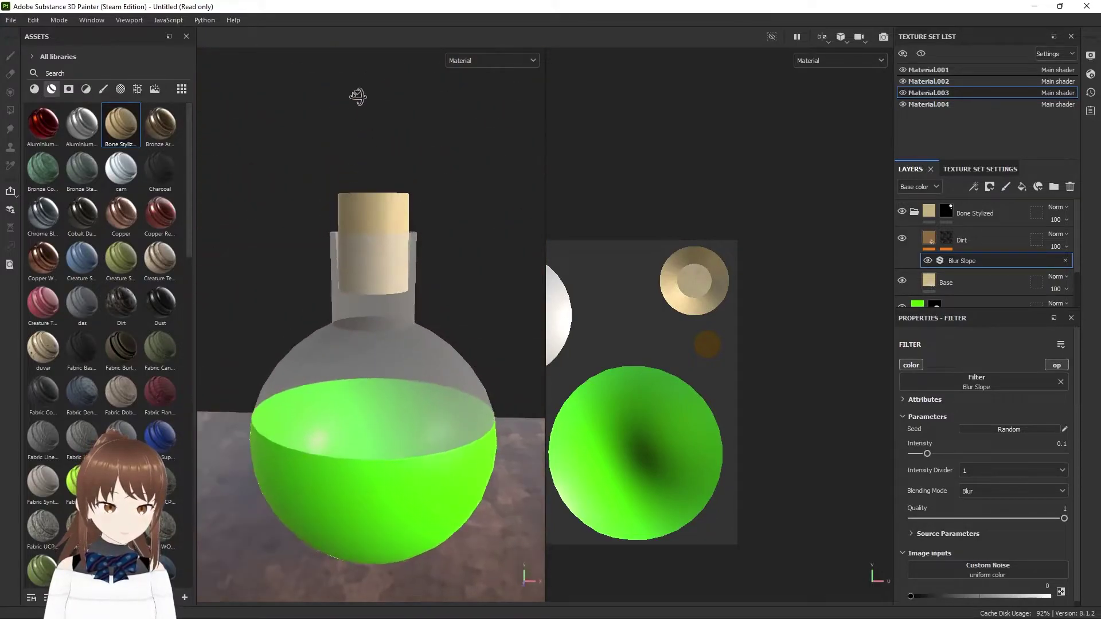
Zoom out and orbit to a top-down view of the table, flask, grey strip and book.
scroll(413, 352, down, 1)
scroll(390, 241, up, 2)
scroll(392, 241, down, 5)
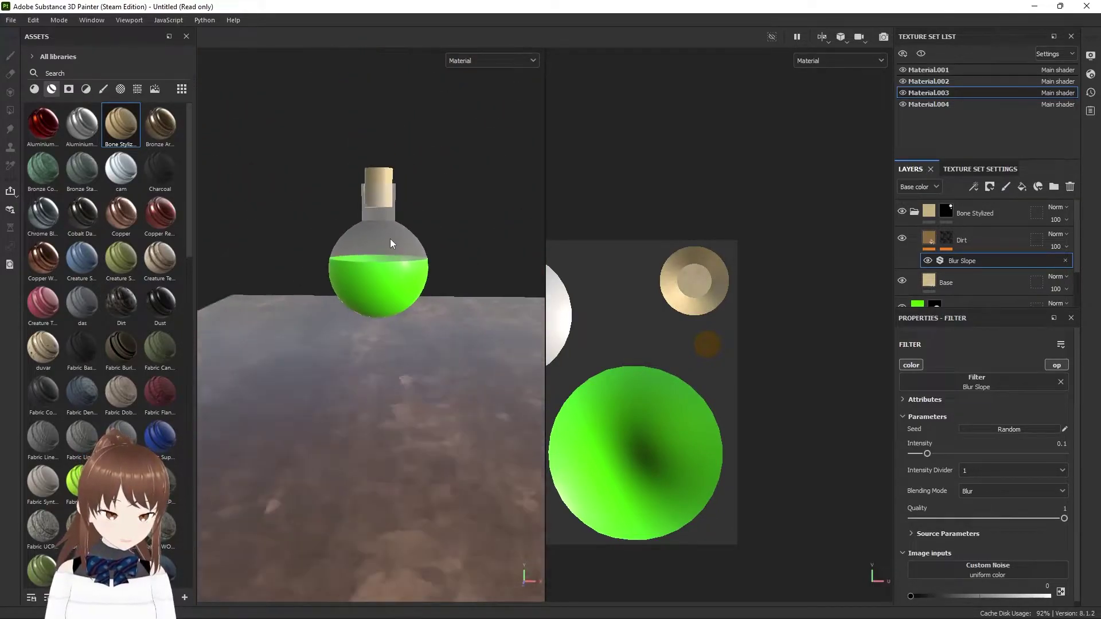
mouse_move(393, 241)
alt+mouse_down()
mouse_move(452, 344)
mouse_move(499, 312)
mouse_move(321, 327)
alt+mouse_up()
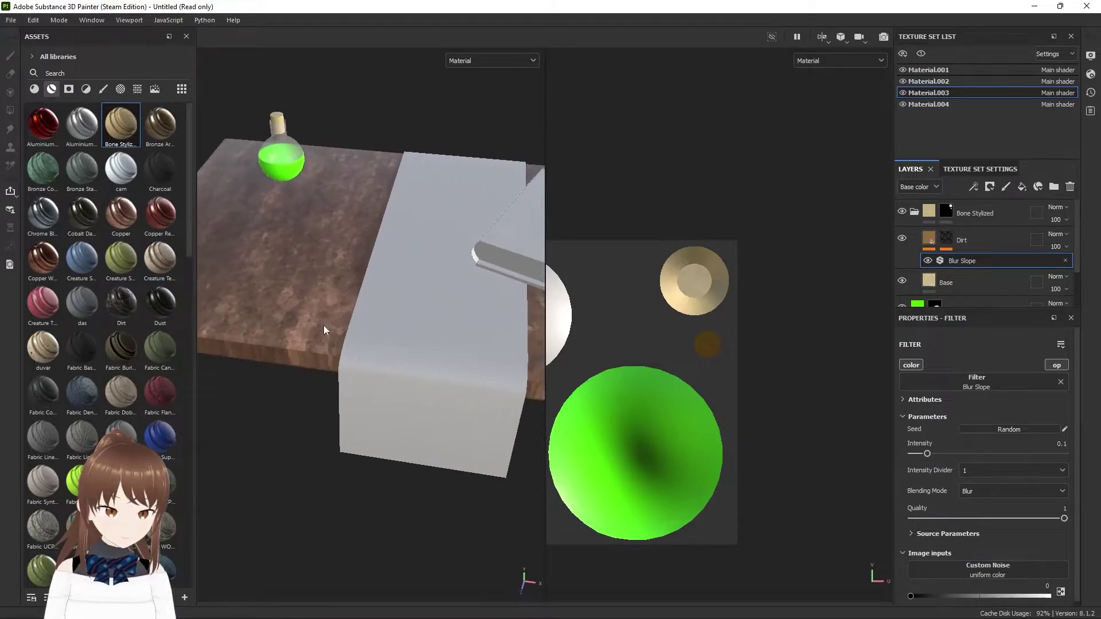
scroll(410, 365, down, 1)
scroll(413, 362, down, 2)
scroll(409, 362, down, 2)
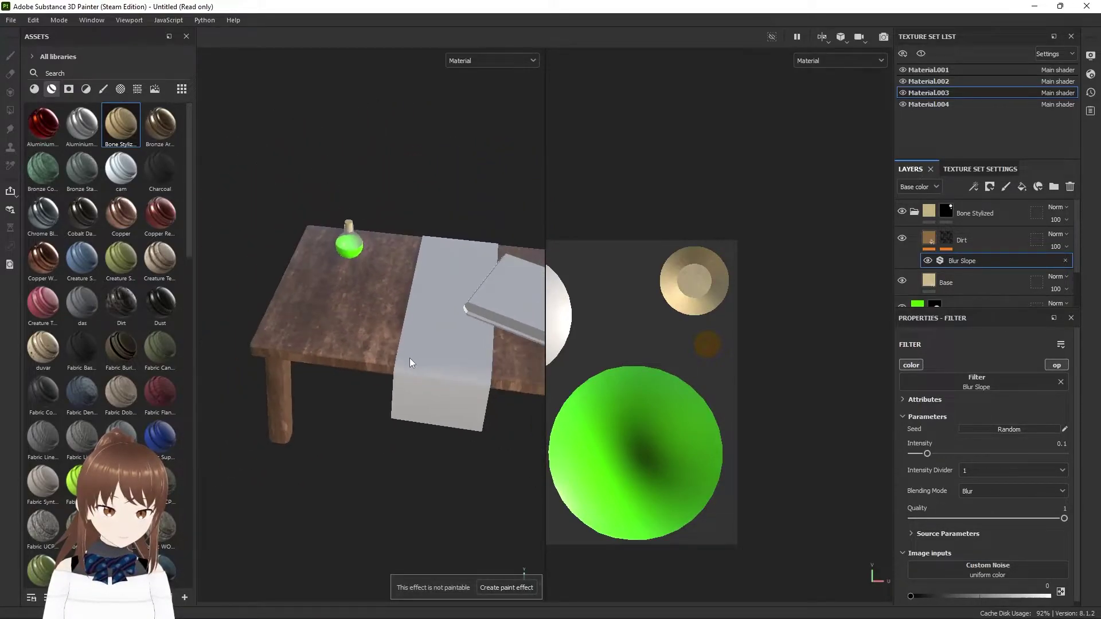
middle_drag(410, 362, 436, 365)
mouse_move(436, 366)
alt+mouse_down()
mouse_move(315, 331)
mouse_move(389, 349)
mouse_move(379, 349)
alt+mouse_up()
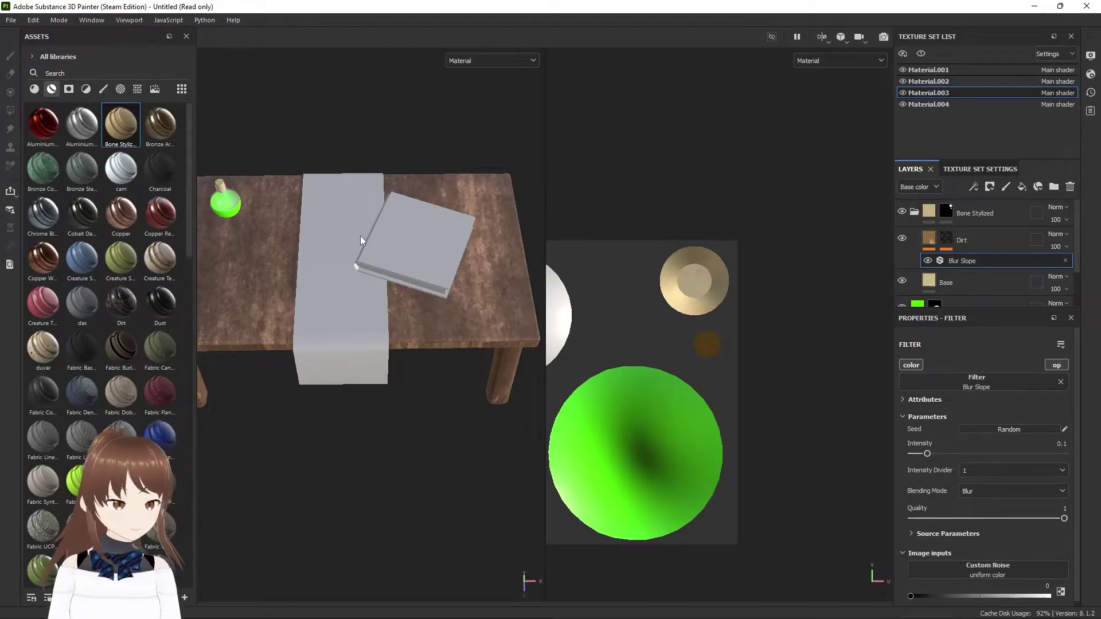
middle_drag(351, 238, 388, 221)
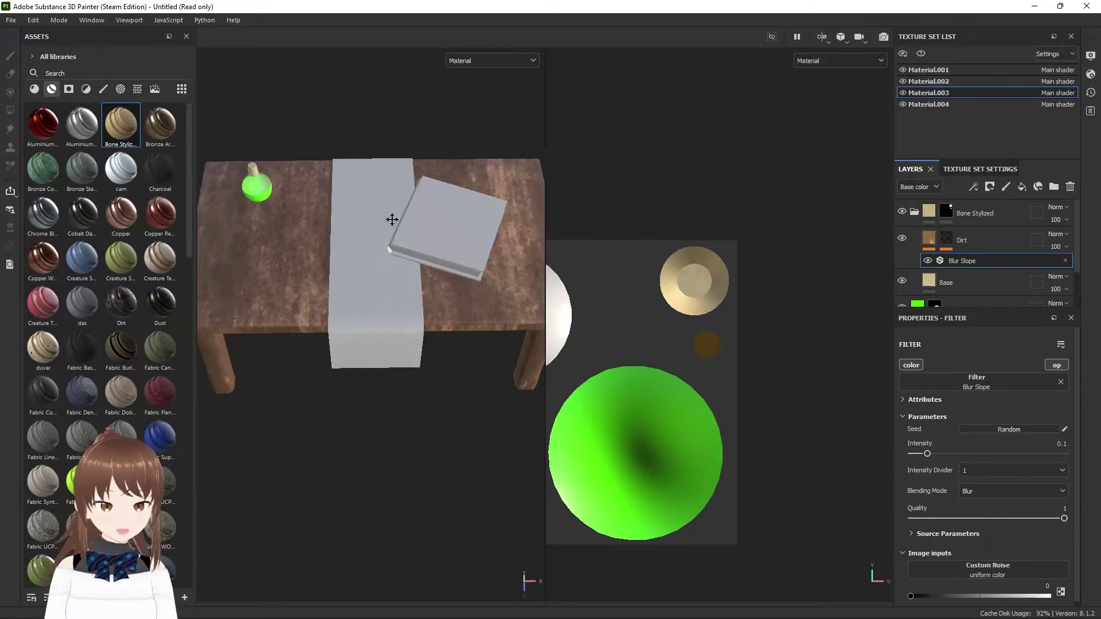
Switch to the Material.002 texture set and frame the grey strip in the 3D and UV views.
click(956, 81)
scroll(759, 373, up, 2)
scroll(691, 380, up, 2)
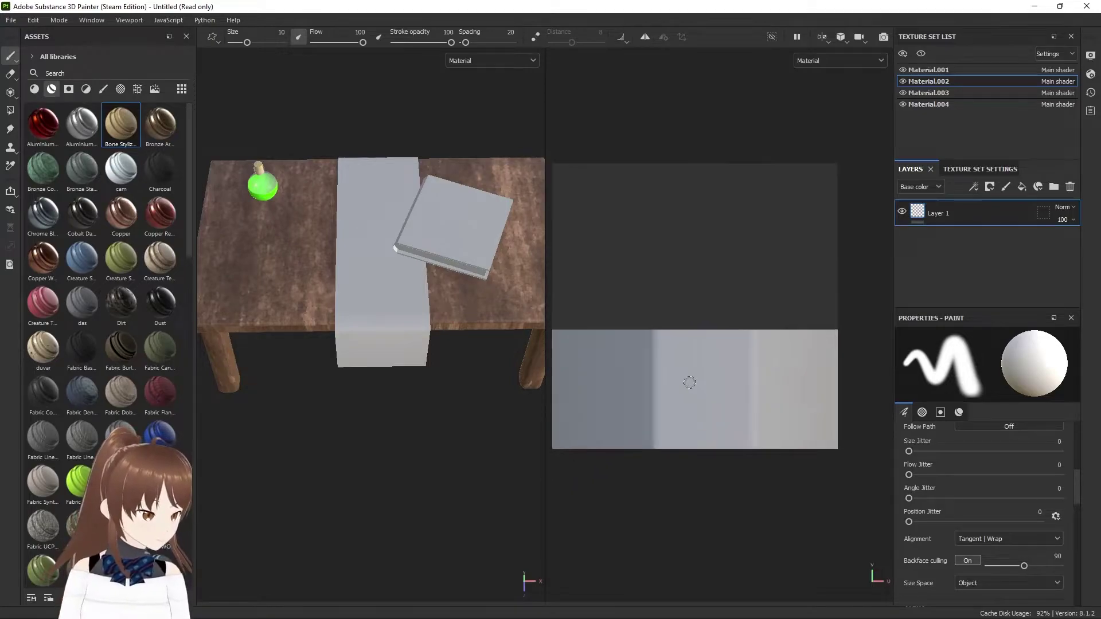
scroll(764, 322, up, 2)
scroll(695, 313, down, 2)
middle_drag(680, 312, 664, 307)
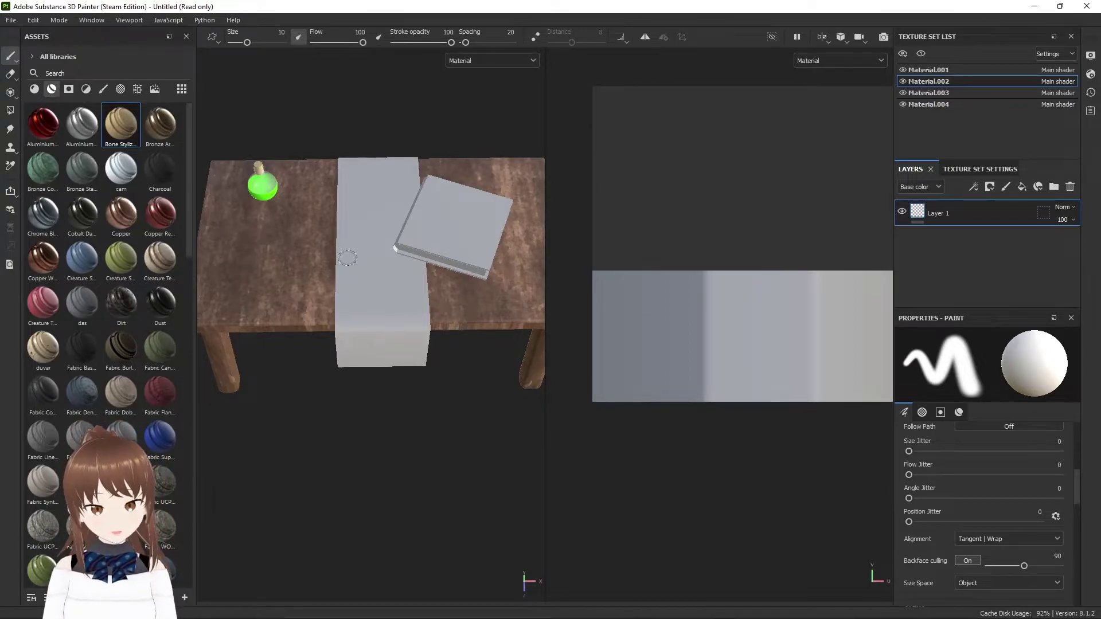
middle_drag(347, 258, 359, 212)
scroll(680, 295, down, 1)
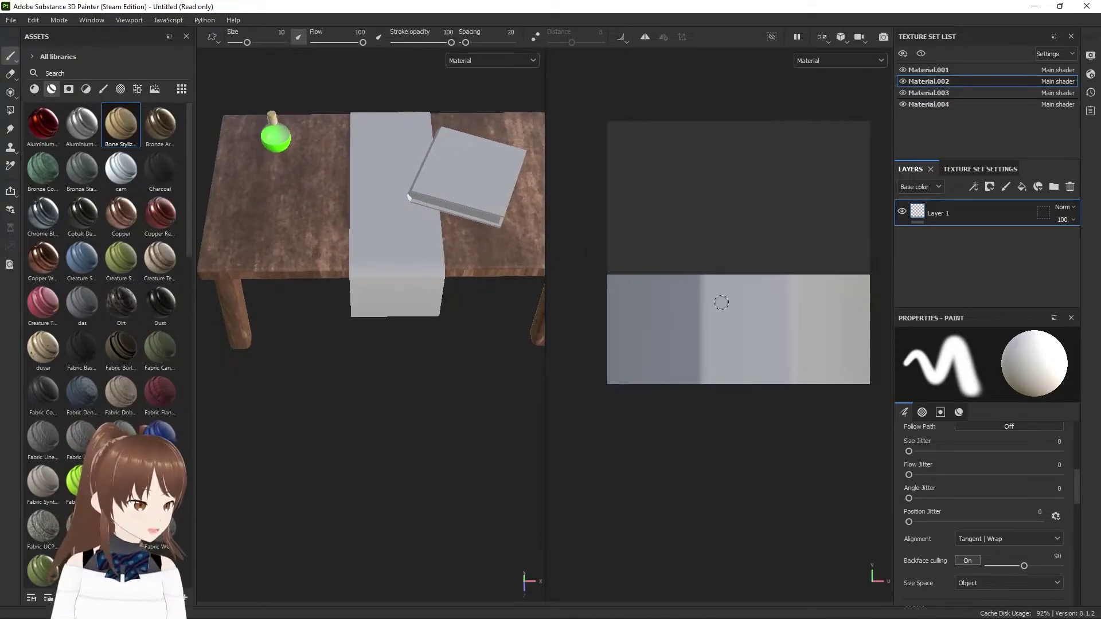
middle_drag(719, 303, 679, 302)
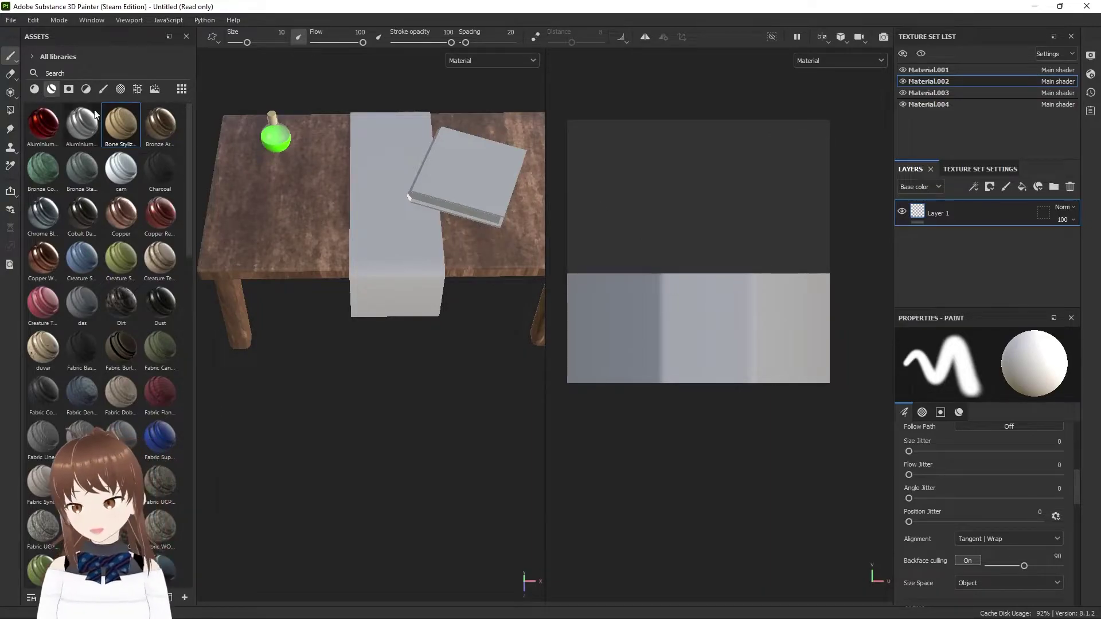
Delete Material.002's default Layer 1, leaving the set with no layers.
click(103, 89)
click(38, 88)
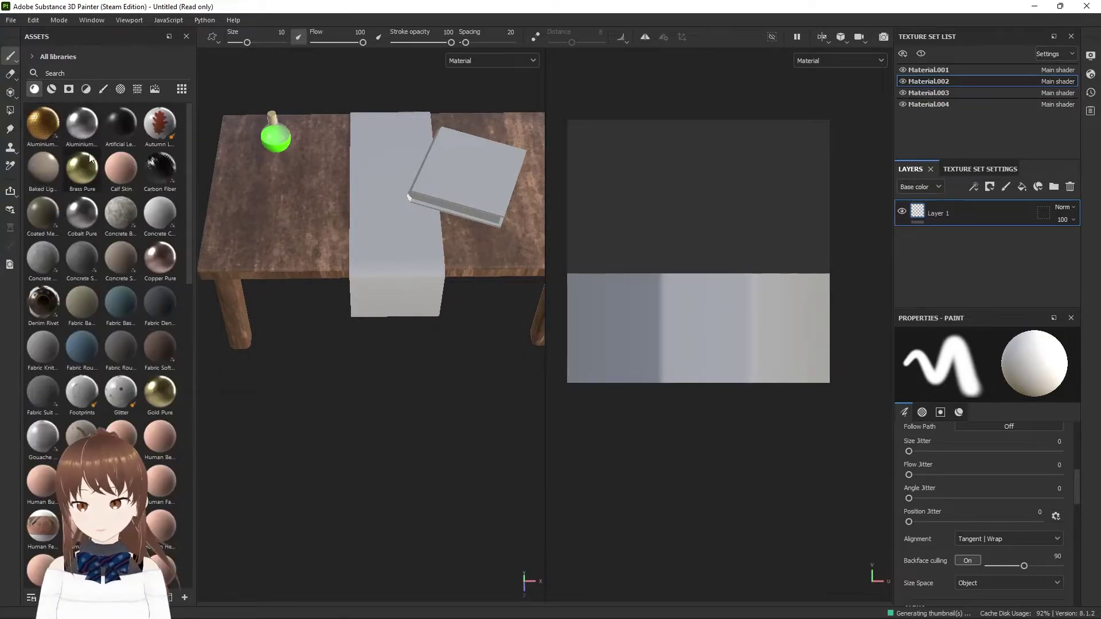
right_click(1013, 212)
key(Escape)
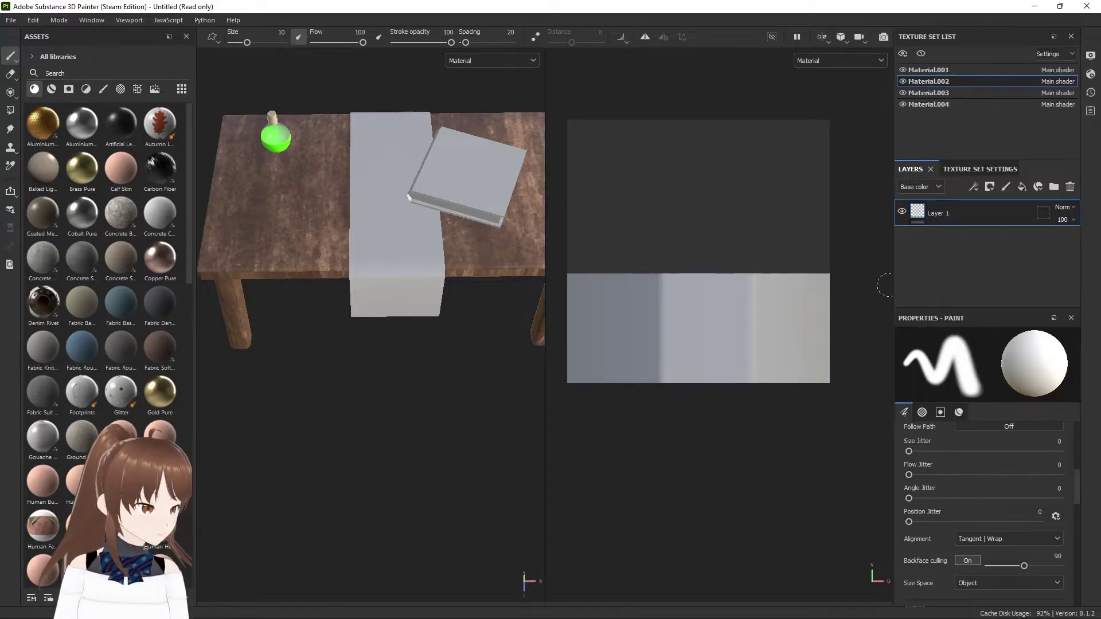
key(Delete)
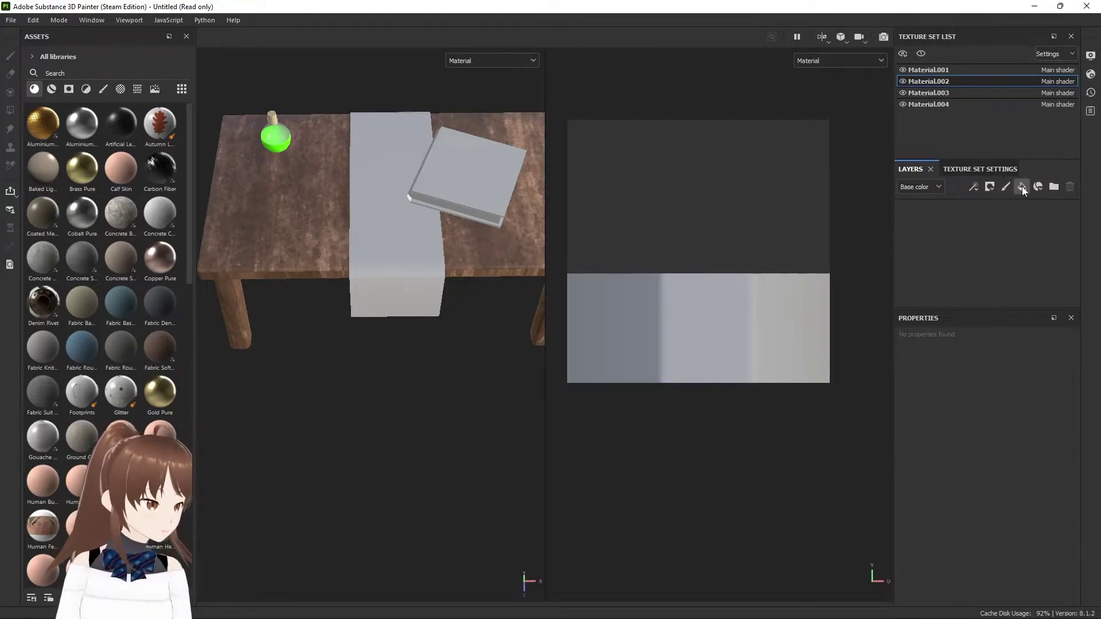
Add a colour-only fill layer with normal, metallic, roughness and height disabled.
click(1021, 187)
click(950, 383)
click(983, 383)
click(1017, 383)
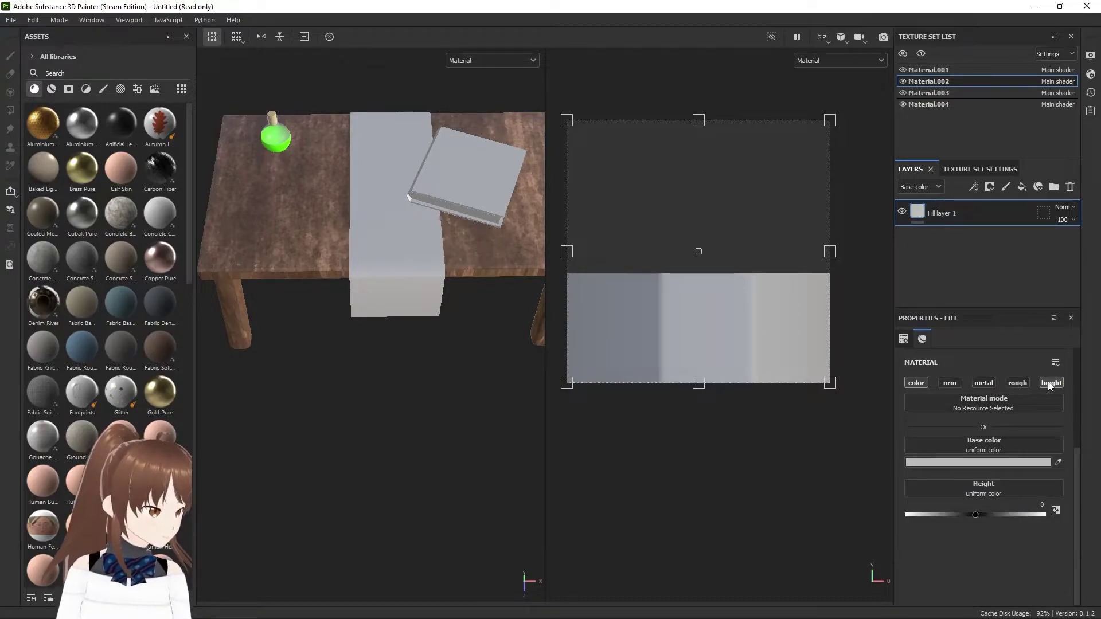
click(1051, 383)
Set the fill's base colour to blue 0E00FF and add a second fill layer above it.
click(991, 463)
click(972, 458)
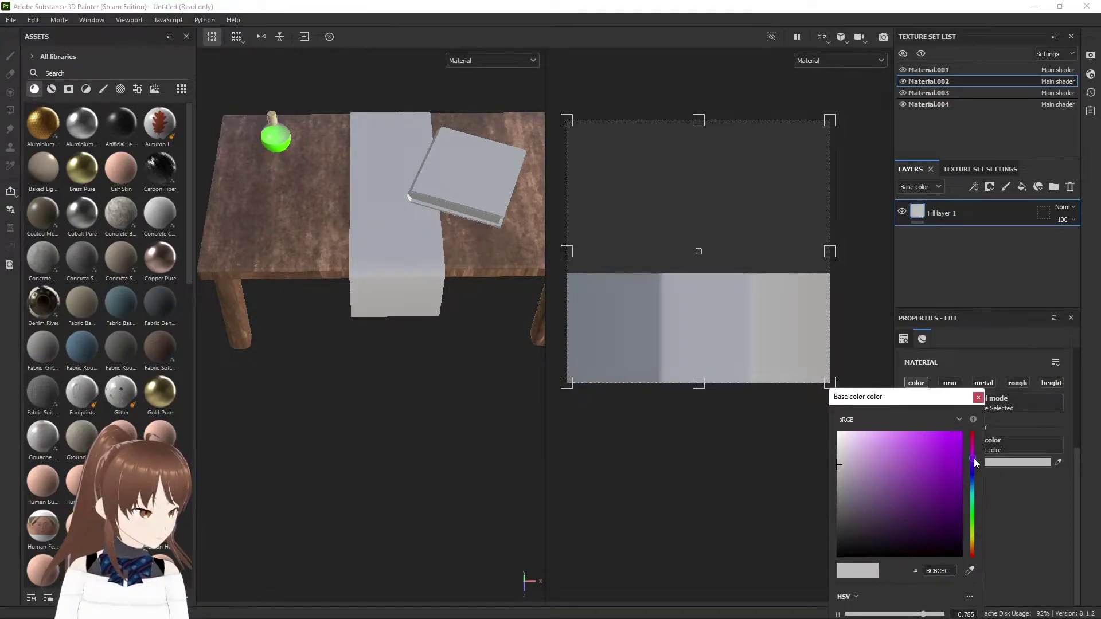
click(961, 433)
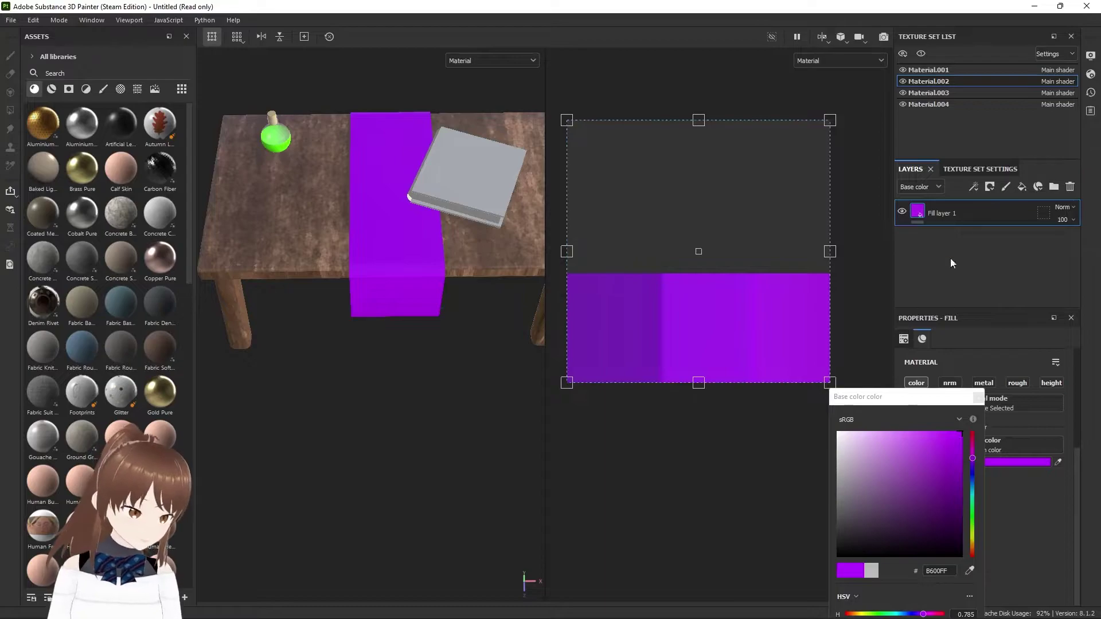
click(972, 475)
key(ctrl+z)
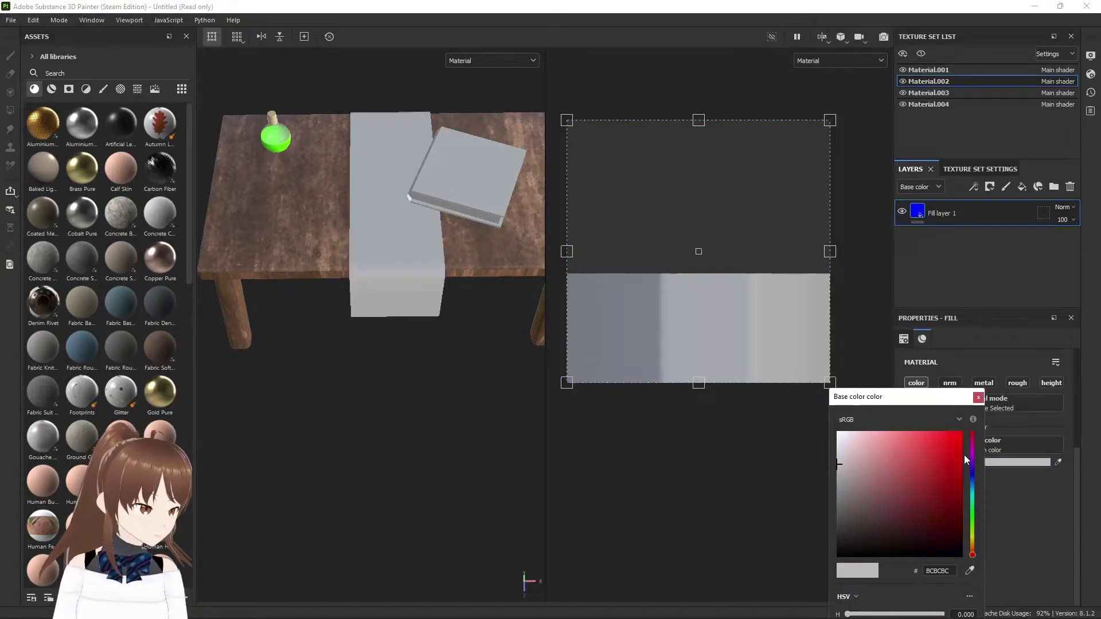
click(971, 456)
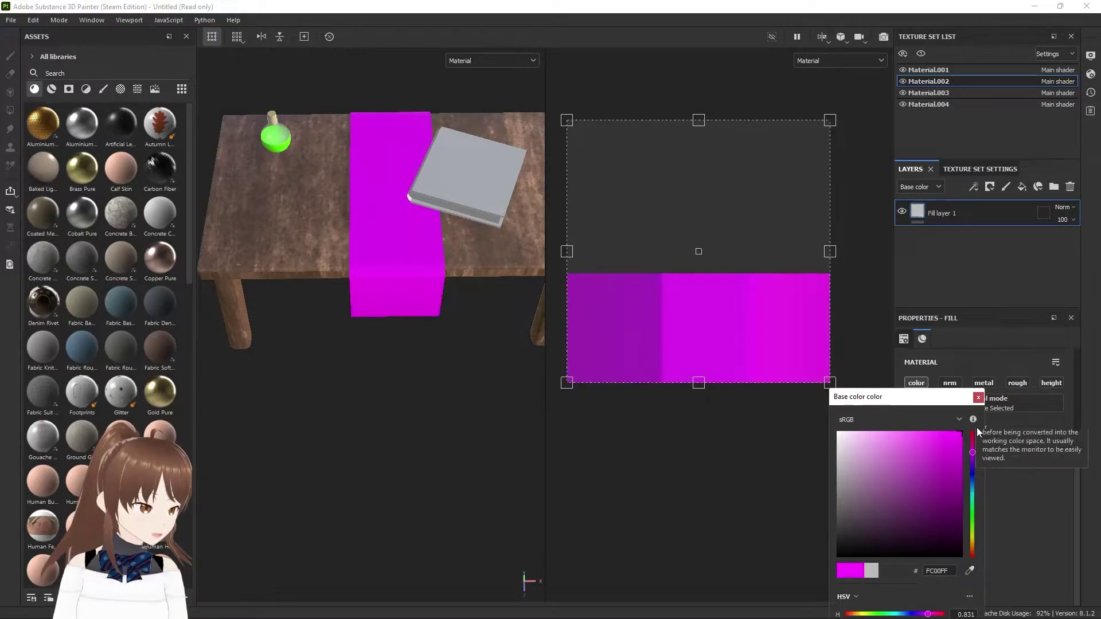
click(972, 477)
drag(971, 476, 972, 472)
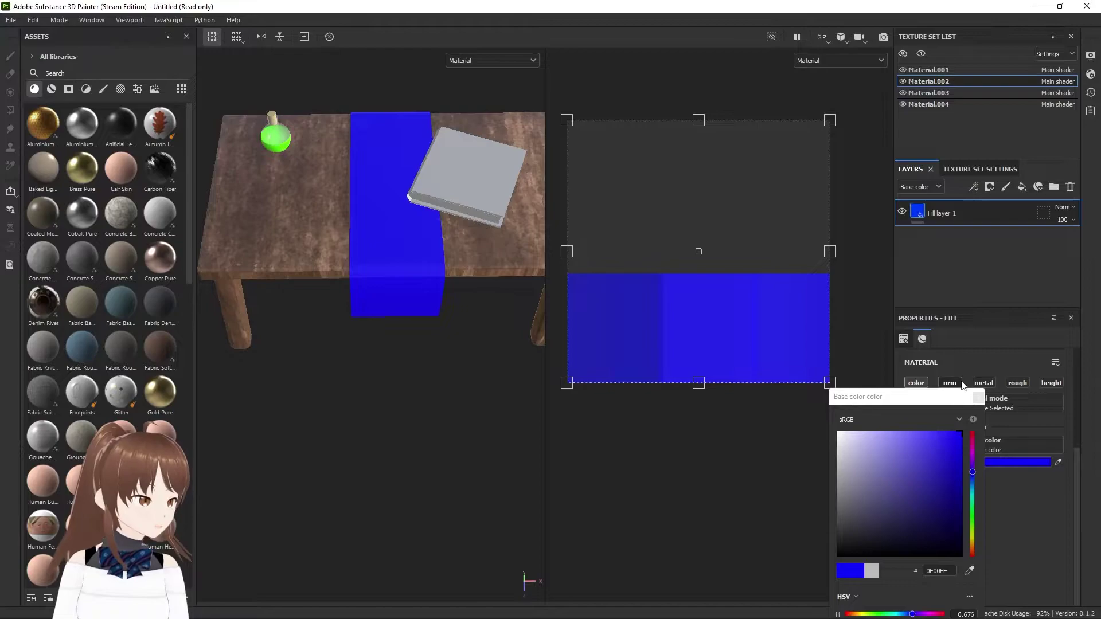
click(1022, 186)
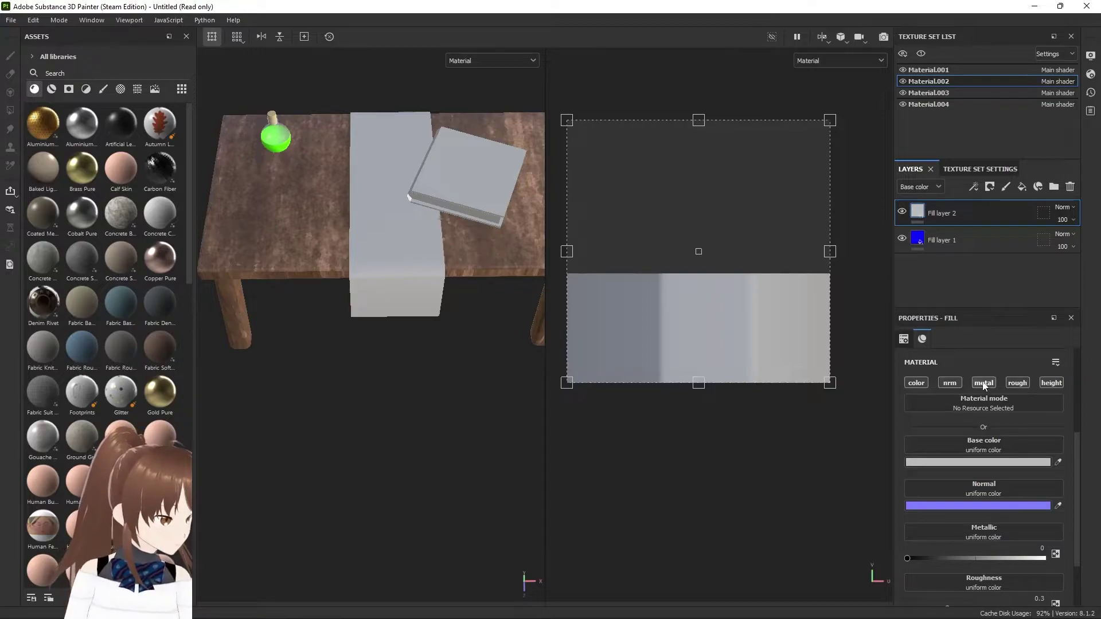
Make Fill layer 2 colour-only with a vivid purple 8D01FF base colour.
click(947, 382)
click(983, 382)
click(1017, 383)
click(1051, 382)
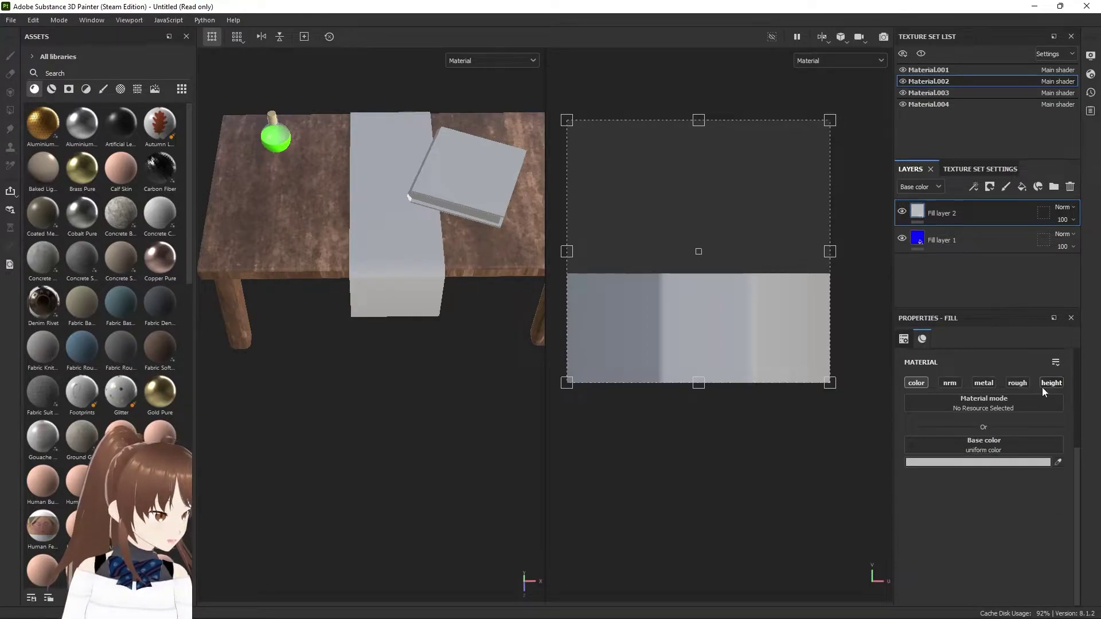
click(977, 463)
click(975, 459)
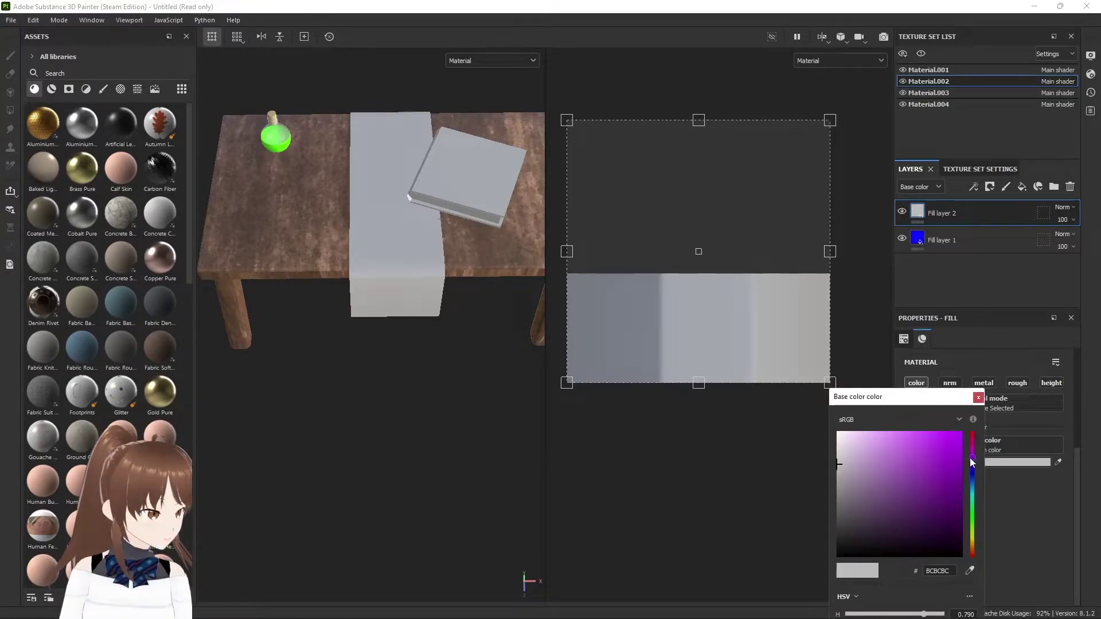
click(961, 434)
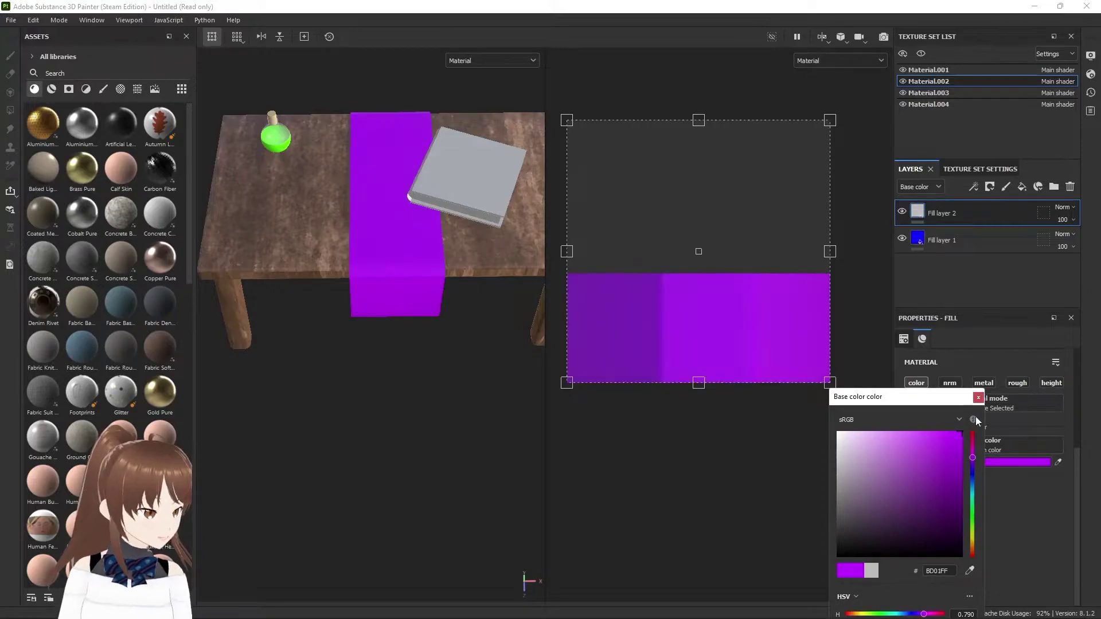
Give Fill layer 2 a black polygon-fill mask and undo a test brush stroke on it.
right_click(972, 215)
click(966, 38)
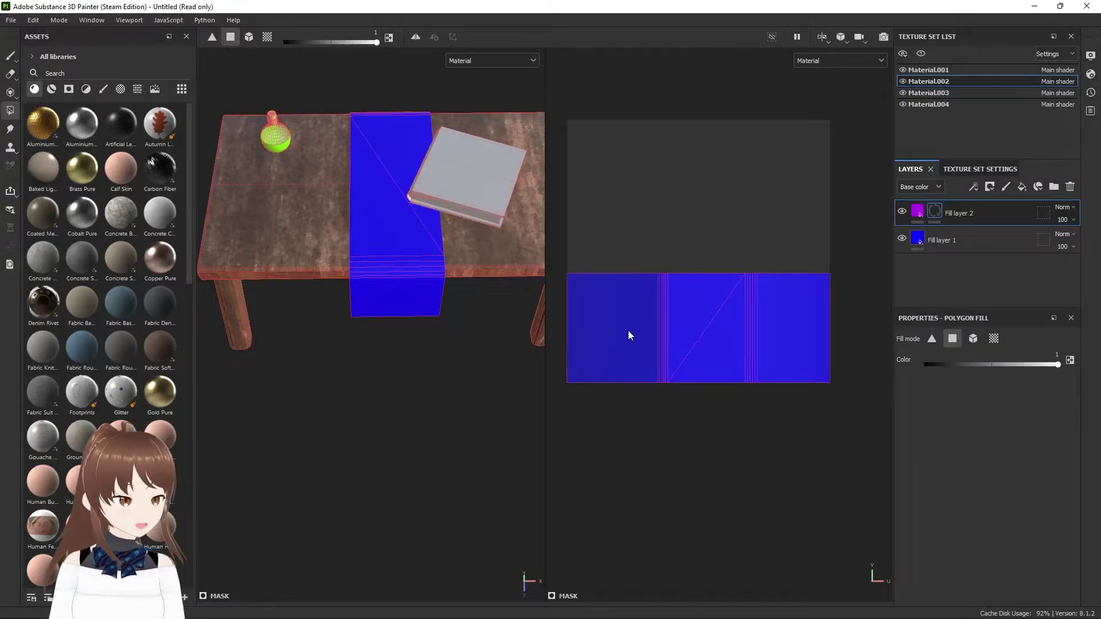
scroll(630, 332, up, 1)
click(10, 55)
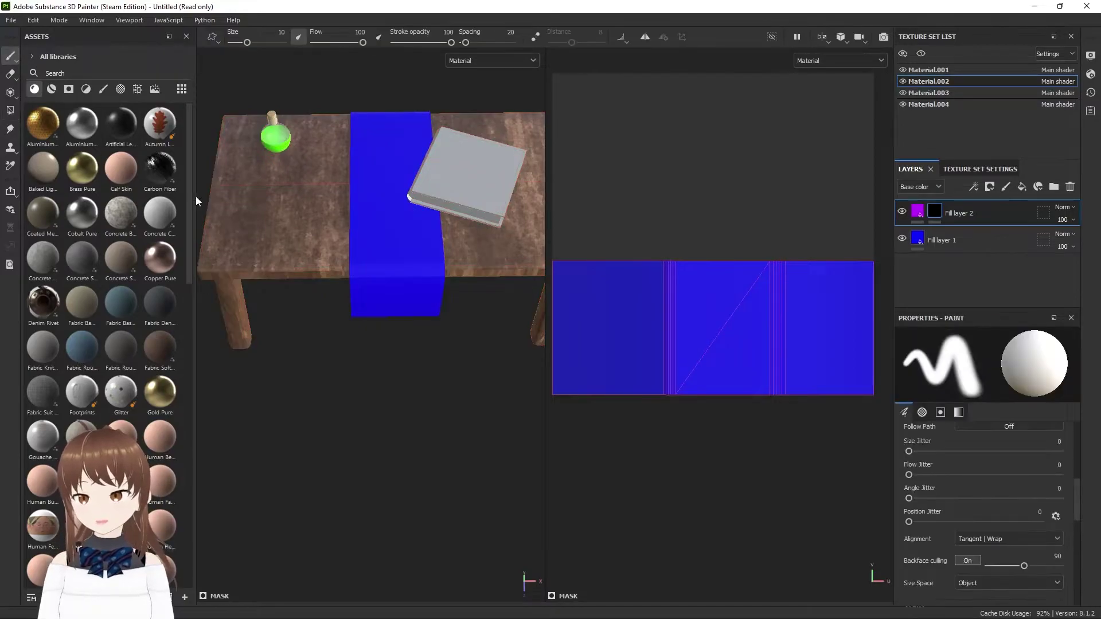
scroll(556, 289, down, 1)
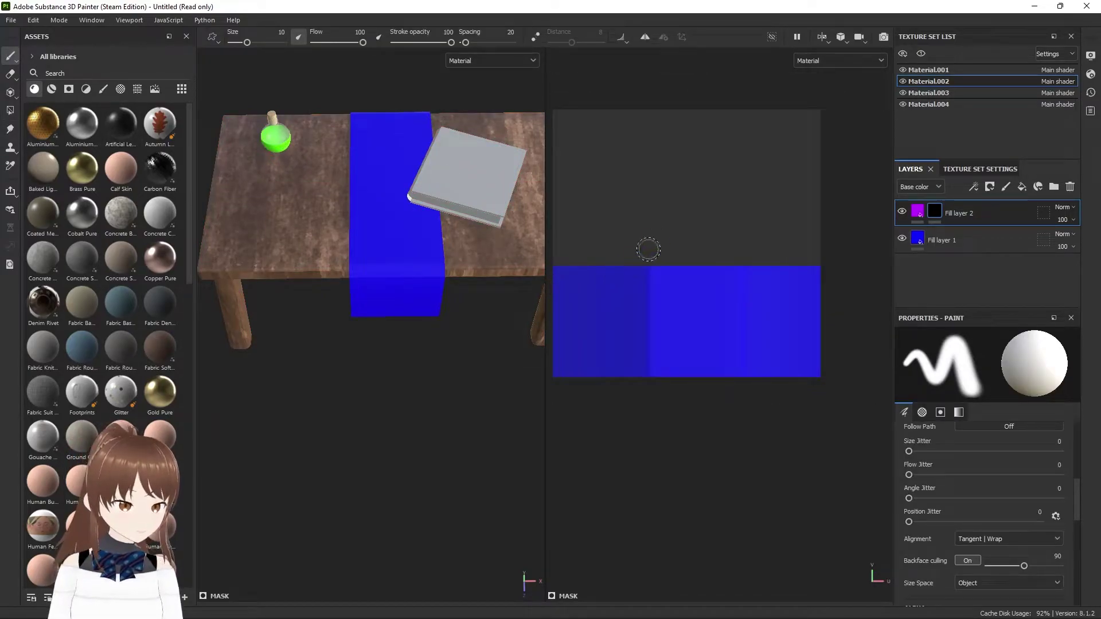
middle_drag(649, 250, 726, 229)
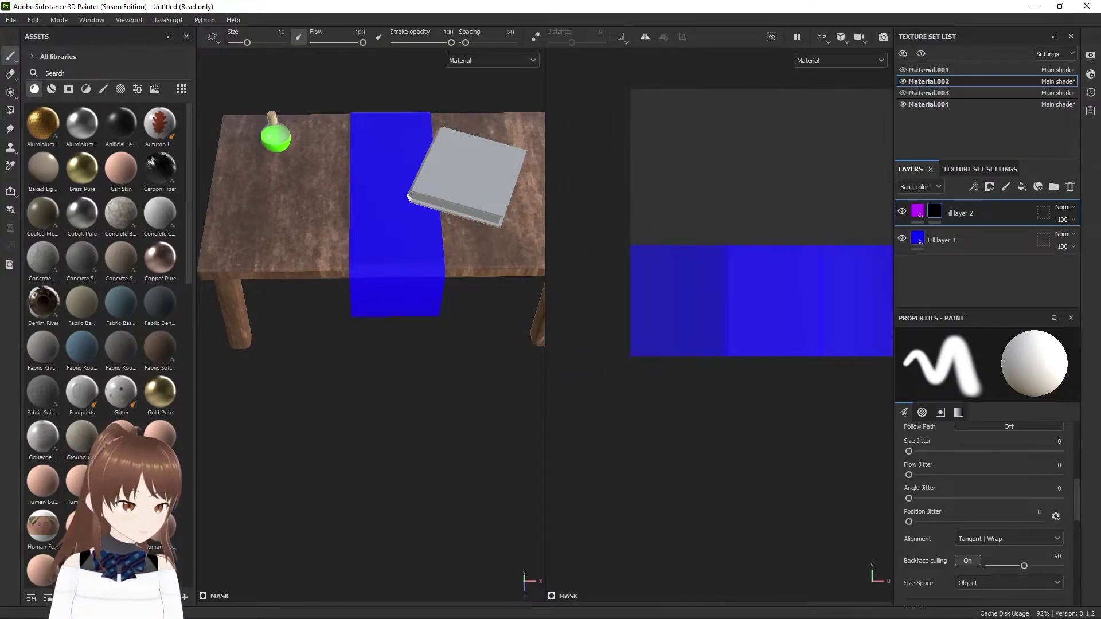
shift+click(608, 257)
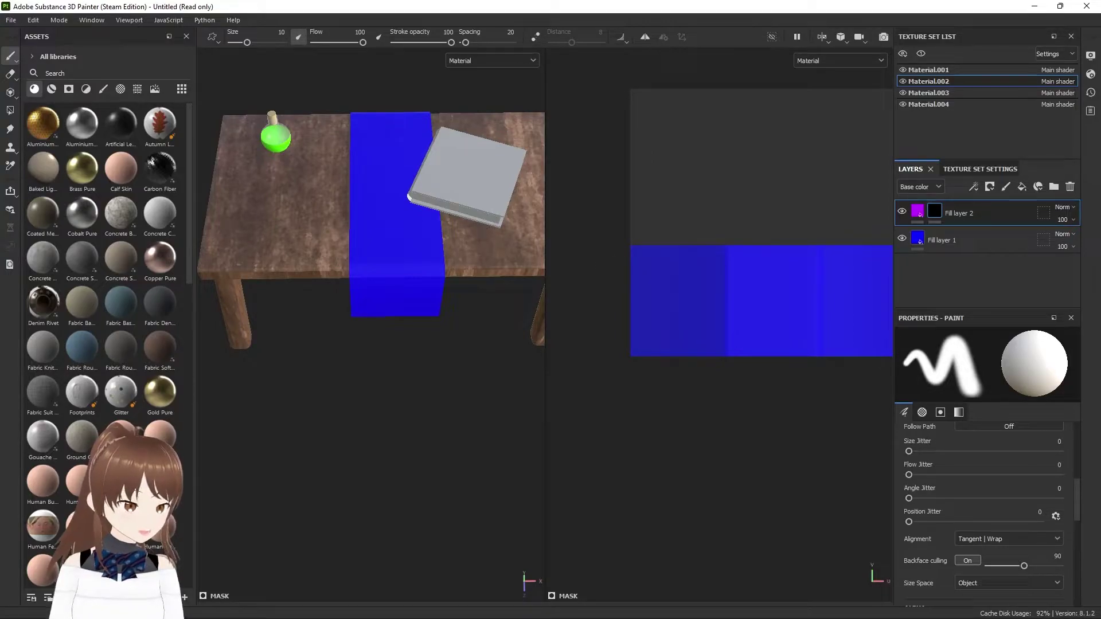
key(ctrl+z)
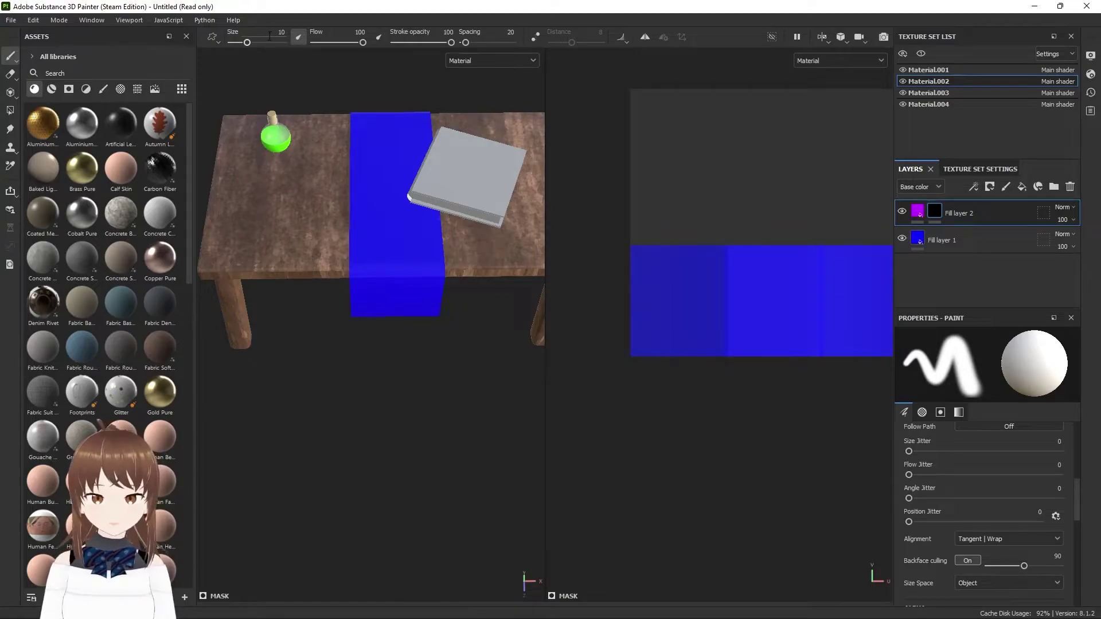
With brush size 5, paint straight magenta lines along all four edges of the runner's UV rectangle.
text(5)
key(Return)
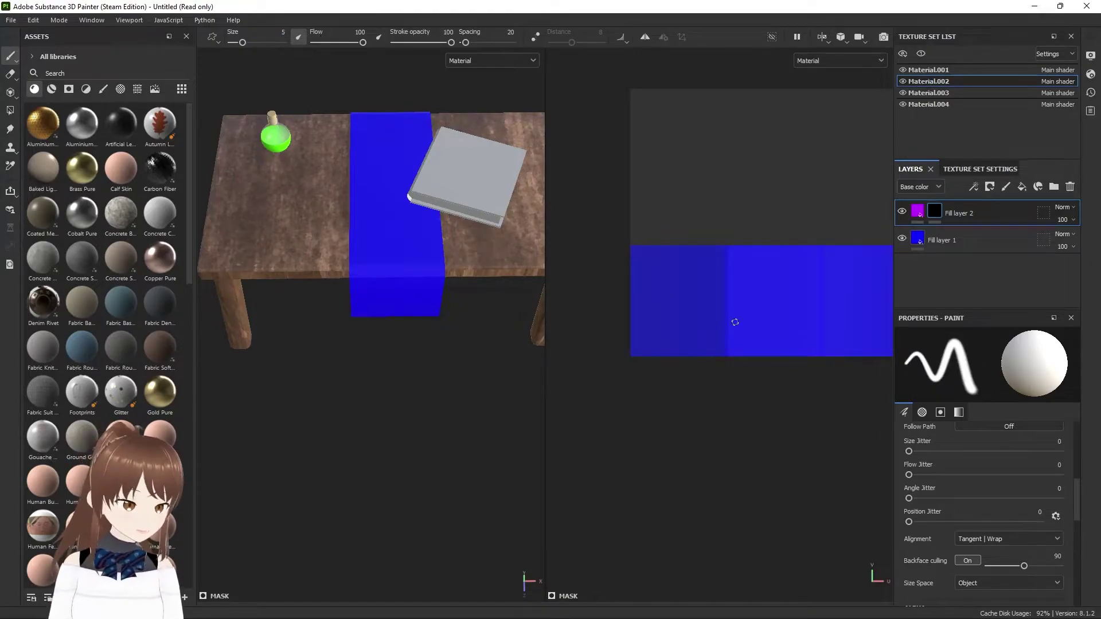
mouse_move(620, 253)
middle_down()
mouse_move(554, 266)
mouse_move(704, 283)
mouse_move(634, 267)
middle_up()
scroll(704, 283, down, 2)
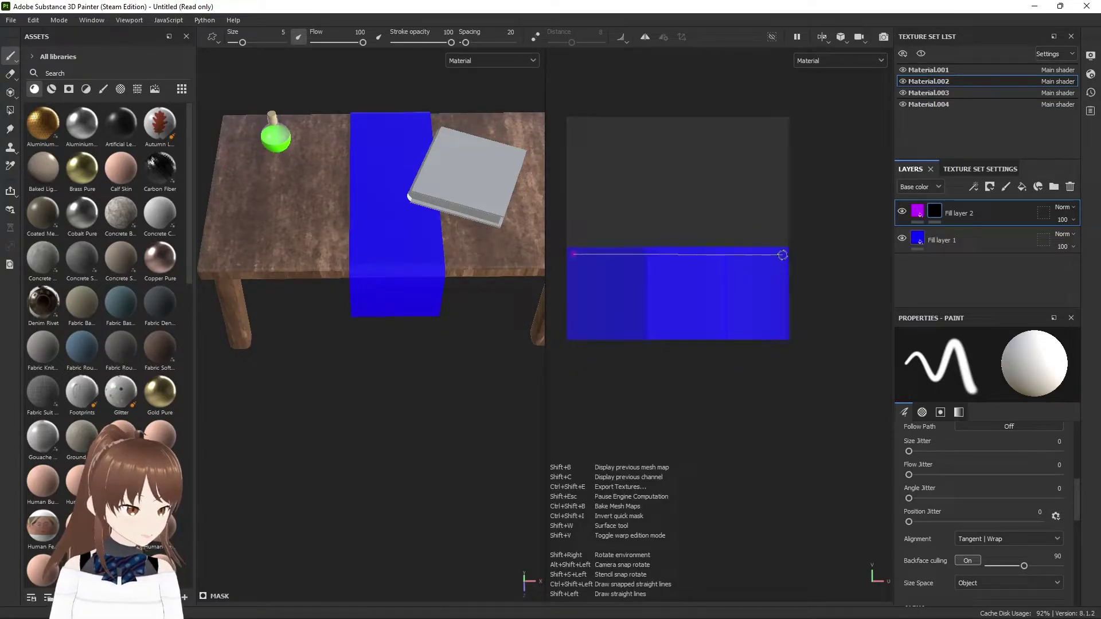
shift+click(782, 254)
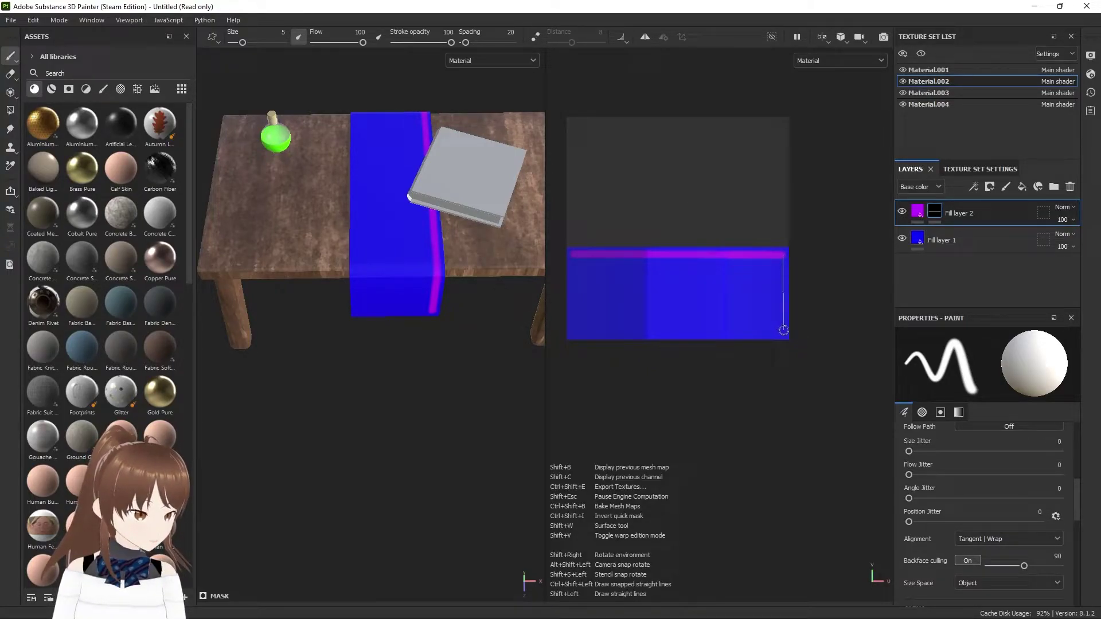
shift+click(782, 331)
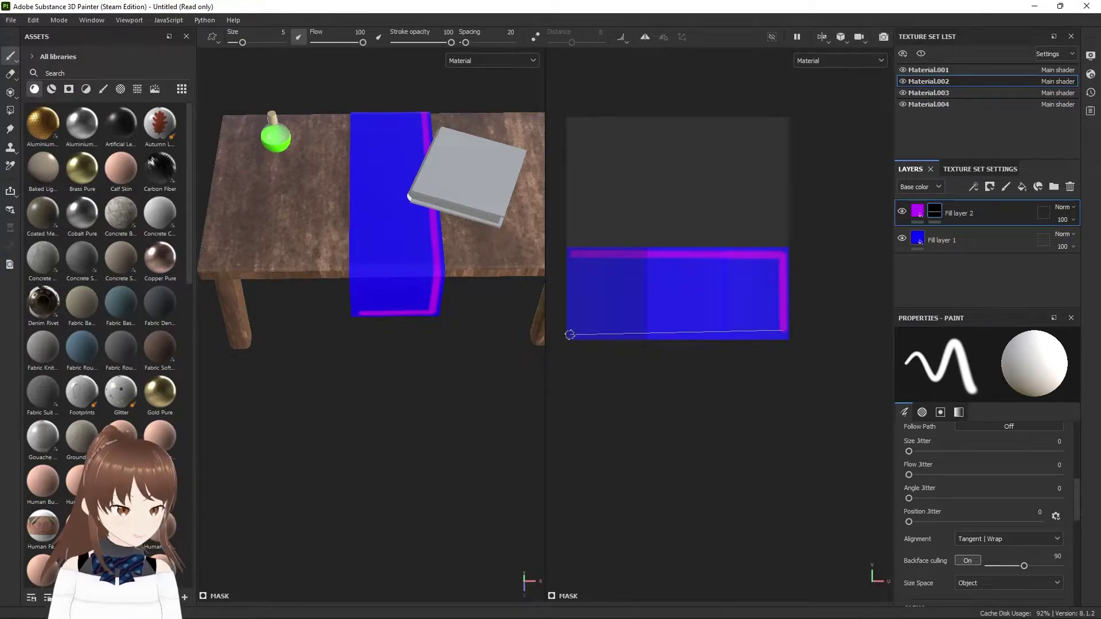
shift+click(573, 330)
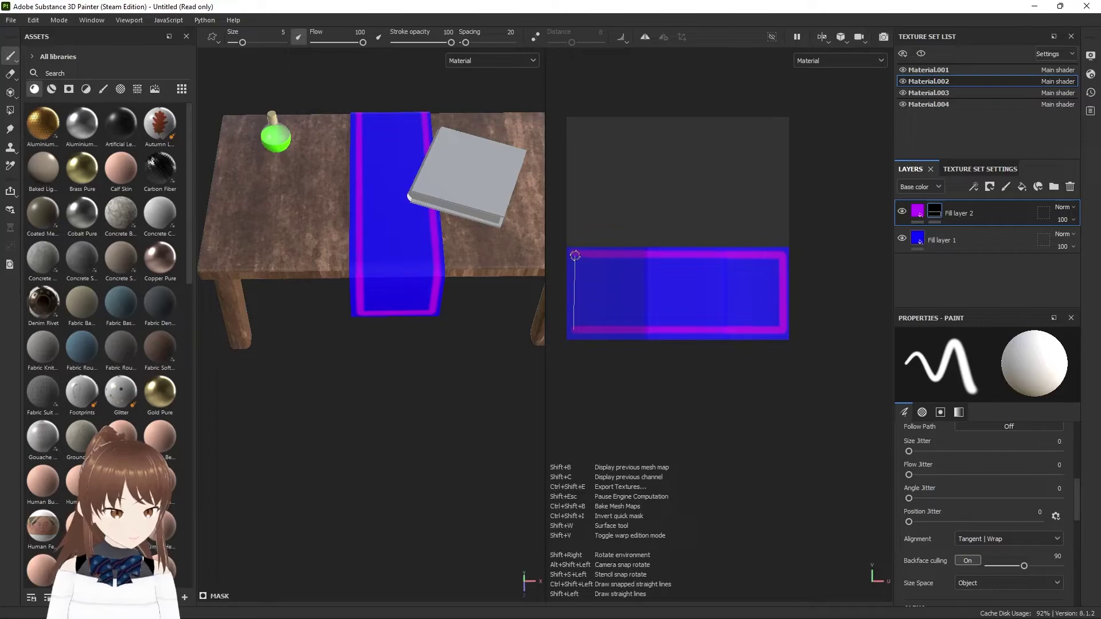
shift+click(574, 253)
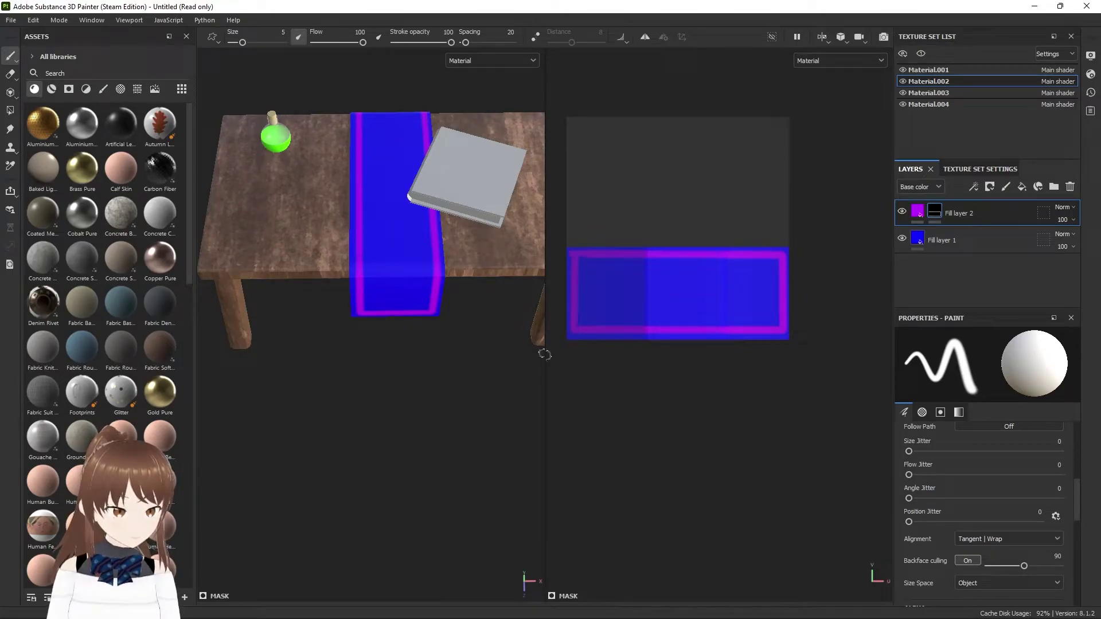
scroll(423, 237, up, 3)
scroll(351, 266, up, 3)
scroll(314, 267, up, 3)
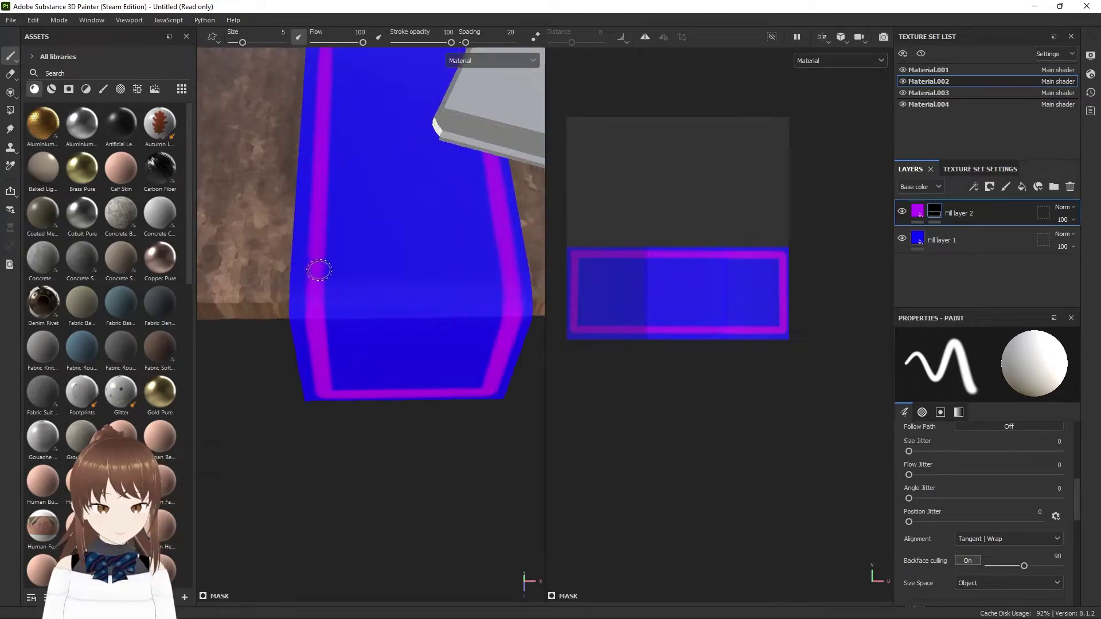
scroll(320, 256, up, 3)
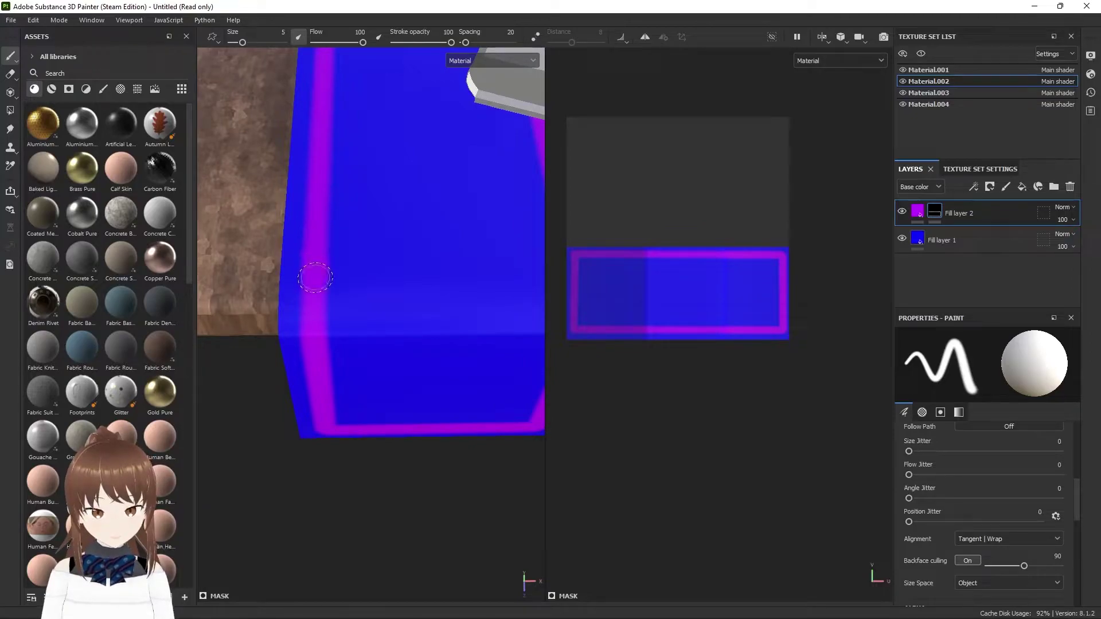
scroll(322, 309, down, 2)
scroll(315, 241, down, 3)
scroll(314, 246, down, 3)
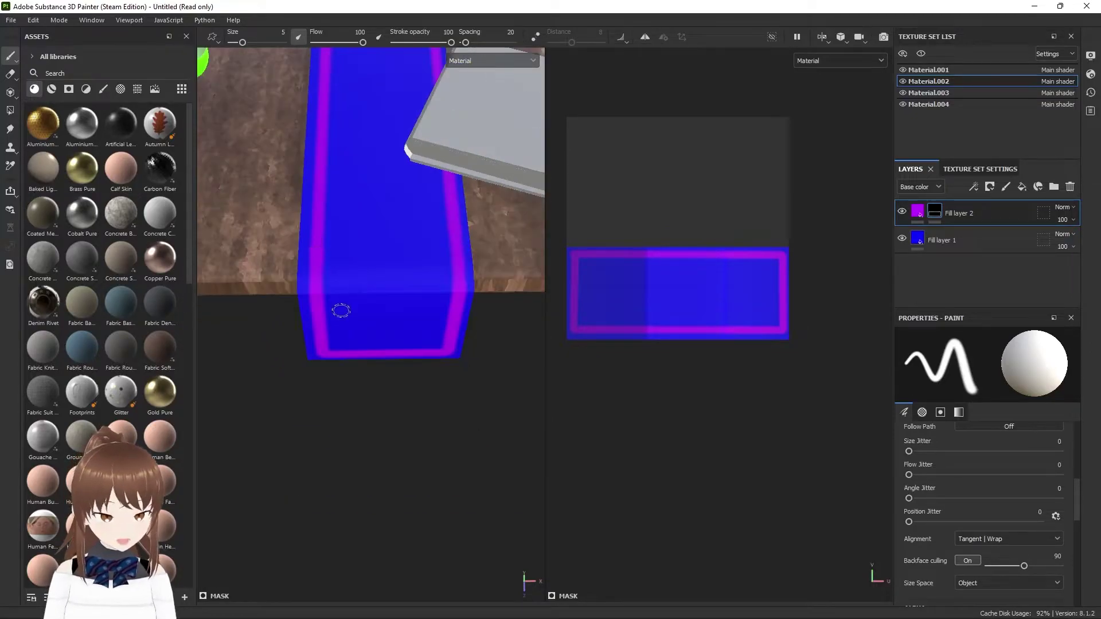
scroll(339, 309, down, 3)
middle_drag(342, 310, 441, 437)
alt+drag(487, 291, 651, 135)
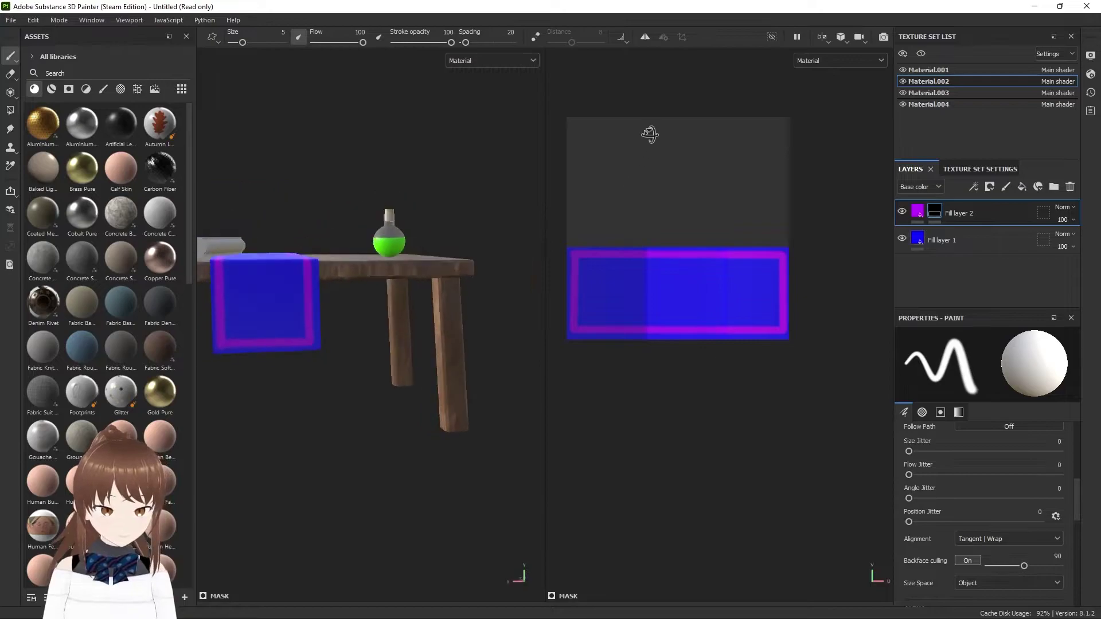
mouse_move(326, 361)
alt+mouse_down()
mouse_move(435, 290)
mouse_move(356, 252)
alt+mouse_up()
scroll(344, 275, up, 1)
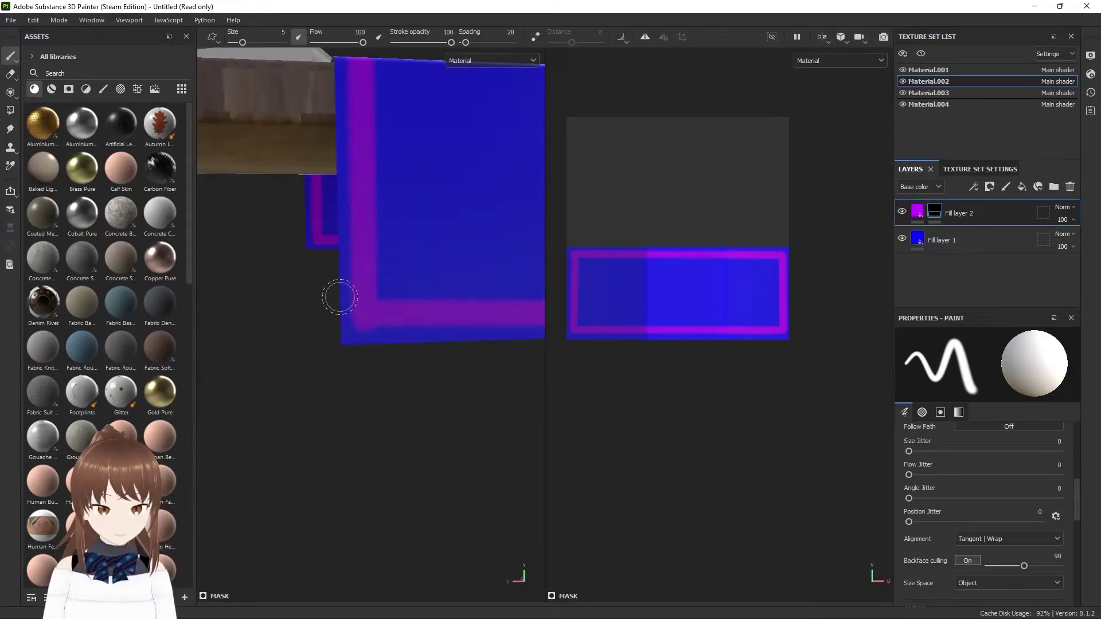
scroll(361, 344, up, 1)
scroll(361, 344, up, 1)
scroll(352, 294, up, 1)
scroll(352, 294, up, 2)
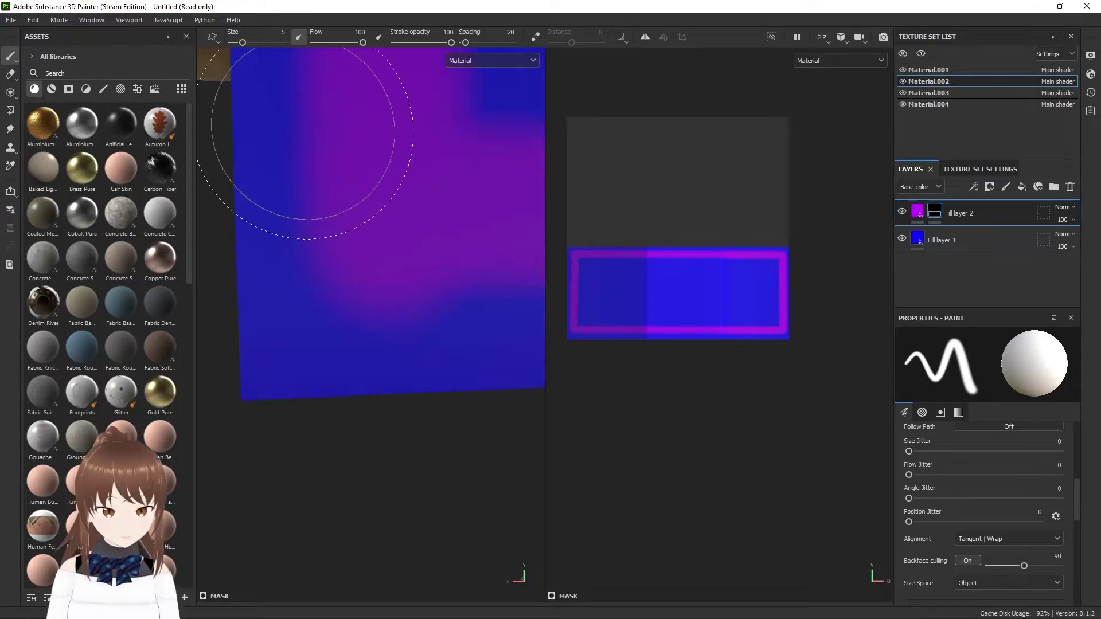
Set the brush to size 1, lower stroke opacity and switch the grayscale colour to black.
drag(450, 43, 395, 43)
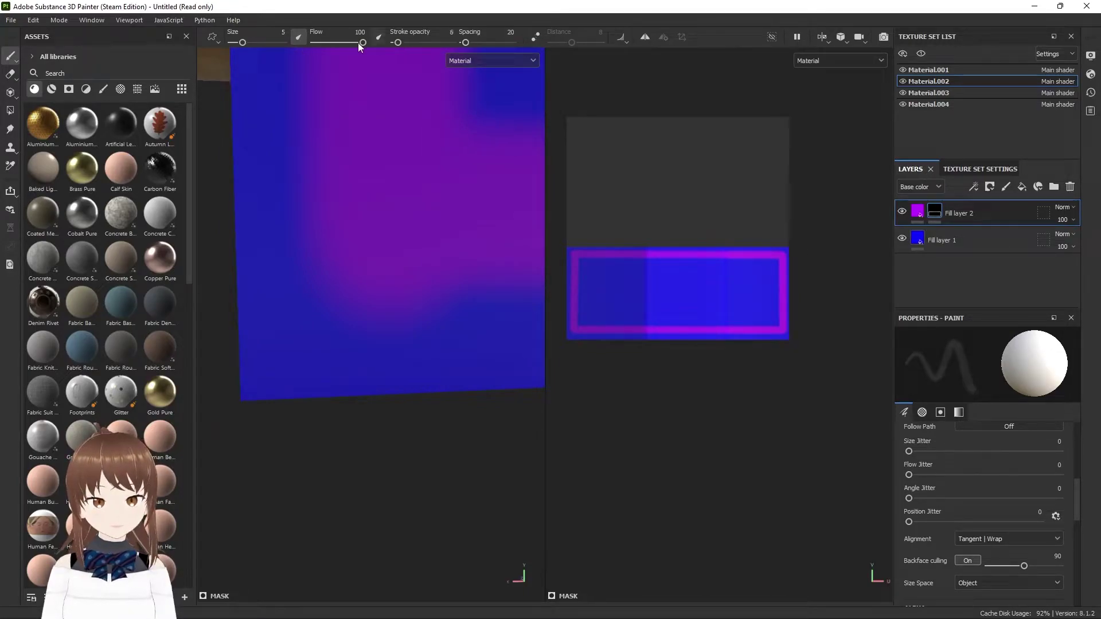
text(1)
key(Return)
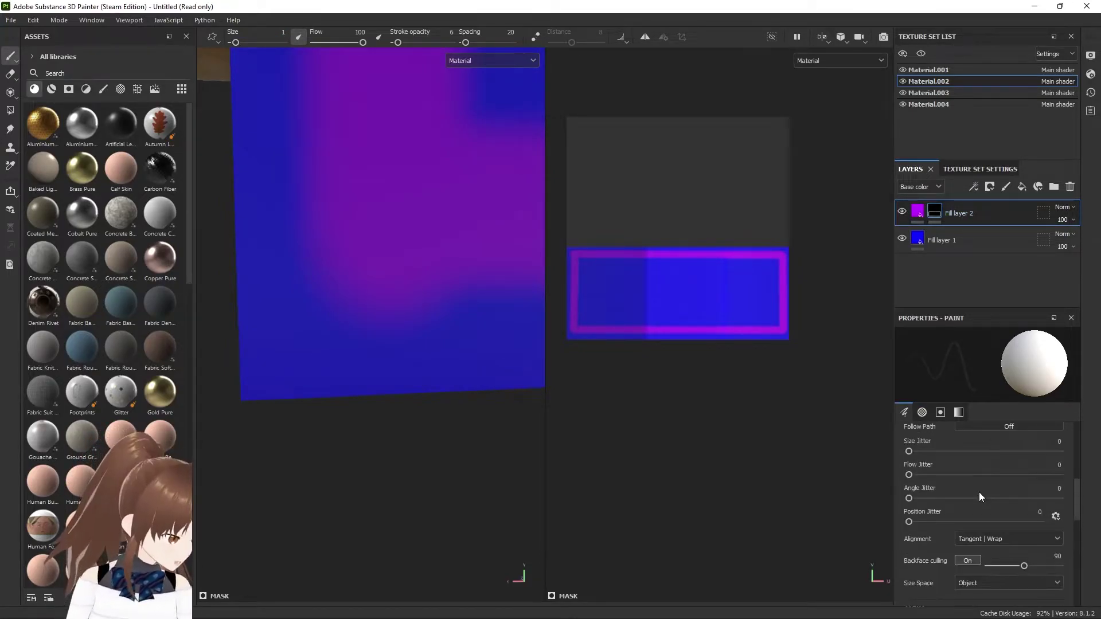
scroll(979, 493, down, 4)
scroll(978, 494, down, 2)
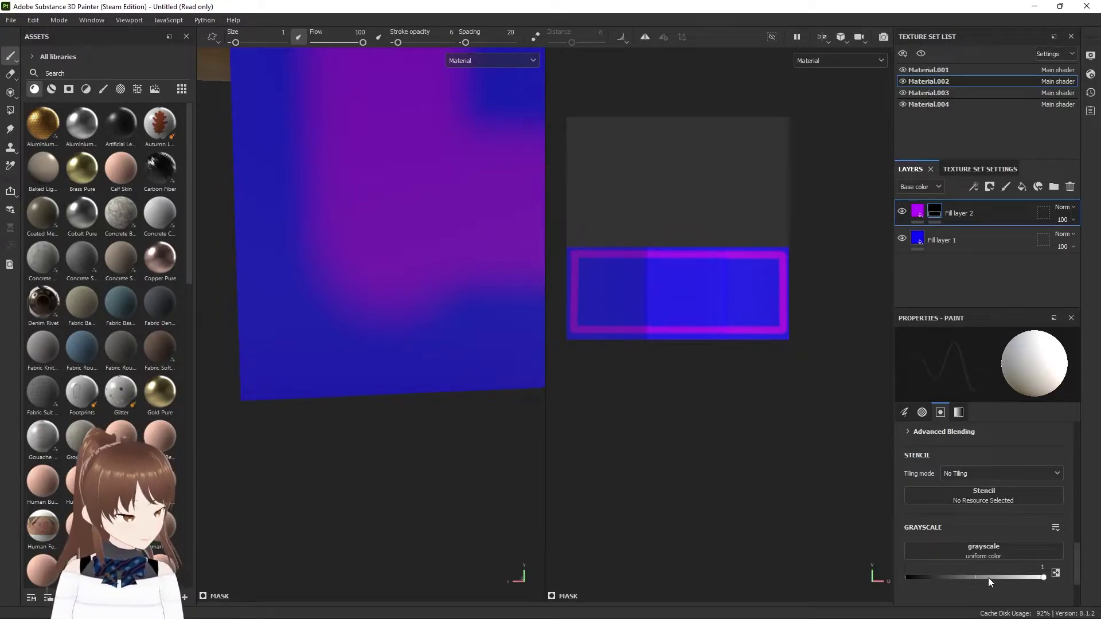
drag(979, 577, 907, 577)
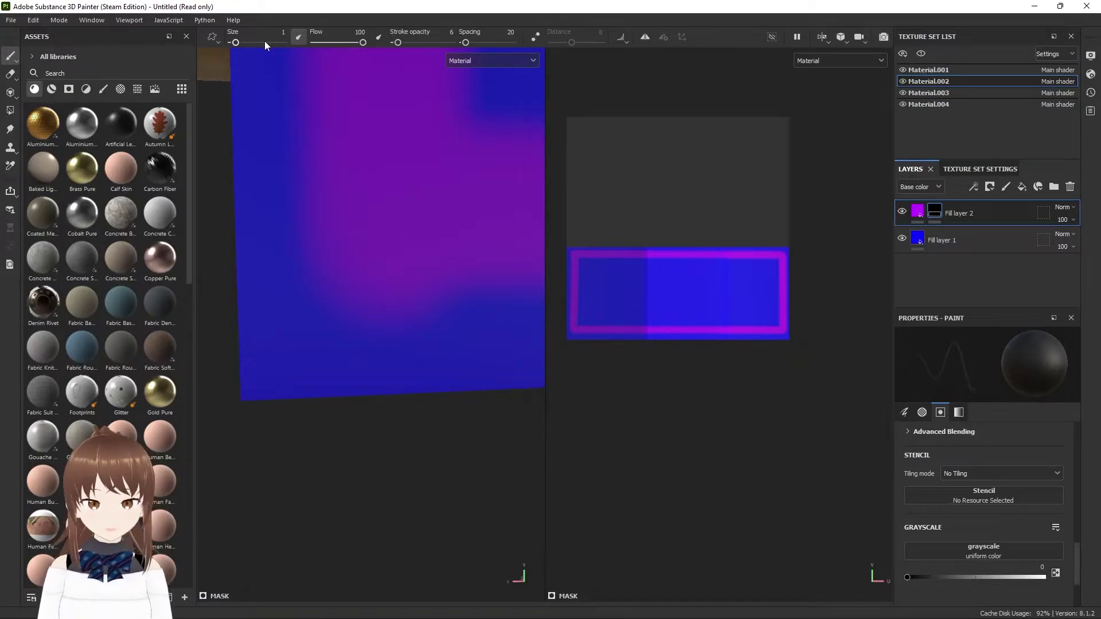
Paint black over the magenta bleed on the hanging cloth to restore the blue.
drag(418, 43, 453, 42)
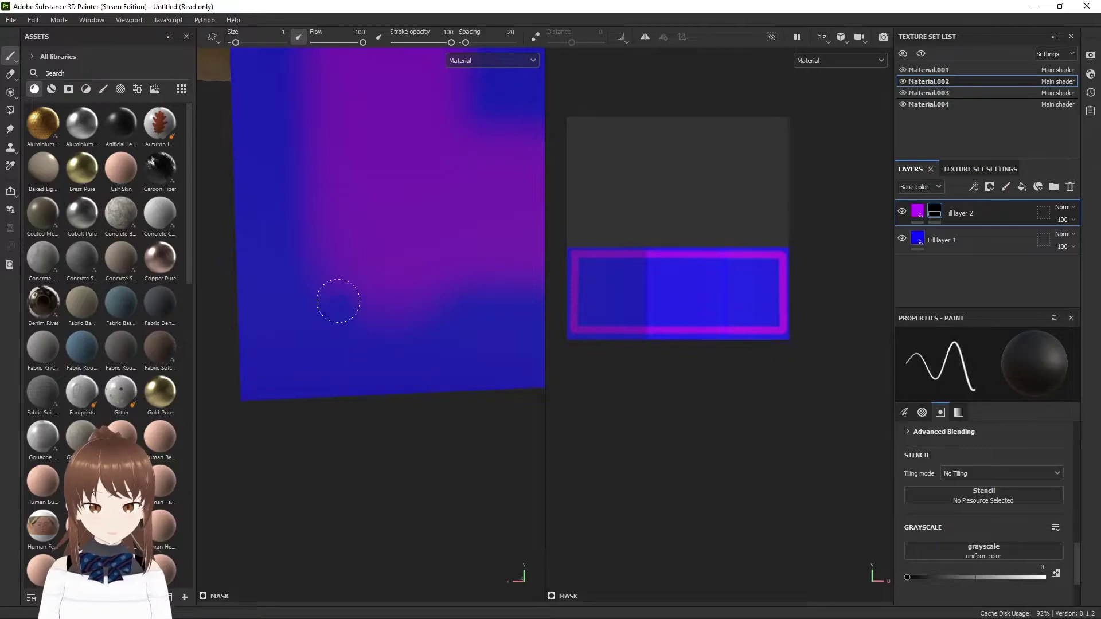
mouse_move(338, 229)
mouse_down()
mouse_move(355, 275)
mouse_move(401, 304)
mouse_up()
drag(452, 42, 436, 43)
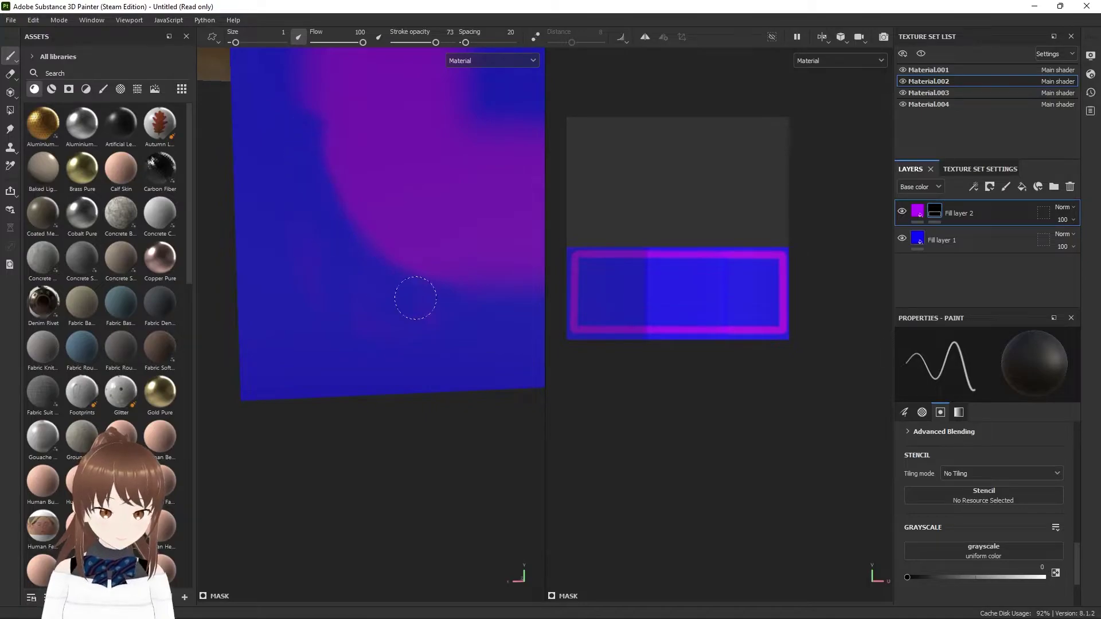
scroll(396, 290, down, 3)
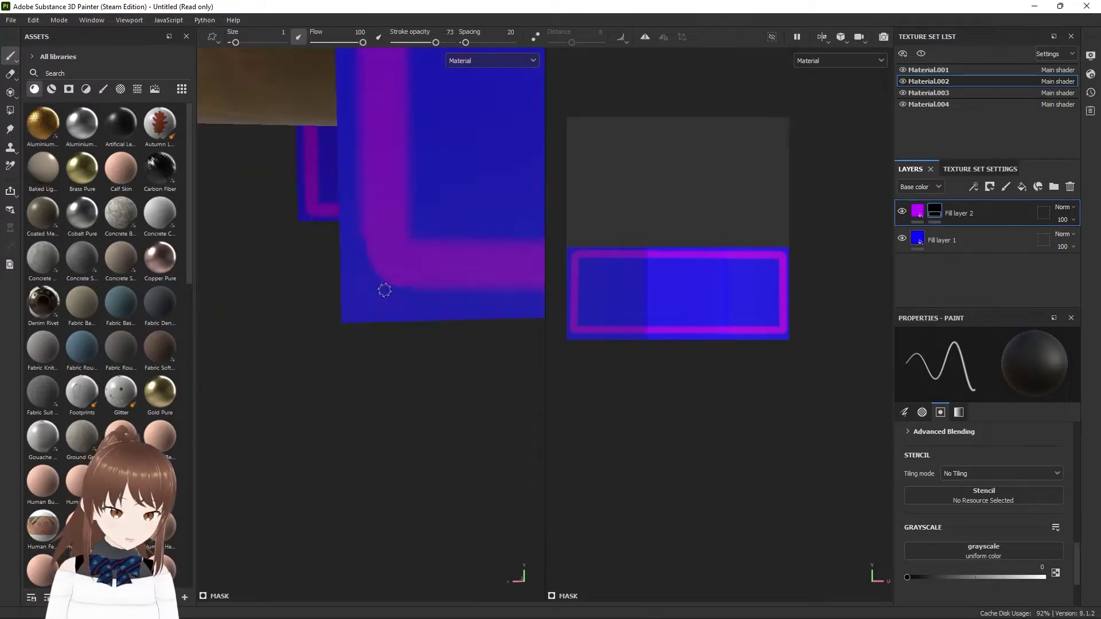
scroll(395, 290, down, 2)
scroll(394, 290, down, 3)
Orbit around the table scene and select the Material.001 texture set.
alt+drag(435, 282, 295, 423)
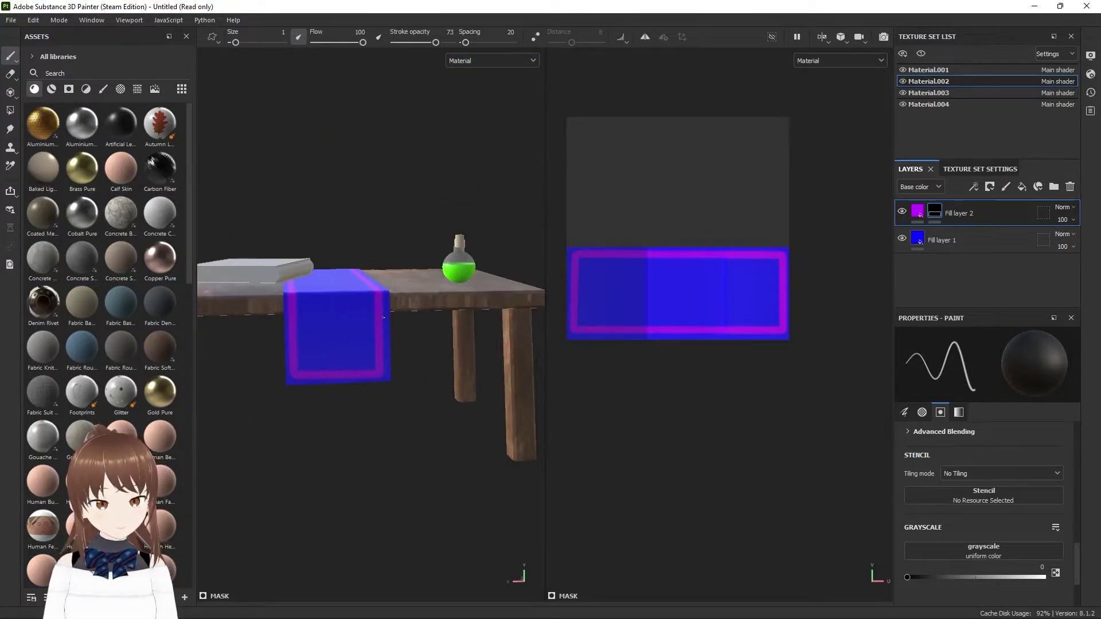
mouse_move(123, 381)
alt+mouse_down()
mouse_move(83, 357)
mouse_move(134, 313)
mouse_move(83, 296)
alt+mouse_up()
mouse_move(329, 344)
alt+mouse_down()
mouse_move(433, 467)
mouse_move(359, 261)
mouse_move(541, 307)
alt+mouse_up()
scroll(359, 261, down, 5)
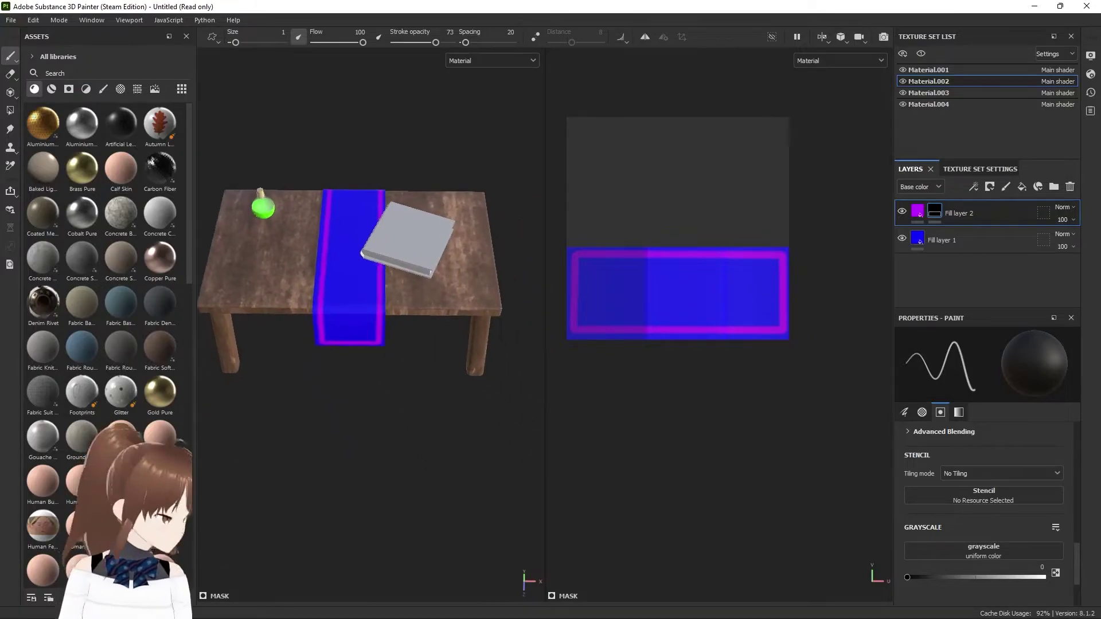
click(948, 68)
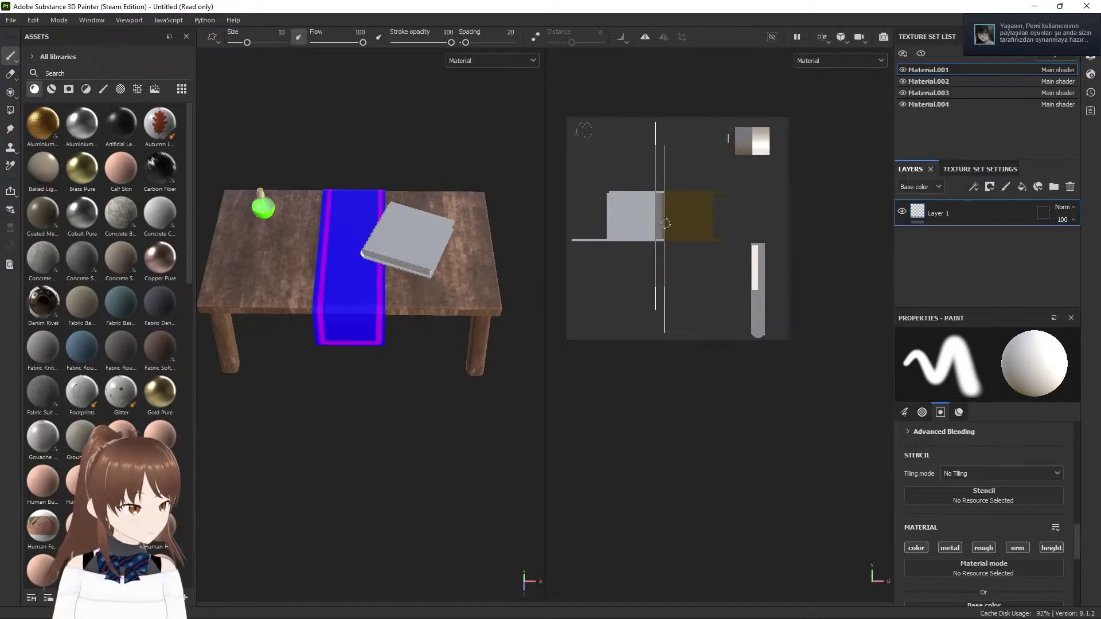
Switch off the unused material channels for the book.
scroll(718, 230, up, 2)
scroll(425, 243, up, 2)
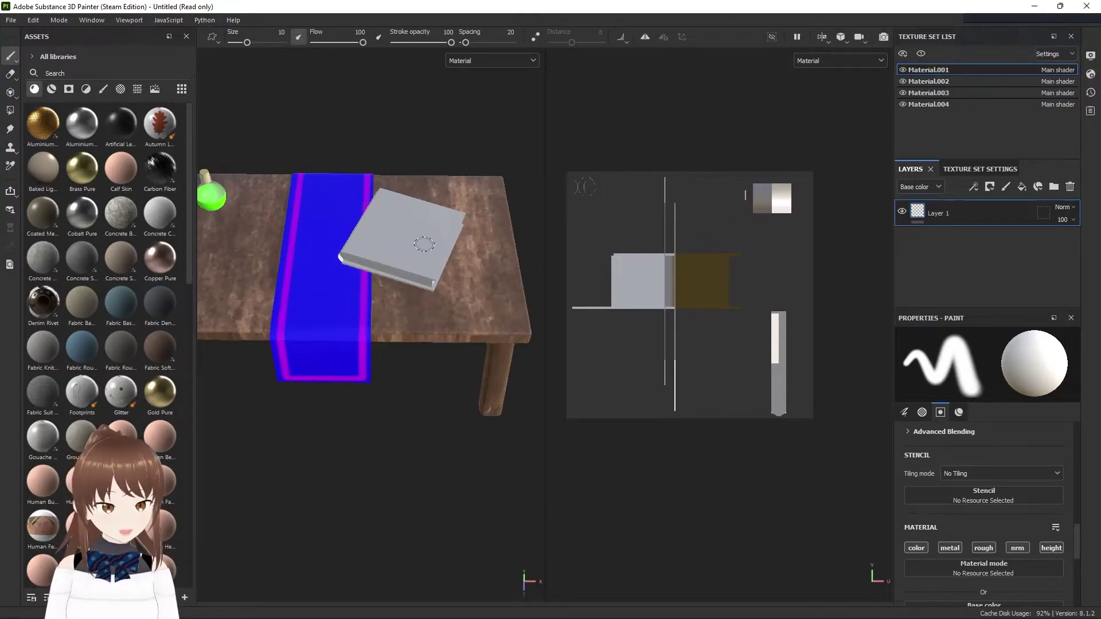
scroll(435, 258, up, 2)
scroll(402, 258, up, 1)
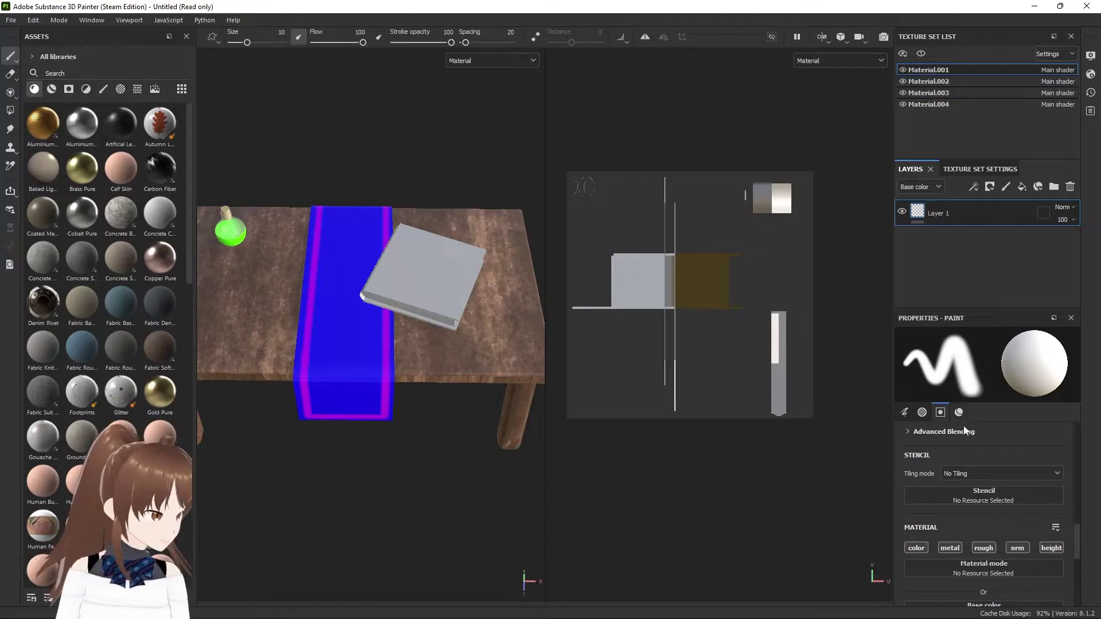
scroll(954, 553, down, 2)
click(954, 480)
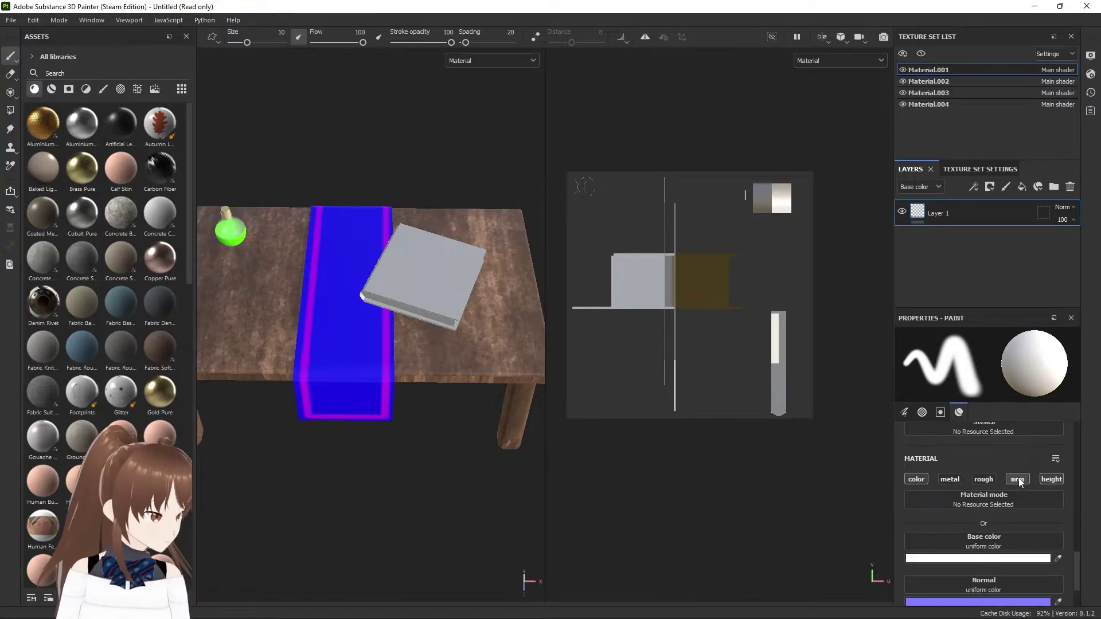
click(1017, 480)
click(1052, 479)
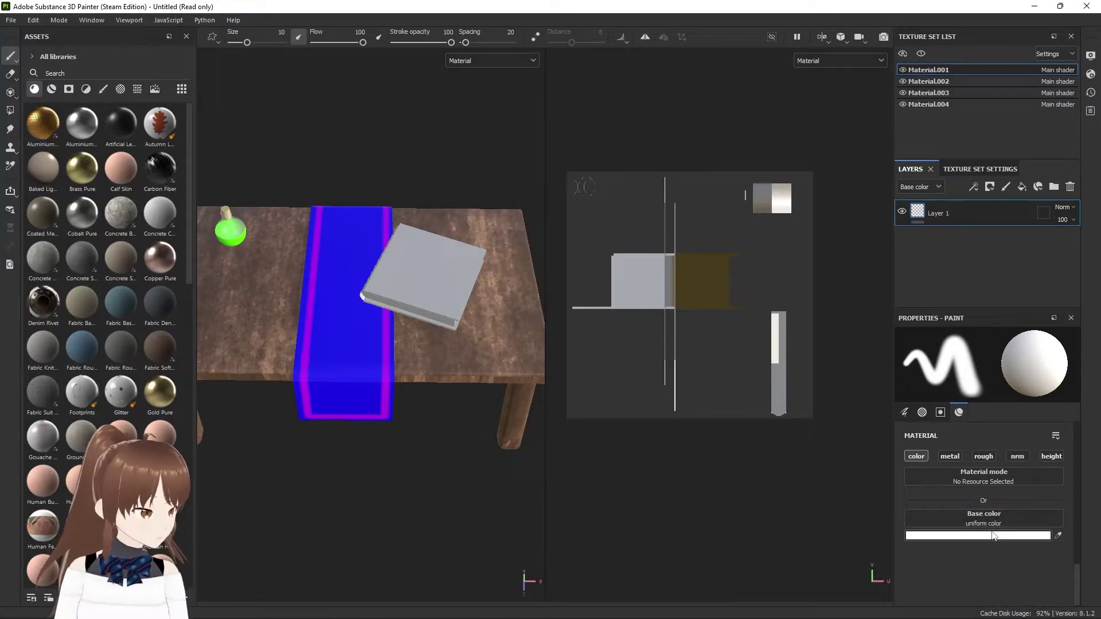
Replace the book's paint layer with a new Fill layer 1.
key(Delete)
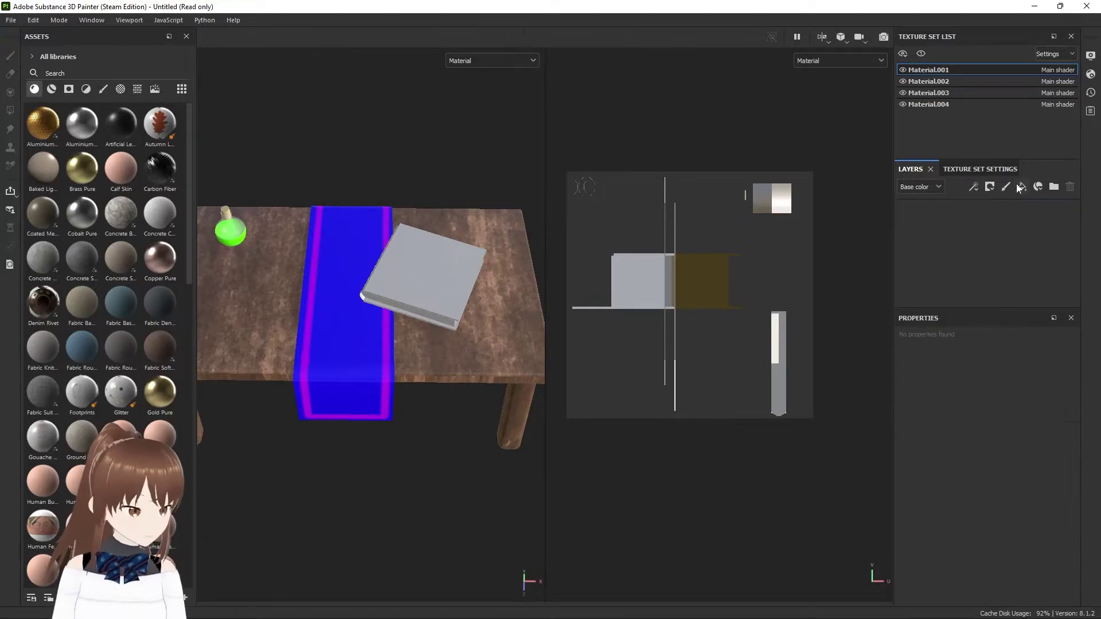
click(1007, 187)
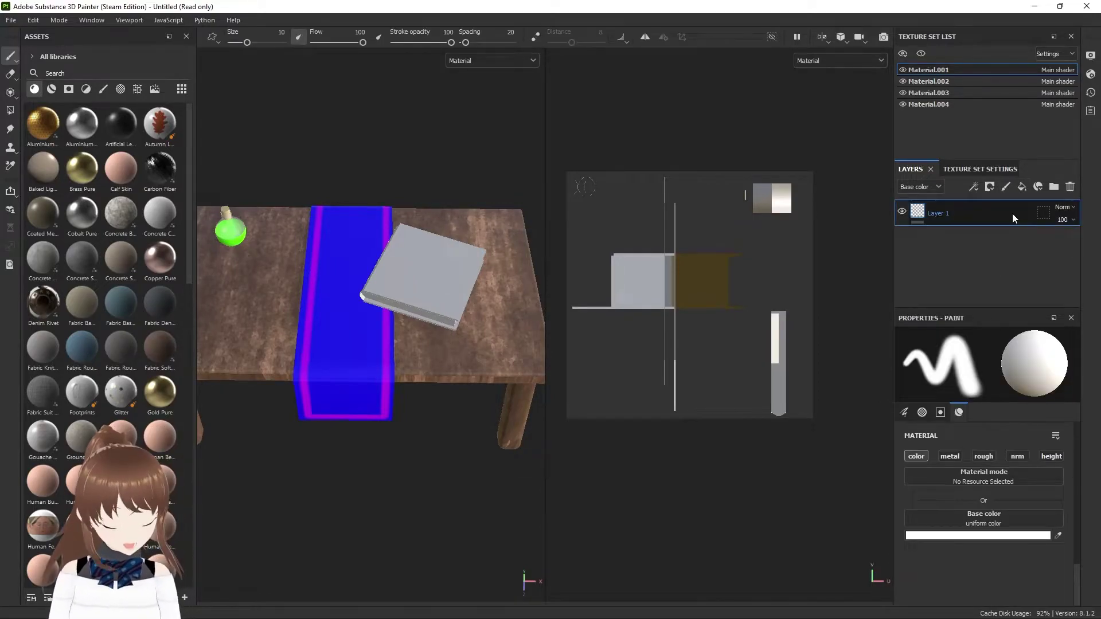
key(Delete)
click(1021, 188)
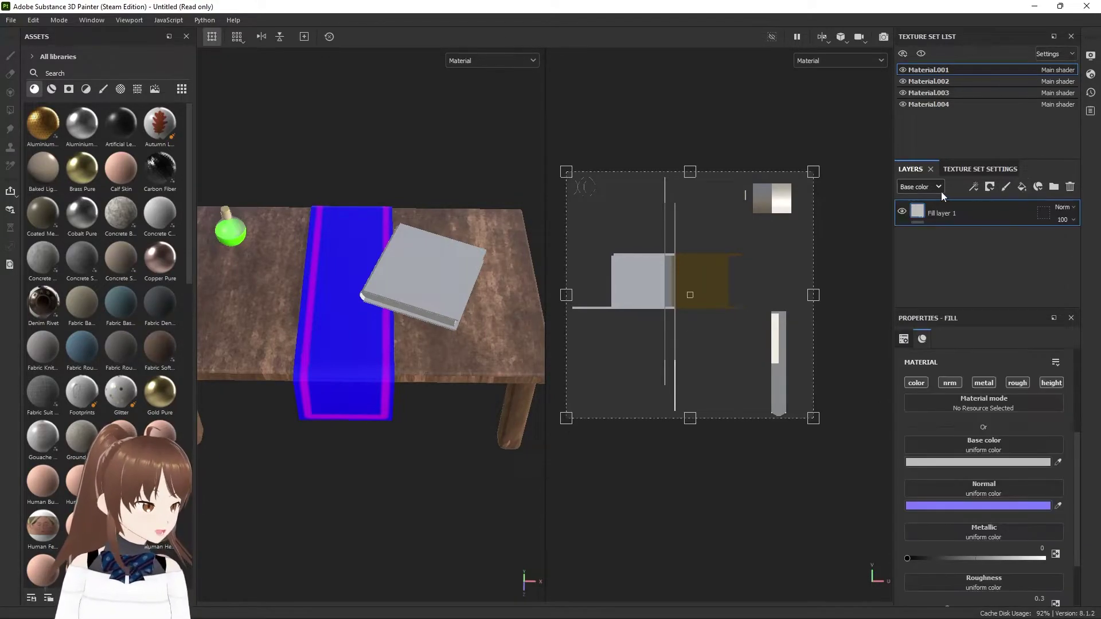
Turn off normal, metallic, roughness and height on Fill layer 1.
click(986, 395)
click(950, 394)
click(1017, 415)
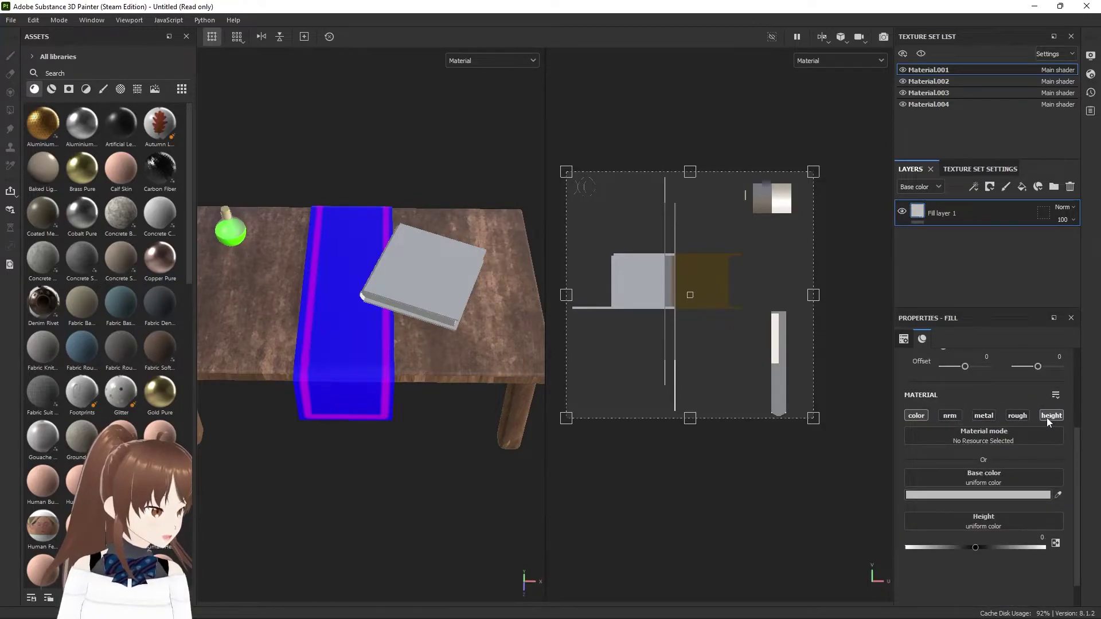
click(1051, 415)
Colour Fill layer 1 orange FF8500 and add Fill layer 2 above it.
click(980, 463)
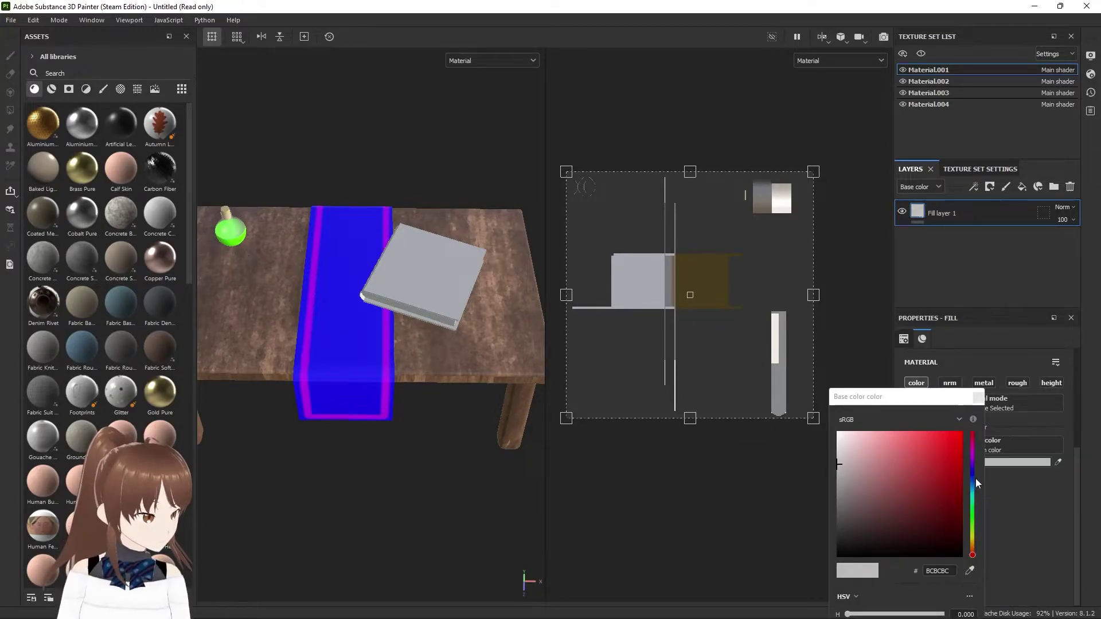
drag(972, 538, 973, 546)
click(962, 432)
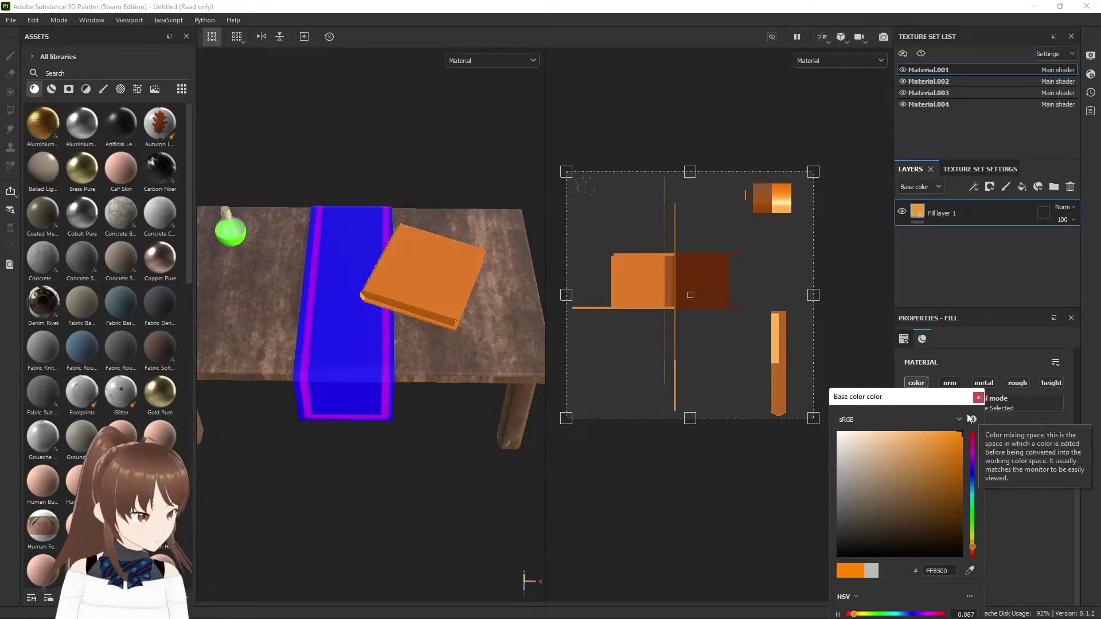
scroll(476, 274, up, 3)
middle_drag(714, 297, 755, 313)
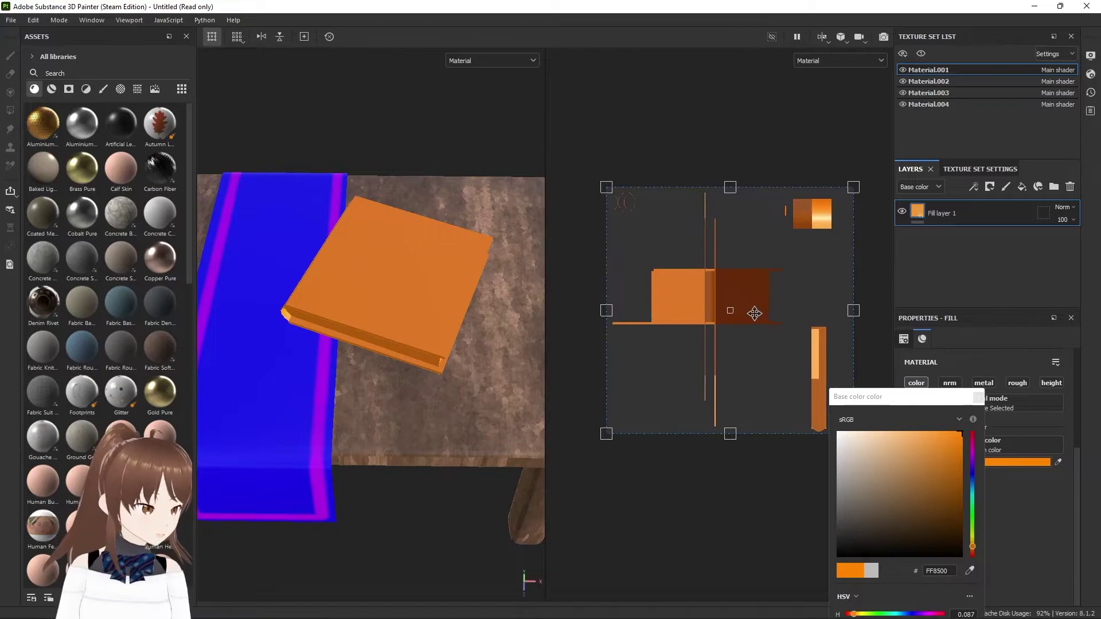
right_click(1001, 222)
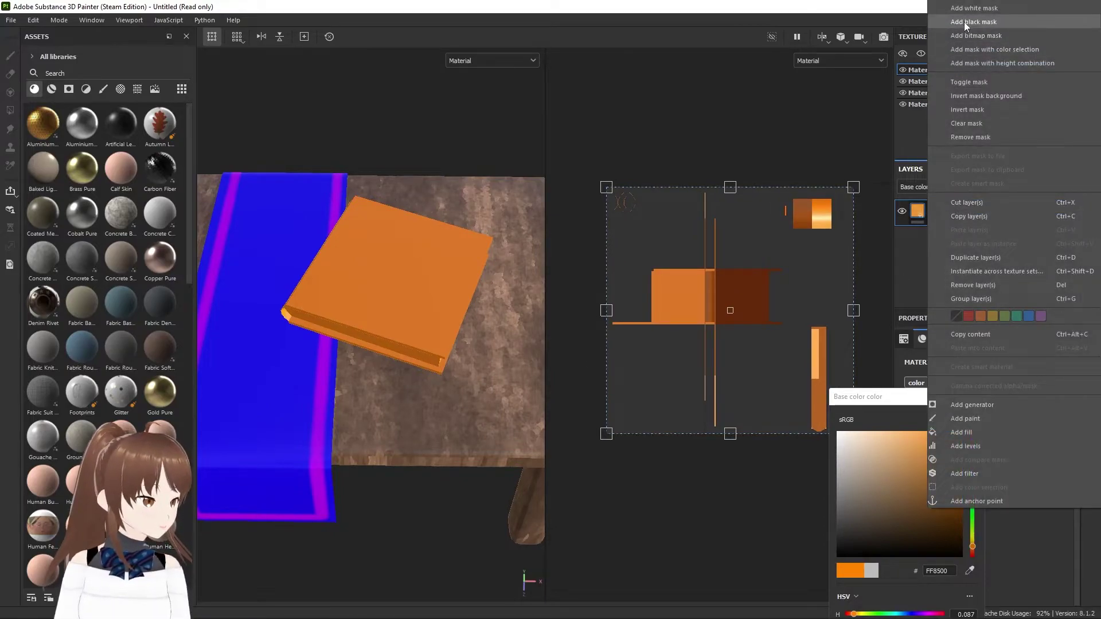
click(904, 229)
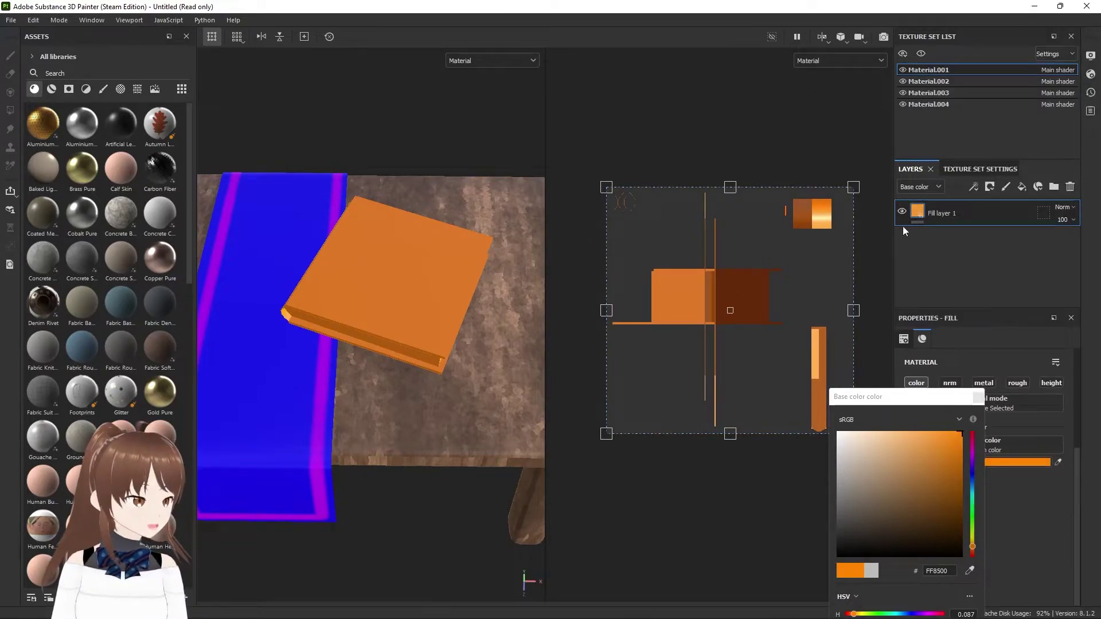
click(1052, 177)
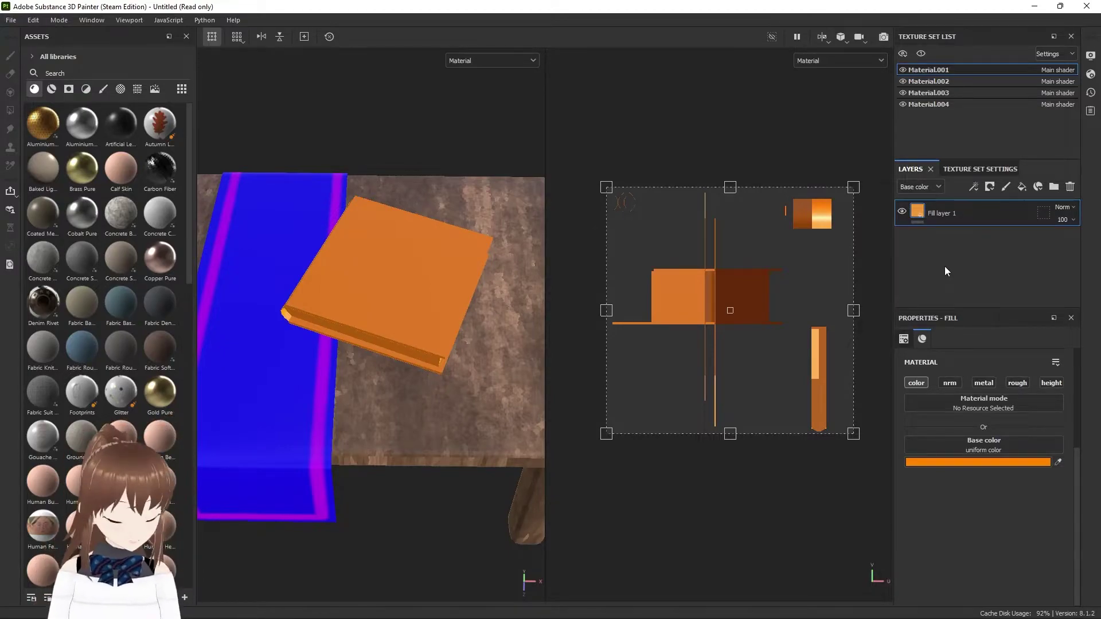
click(1020, 188)
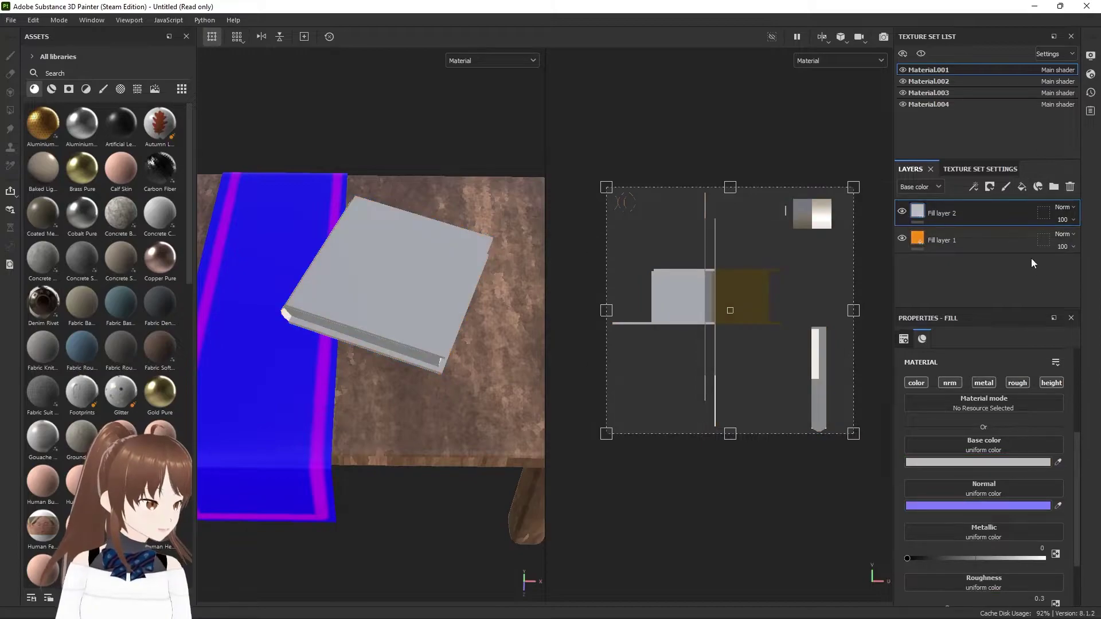
Make Fill layer 2 yellow FFD200 with only its colour channel active.
click(1009, 463)
click(972, 539)
click(960, 434)
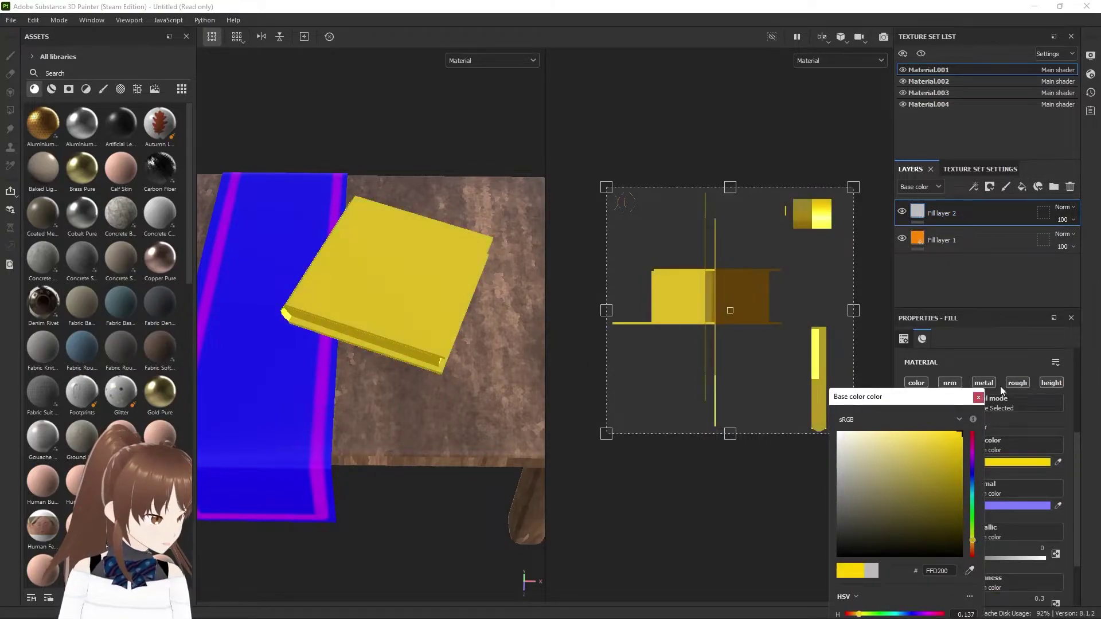
click(978, 397)
click(949, 382)
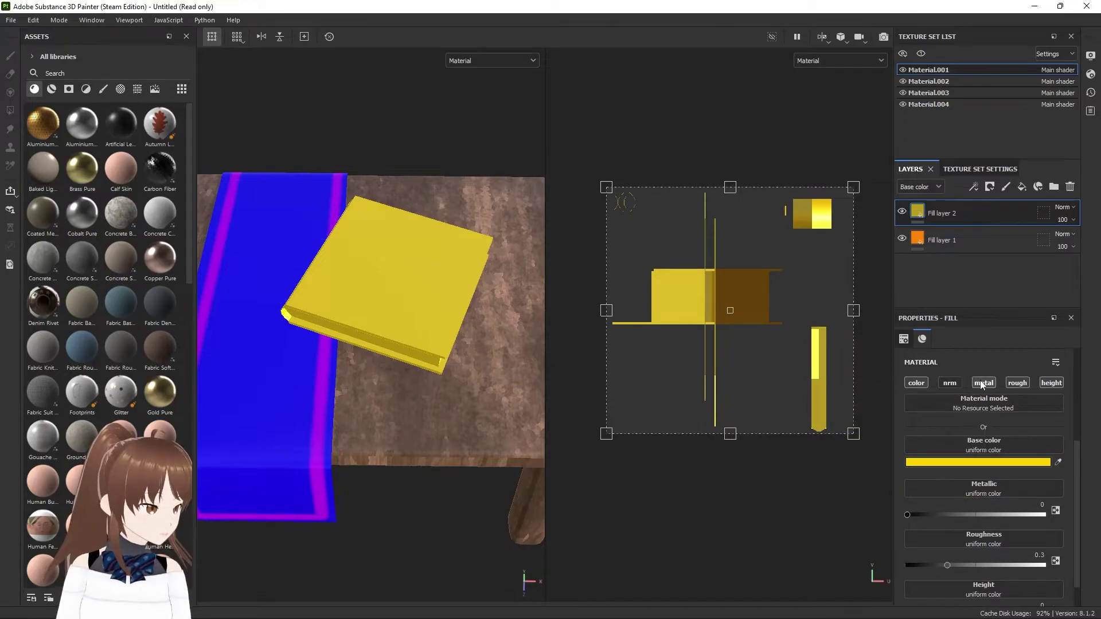
click(983, 382)
click(1017, 382)
Remove Metallic, Roughness, Normal and Height from the Material.001 texture set.
right_click(982, 237)
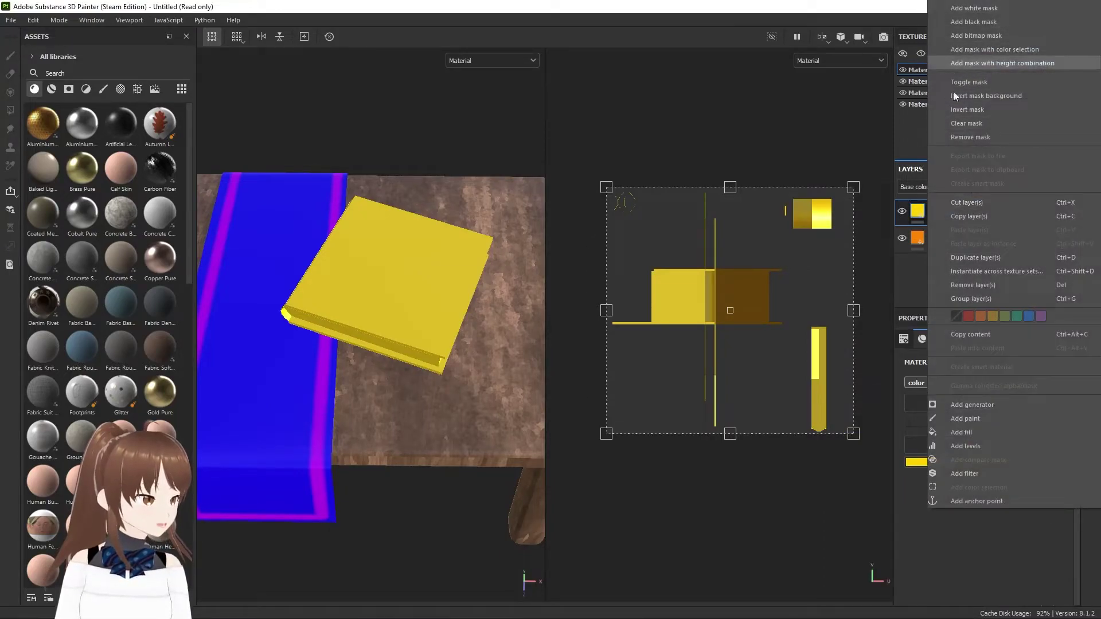
click(906, 150)
click(972, 170)
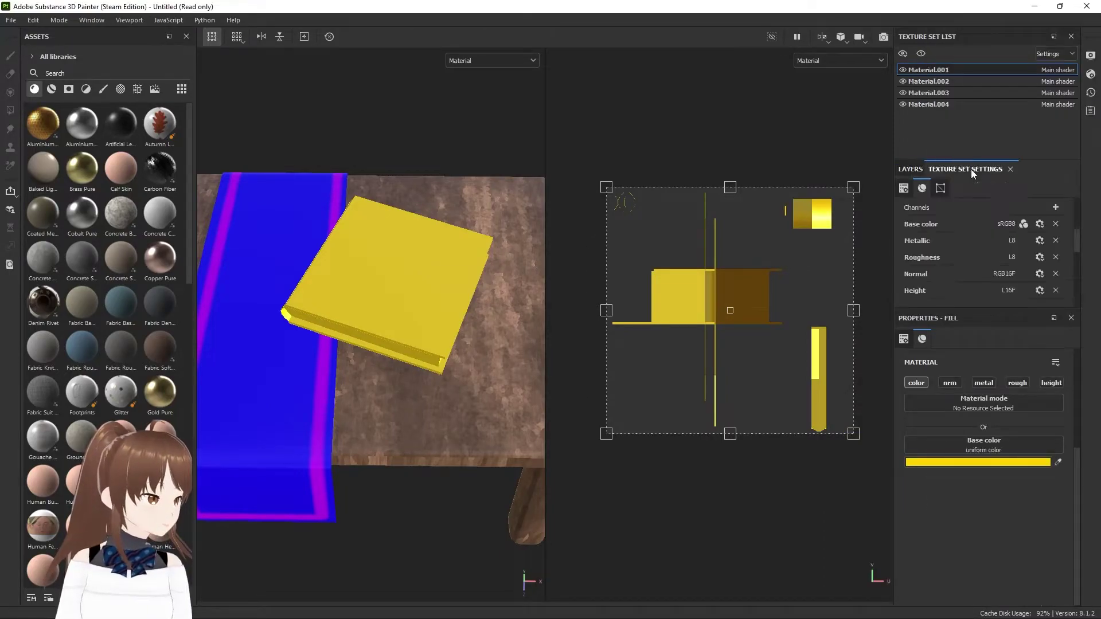
click(1055, 240)
click(1055, 241)
click(1055, 240)
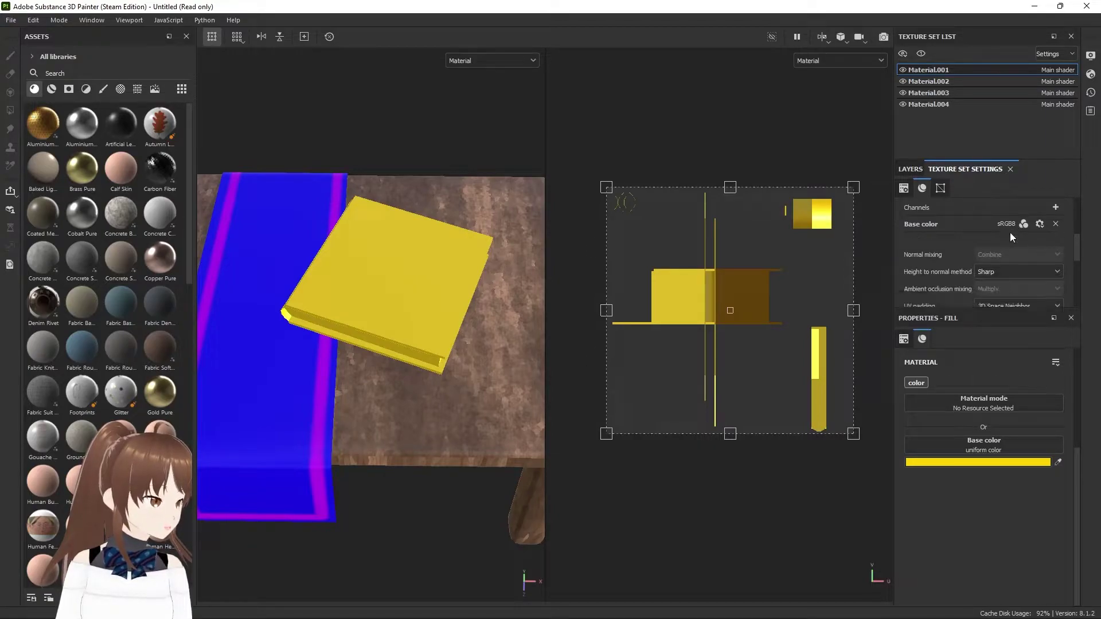
click(906, 168)
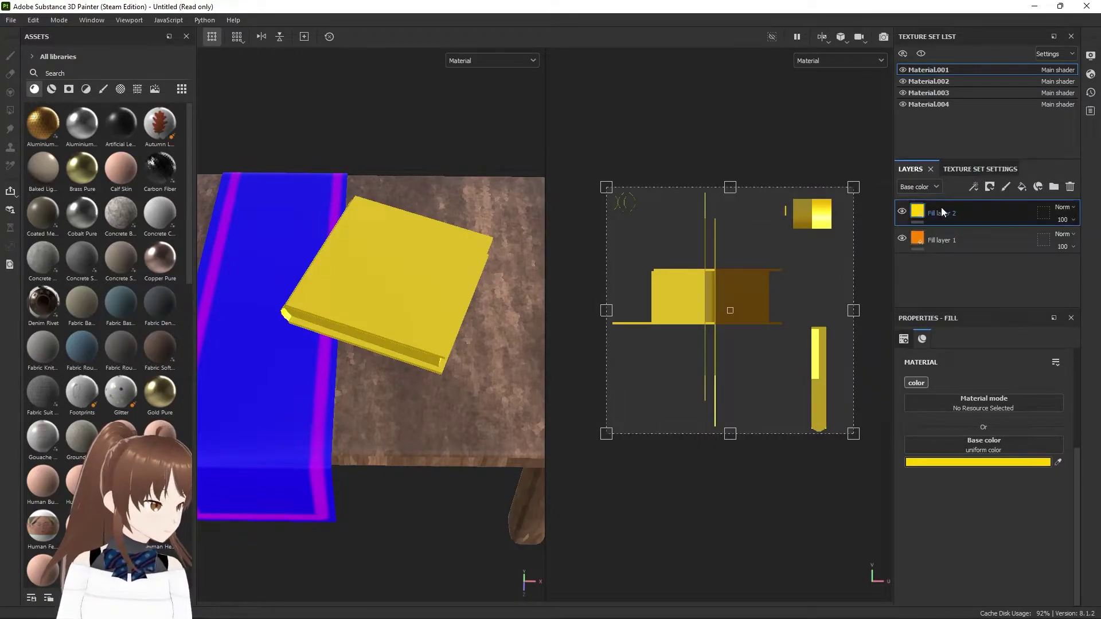
Give Fill layer 2 a black mask and set the brush size to 5.
right_click(969, 209)
click(944, 46)
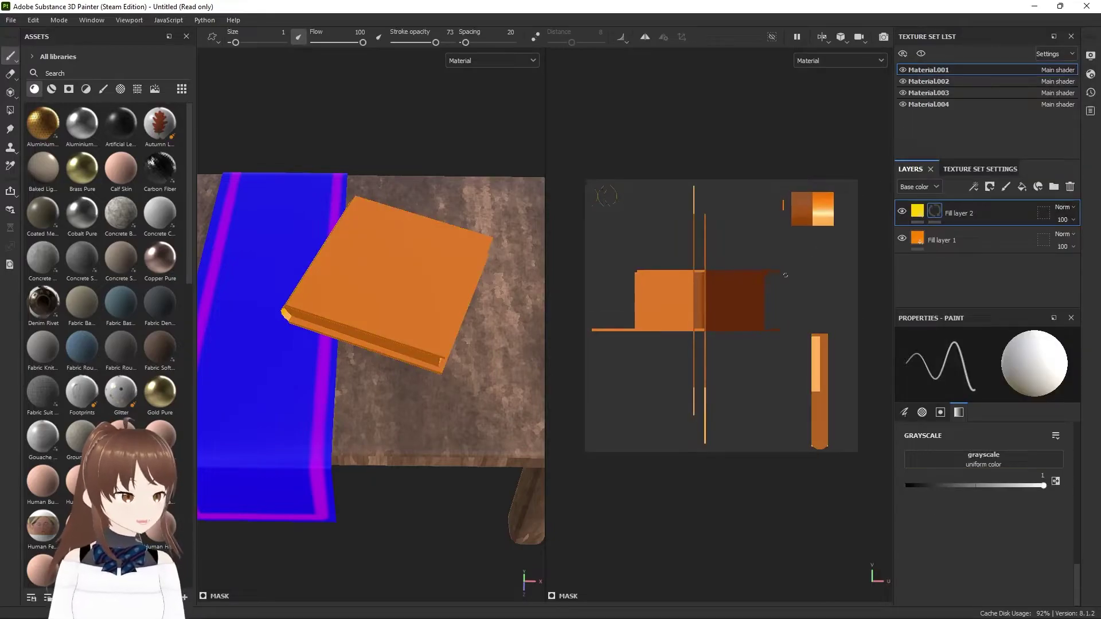
scroll(624, 288, up, 2)
scroll(624, 288, up, 1)
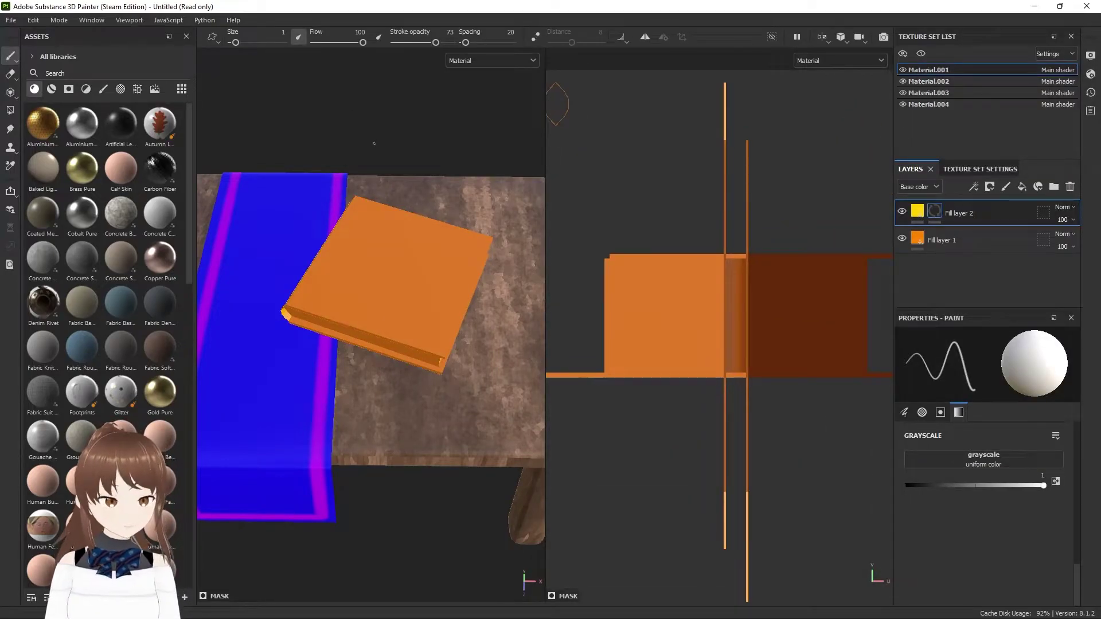
text(5)
key(Return)
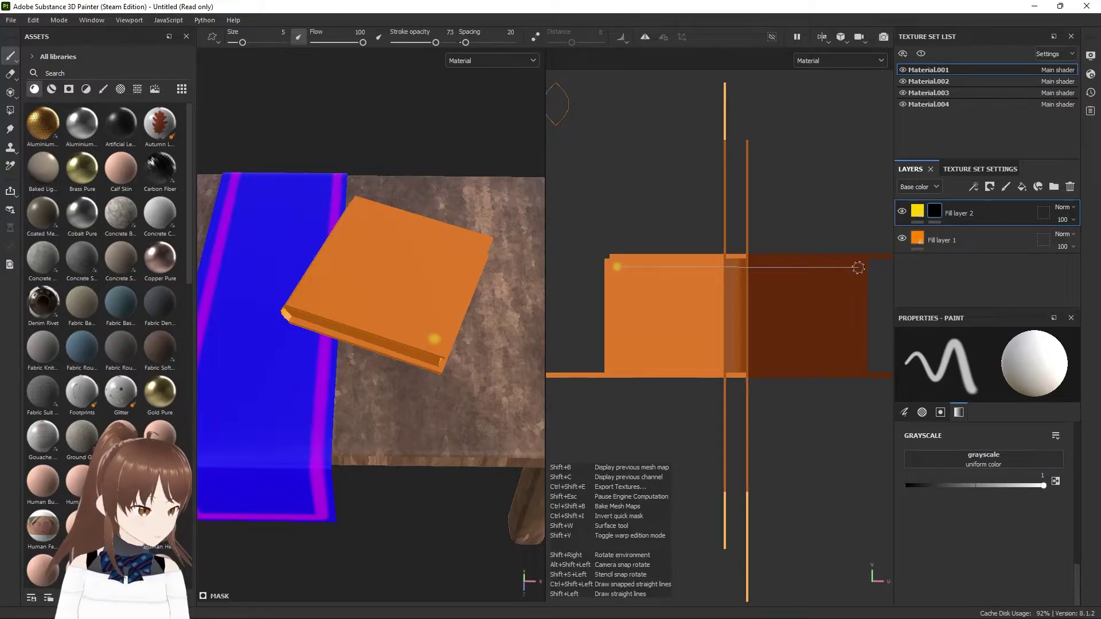
Paint a first rectangular border on the cover, then undo two strokes.
shift+click(858, 267)
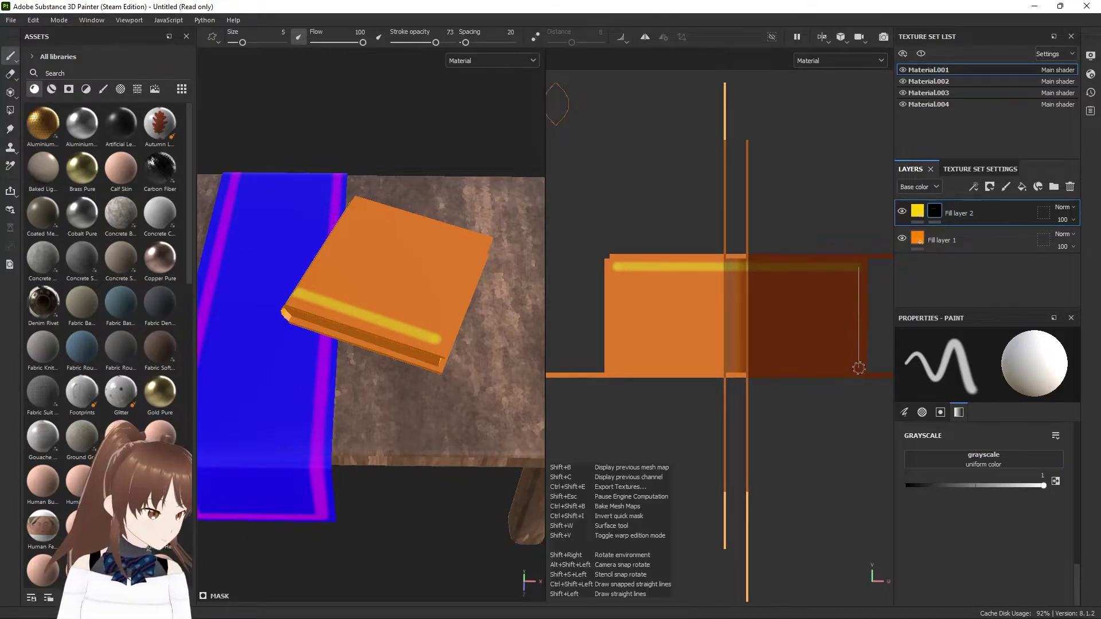
shift+click(859, 368)
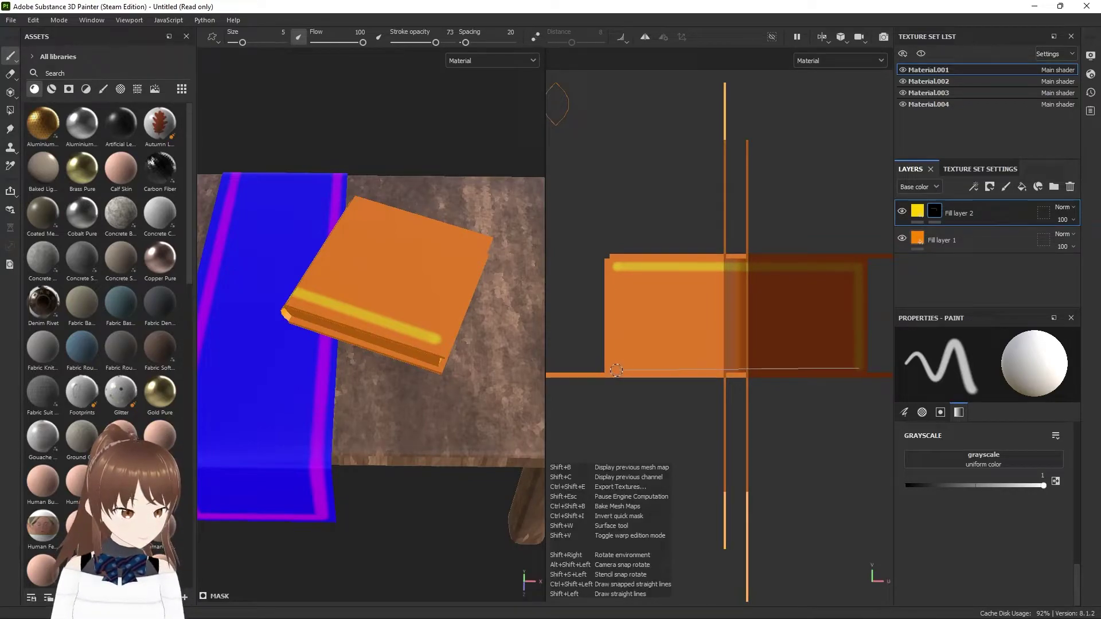
shift+click(616, 369)
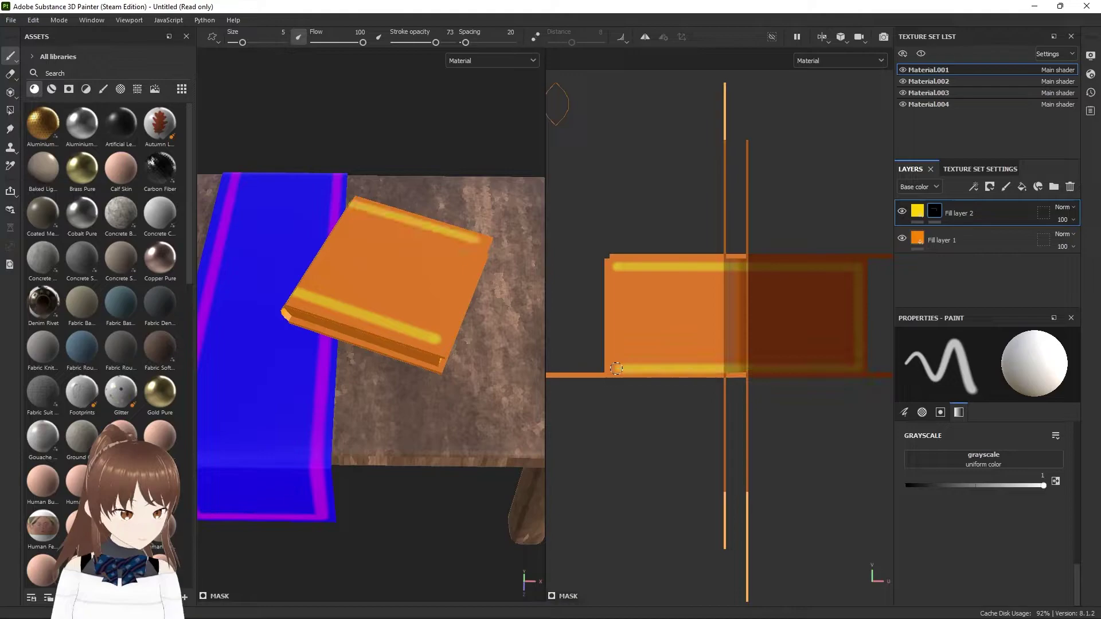
shift+click(617, 266)
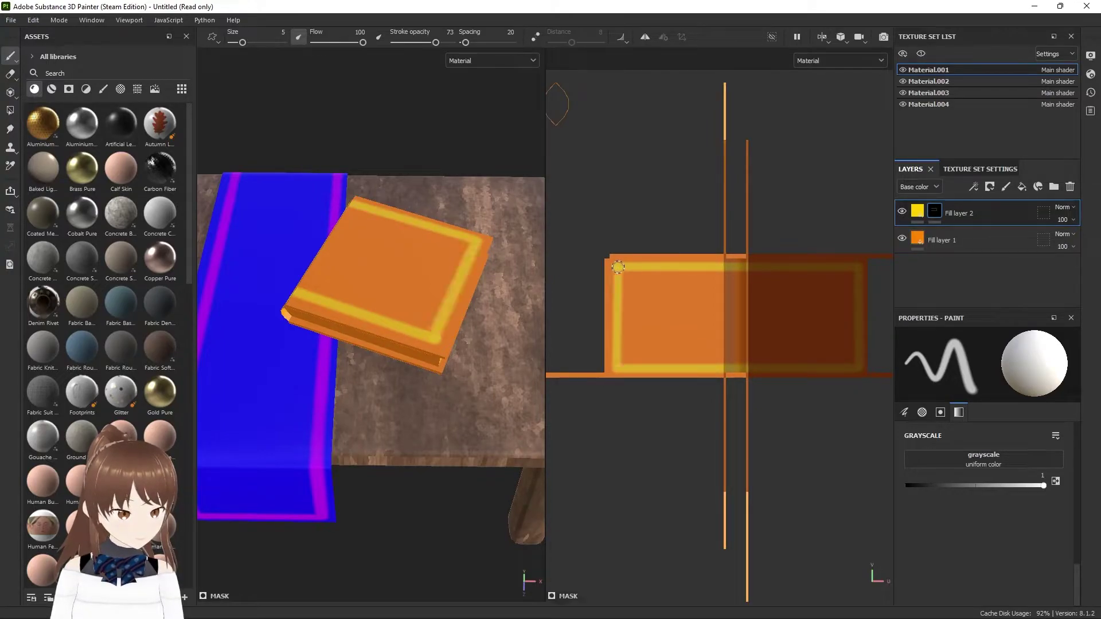
scroll(431, 341, up, 2)
scroll(435, 332, up, 2)
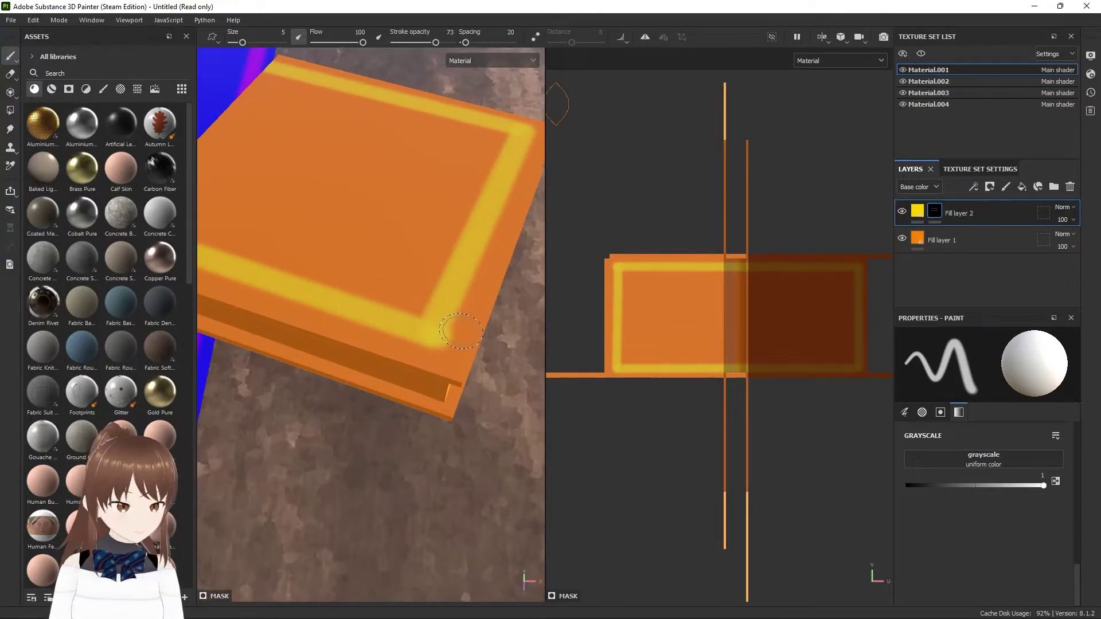
key(ctrl+z)
key(ctrl+z)
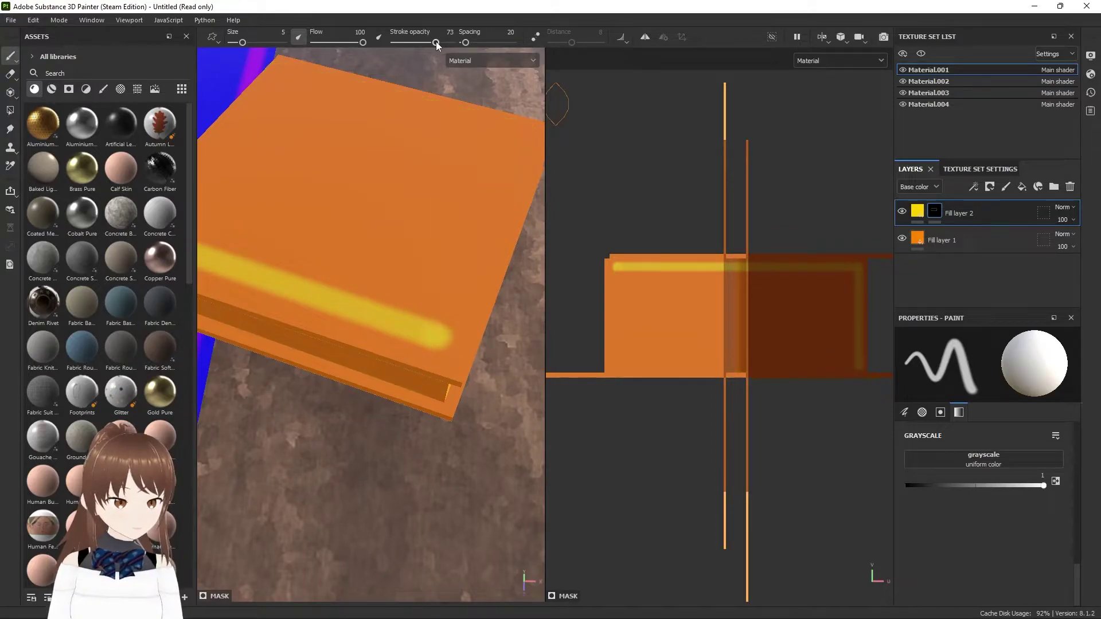
key(ctrl+z)
key(ctrl+z)
key(ctrl+z)
At stroke opacity 100, repaint the four straight border edges around the cover.
drag(436, 42, 573, 43)
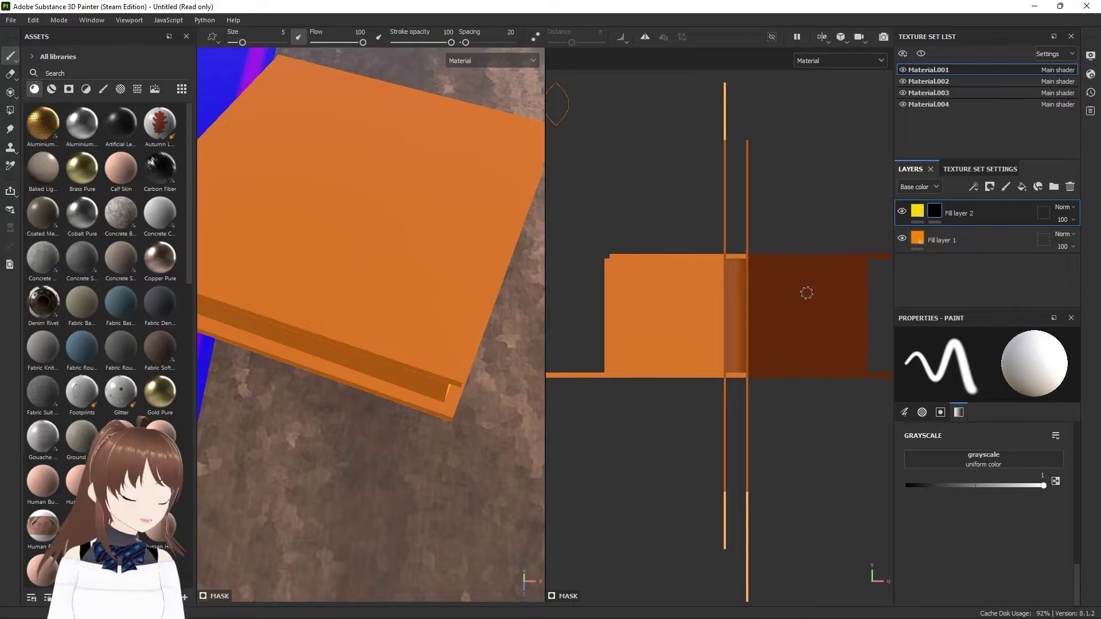
click(616, 265)
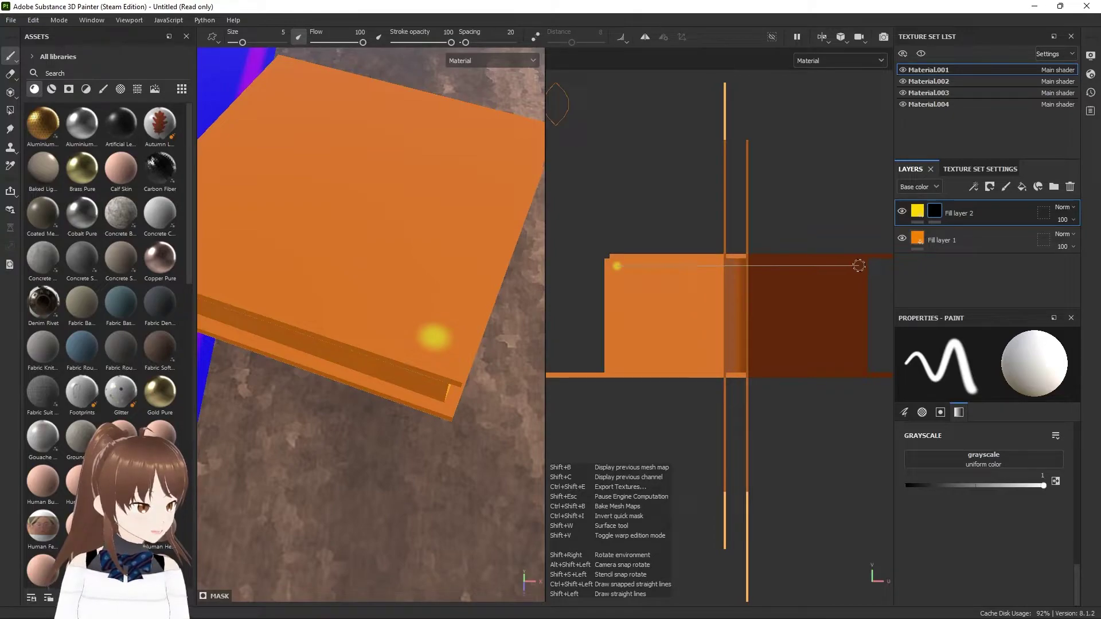
shift+click(859, 266)
key(shift)
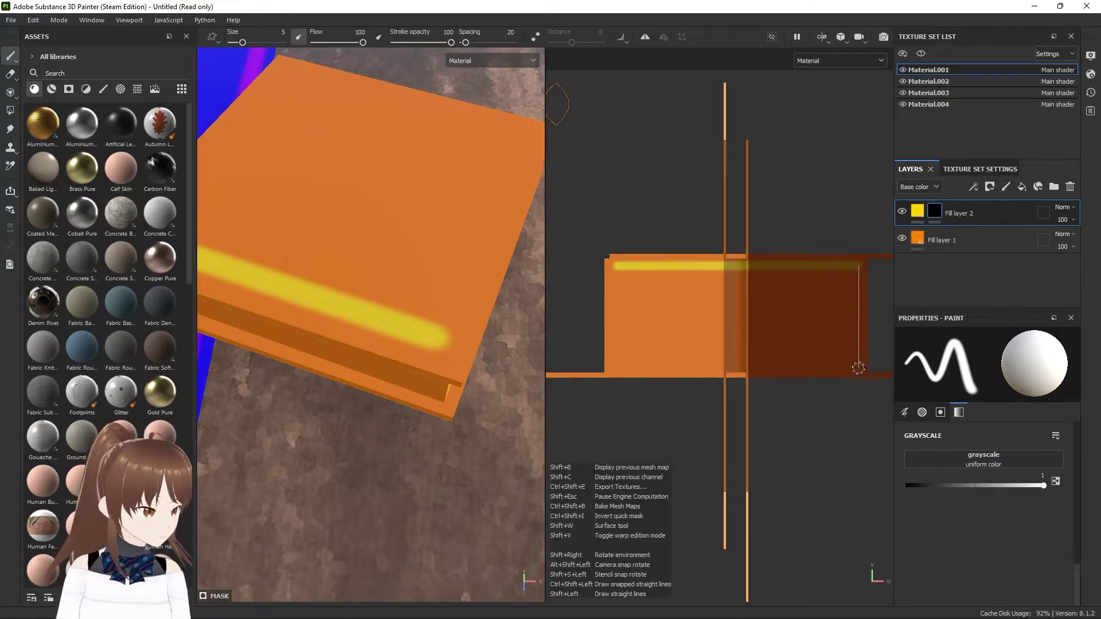
shift+click(858, 365)
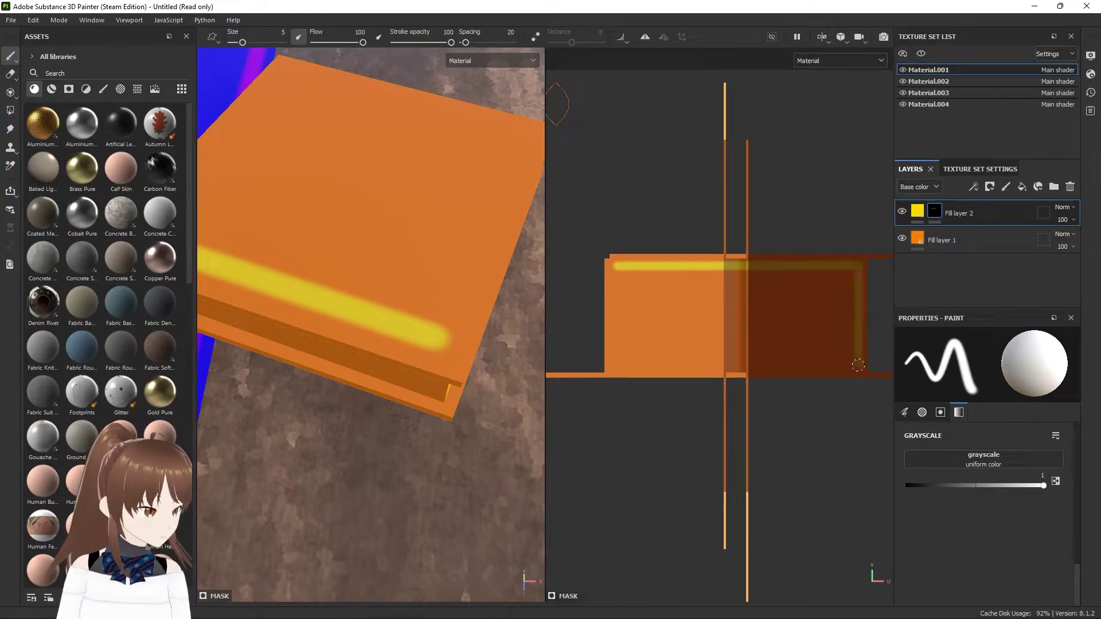
shift+click(617, 365)
key(shift)
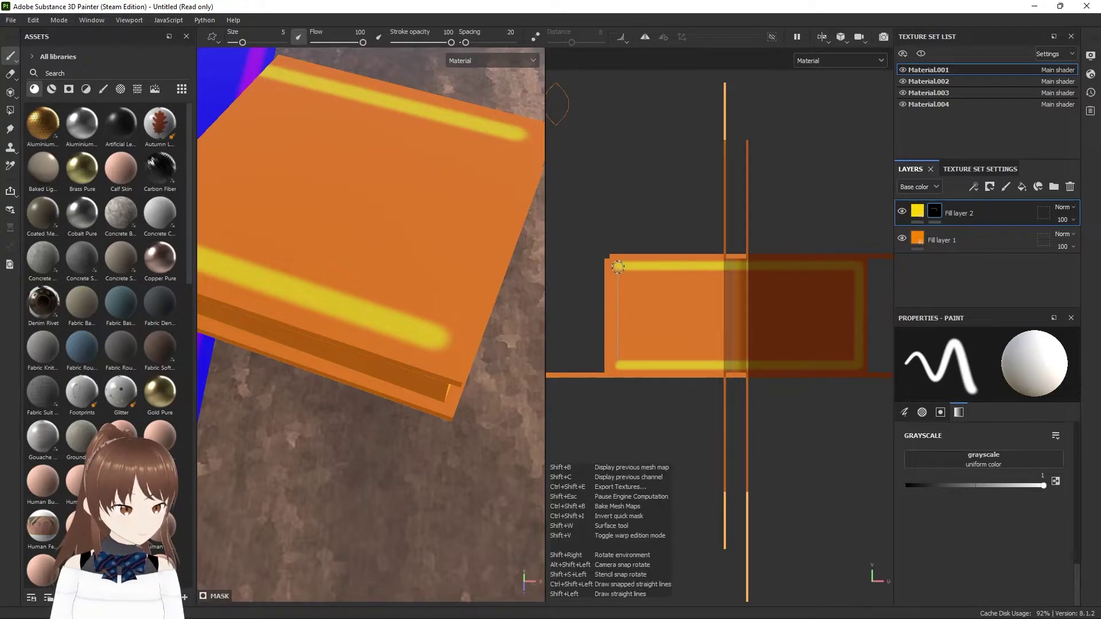
shift+click(617, 266)
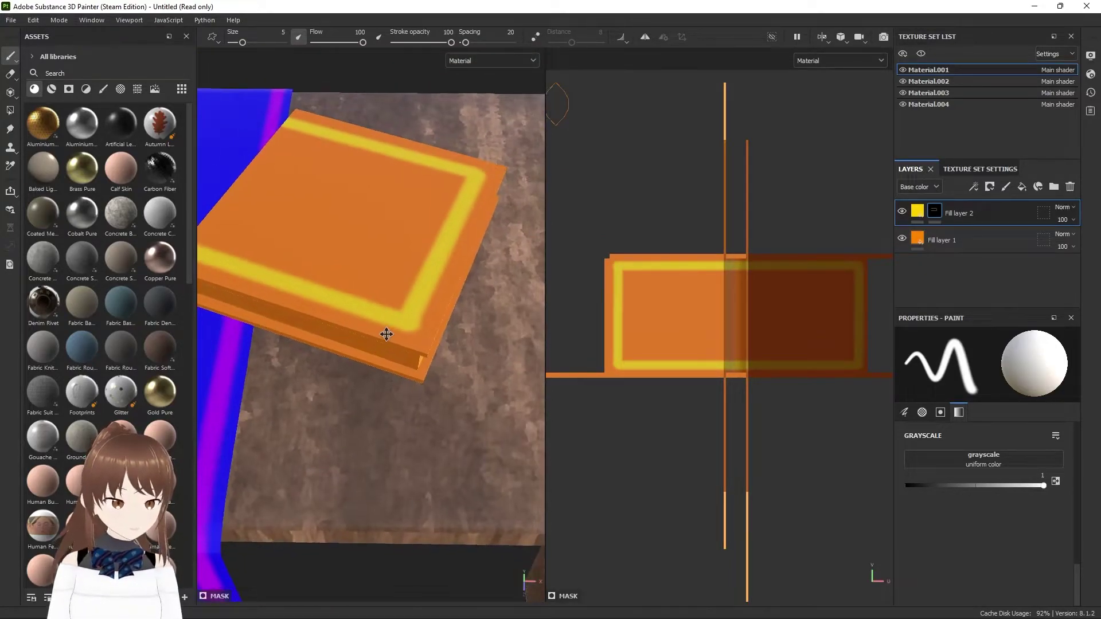
mouse_move(386, 332)
alt+mouse_down()
mouse_move(405, 304)
mouse_move(359, 175)
mouse_move(359, 211)
mouse_move(513, 222)
mouse_move(610, 171)
mouse_move(481, 238)
mouse_move(445, 290)
mouse_move(502, 281)
mouse_move(621, 290)
mouse_move(880, 423)
alt+mouse_up()
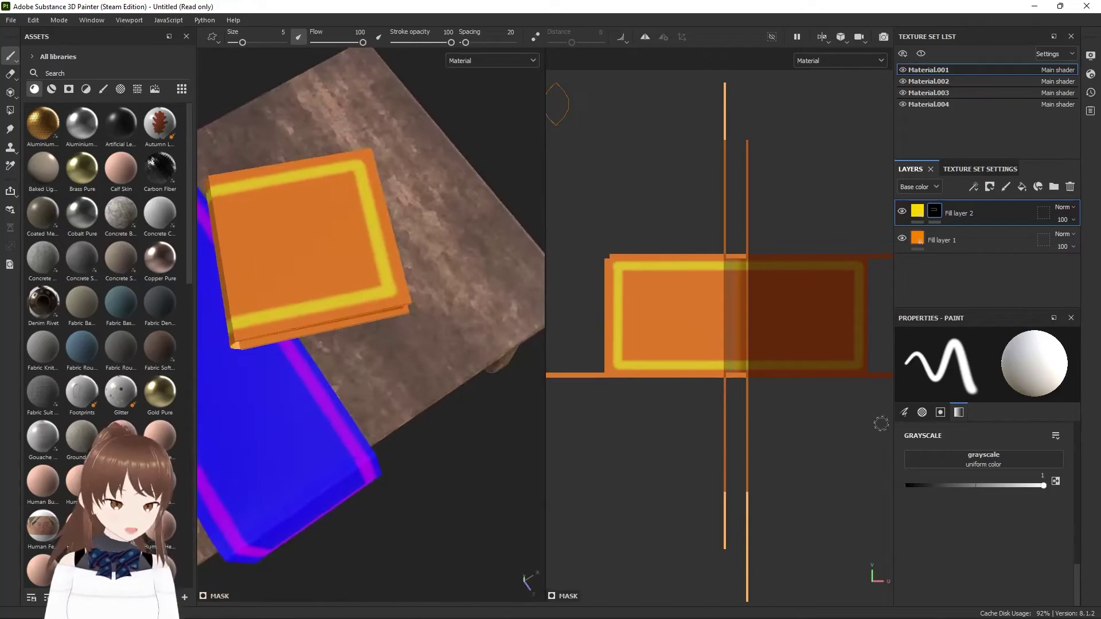
With brush size 1 and black value, paint out excess yellow at the border corner.
scroll(399, 321, up, 3)
scroll(399, 321, up, 2)
scroll(369, 258, up, 2)
scroll(369, 344, up, 1)
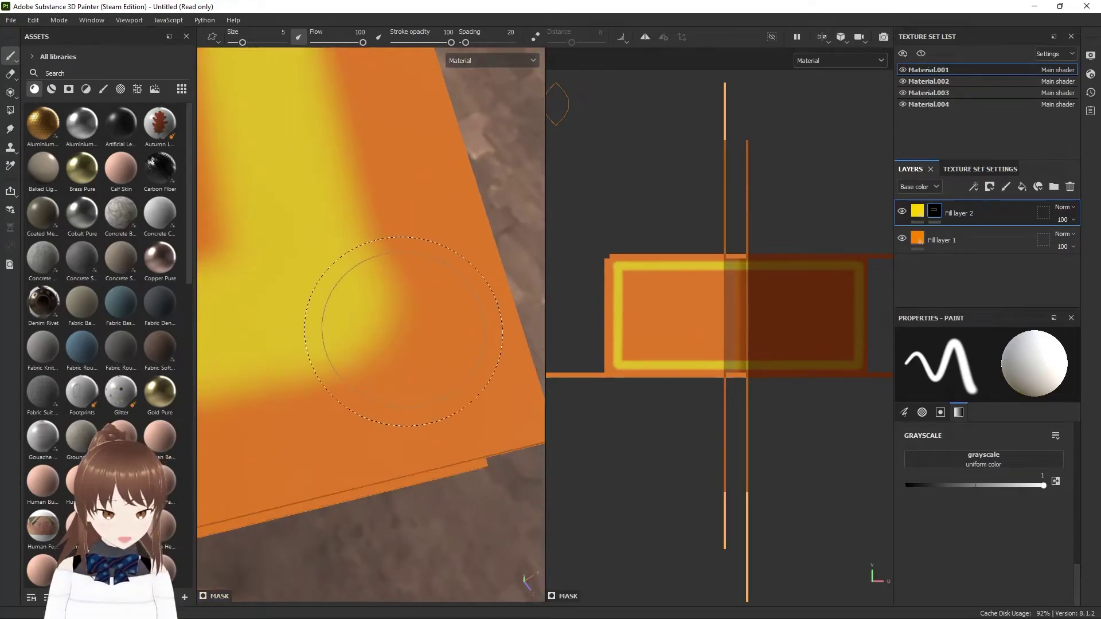
scroll(395, 43, up, 2)
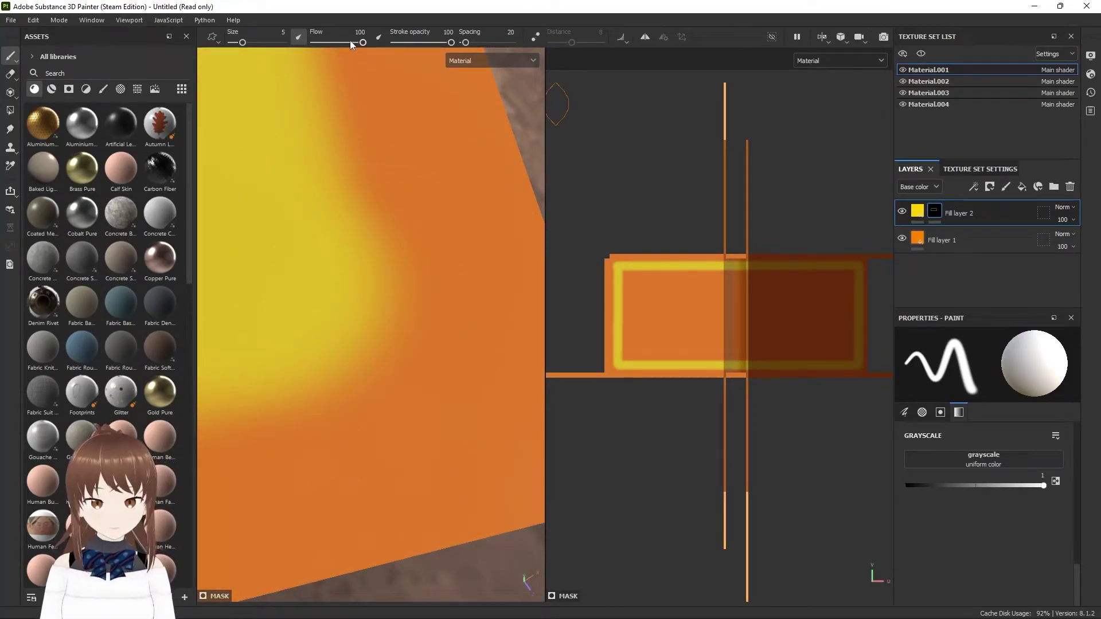
text(1)
key(Return)
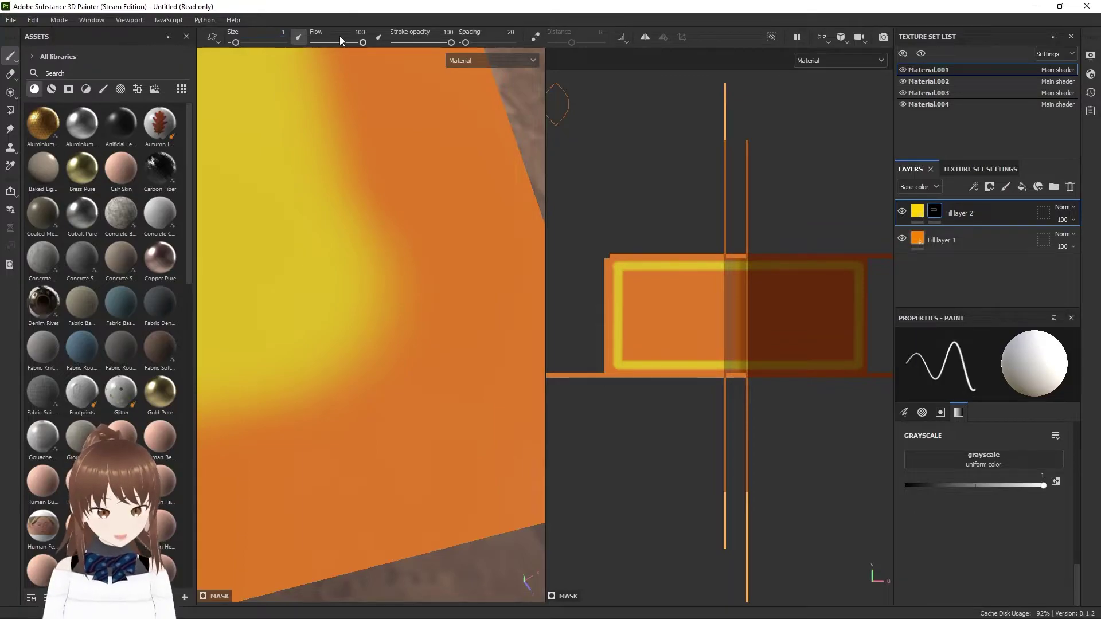
drag(992, 485, 907, 486)
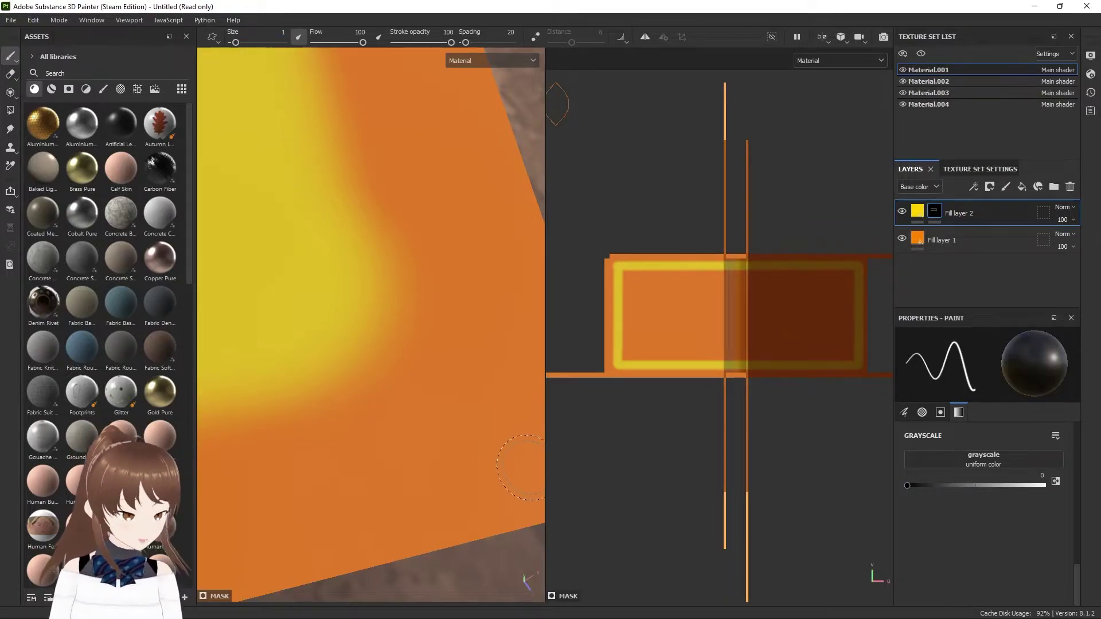
mouse_move(411, 324)
mouse_down()
mouse_move(375, 198)
mouse_move(379, 338)
mouse_move(262, 423)
mouse_up()
Zoom out and orbit to view the whole bordered cover.
scroll(240, 439, down, 3)
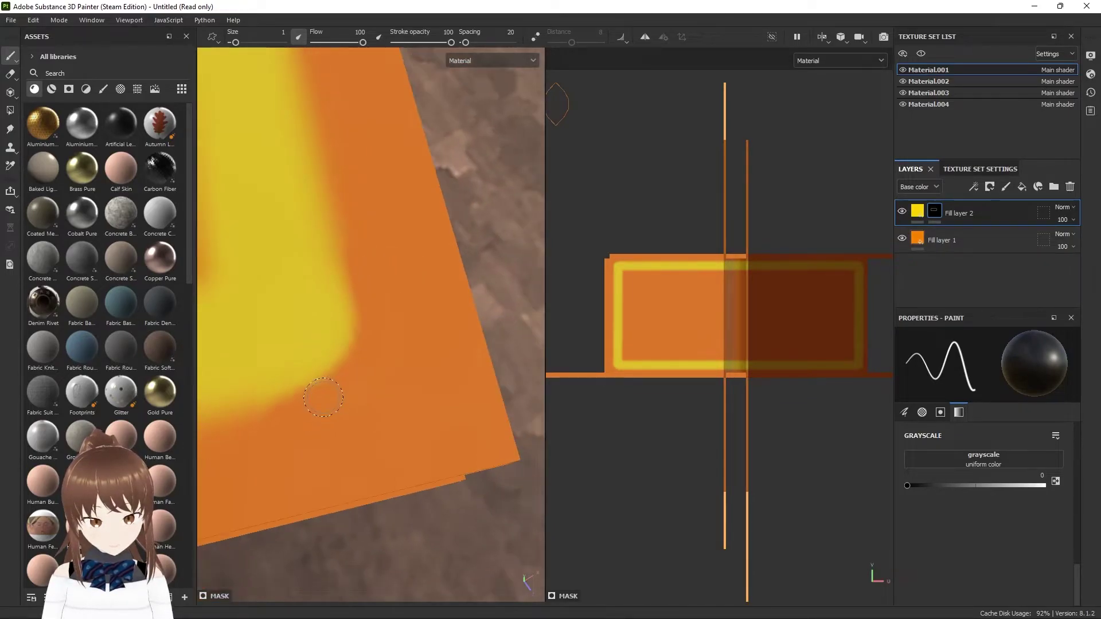
scroll(344, 344, up, 4)
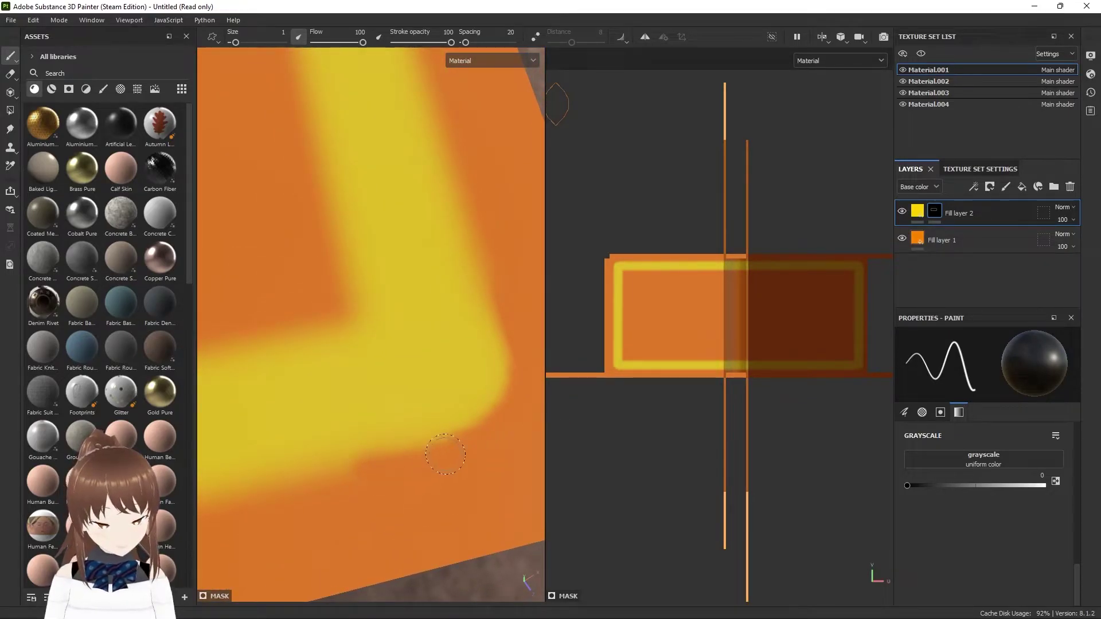
scroll(341, 479, down, 3)
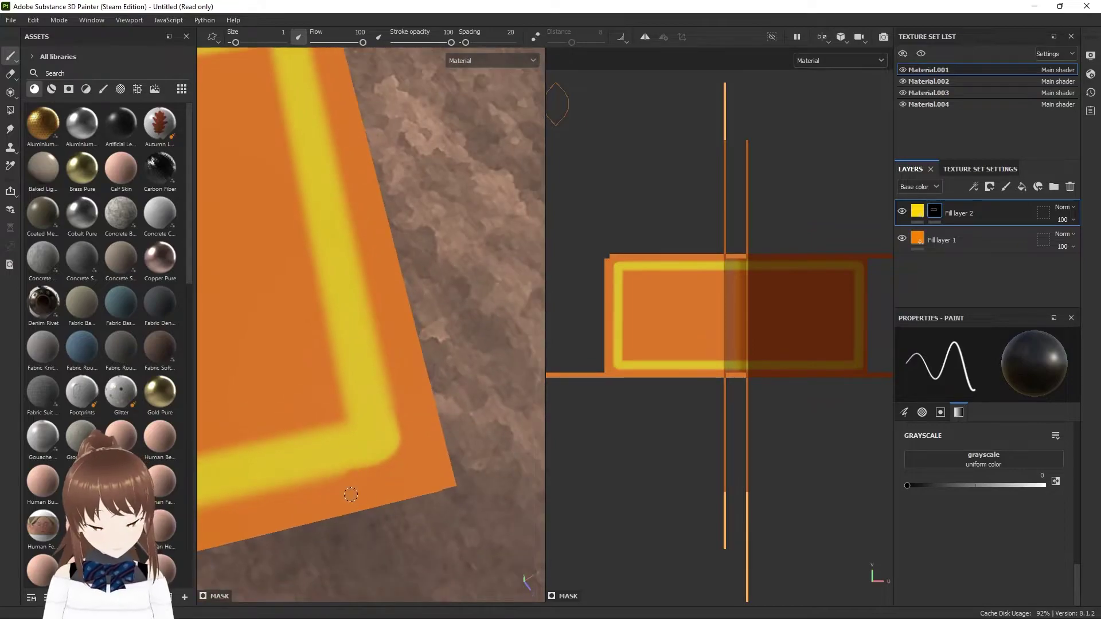
scroll(311, 488, down, 3)
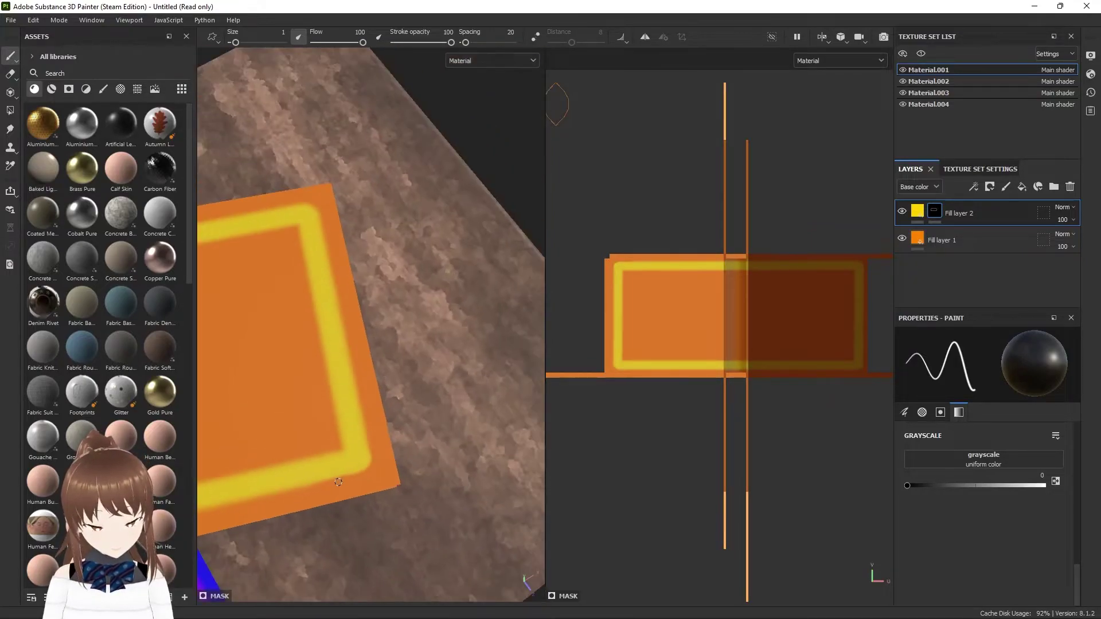
mouse_move(311, 488)
alt+mouse_down()
mouse_move(471, 396)
mouse_move(430, 427)
mouse_move(435, 416)
alt+mouse_up()
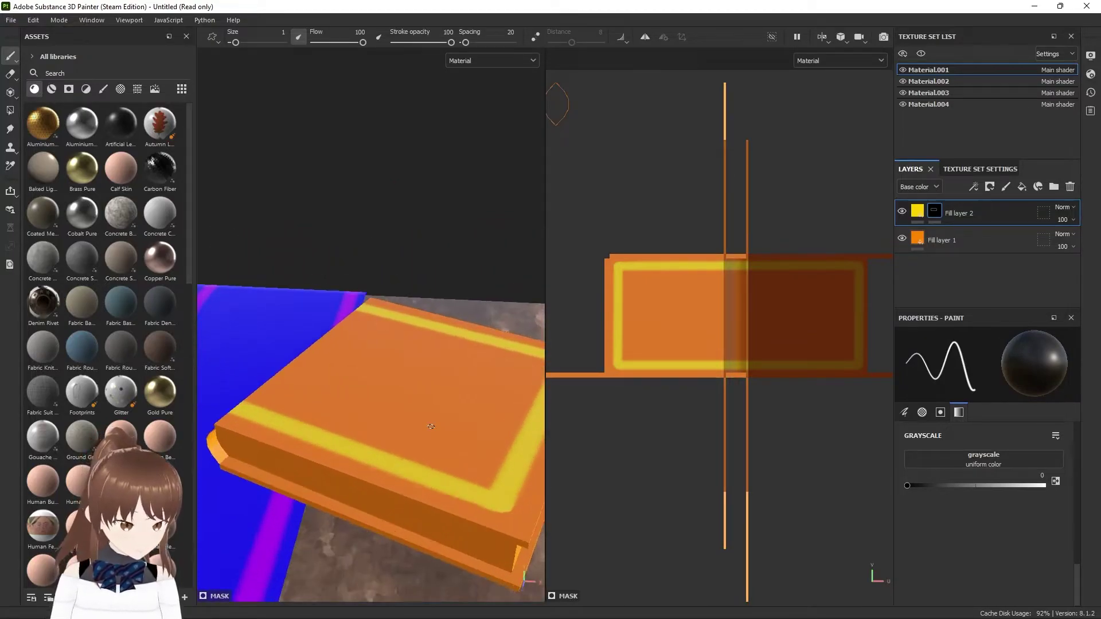
scroll(723, 344, down, 2)
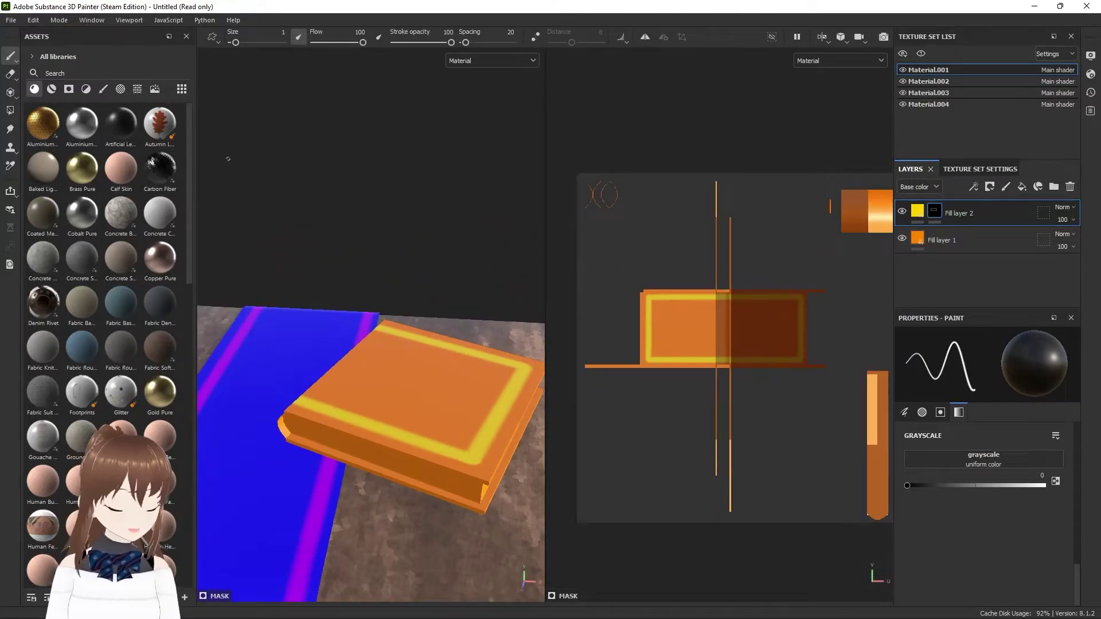
Add a new paint layer with a black base colour above the border.
click(1005, 188)
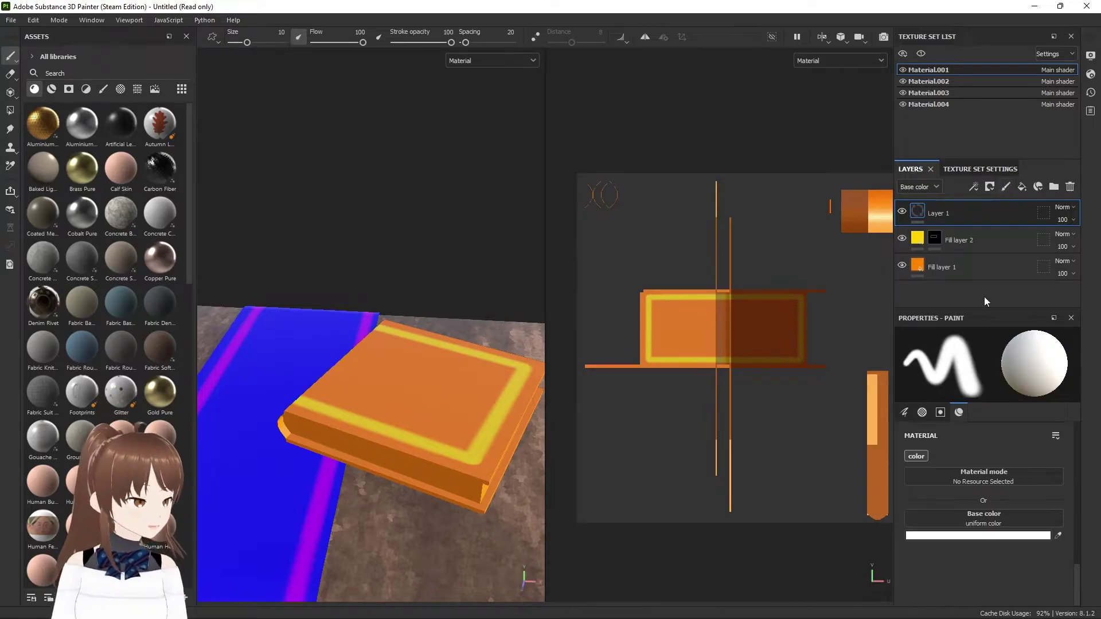
alt+drag(413, 430, 447, 516)
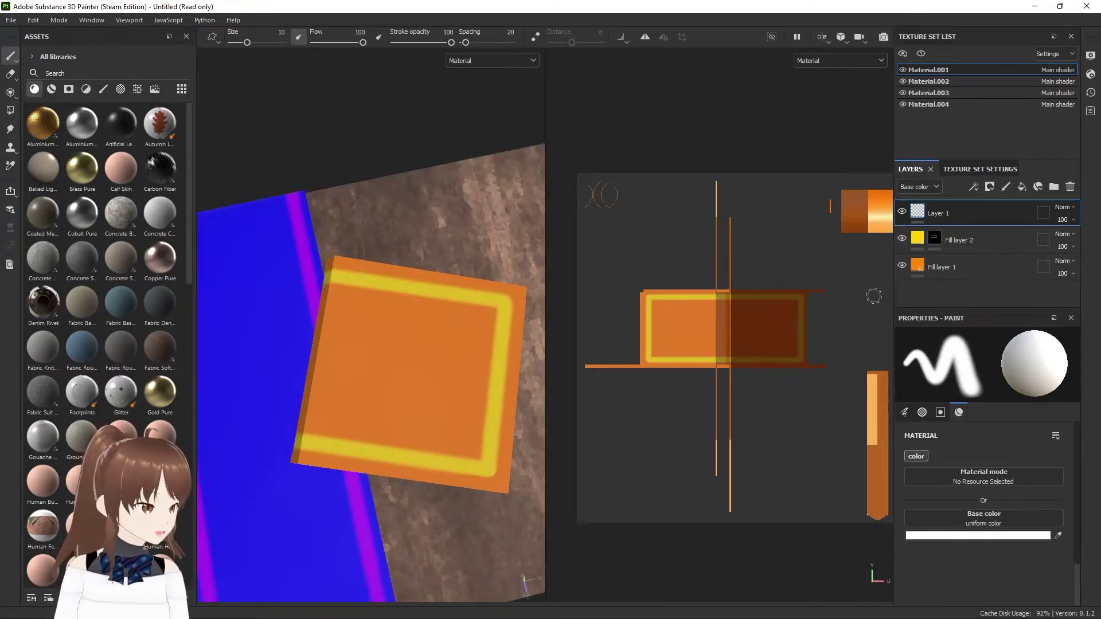
click(950, 535)
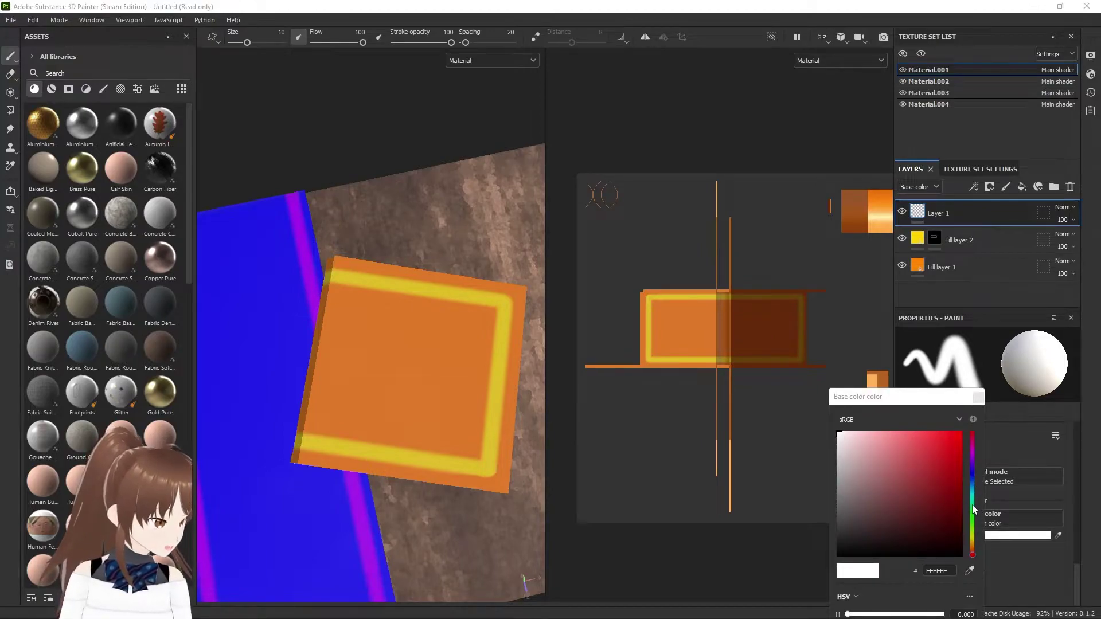
drag(951, 516, 799, 596)
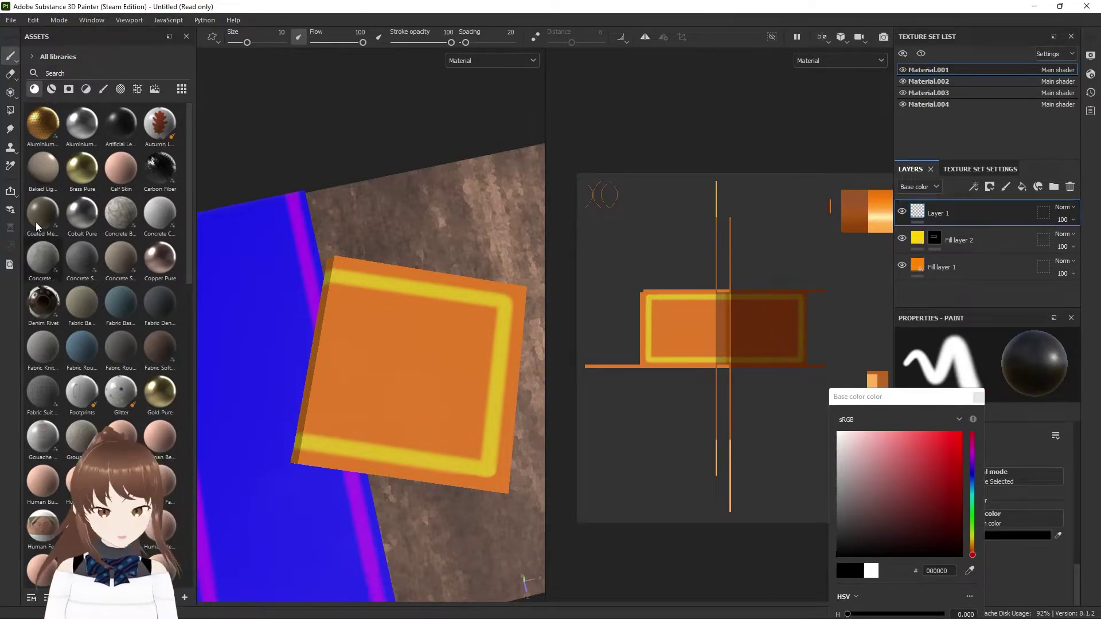
Stamp the cover with the Broken Glass brush at size 10, then undo it.
click(104, 89)
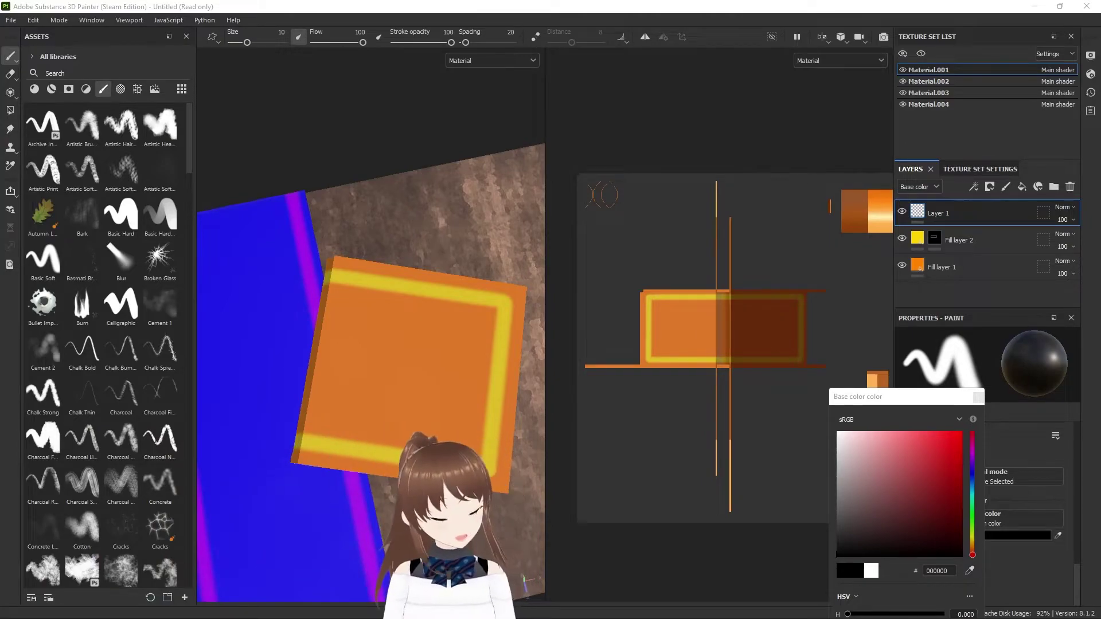
scroll(142, 246, down, 2)
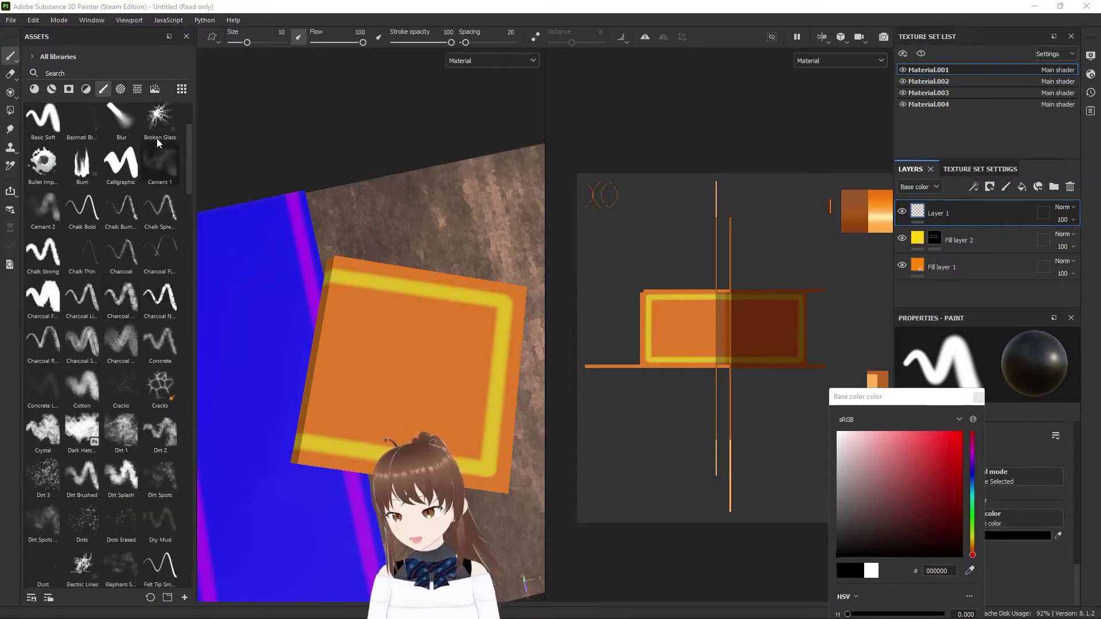
click(163, 117)
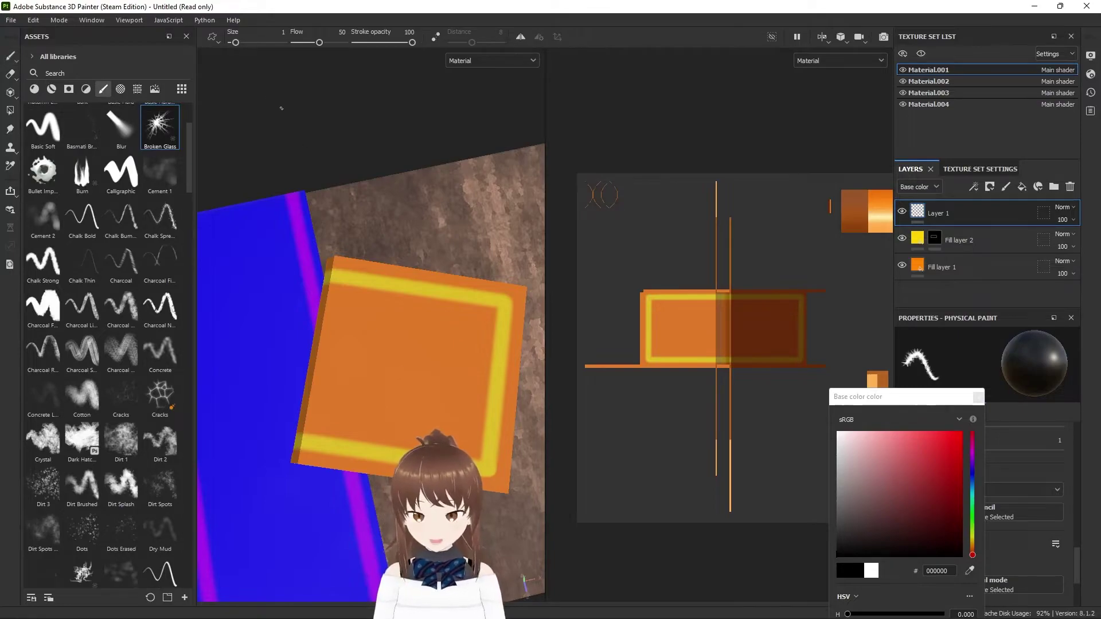
double_click(277, 32)
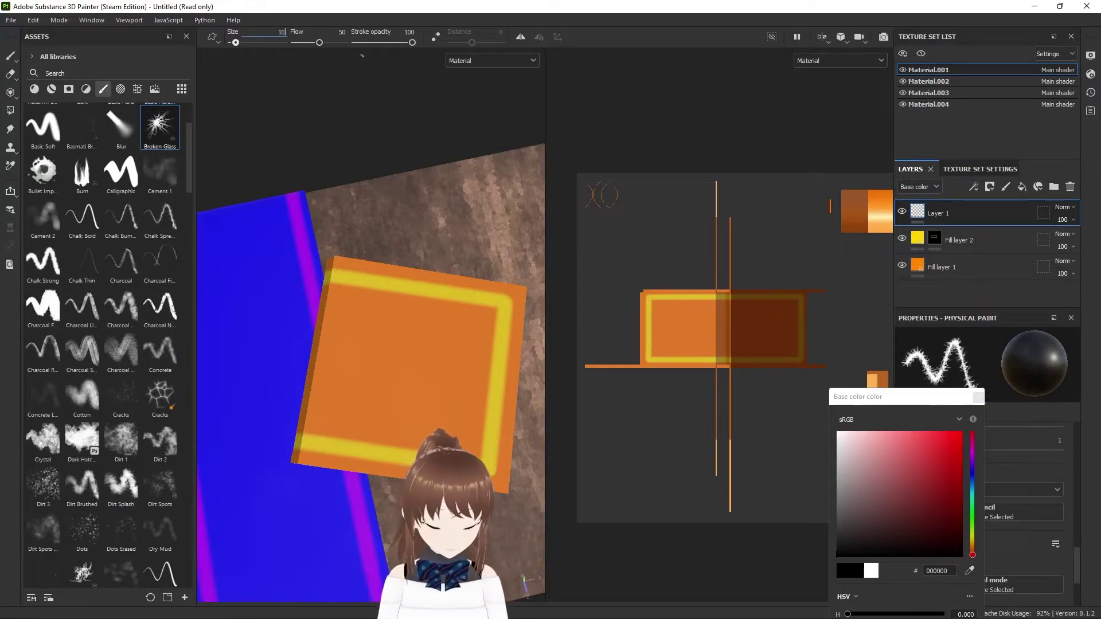
text(10)
key(Return)
click(418, 372)
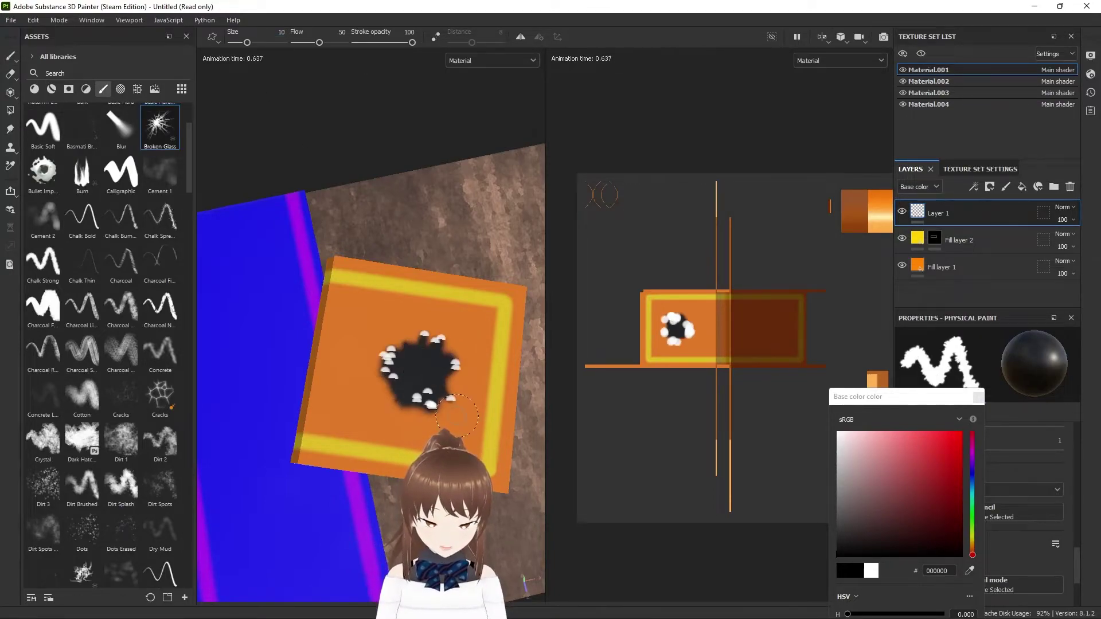
key(ctrl+z)
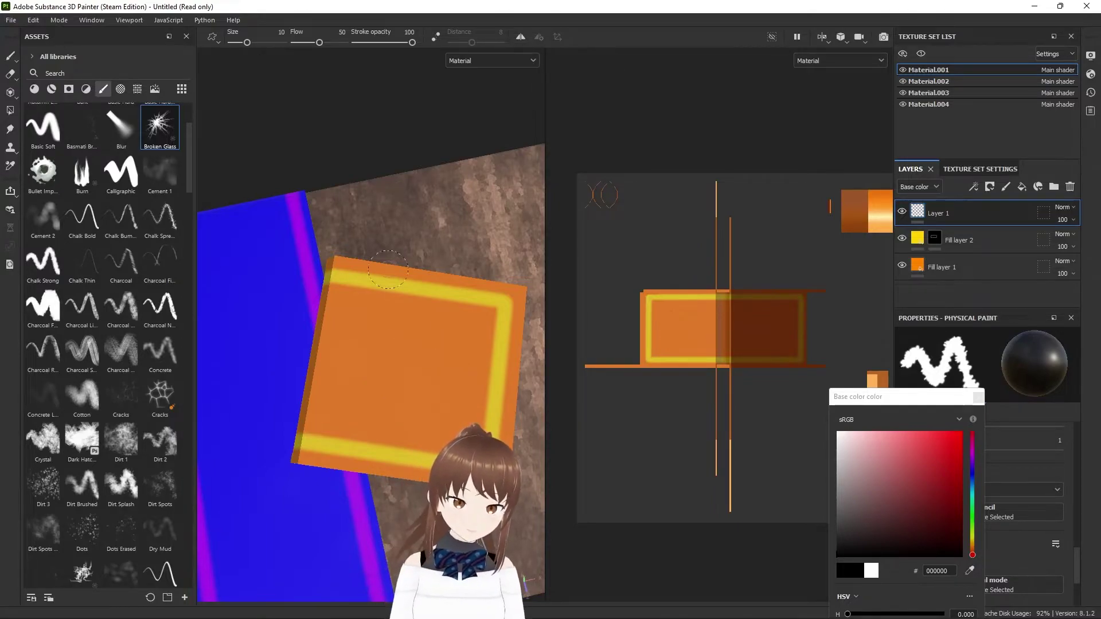
Test and undo larger Broken Glass strokes, then shrink the brush to about 3.45.
scroll(336, 44, down, 1)
drag(414, 343, 377, 345)
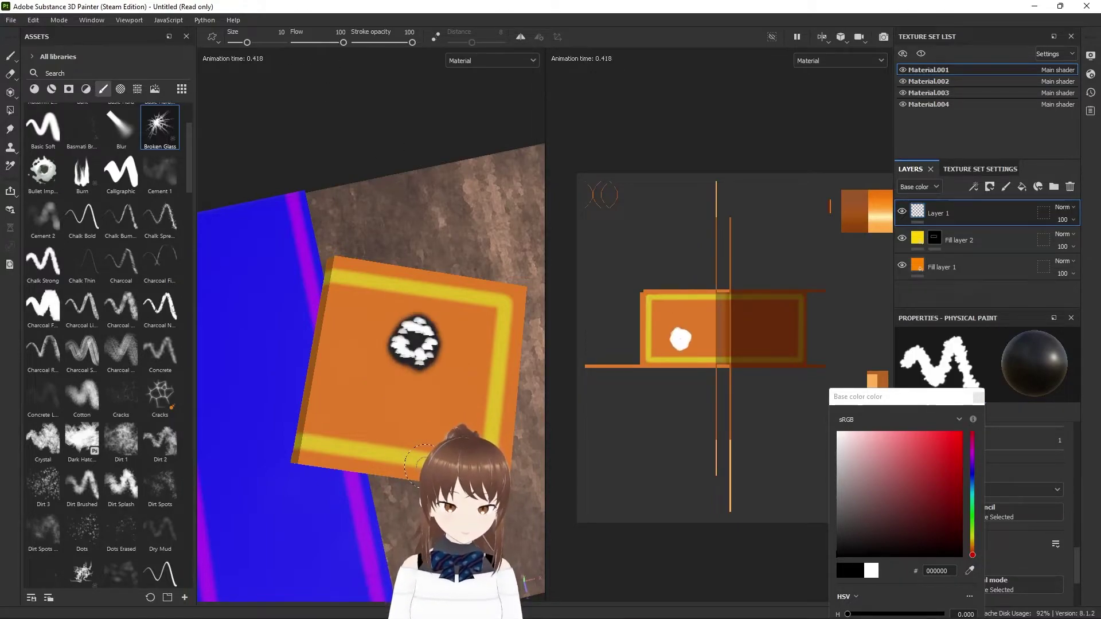
drag(247, 42, 270, 43)
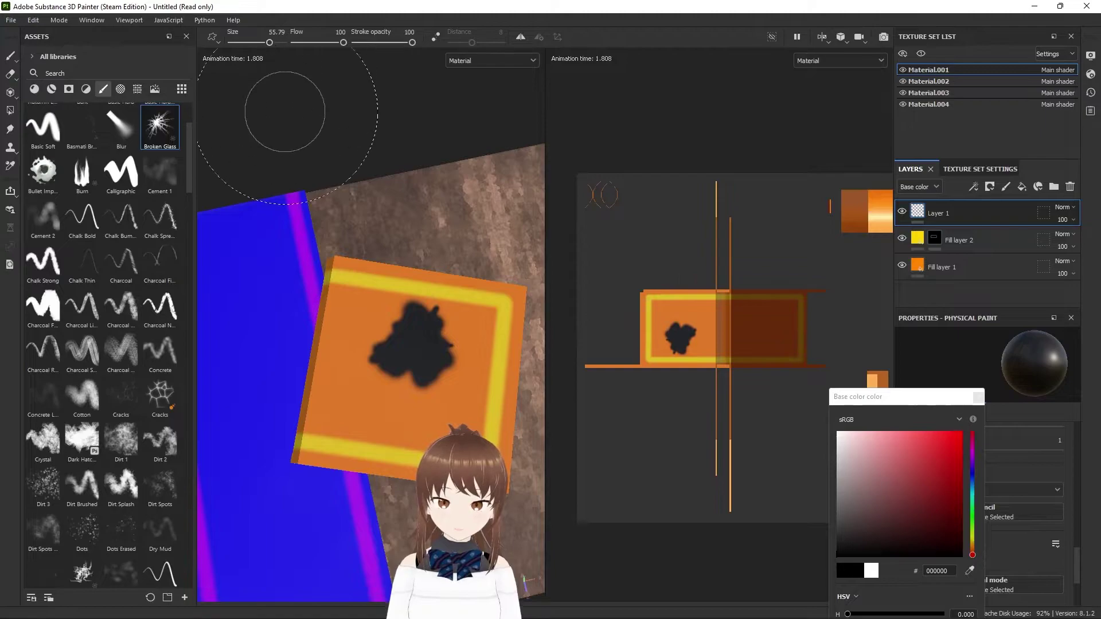
key(ctrl+z)
drag(381, 361, 412, 390)
key(ctrl+z)
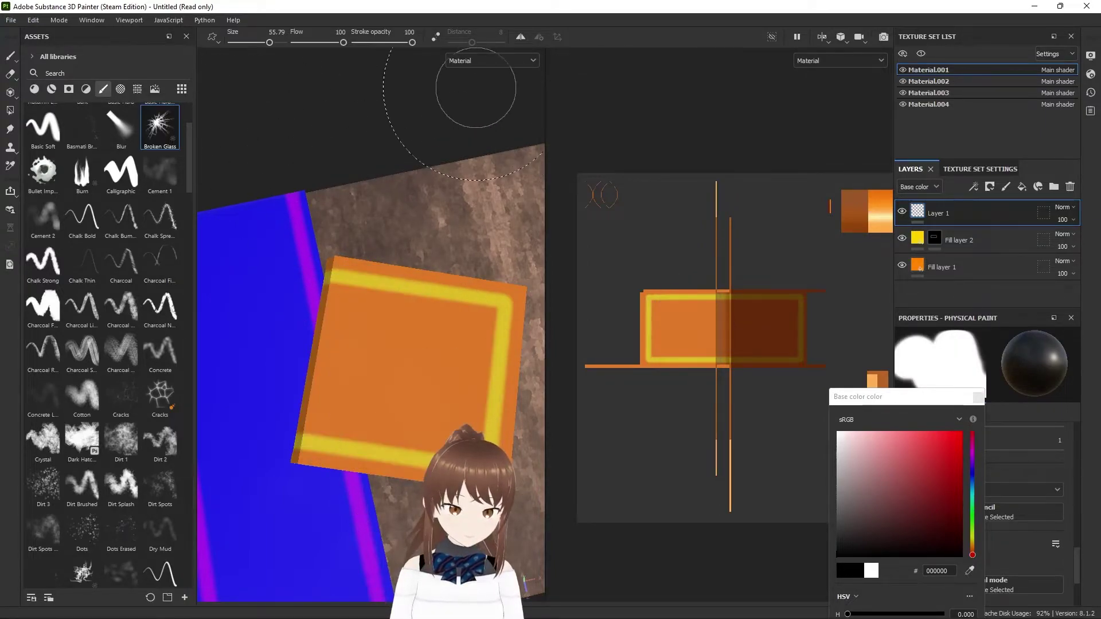
drag(270, 43, 240, 42)
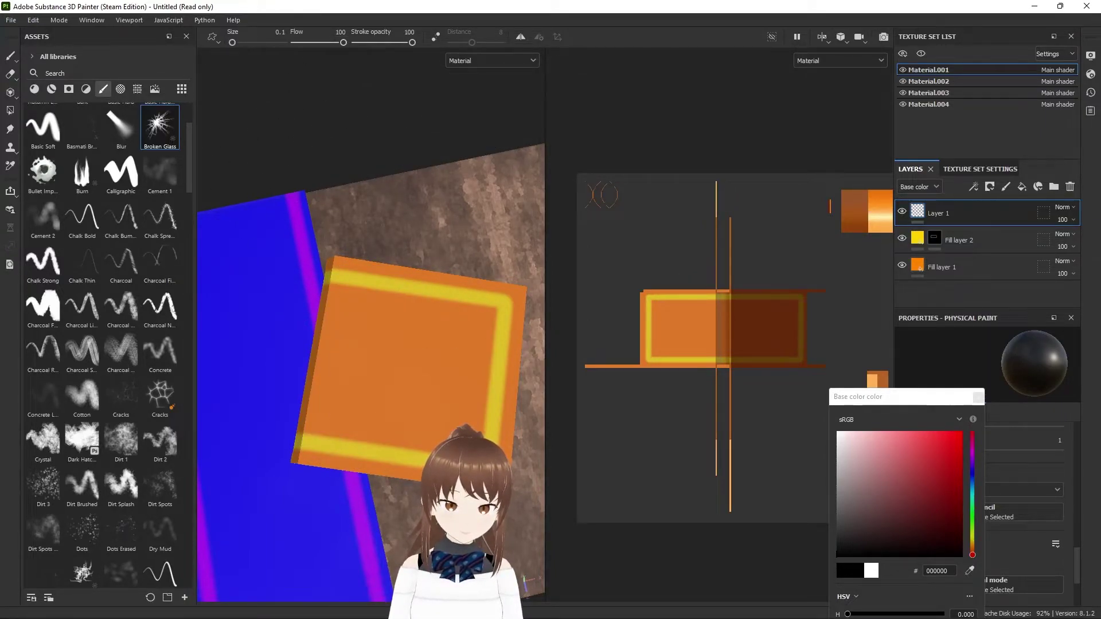
Set the Broken Glass brush size to 1.
scroll(404, 387, up, 2)
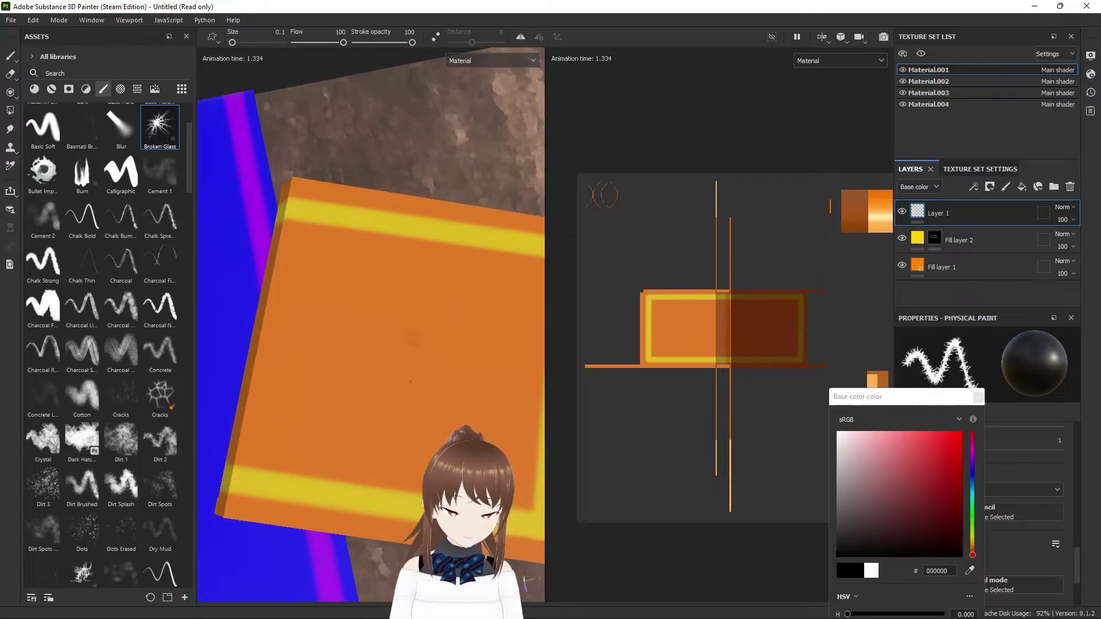
scroll(378, 321, up, 3)
scroll(366, 278, up, 1)
scroll(360, 348, down, 2)
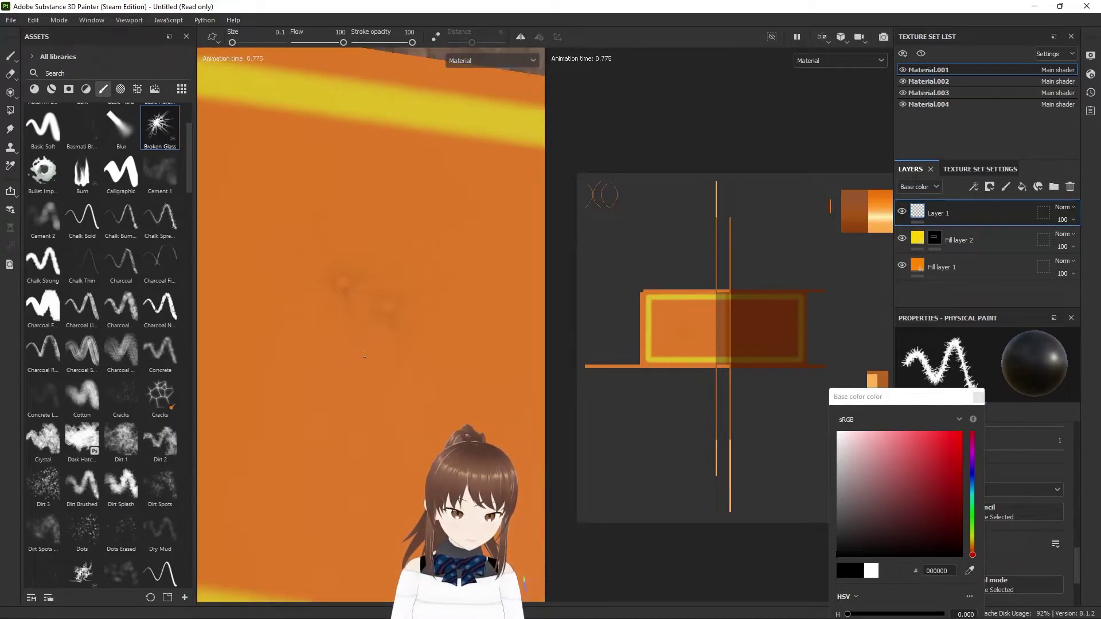
scroll(365, 357, down, 2)
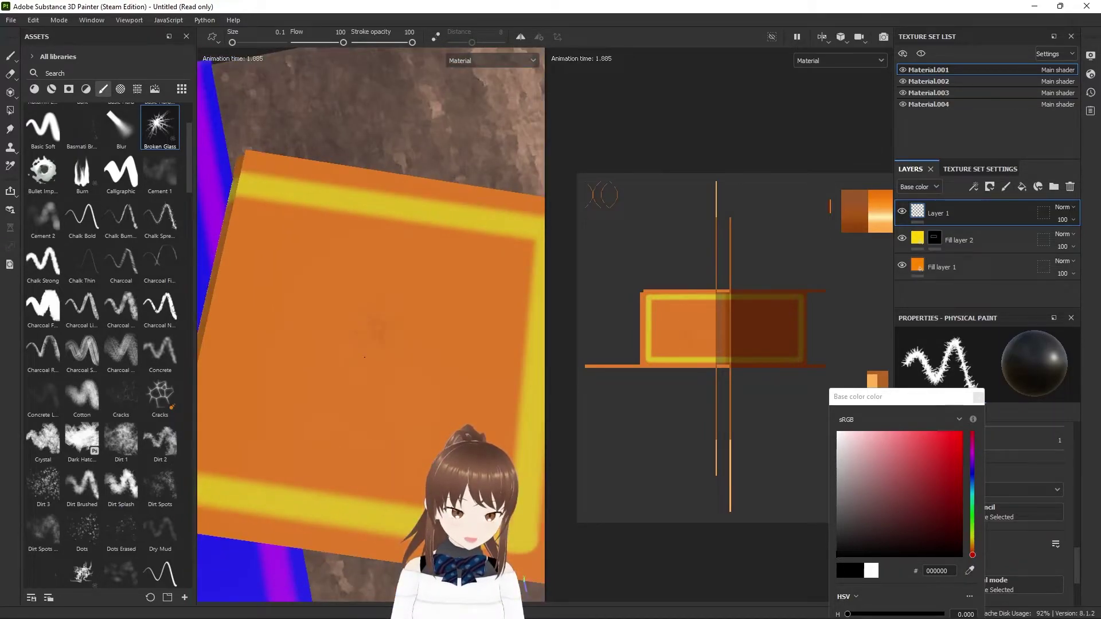
click(270, 30)
text(1)
key(Return)
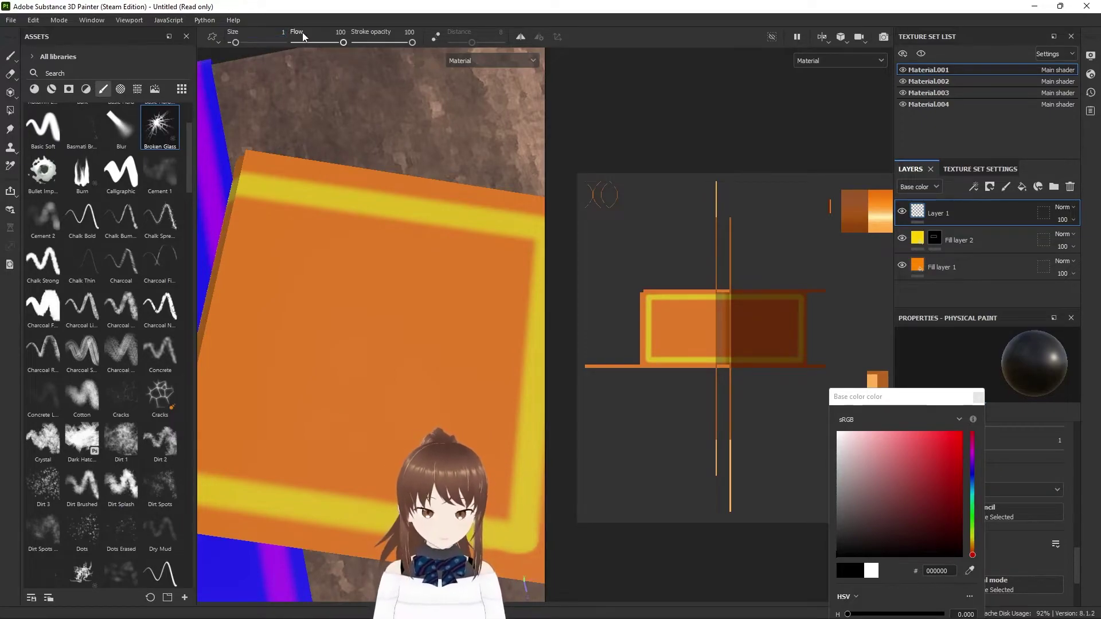
Stamp three Broken Glass marks on the cover, then undo them.
click(373, 328)
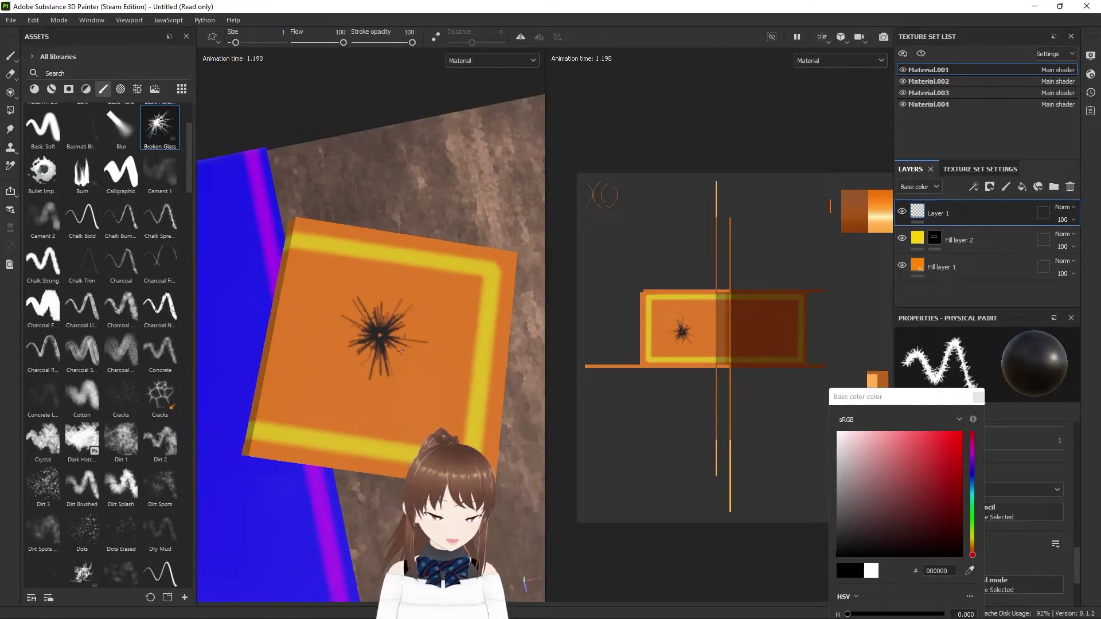
click(306, 352)
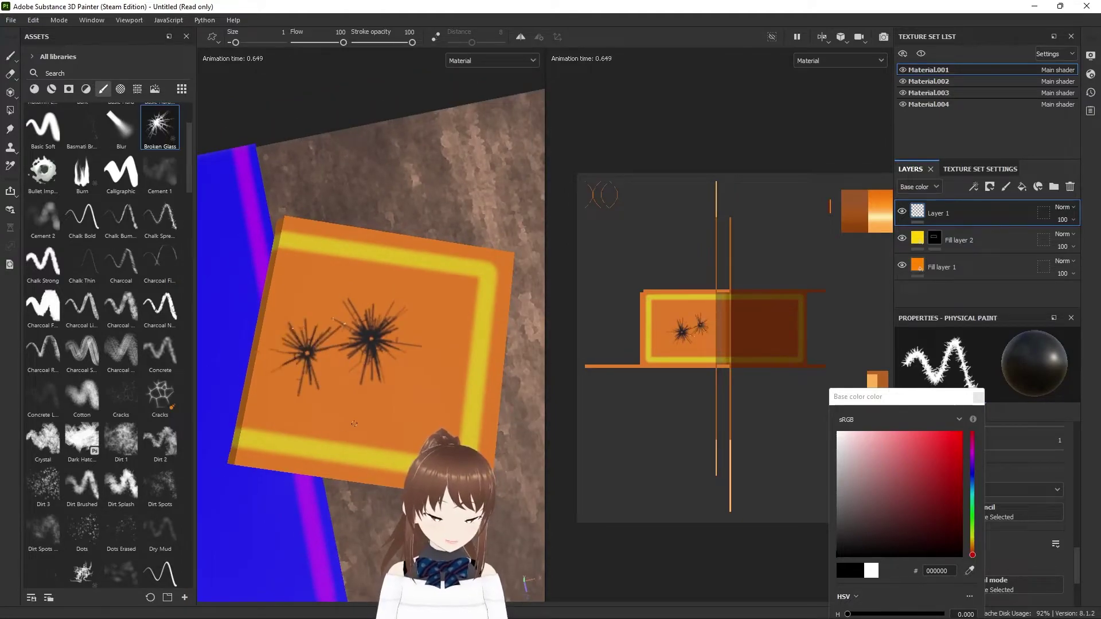
click(379, 411)
key(ctrl+z)
key(ctrl+z)
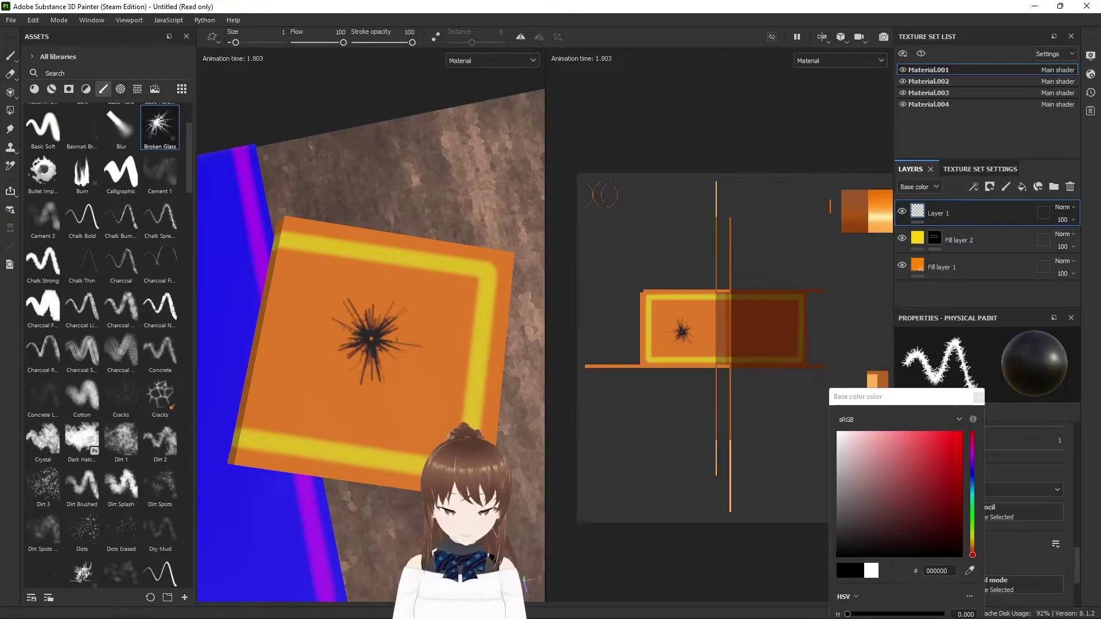
key(ctrl+z)
scroll(163, 270, down, 3)
Try stamping the Cracks brush on the cover and undo the too-bright results.
click(163, 269)
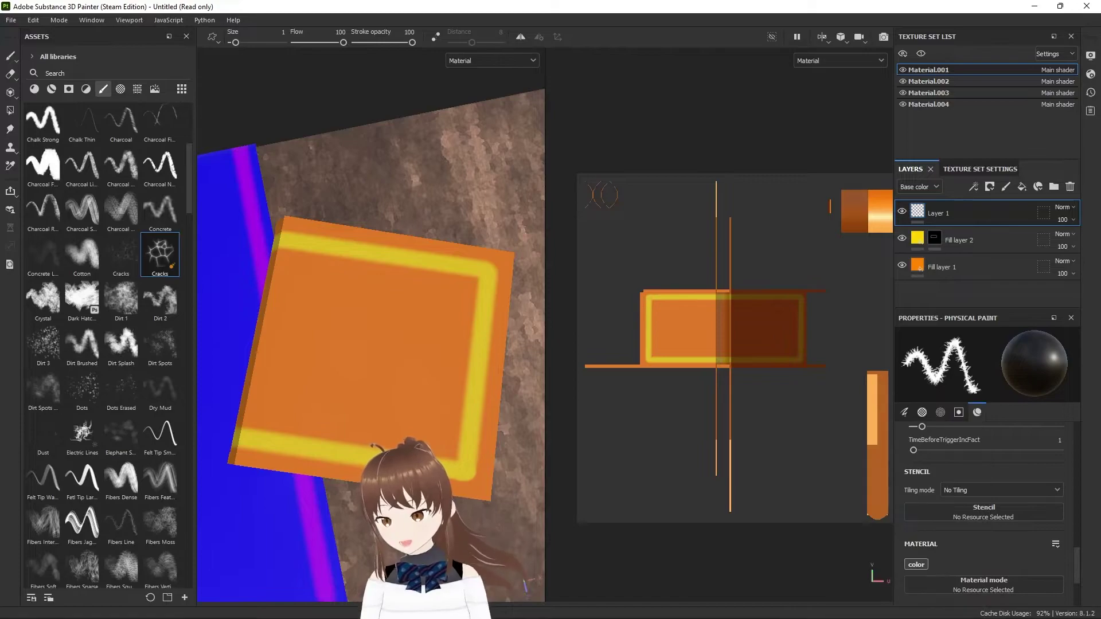
click(367, 344)
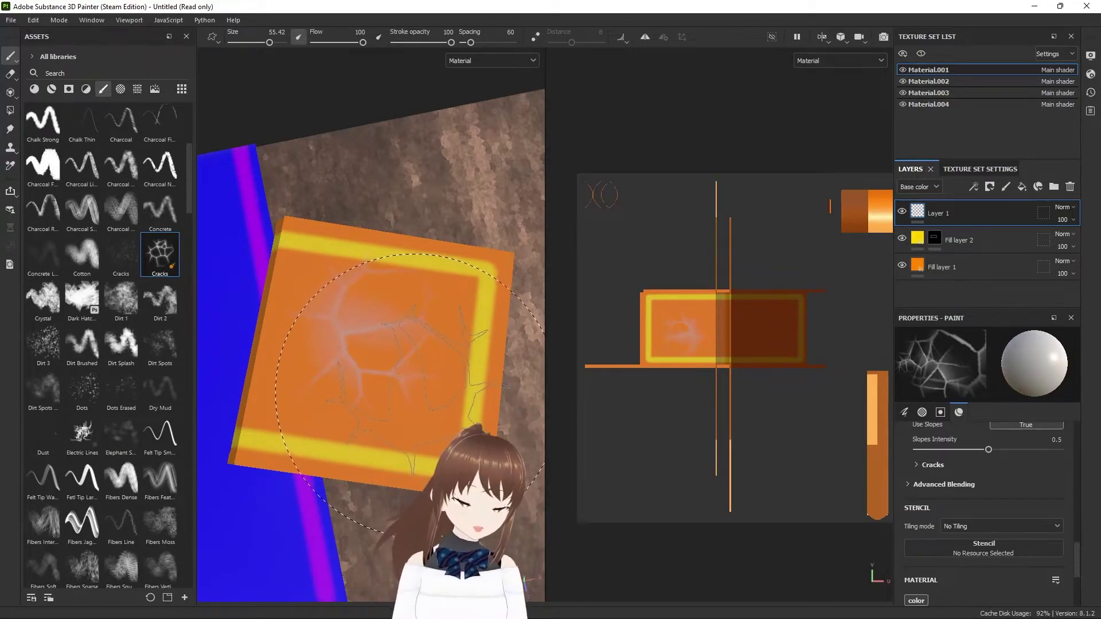
key(ctrl+z)
scroll(361, 378, up, 1)
click(357, 367)
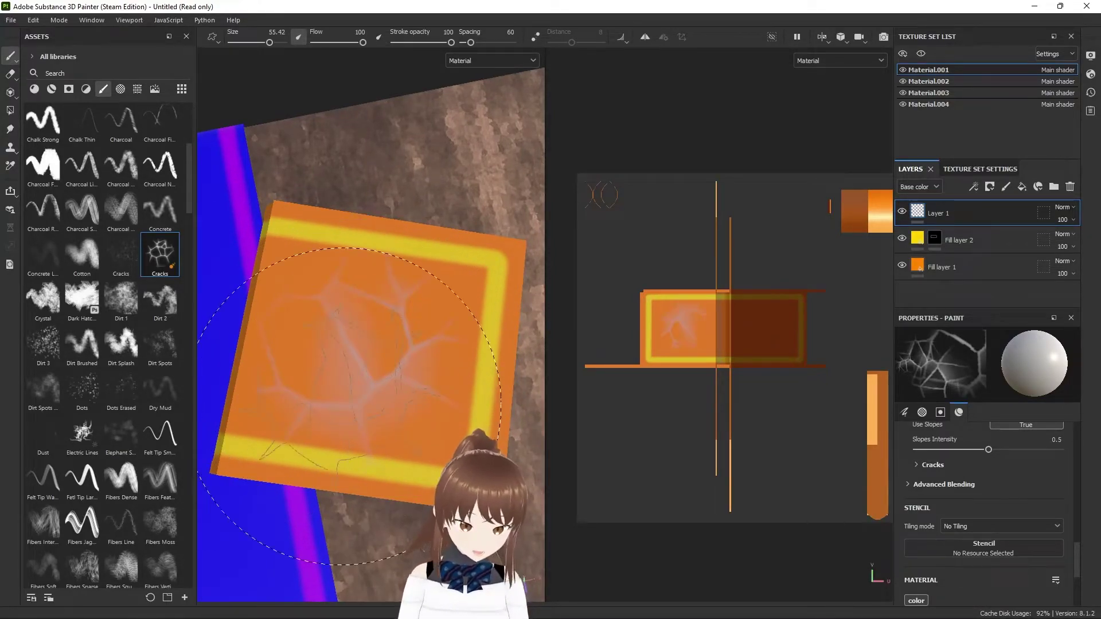
mouse_move(357, 367)
alt+mouse_down()
mouse_move(464, 401)
mouse_move(423, 407)
mouse_move(413, 197)
mouse_move(346, 232)
mouse_move(243, 204)
mouse_move(405, 233)
mouse_move(528, 234)
mouse_move(499, 320)
mouse_move(446, 224)
alt+mouse_up()
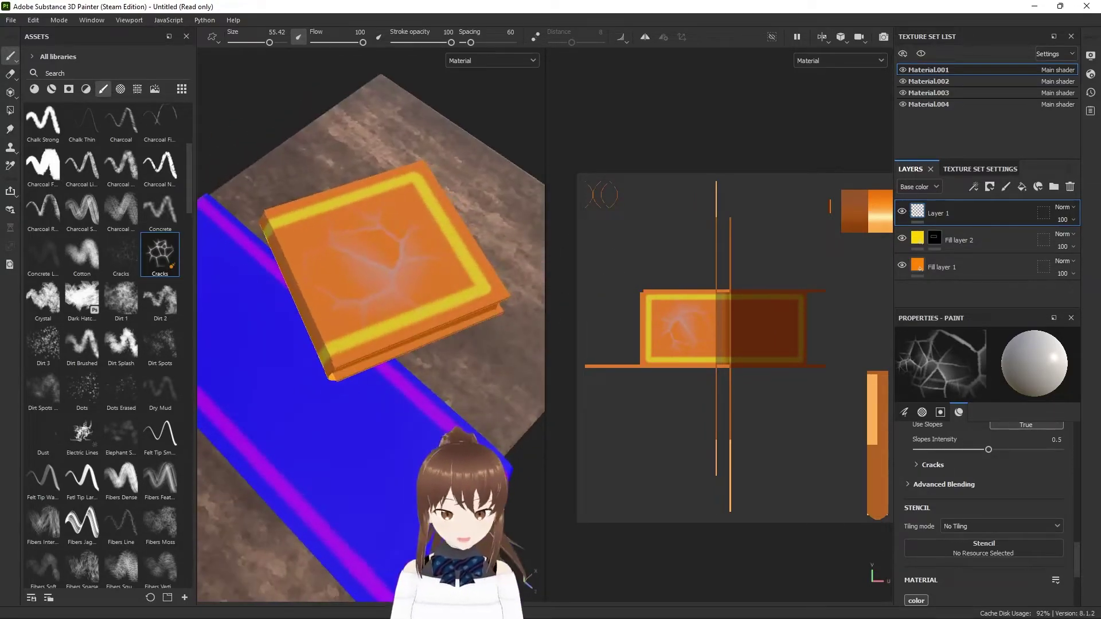
key(ctrl+z)
Lower the stroke opacity to 50 and orbit around the book.
click(410, 43)
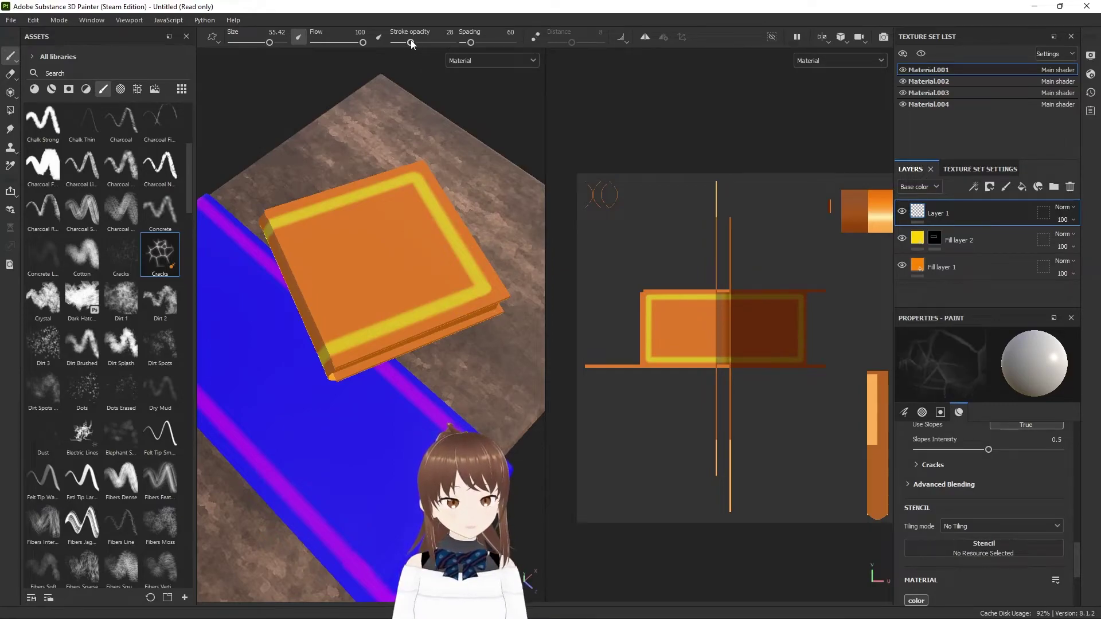
text(0)
key(Return)
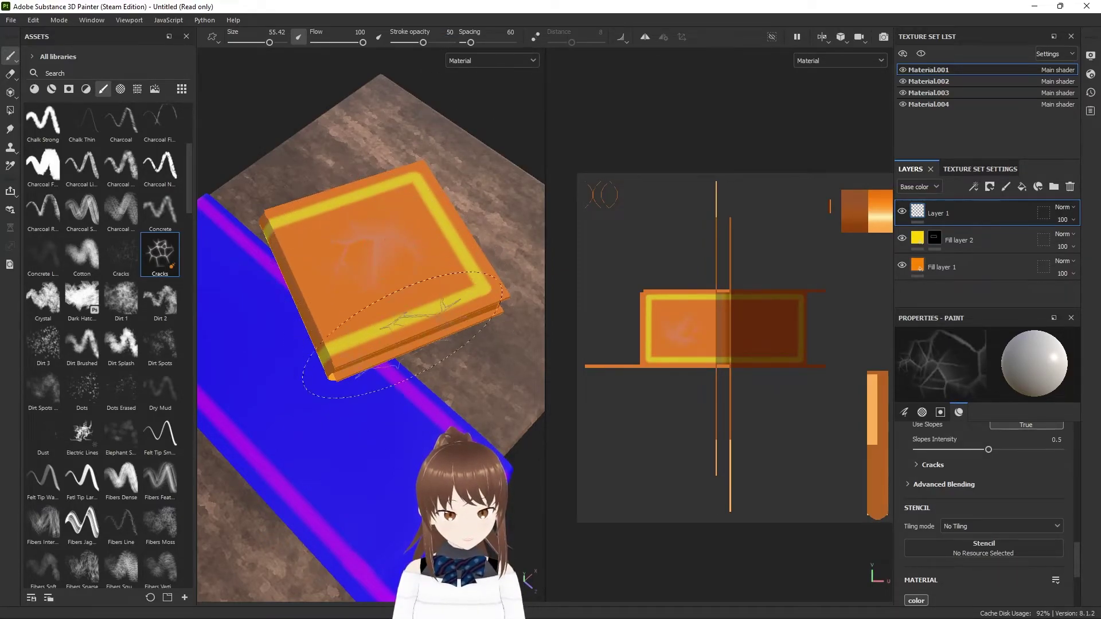
mouse_move(401, 336)
alt+mouse_down()
mouse_move(463, 291)
mouse_move(368, 293)
alt+mouse_up()
Filter the Assets panel to Alphas and load the diamond Pyramid alpha into the brush.
scroll(125, 310, down, 5)
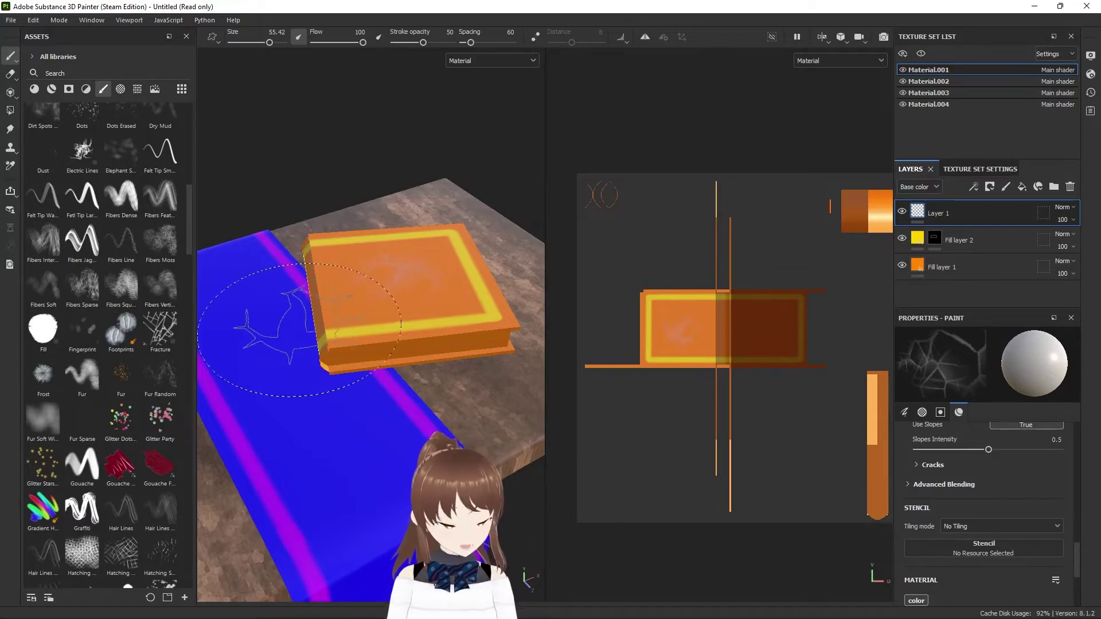
scroll(149, 335, down, 5)
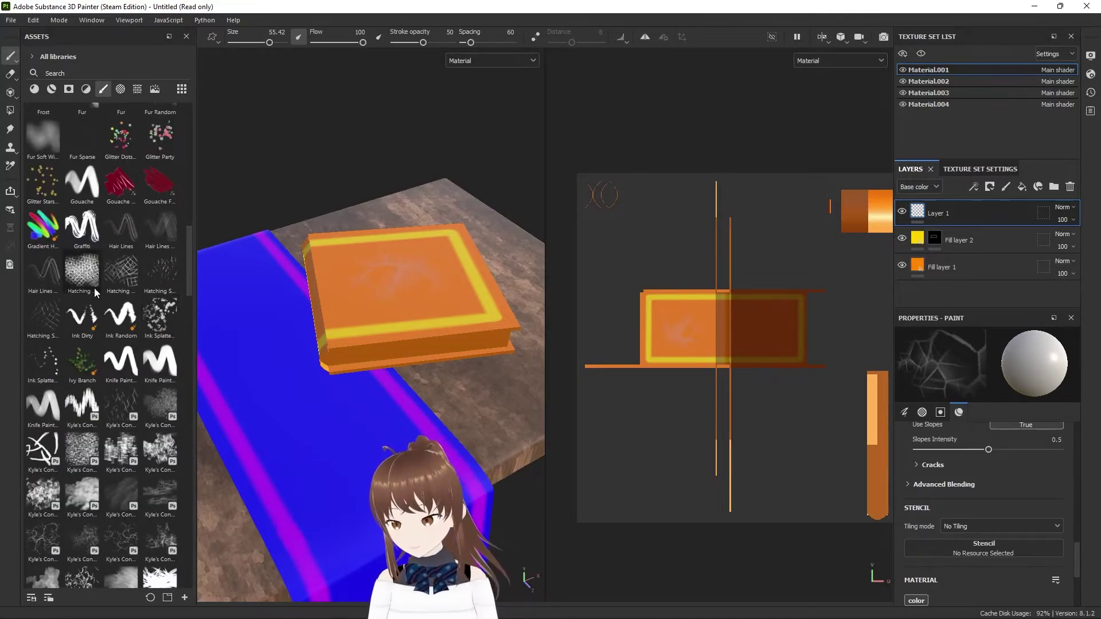
scroll(94, 288, down, 5)
scroll(113, 301, down, 5)
scroll(113, 300, down, 5)
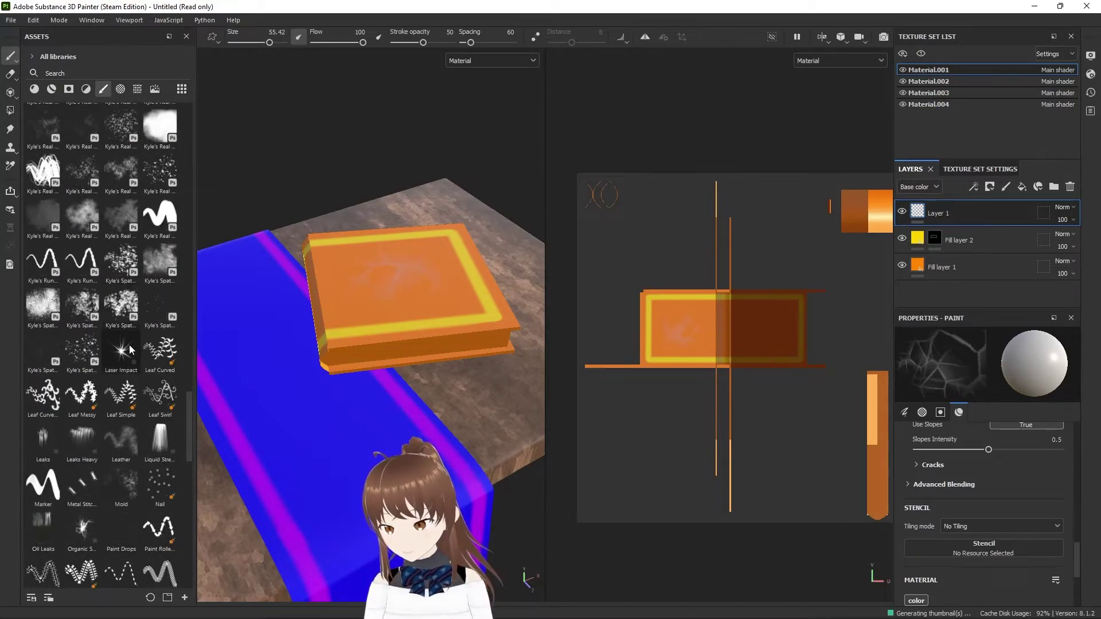
scroll(129, 345, down, 5)
scroll(129, 346, down, 5)
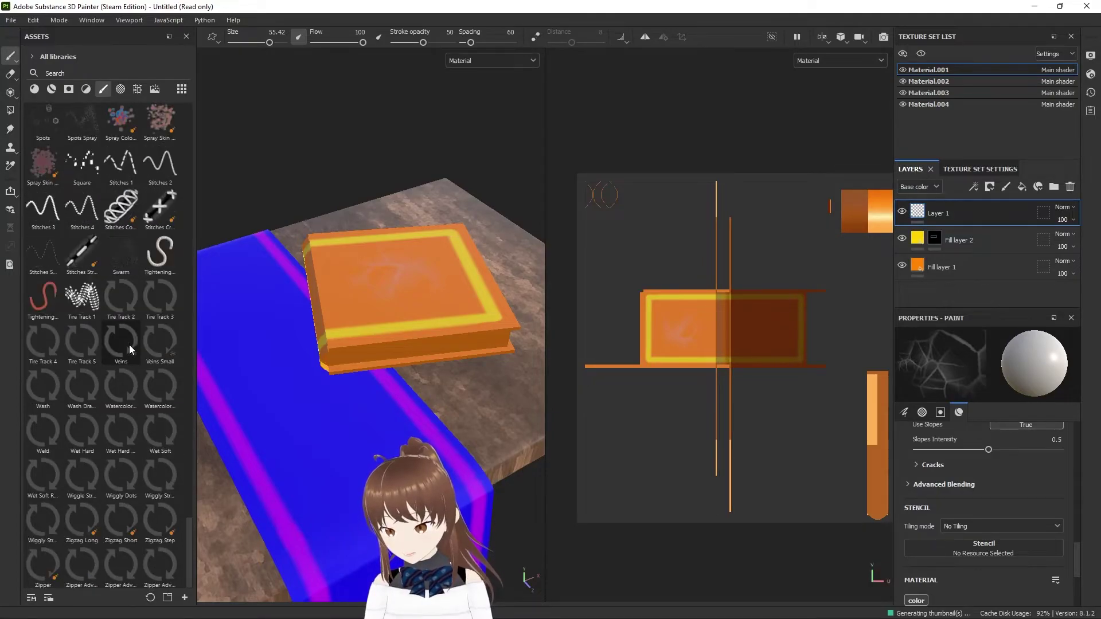
click(137, 89)
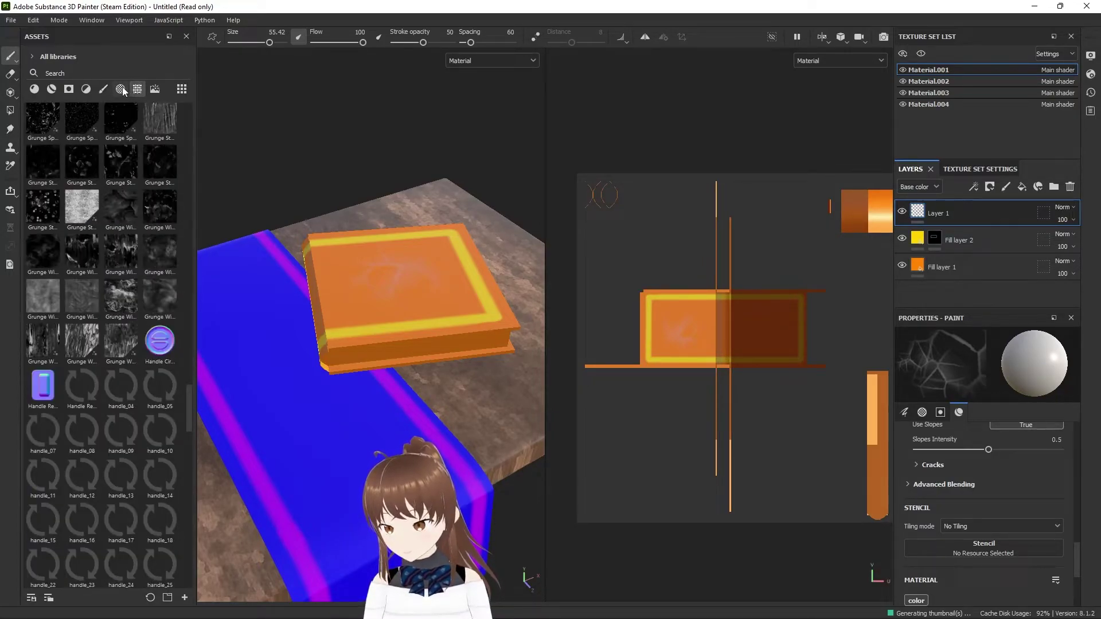
click(120, 89)
scroll(133, 298, down, 5)
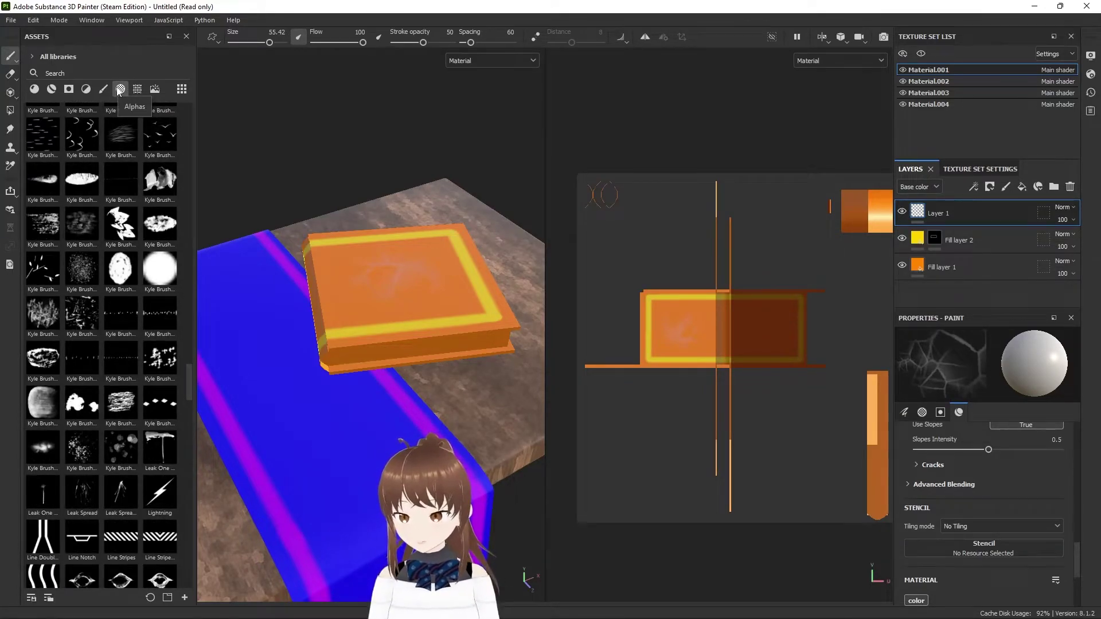
scroll(133, 318, down, 5)
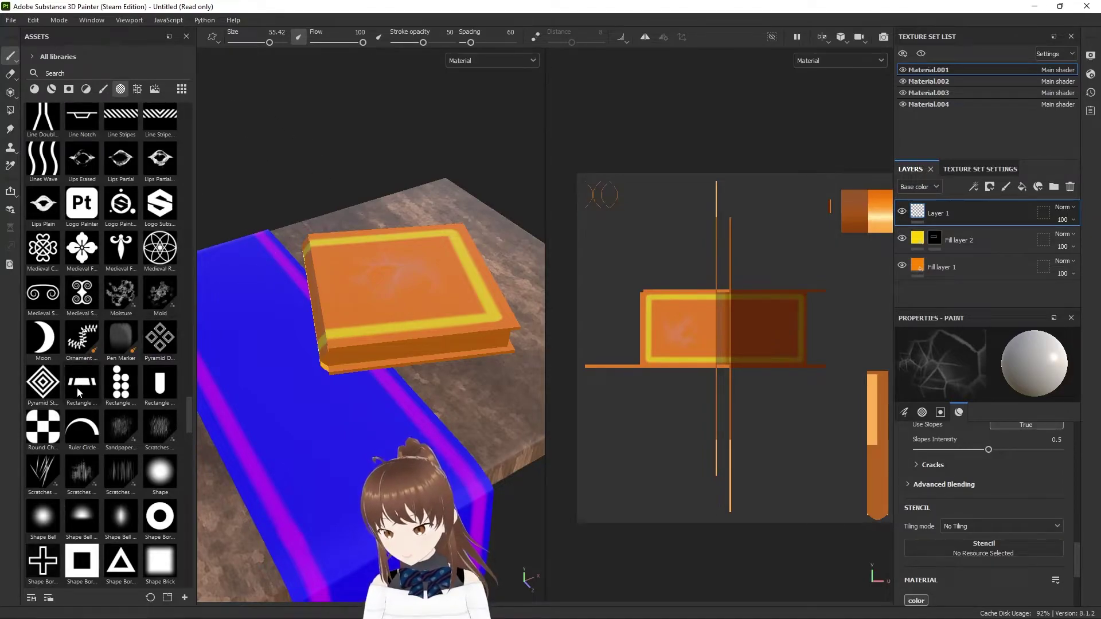
scroll(79, 393, down, 3)
click(162, 207)
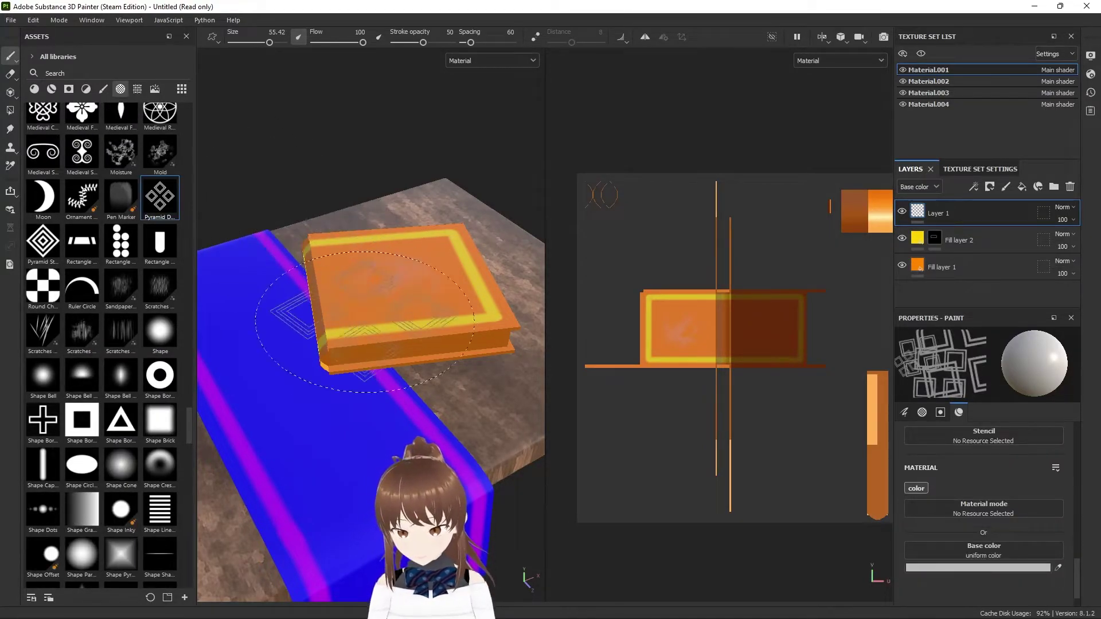
Restore stroke opacity to 100, view the book cover square-on, and shrink the brush to about 32.
drag(423, 42, 451, 43)
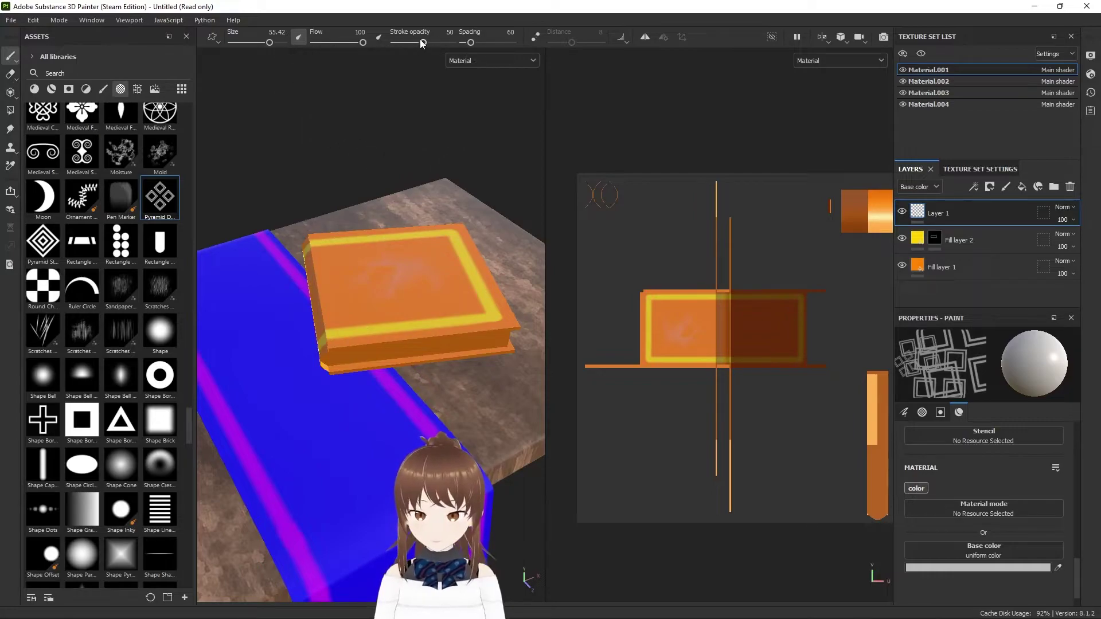
alt+drag(411, 285, 401, 294)
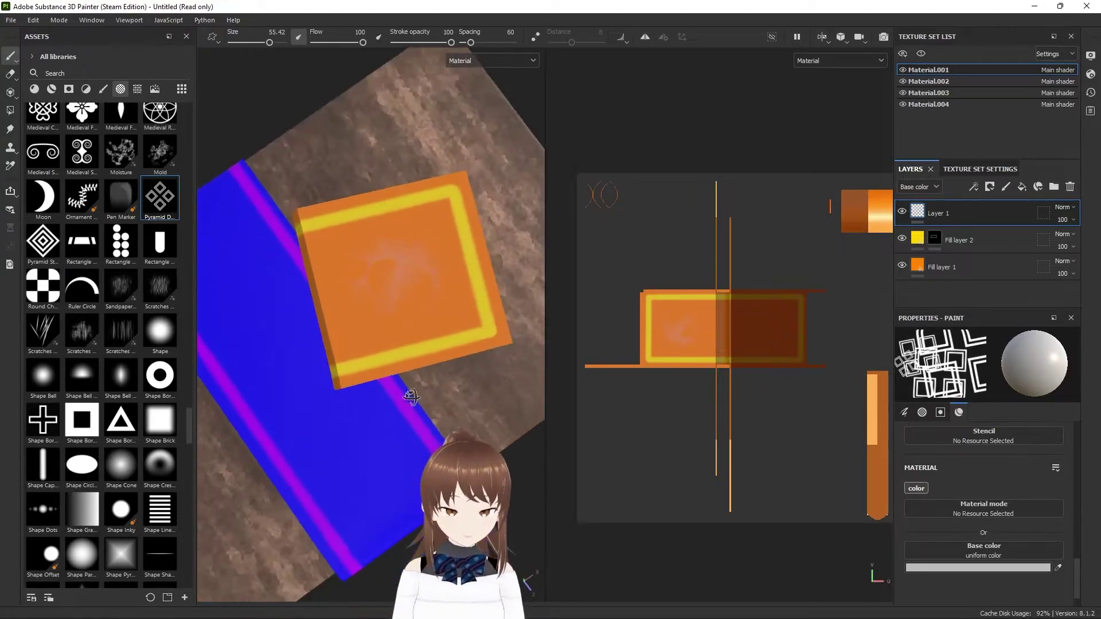
ctrl+right_drag(401, 293, 385, 294)
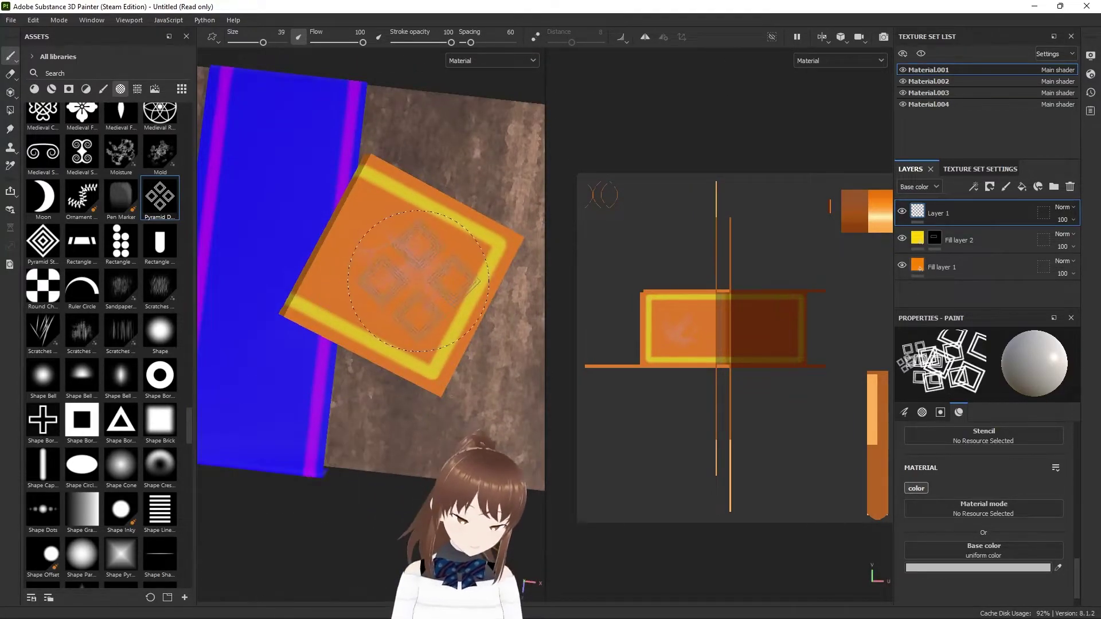
alt+drag(402, 293, 388, 269)
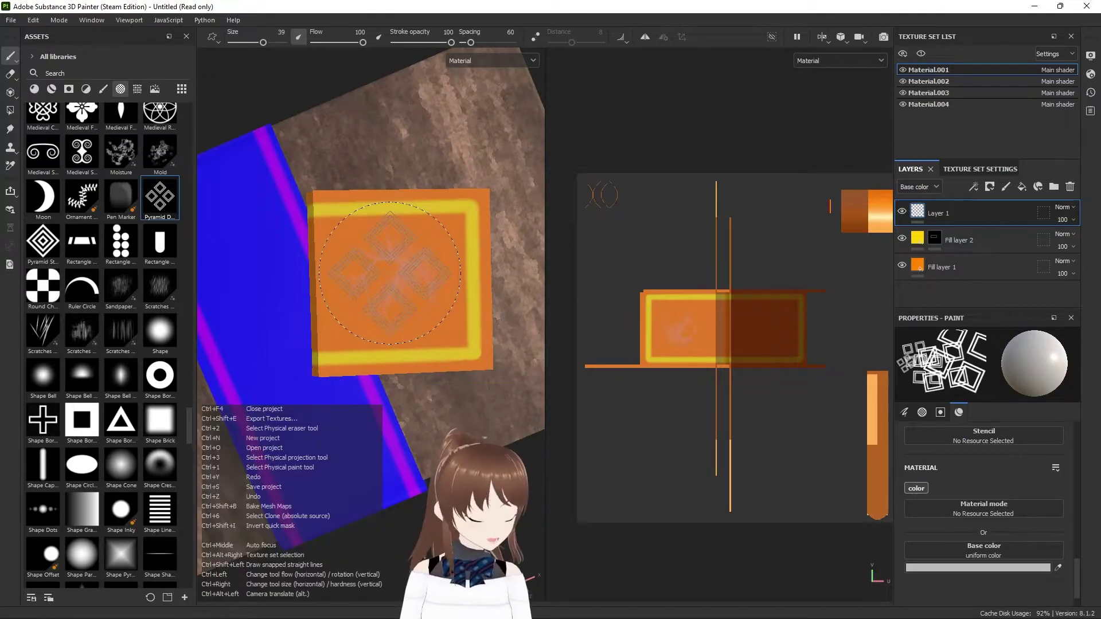
mouse_move(389, 269)
ctrl+right_down()
mouse_move(402, 268)
mouse_move(381, 274)
ctrl+right_up()
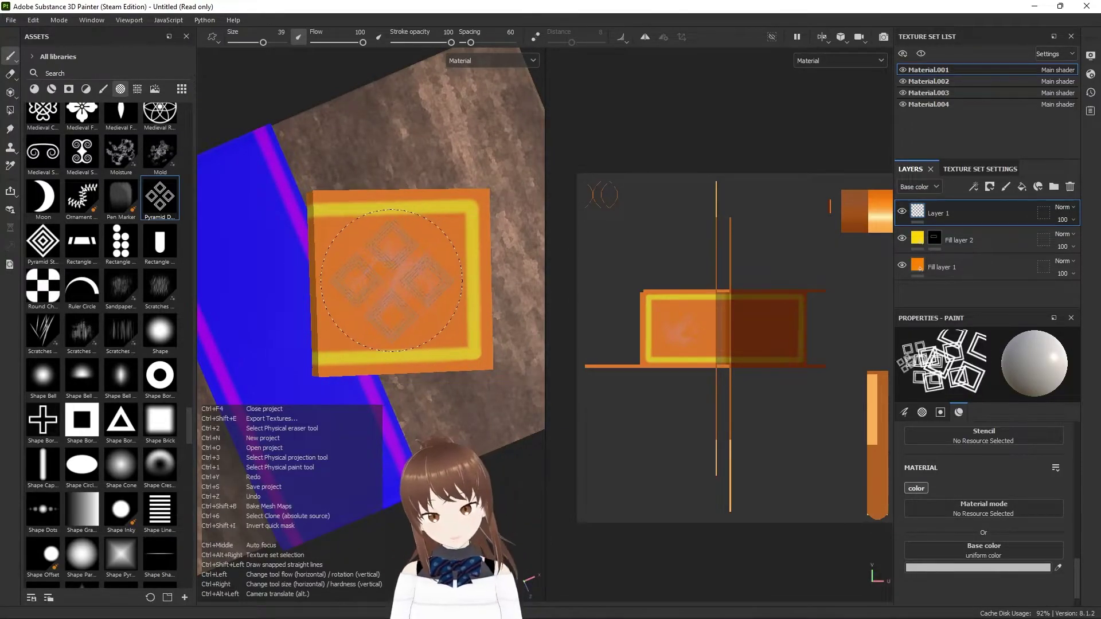
alt+drag(392, 279, 381, 289)
scroll(680, 329, up, 2)
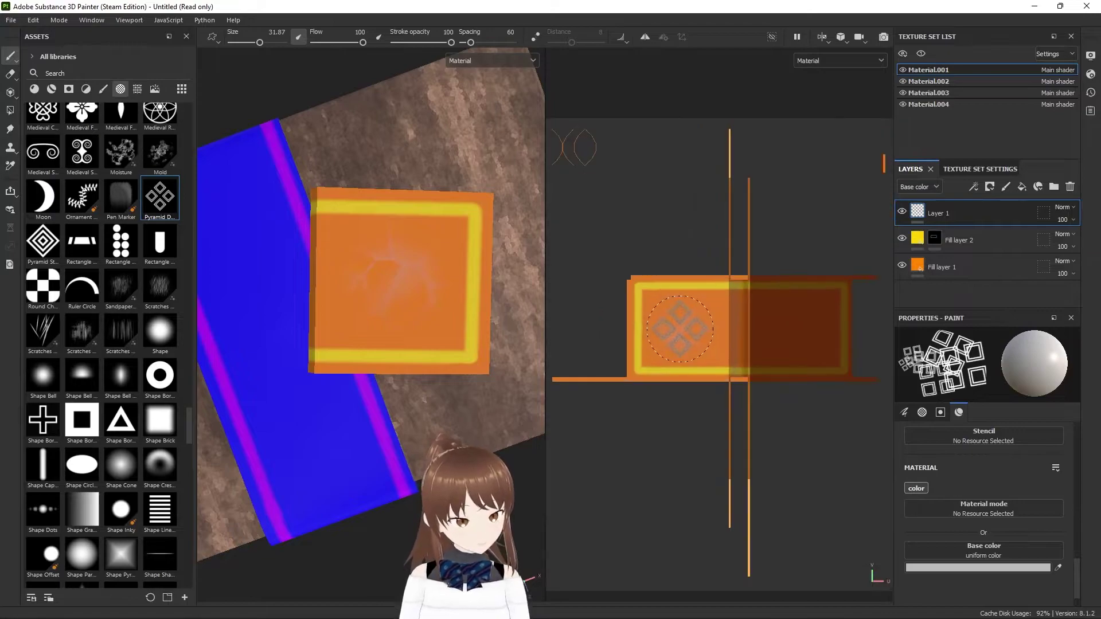
scroll(680, 329, up, 2)
scroll(682, 328, up, 1)
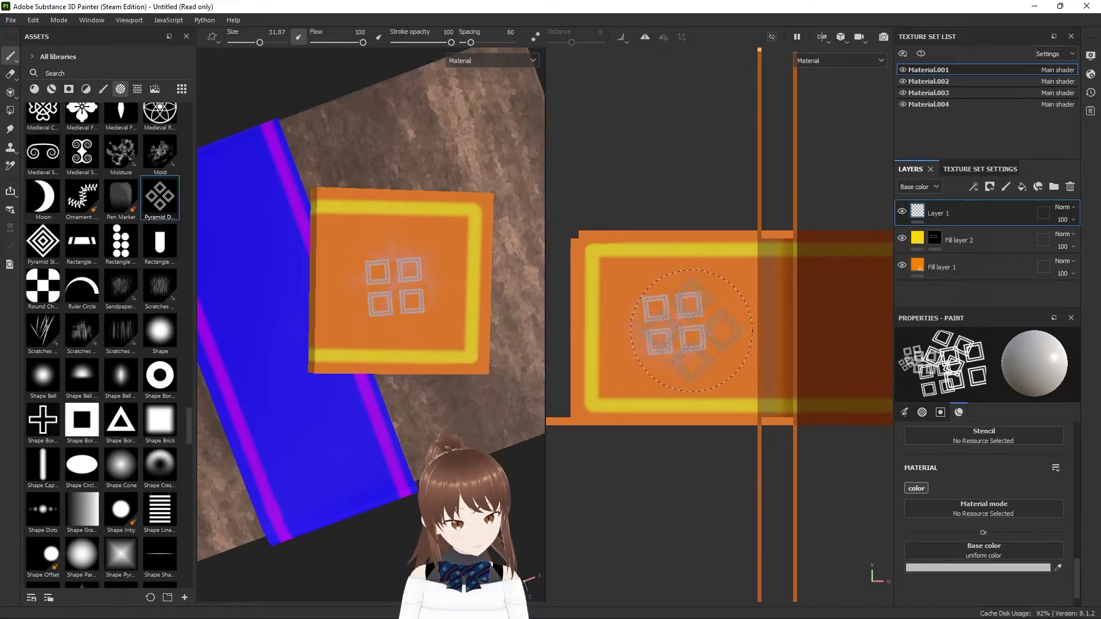
Rotate the Pyramid alpha stamp about 45° and set brush spacing to 400, then 5.
alt+right_drag(676, 324, 685, 332)
mouse_move(684, 330)
alt+mouse_down()
mouse_move(667, 323)
mouse_move(679, 324)
alt+mouse_up()
mouse_move(687, 324)
ctrl+right_down()
mouse_move(655, 315)
mouse_move(664, 326)
ctrl+right_up()
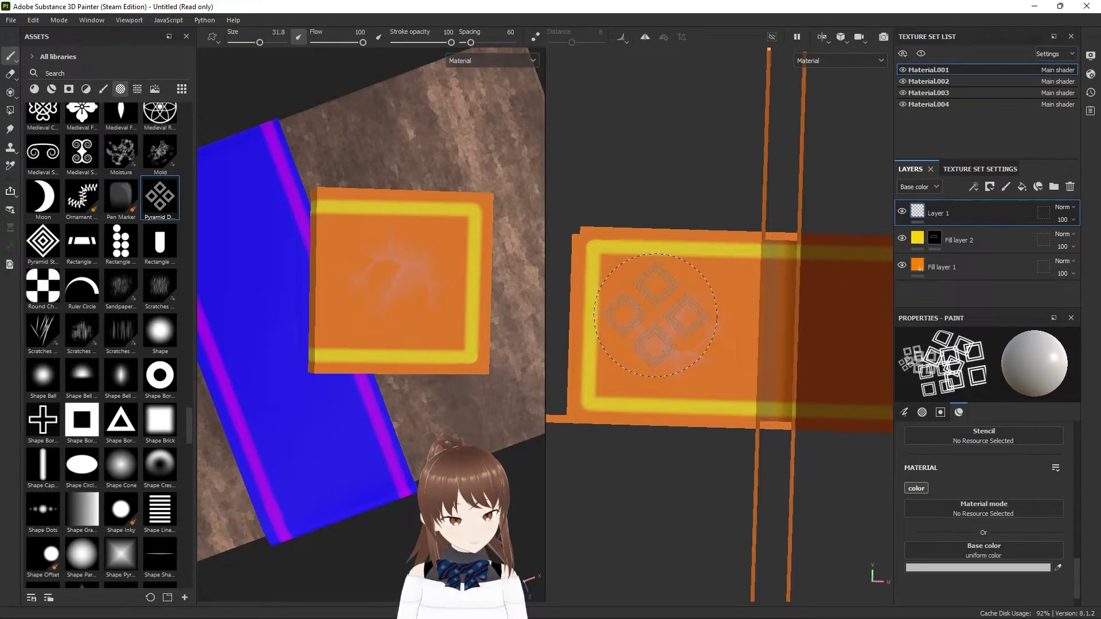
ctrl+drag(664, 326, 671, 334)
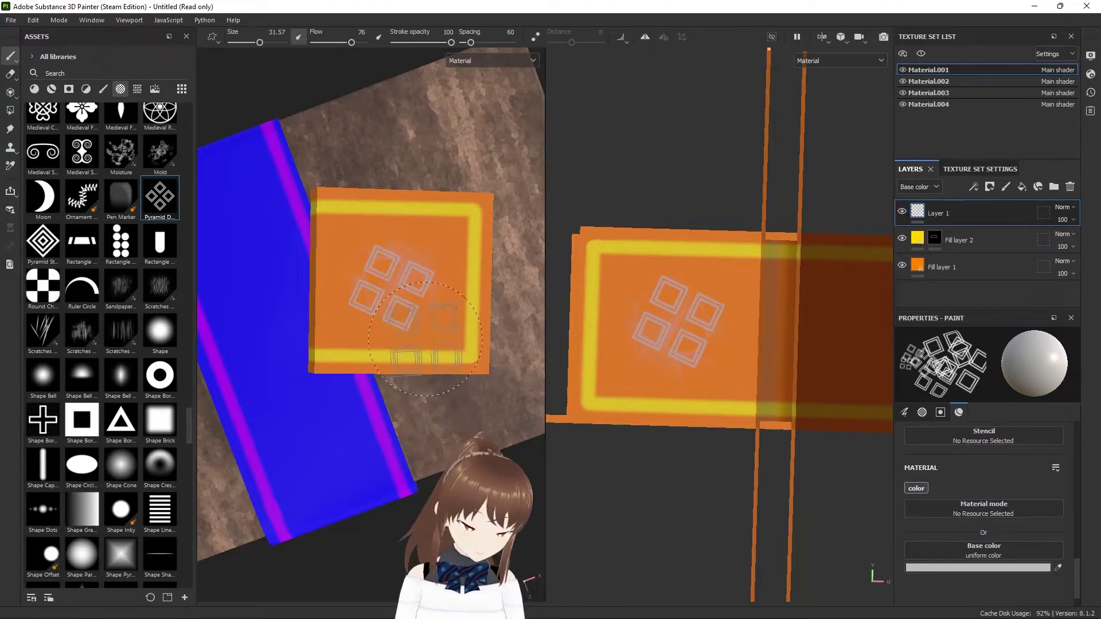
ctrl+drag(681, 319, 681, 319)
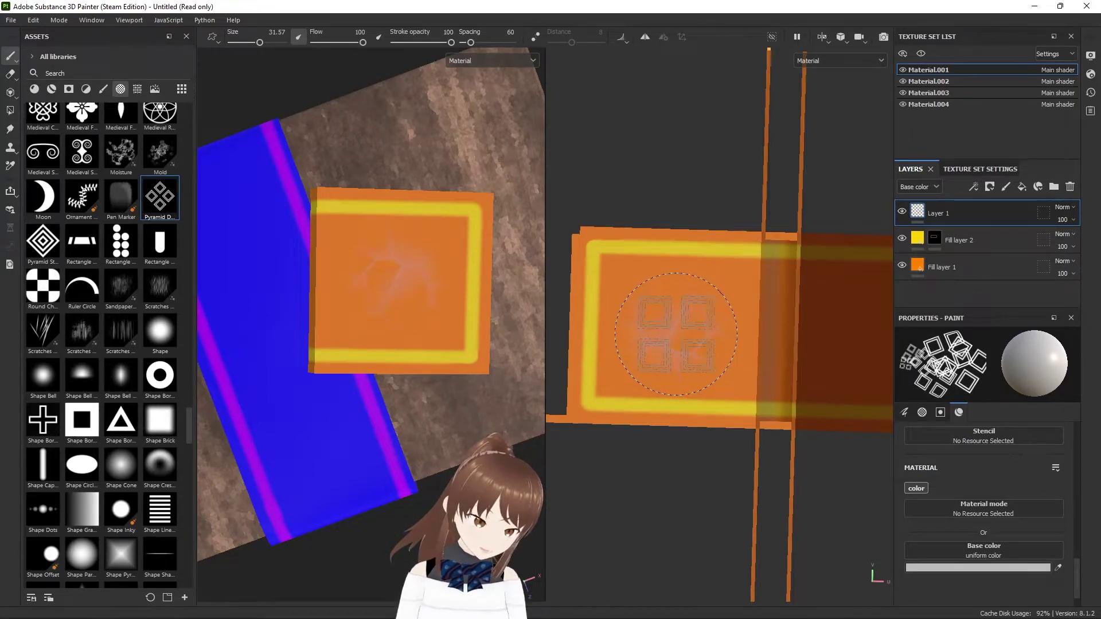
ctrl+drag(675, 299, 676, 294)
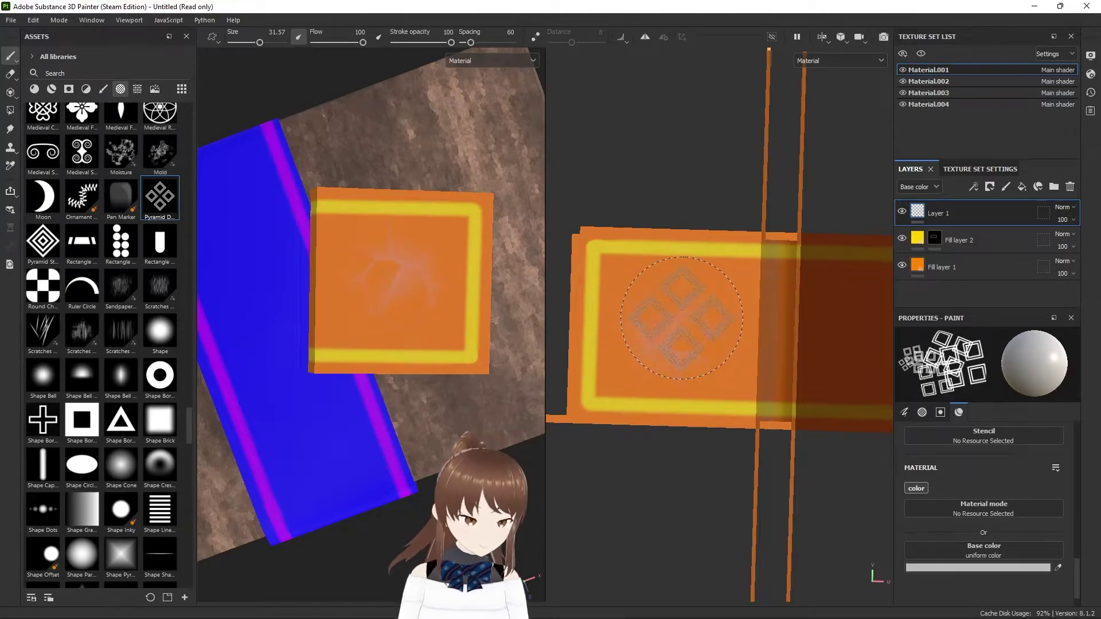
ctrl+drag(674, 326, 674, 321)
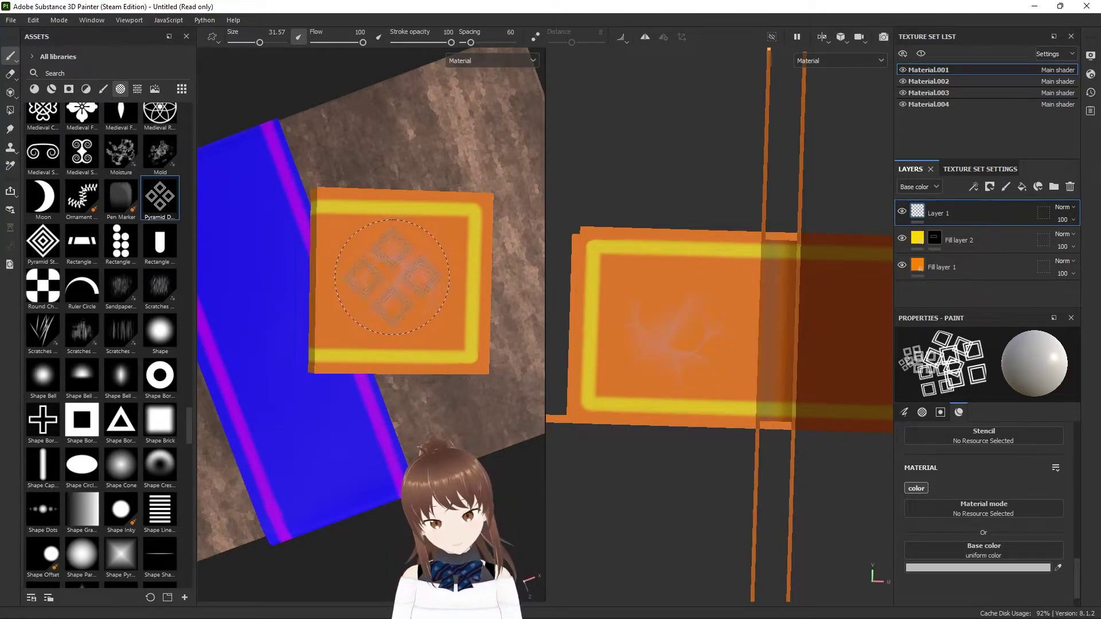
ctrl+drag(392, 277, 395, 278)
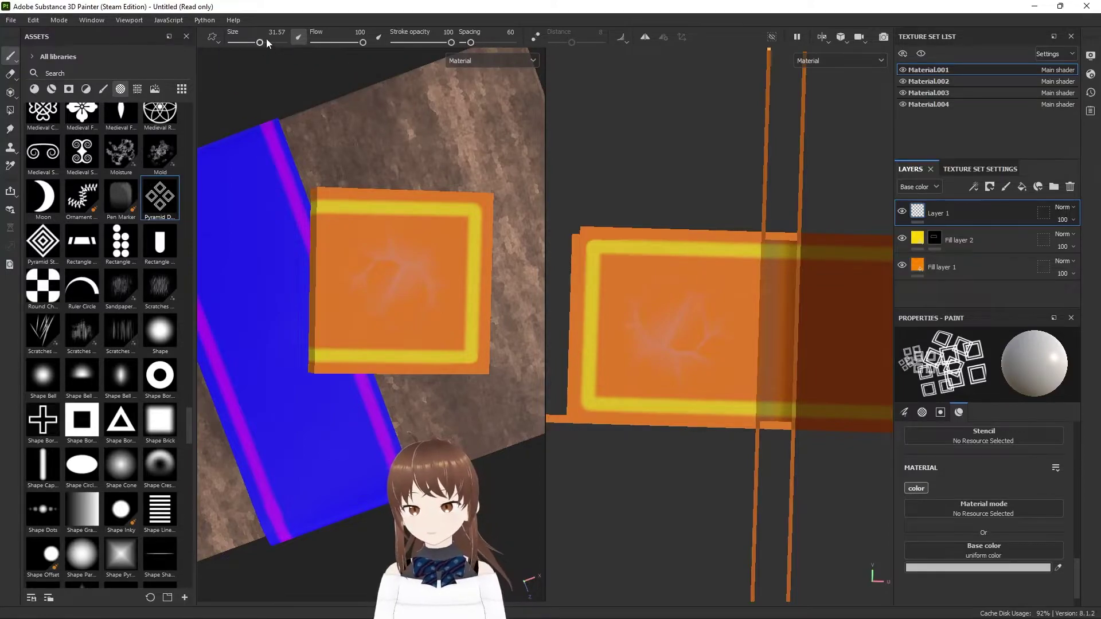
drag(474, 43, 553, 53)
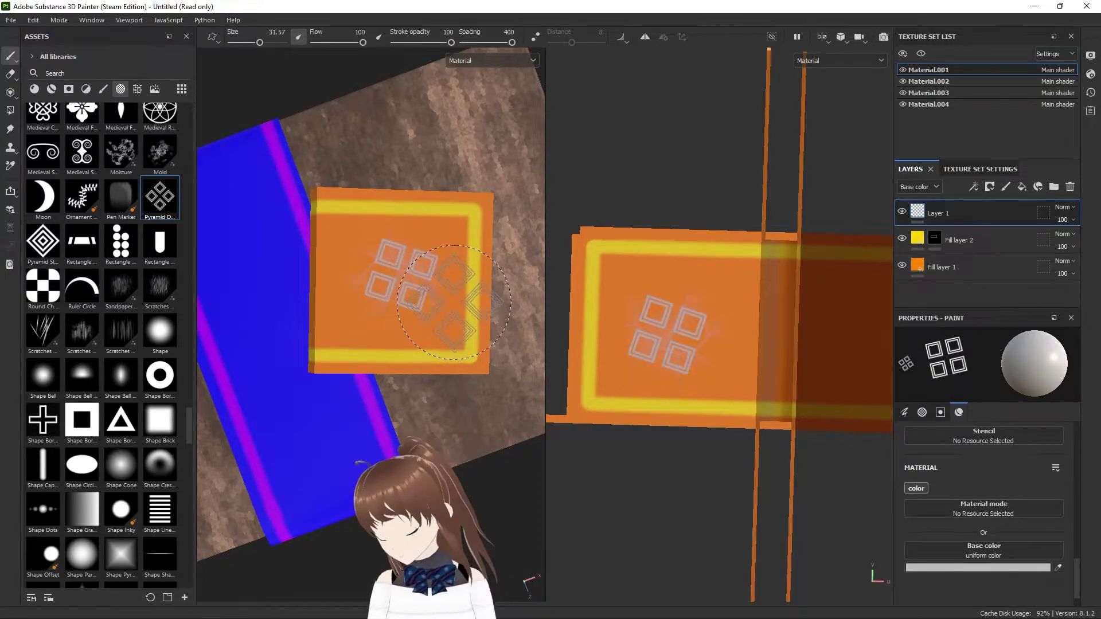
drag(512, 42, 464, 42)
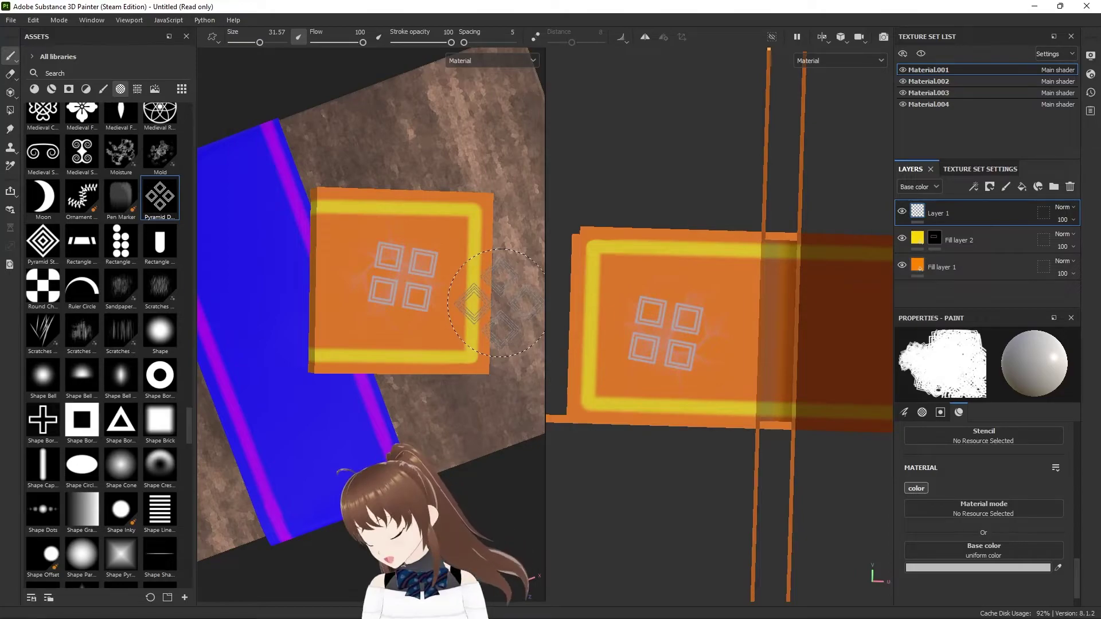
Undo the diamond stamp and try the Star Broken and Stone Noisy brush alphas.
key(ctrl+z)
scroll(97, 332, down, 5)
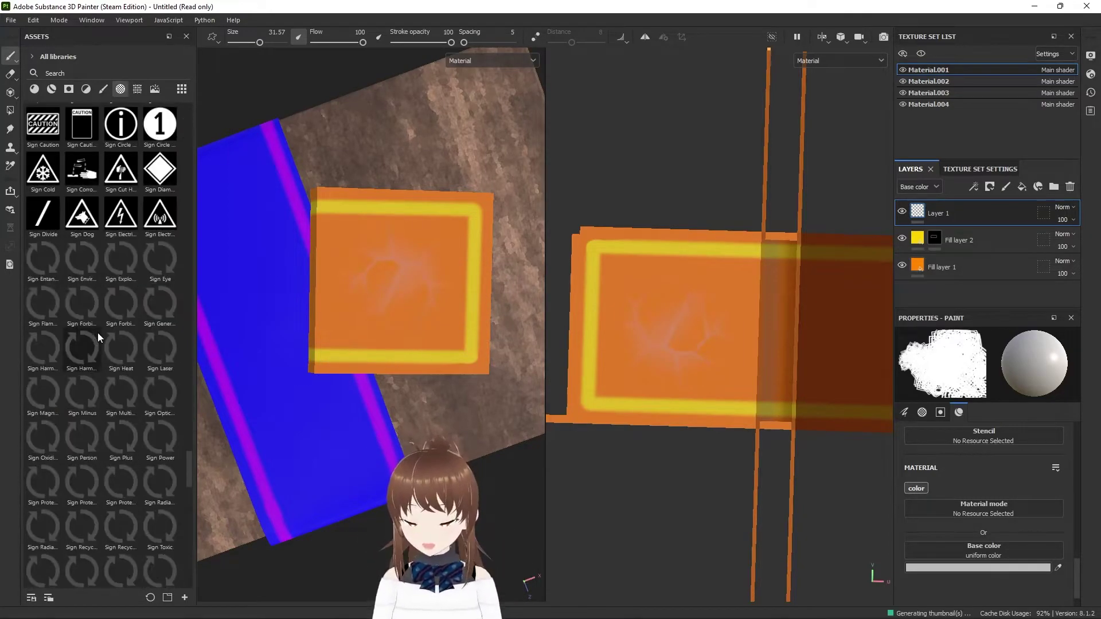
scroll(102, 329, down, 5)
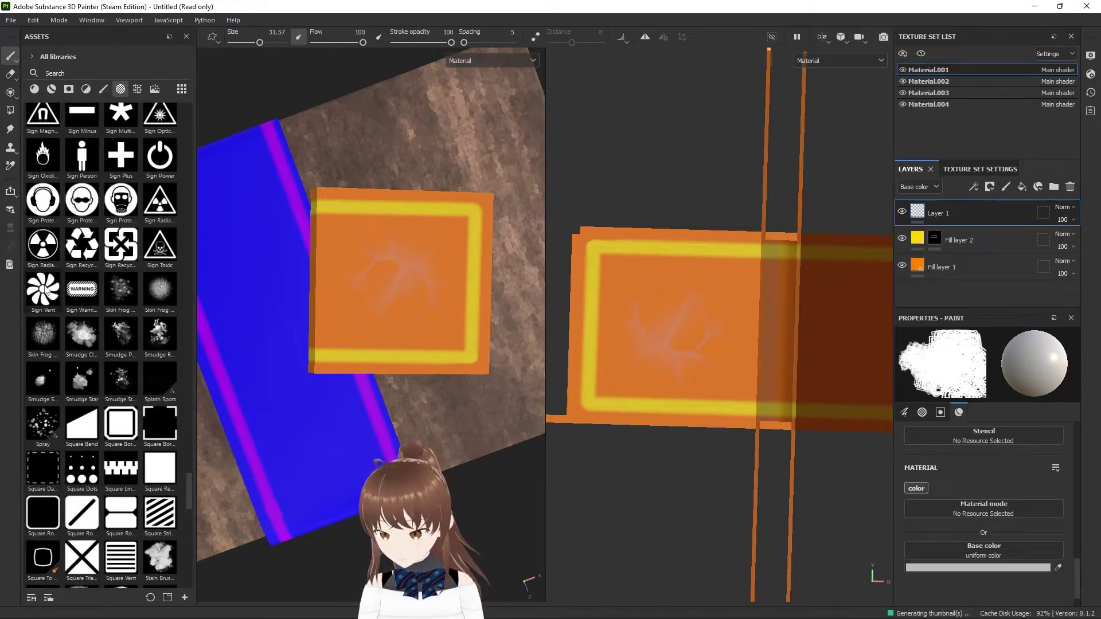
scroll(131, 287, down, 5)
scroll(131, 287, down, 3)
scroll(131, 287, down, 3)
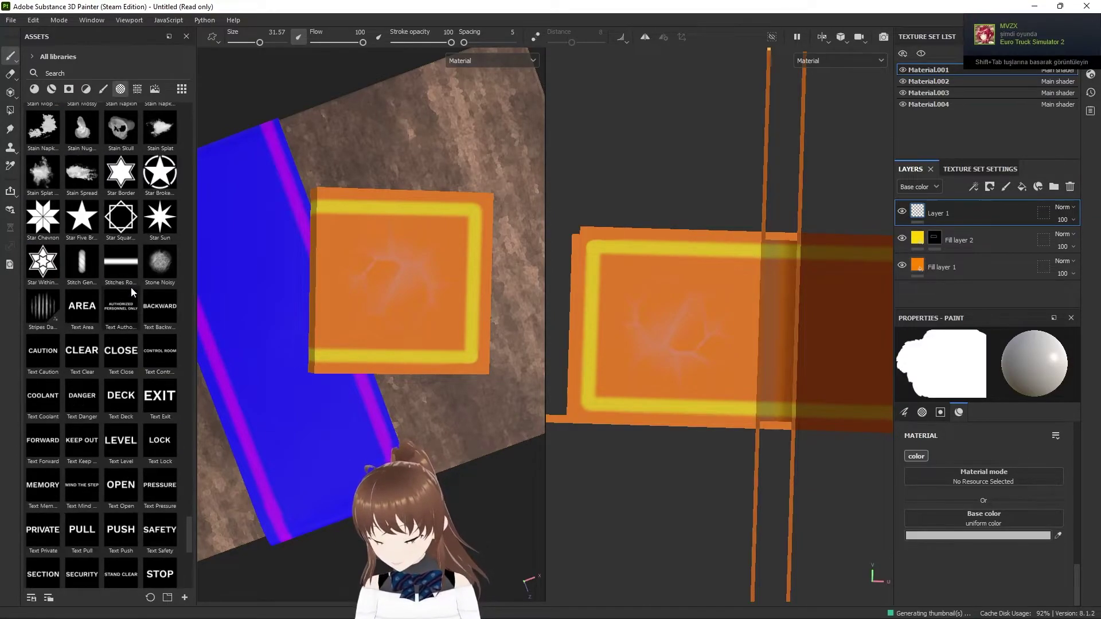
click(156, 175)
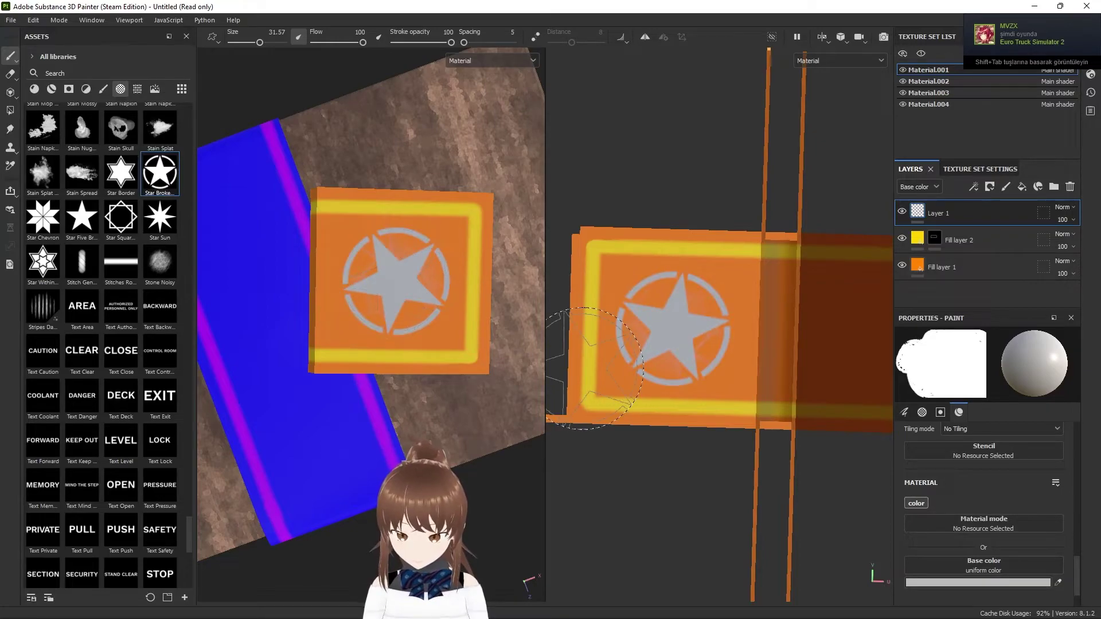
click(160, 274)
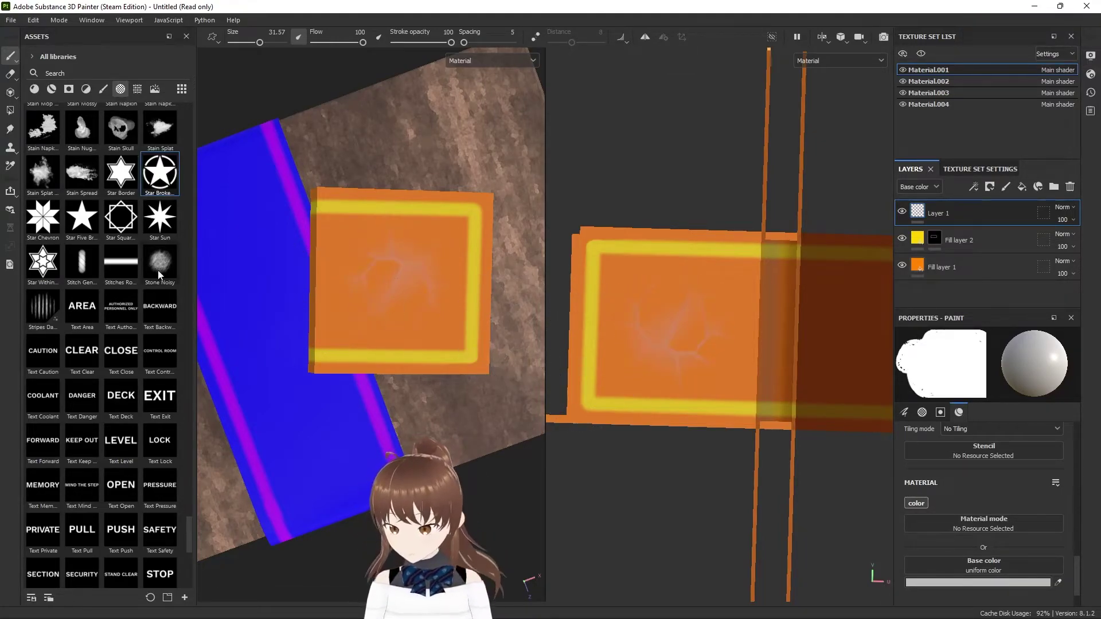
Switch to the Medieval rosette alpha and stamp it at the centre of the cover.
scroll(134, 229, down, 3)
scroll(126, 252, down, 4)
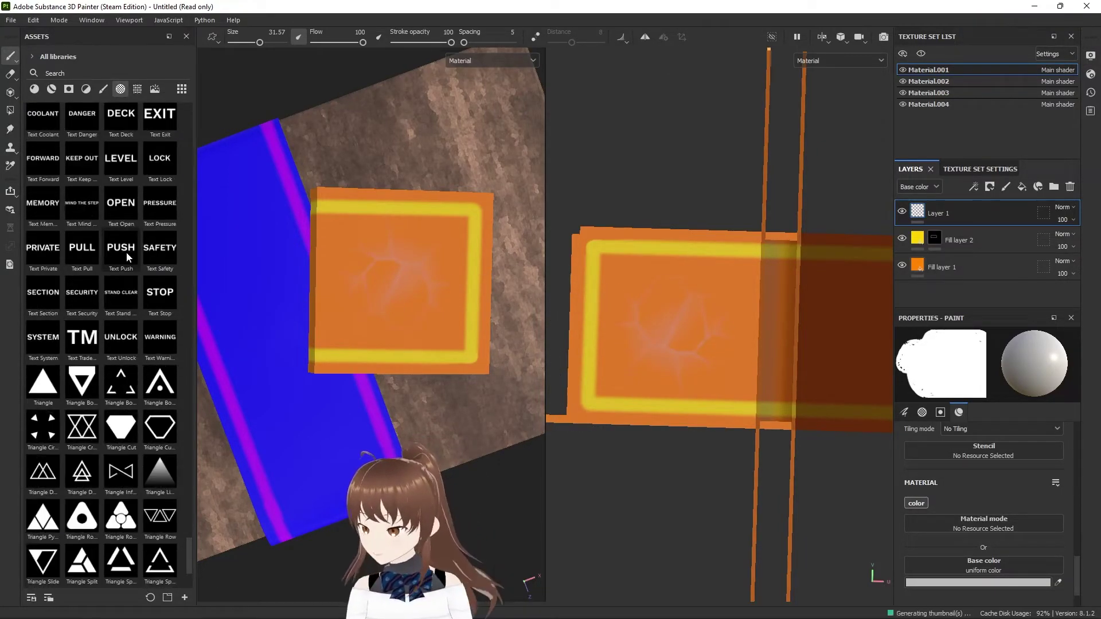
scroll(127, 253, down, 3)
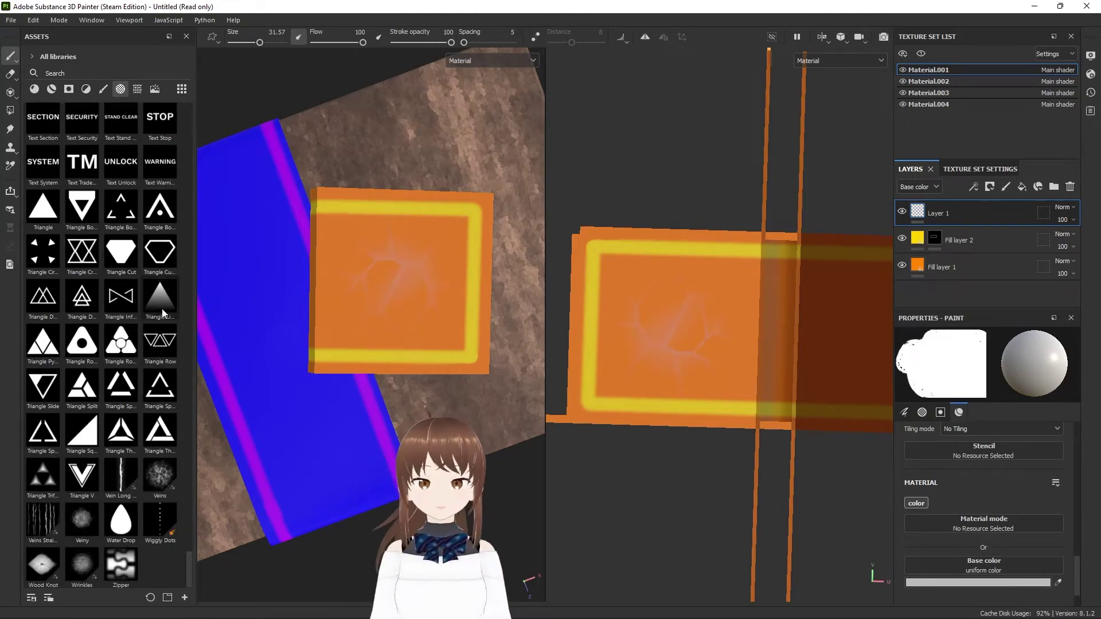
scroll(162, 309, up, 5)
scroll(163, 312, up, 5)
scroll(162, 310, up, 2)
scroll(160, 307, up, 3)
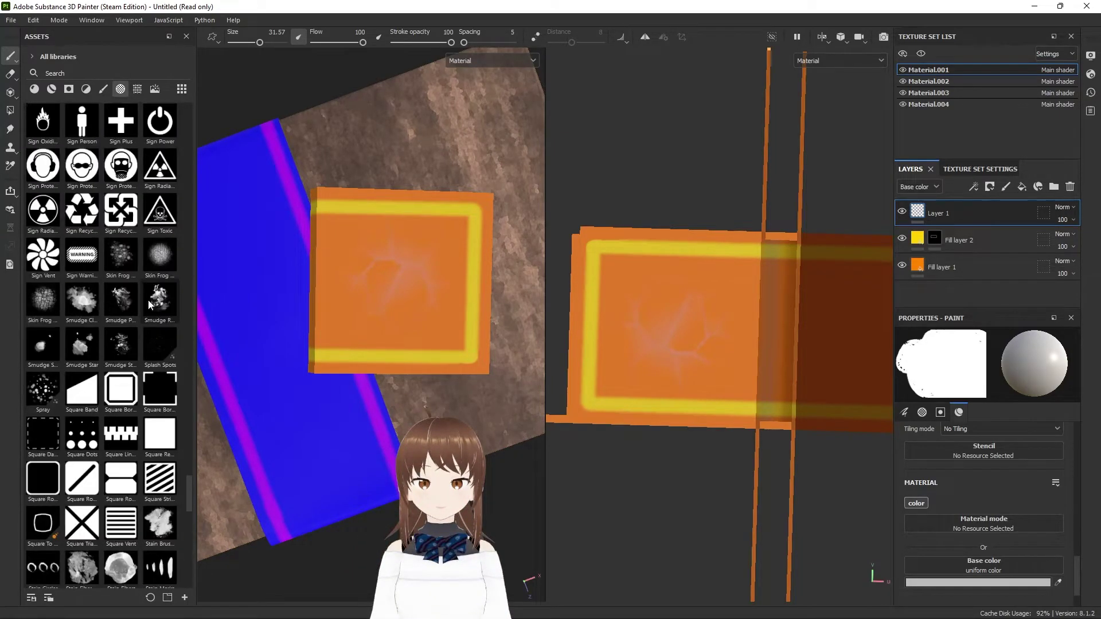
scroll(155, 305, up, 3)
scroll(148, 304, up, 3)
scroll(148, 303, up, 2)
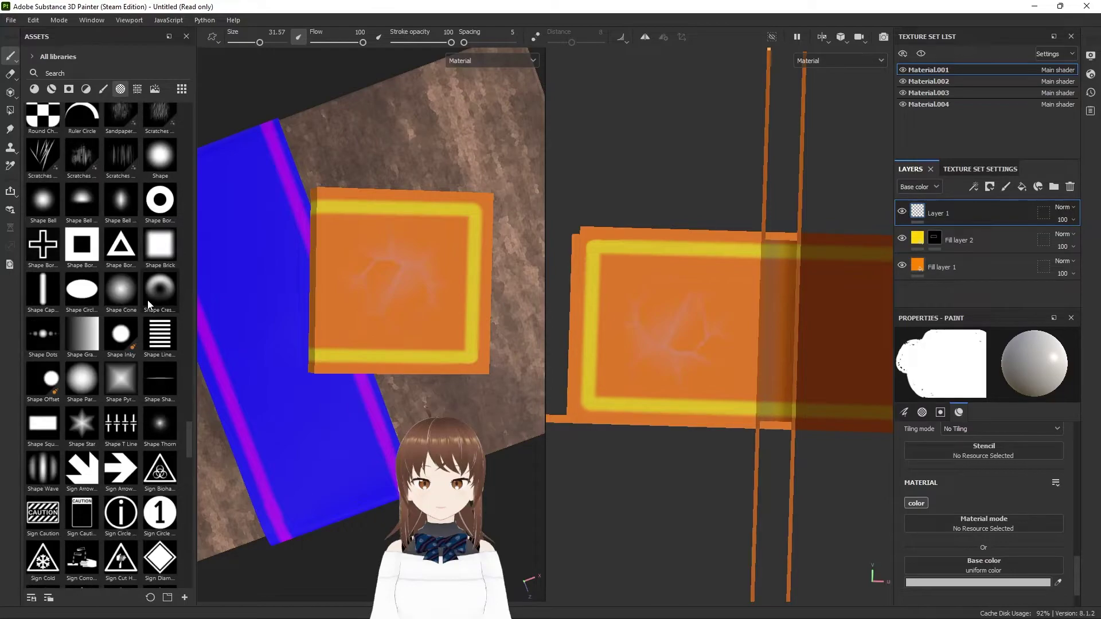
scroll(148, 304, up, 3)
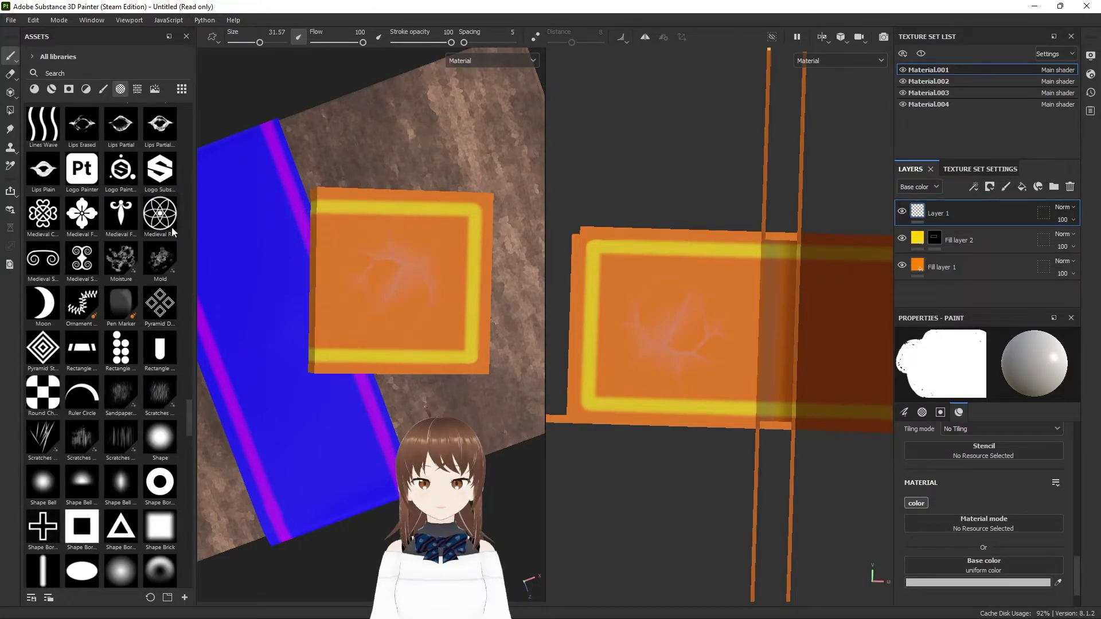
click(160, 214)
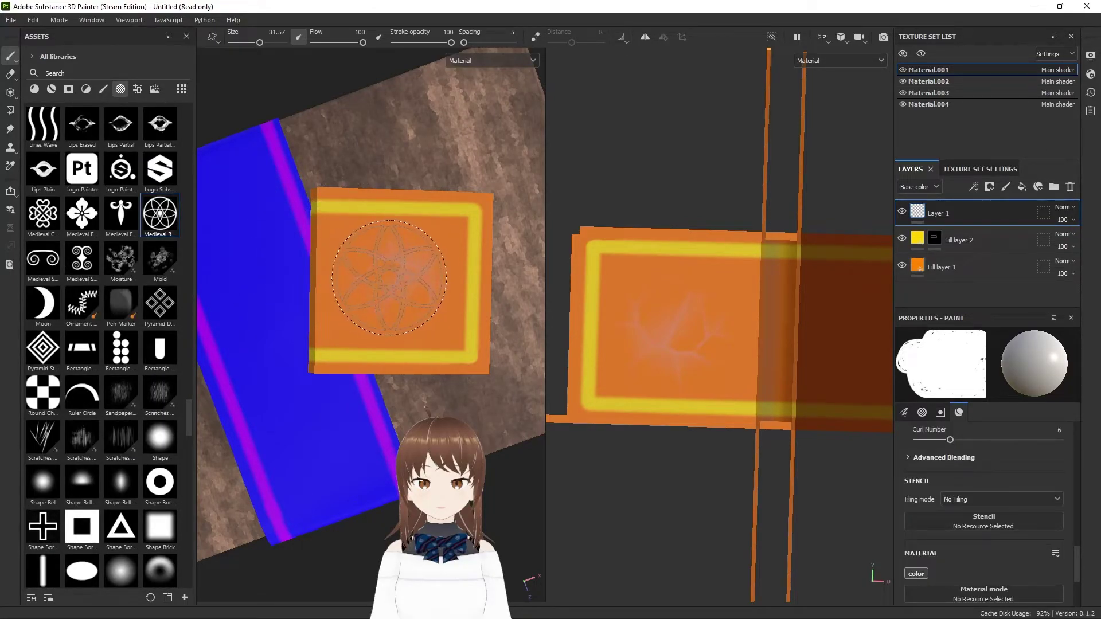
click(395, 277)
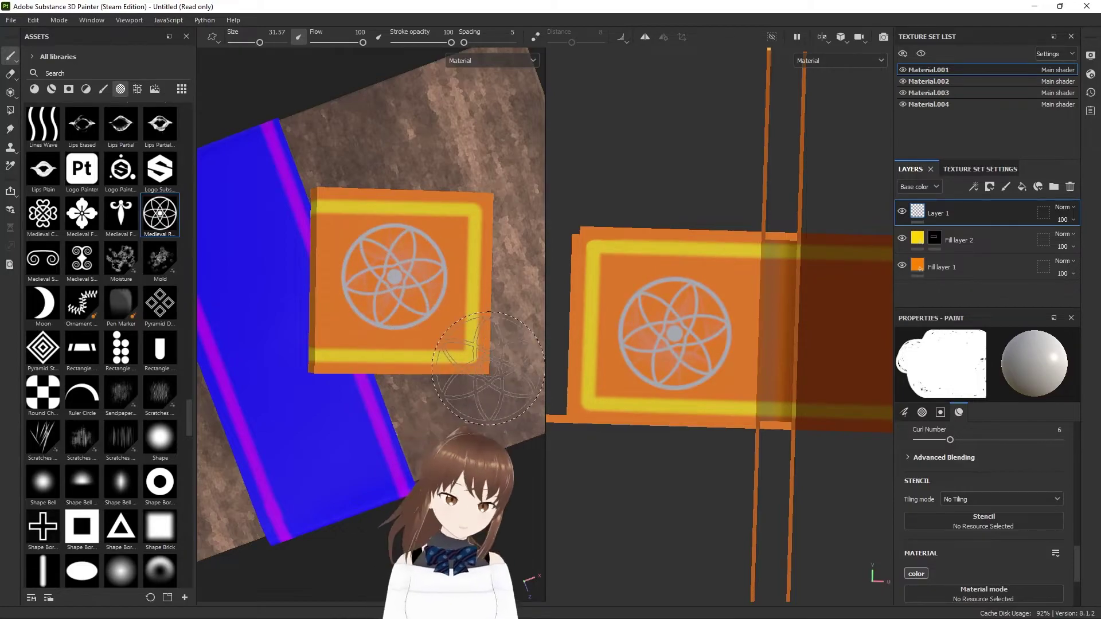
mouse_move(396, 276)
alt+mouse_down()
mouse_move(427, 281)
mouse_move(388, 179)
mouse_move(444, 201)
mouse_move(494, 320)
alt+mouse_up()
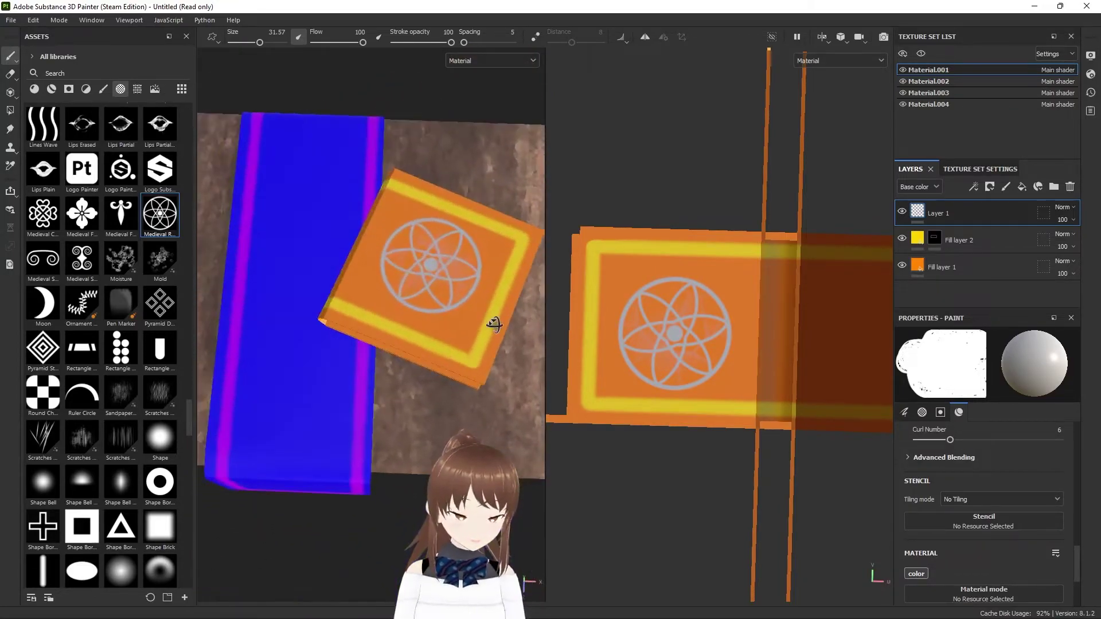
Give Layer 1 a Blur Slope filter effect to roughen the grey rosette.
right_click(988, 212)
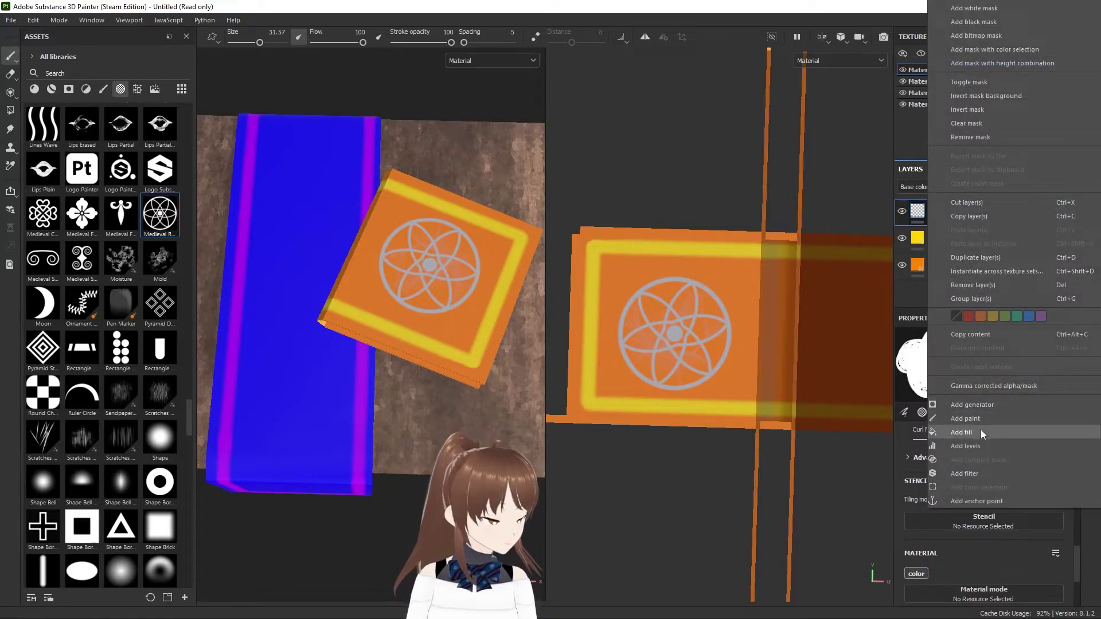
click(978, 472)
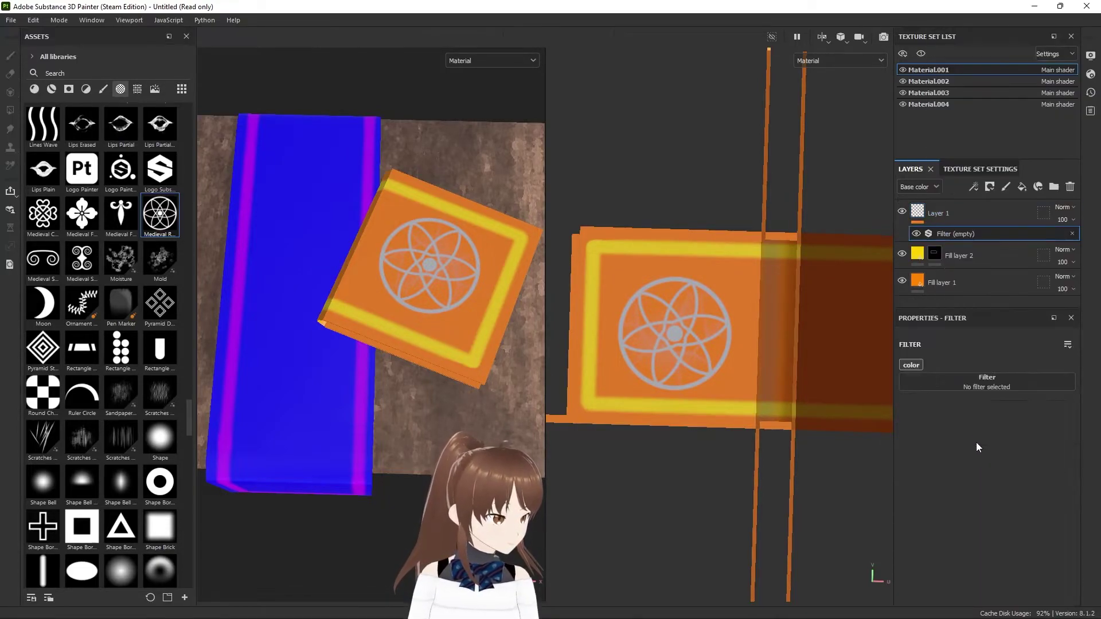
click(979, 385)
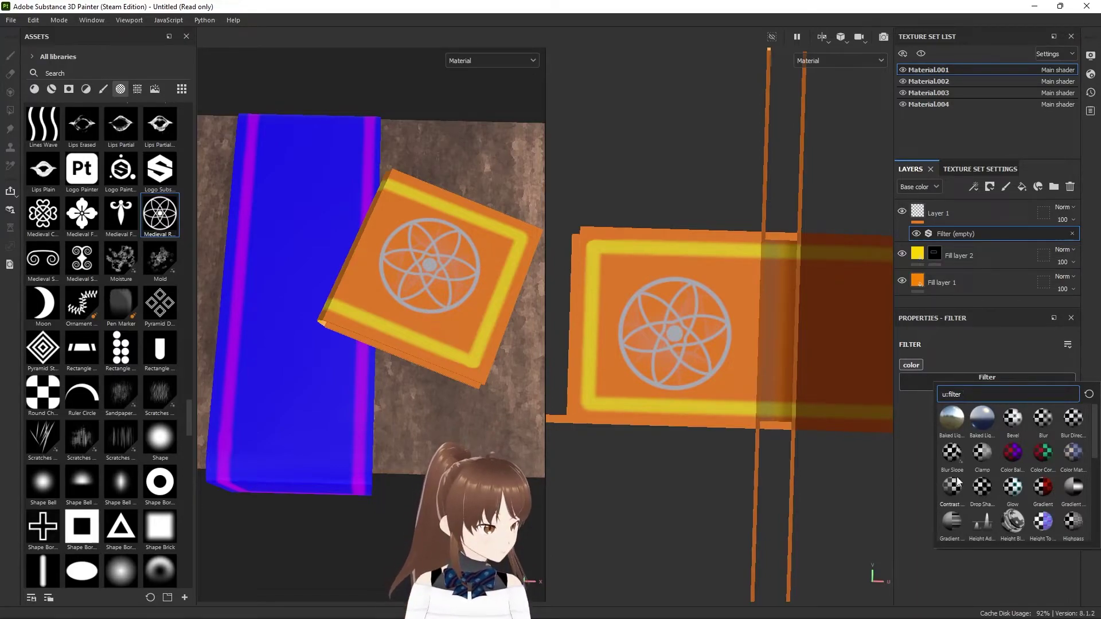
click(951, 453)
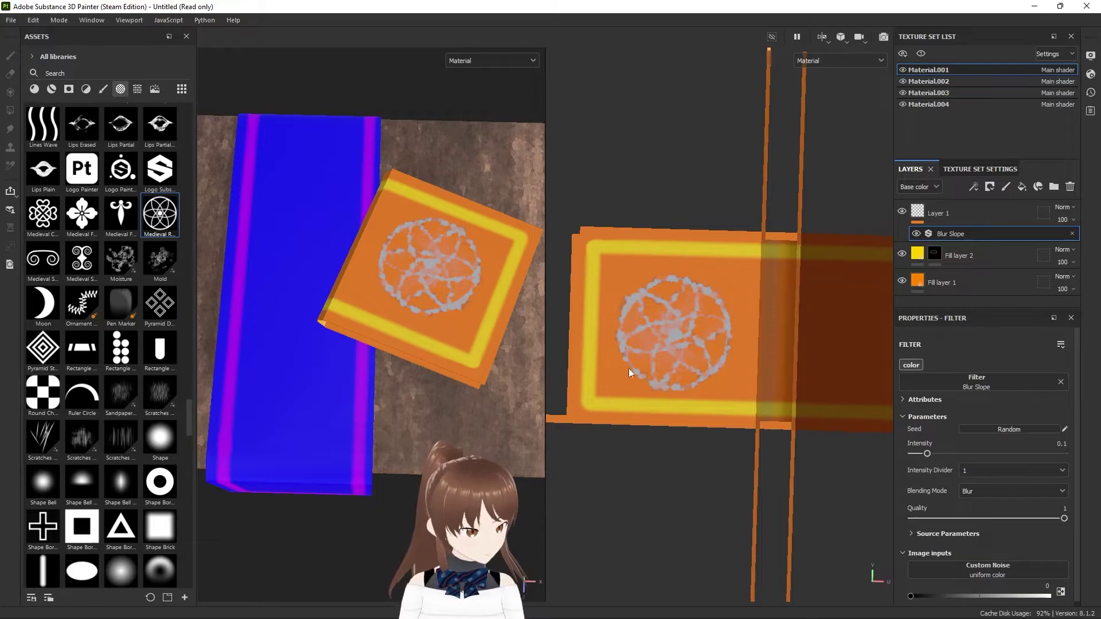
scroll(629, 368, up, 1)
scroll(466, 323, up, 2)
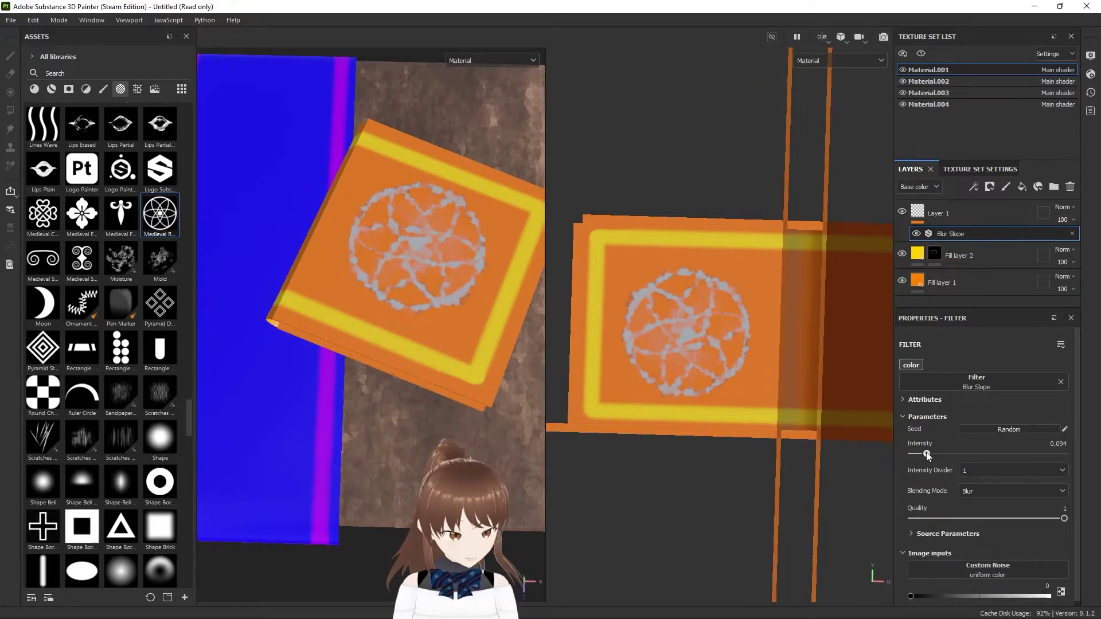
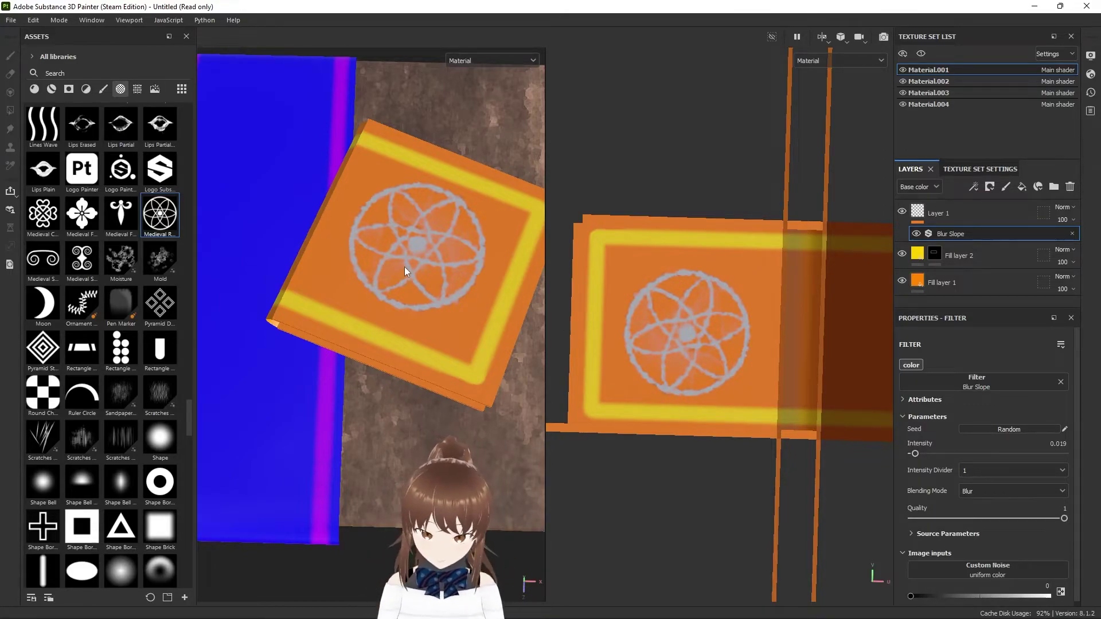
Orbit the 3D view to a low, flatter angle on the book and frame the texture in the 2D view.
scroll(409, 263, up, 2)
scroll(413, 257, up, 2)
scroll(414, 257, down, 3)
scroll(415, 262, down, 2)
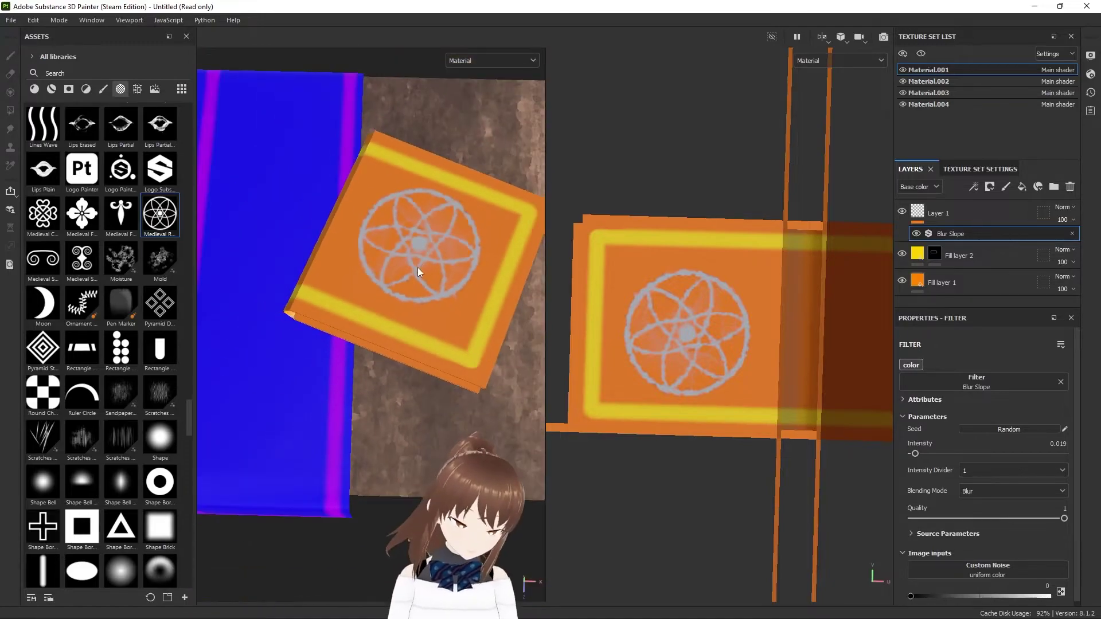
scroll(416, 267, down, 1)
mouse_move(426, 309)
alt+mouse_down()
mouse_move(598, 189)
mouse_move(439, 239)
mouse_move(424, 303)
alt+mouse_up()
scroll(382, 400, up, 2)
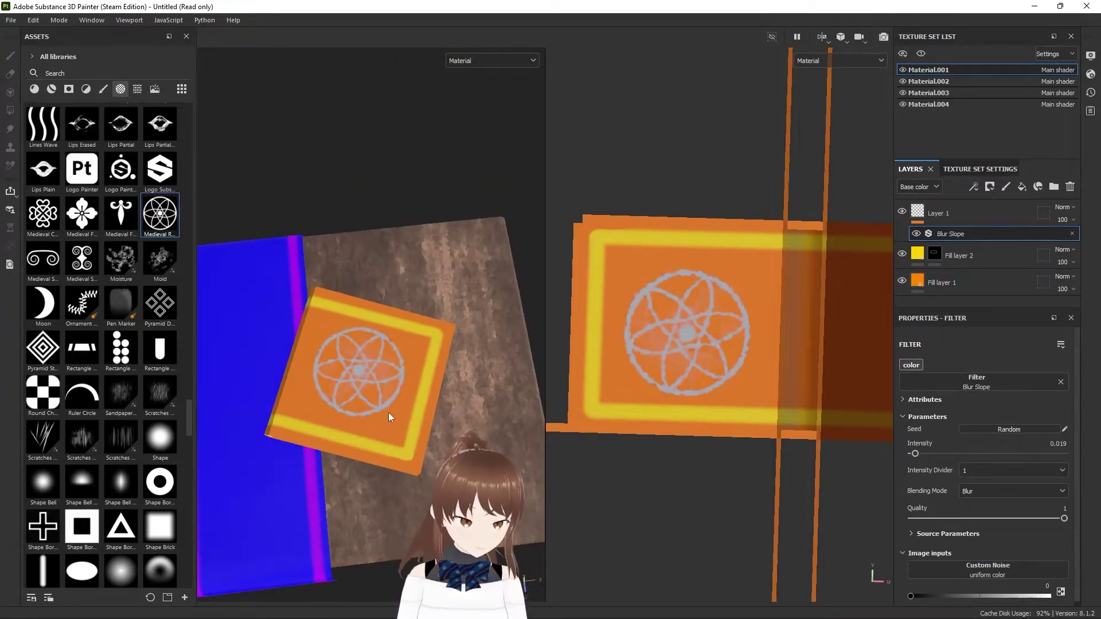
scroll(392, 406, up, 2)
alt+drag(391, 406, 404, 342)
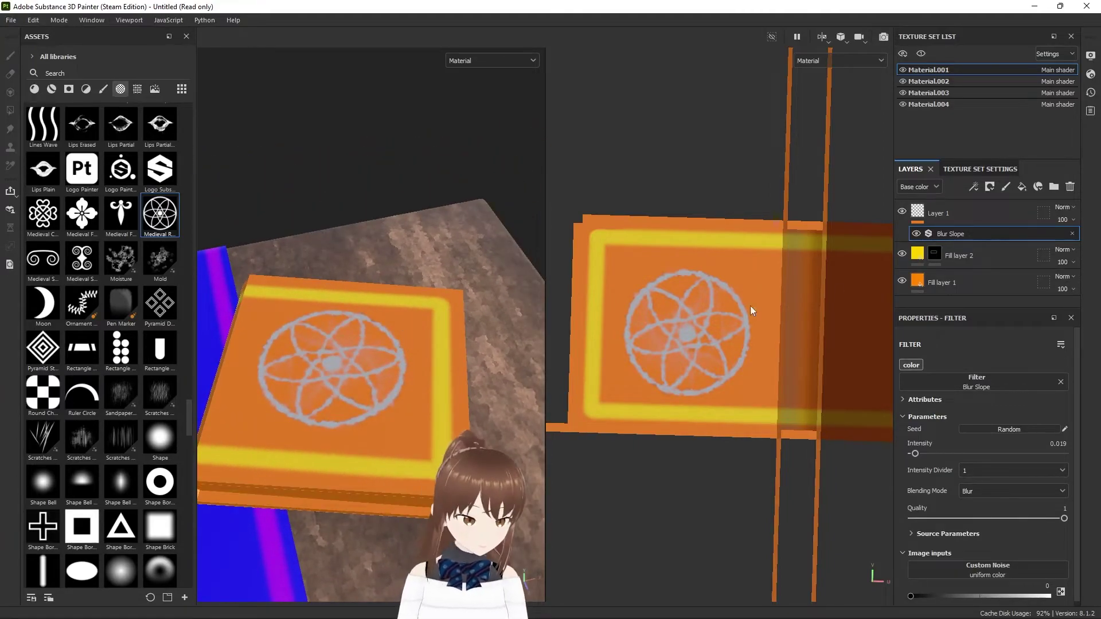
scroll(716, 321, down, 3)
middle_drag(716, 321, 802, 276)
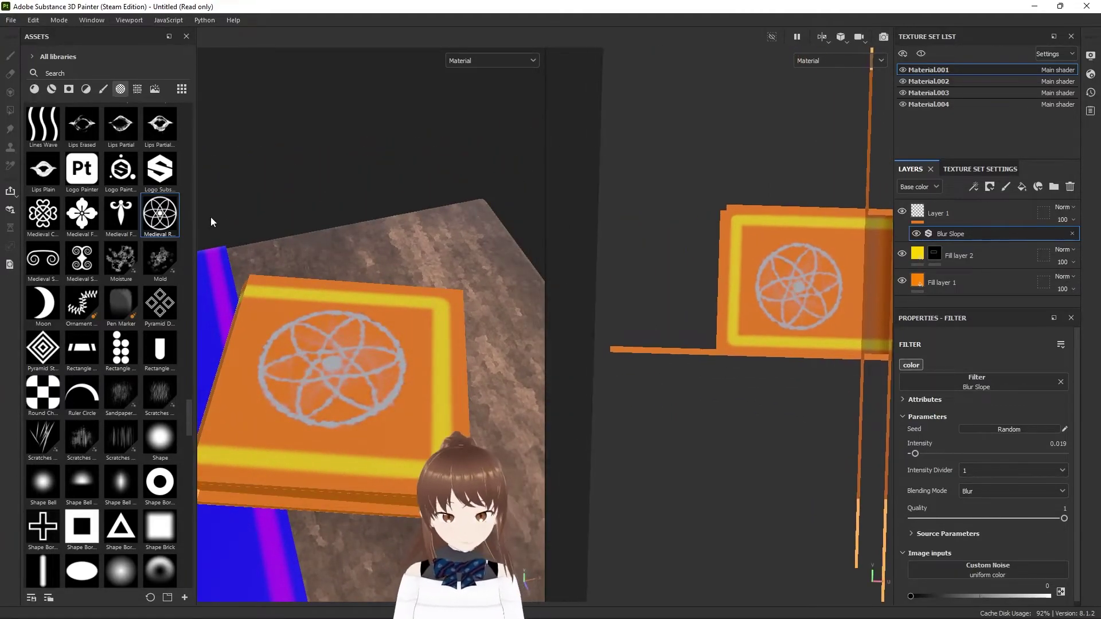
Filter the asset library to brushes, search 'dirt' and select the Dirt 1 brush.
click(103, 89)
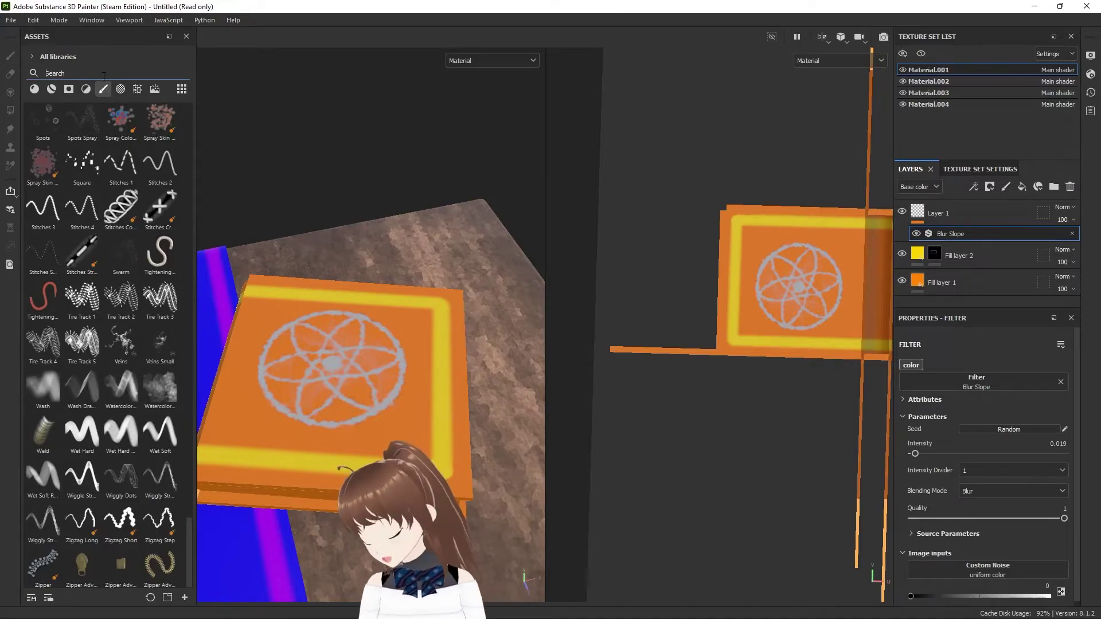
text(dirt)
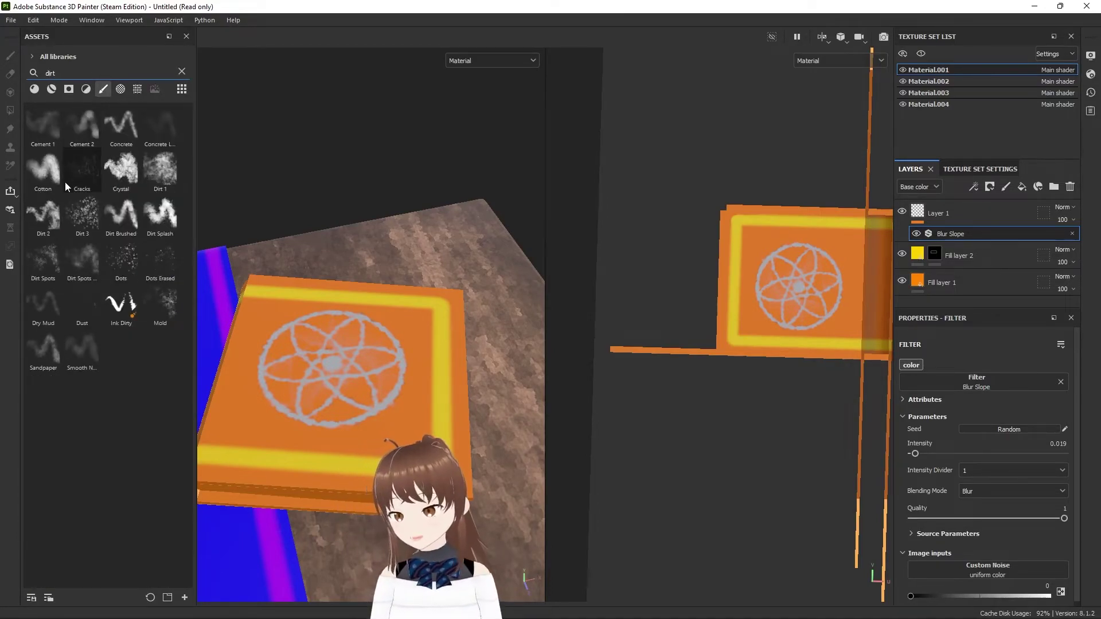
click(160, 169)
alt+drag(371, 306, 432, 342)
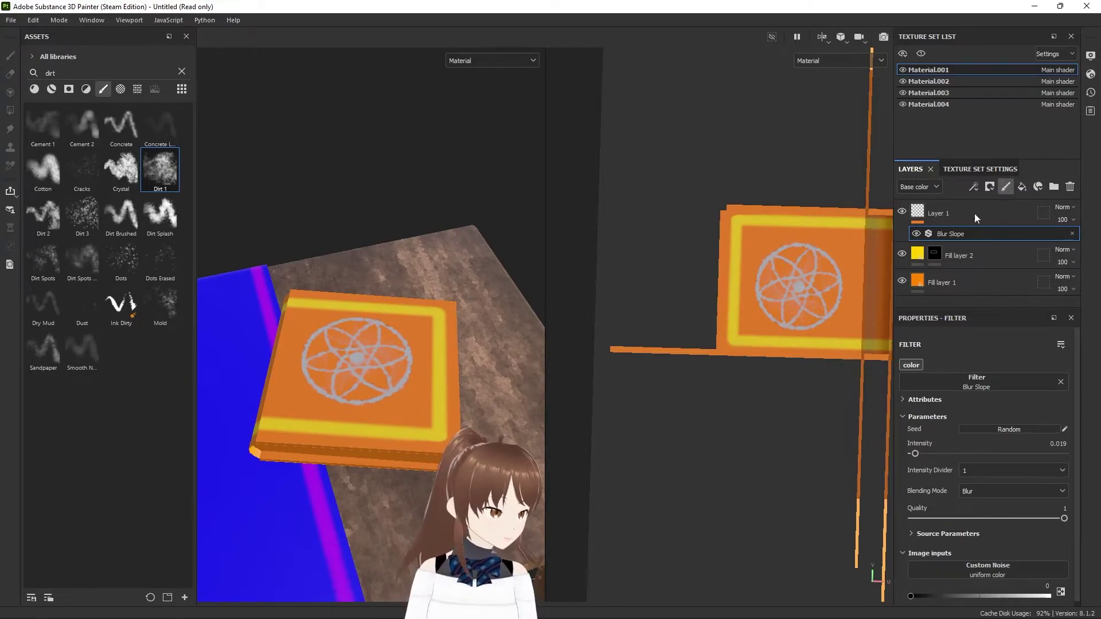
Add a new paint layer above Layer 1.
click(1005, 187)
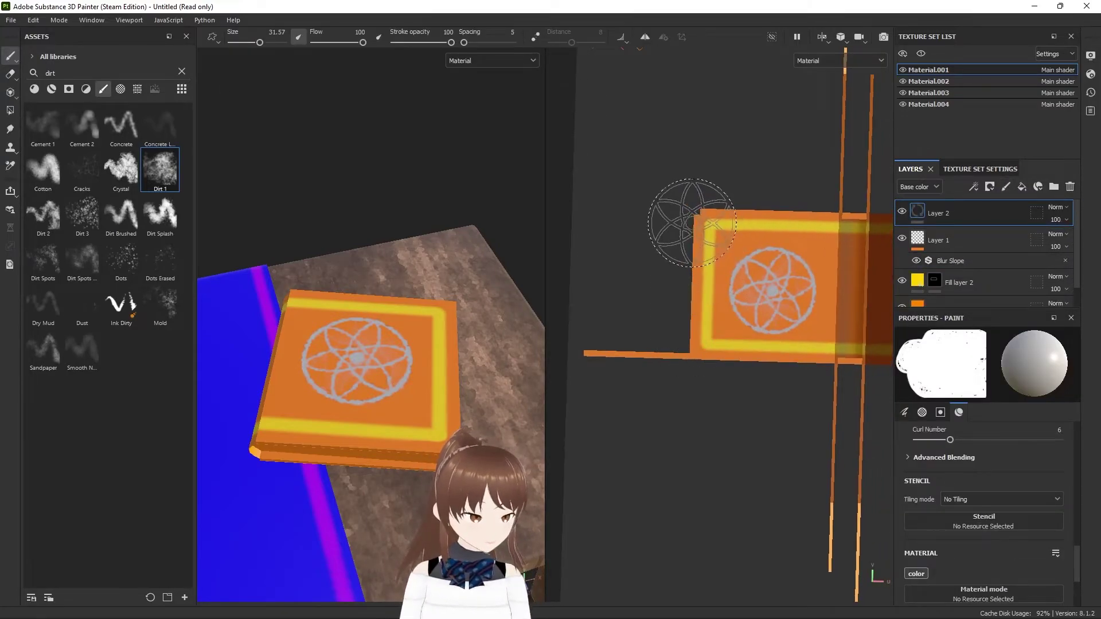
scroll(985, 492, down, 3)
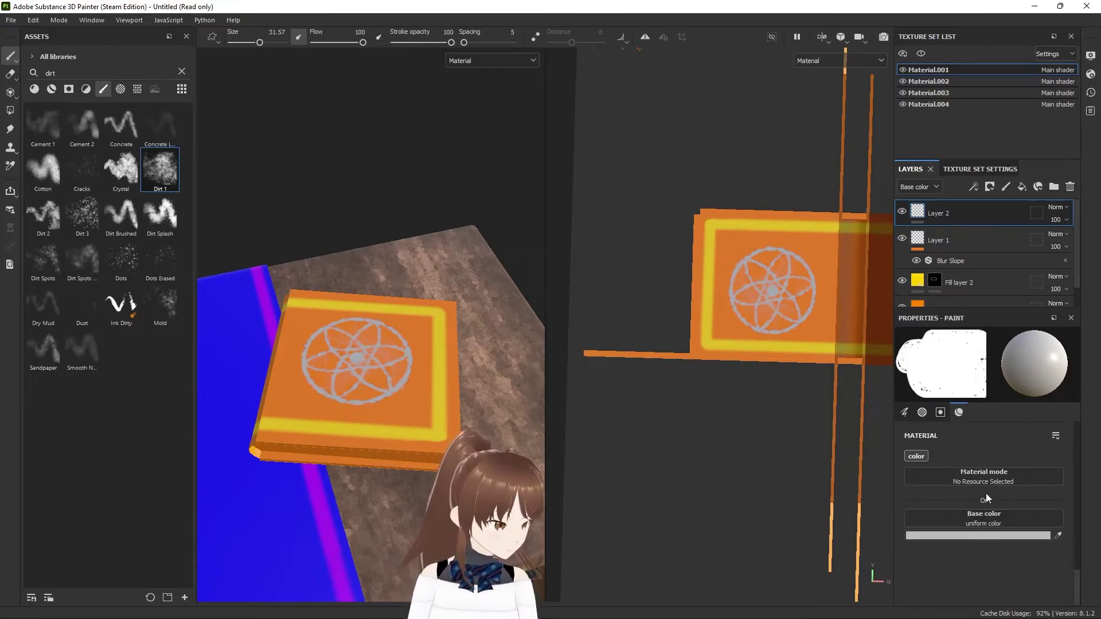
scroll(966, 500, up, 3)
scroll(968, 500, up, 3)
scroll(961, 486, down, 2)
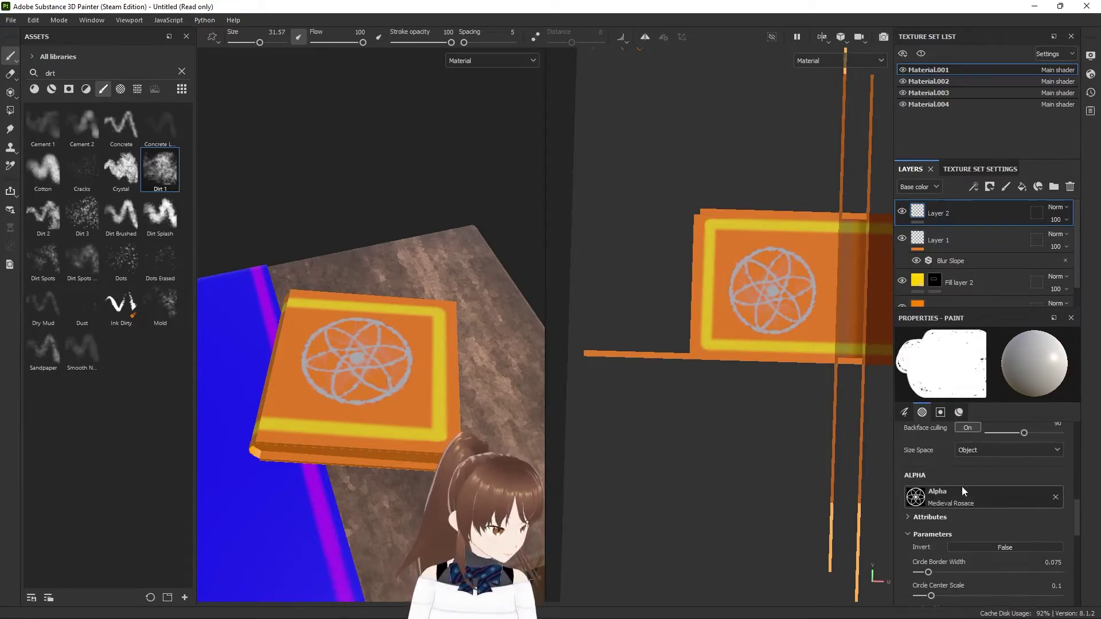
Remove the Medieval Rosace alpha, apply the Dirt 1 preset and set stroke opacity to 30.
click(1056, 497)
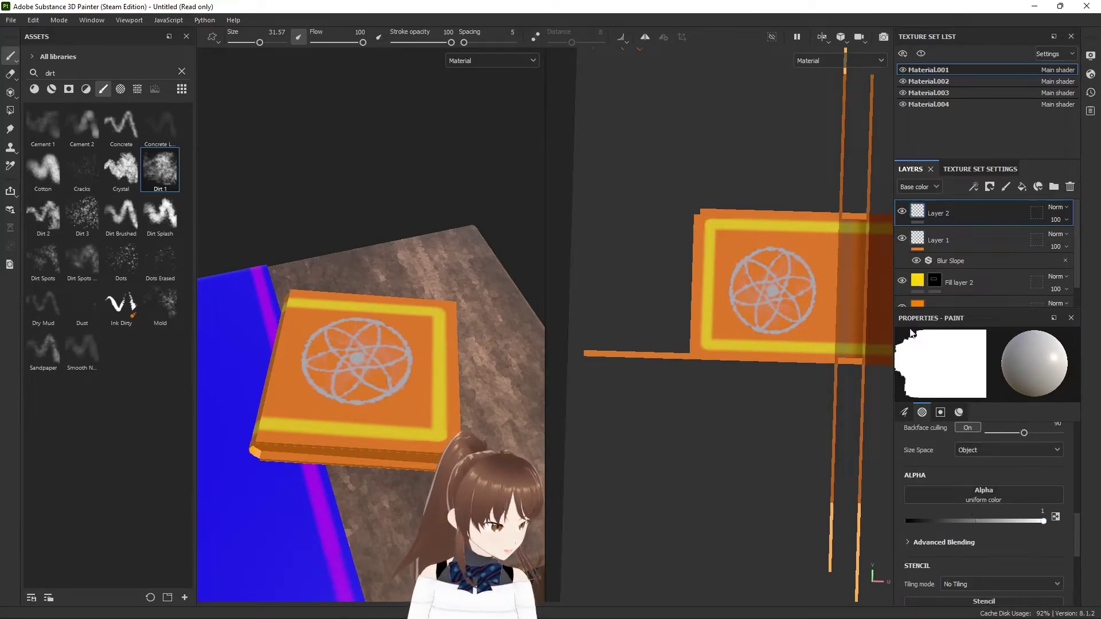
click(954, 488)
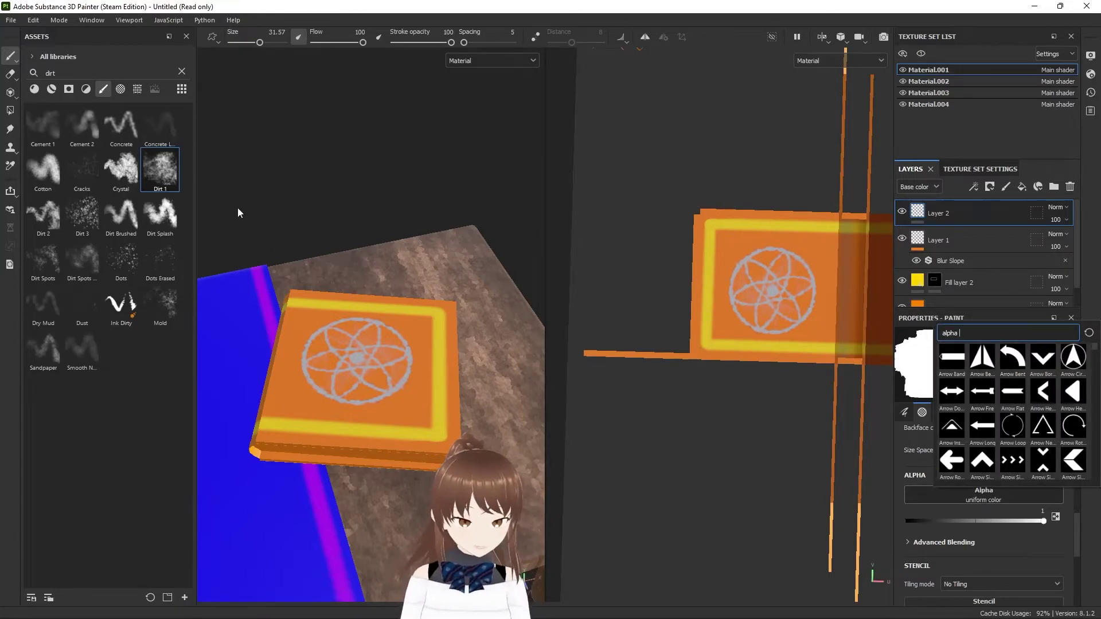
click(172, 180)
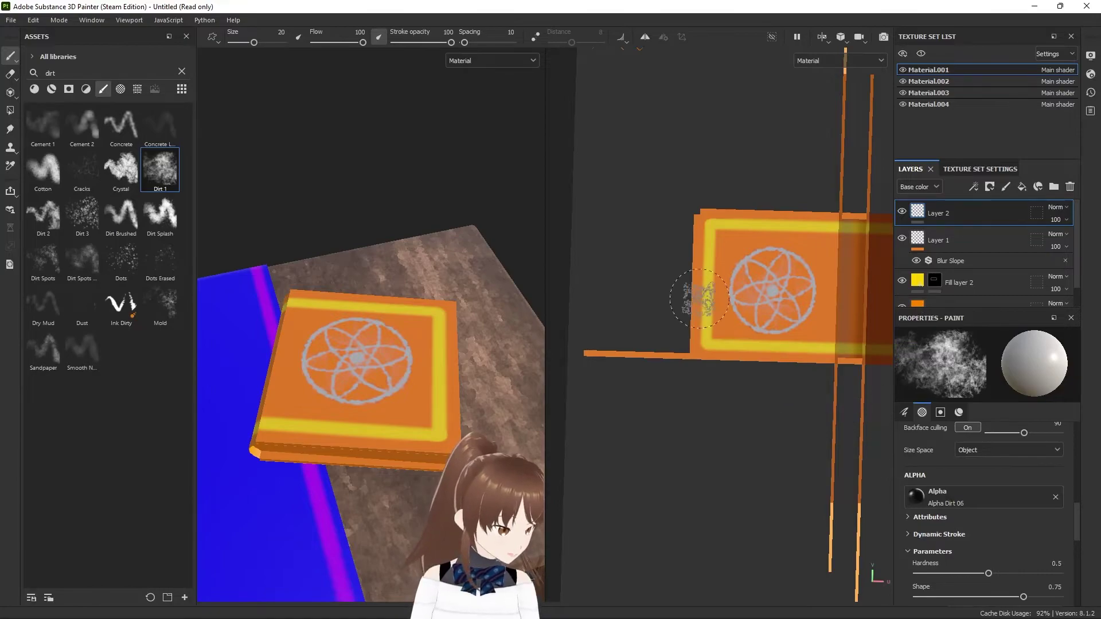
scroll(688, 224, up, 2)
text(30)
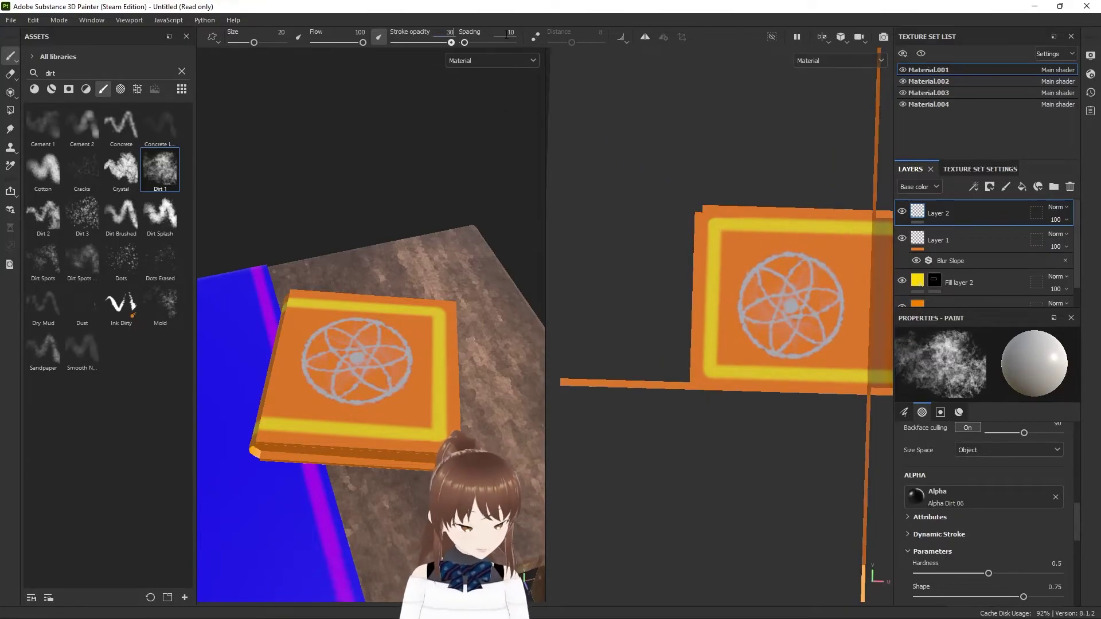
key(Return)
scroll(990, 430, down, 3)
scroll(993, 529, up, 2)
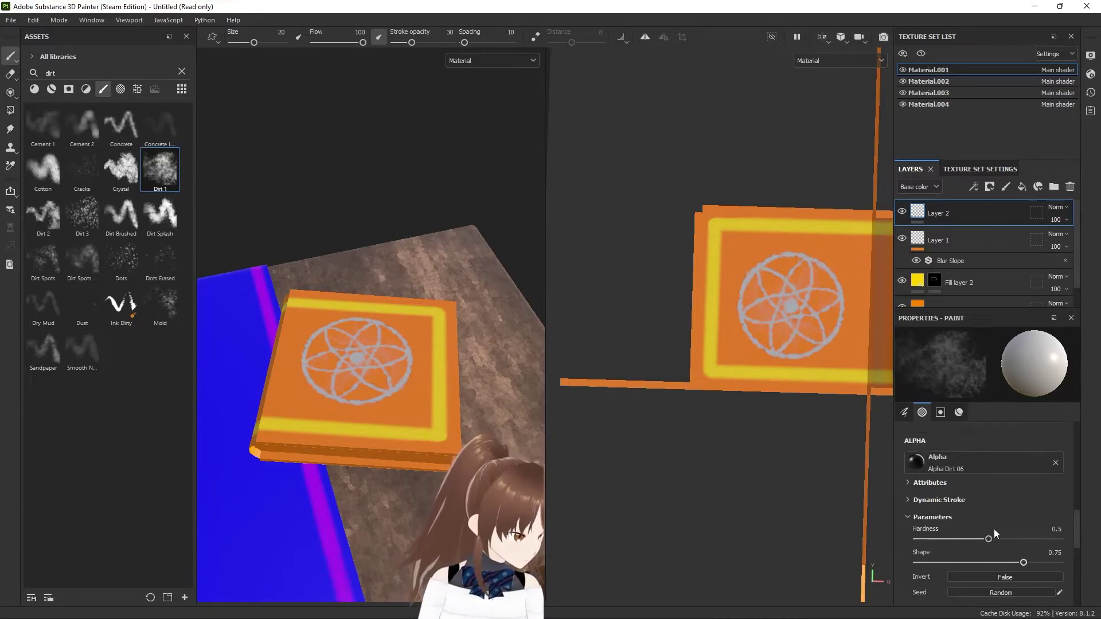
scroll(994, 529, up, 1)
scroll(975, 509, down, 2)
scroll(969, 504, down, 2)
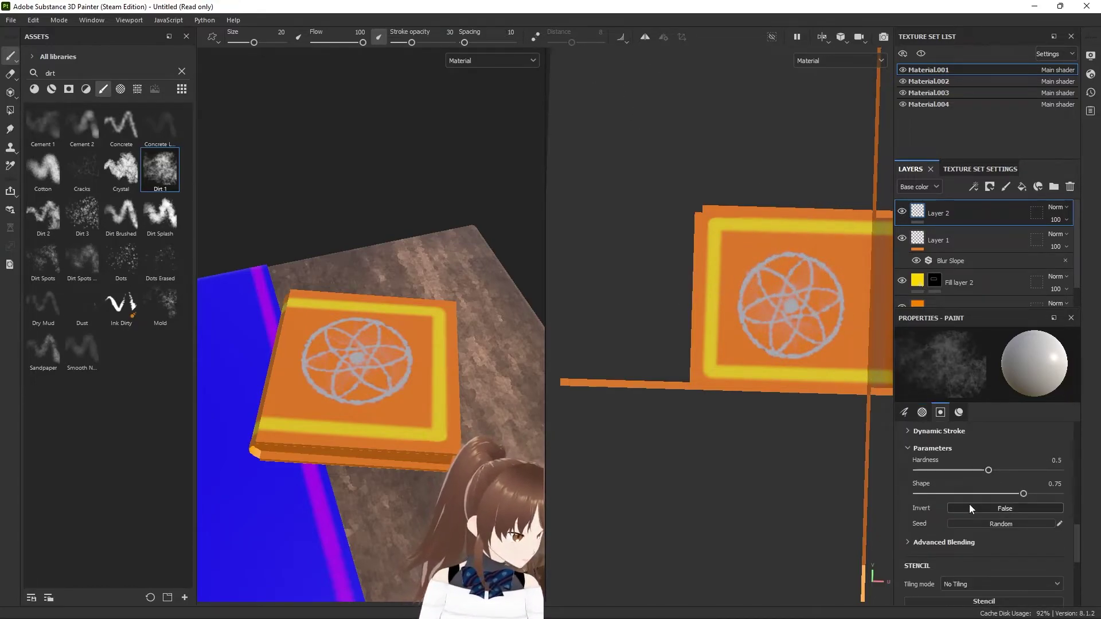
scroll(970, 505, down, 3)
Sample the book's orange, then darken the paint base colour to brown B96521.
click(817, 306)
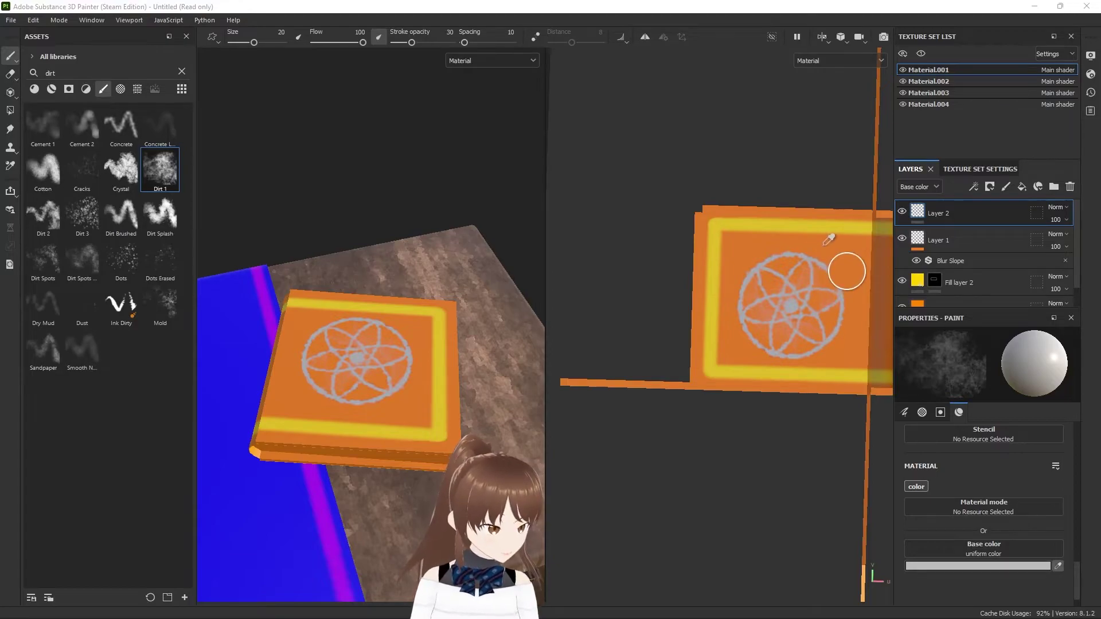
click(992, 566)
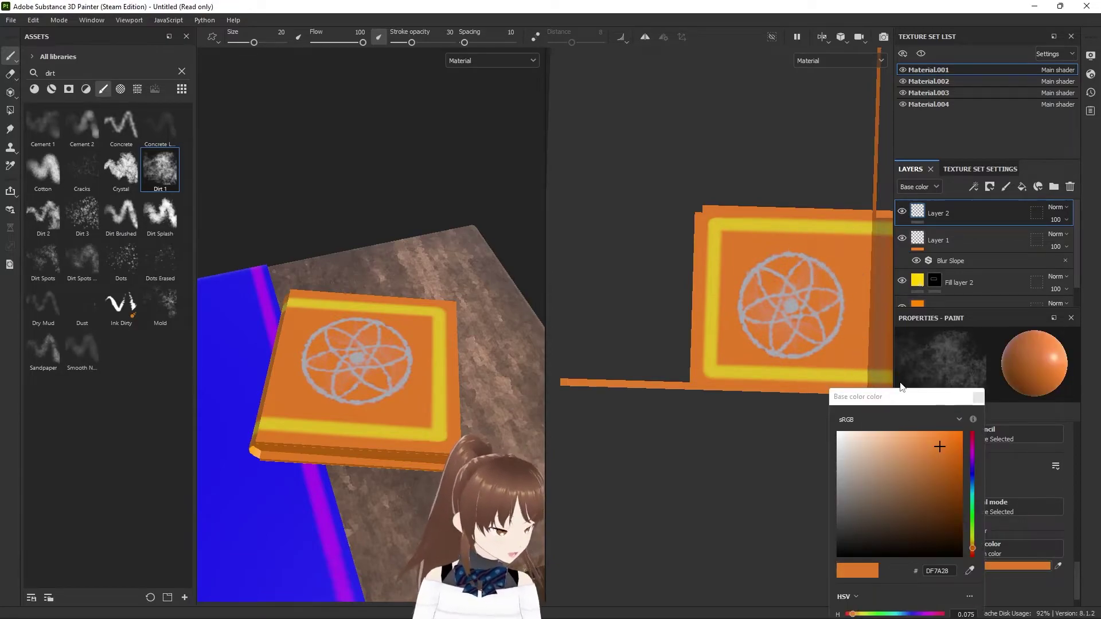
mouse_move(901, 396)
mouse_down()
mouse_move(768, 205)
mouse_move(676, 171)
mouse_up()
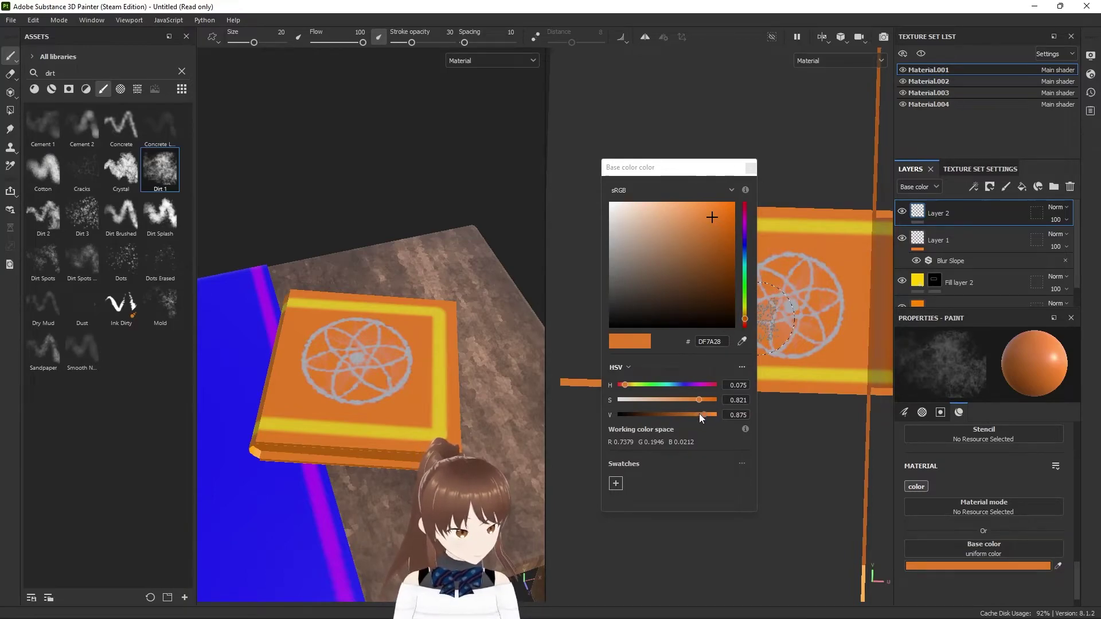
drag(698, 414, 662, 417)
click(750, 168)
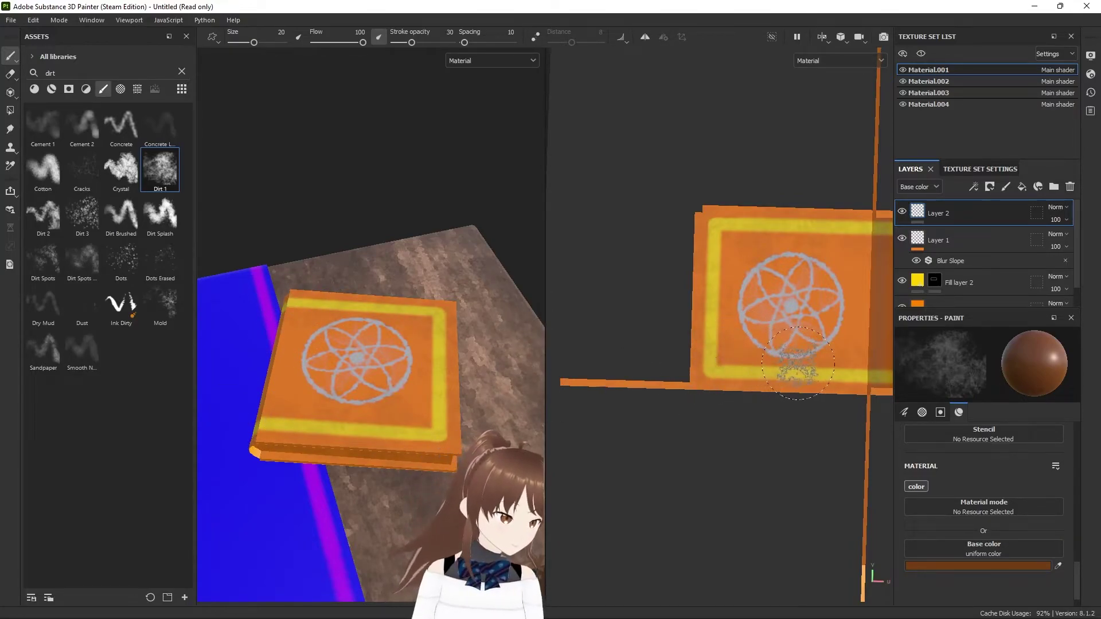
Orbit, zoom and pan the 3D and UV views to frame the whole book cover and its UV islands.
alt+drag(785, 373, 695, 248)
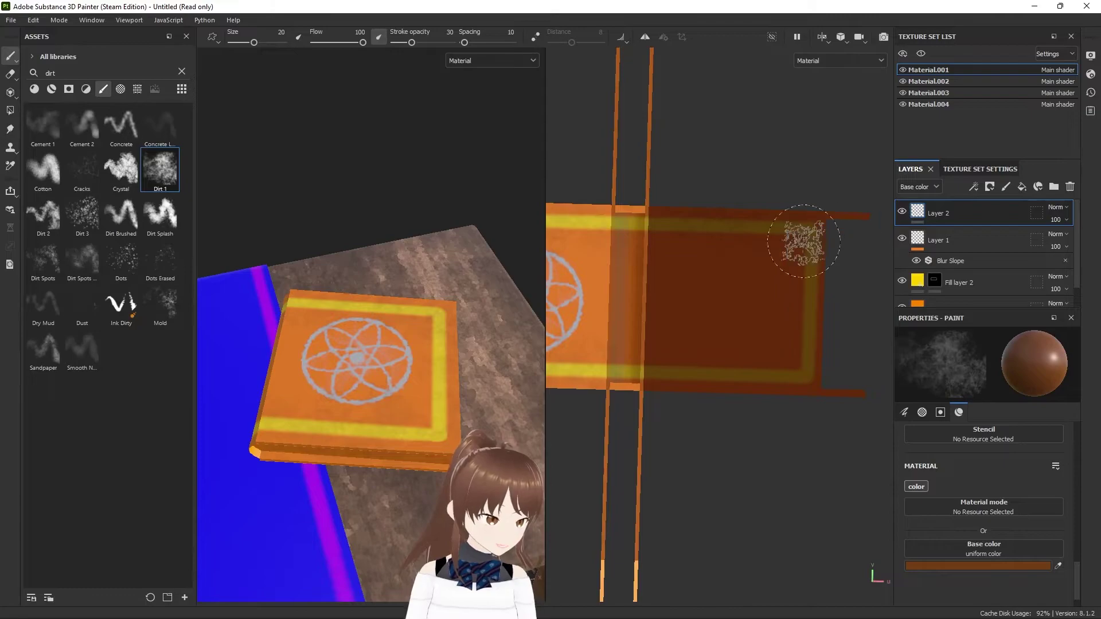
alt+middle_drag(646, 412, 730, 344)
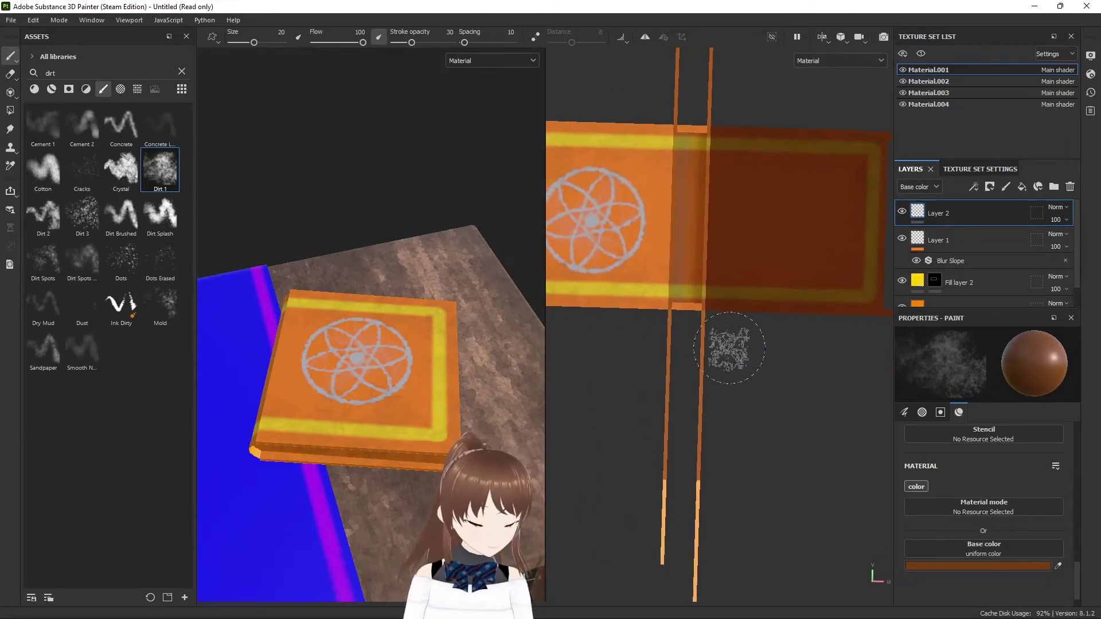
mouse_move(341, 345)
alt+mouse_down()
mouse_move(244, 312)
mouse_move(423, 396)
alt+mouse_up()
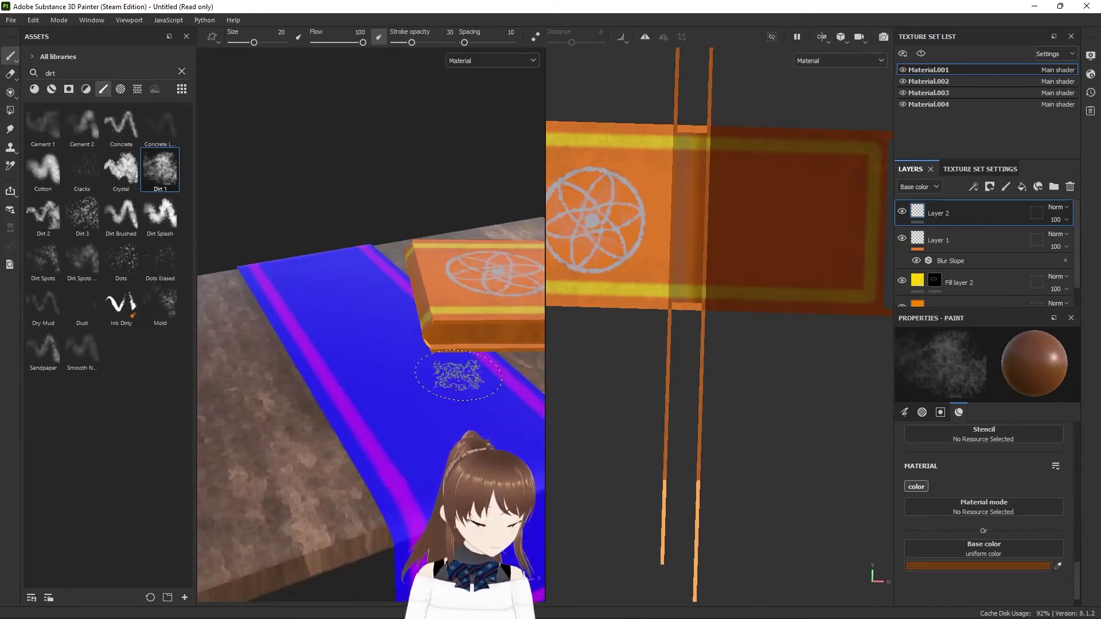
alt+drag(423, 395, 366, 451)
scroll(366, 451, up, 2)
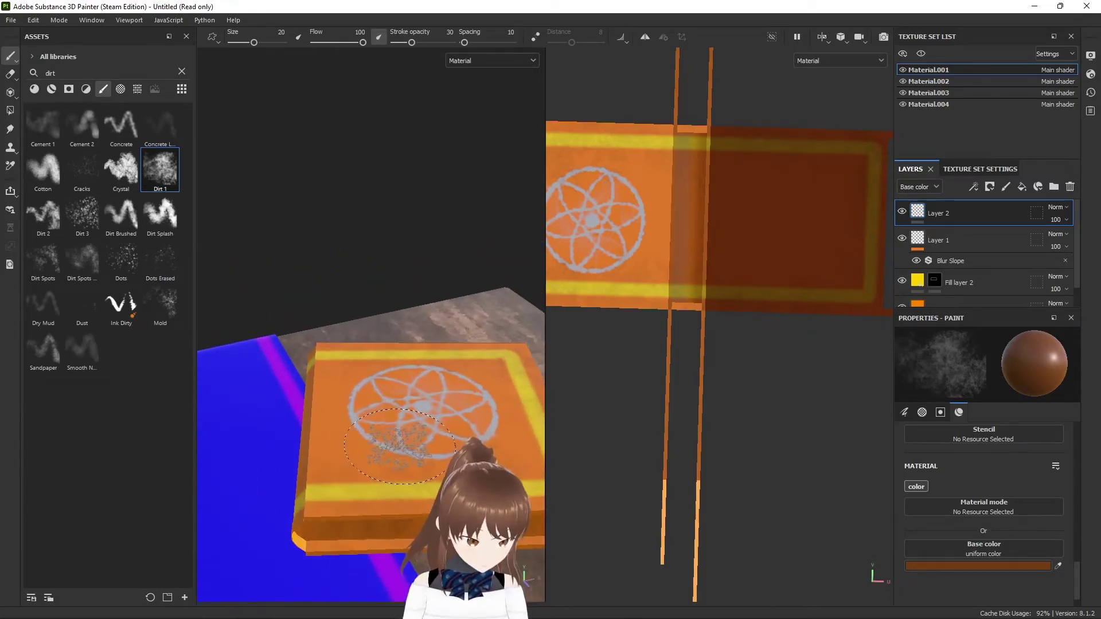
scroll(372, 459, up, 2)
scroll(384, 470, up, 2)
scroll(402, 493, up, 2)
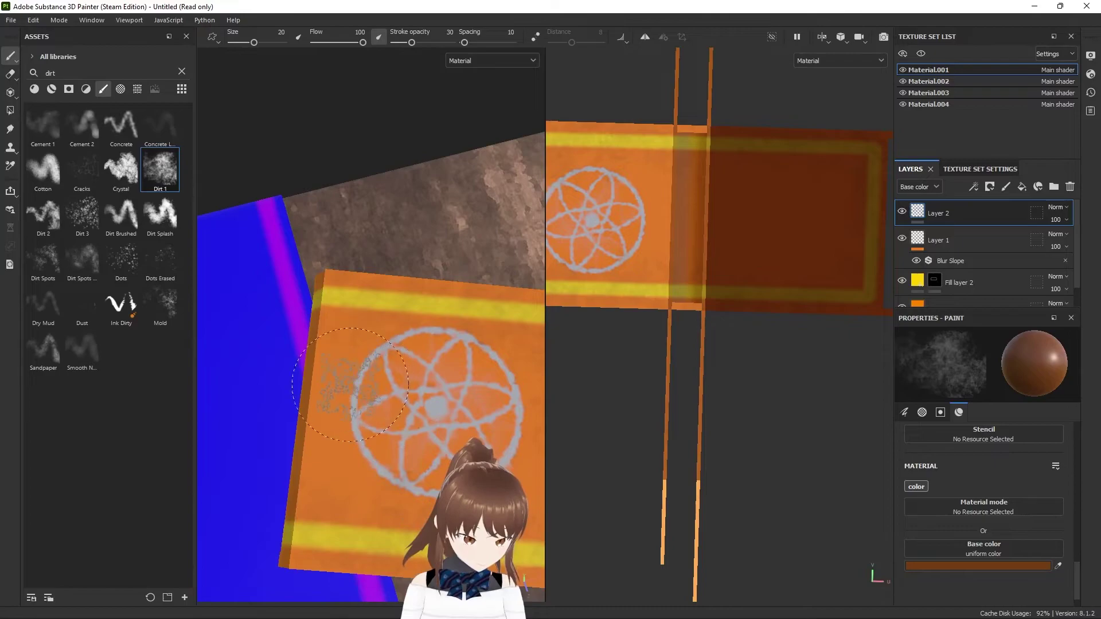
mouse_move(526, 497)
alt+mouse_down()
mouse_move(374, 442)
mouse_move(327, 405)
alt+mouse_up()
mouse_move(437, 418)
alt+mouse_down()
mouse_move(393, 315)
mouse_move(398, 275)
alt+mouse_up()
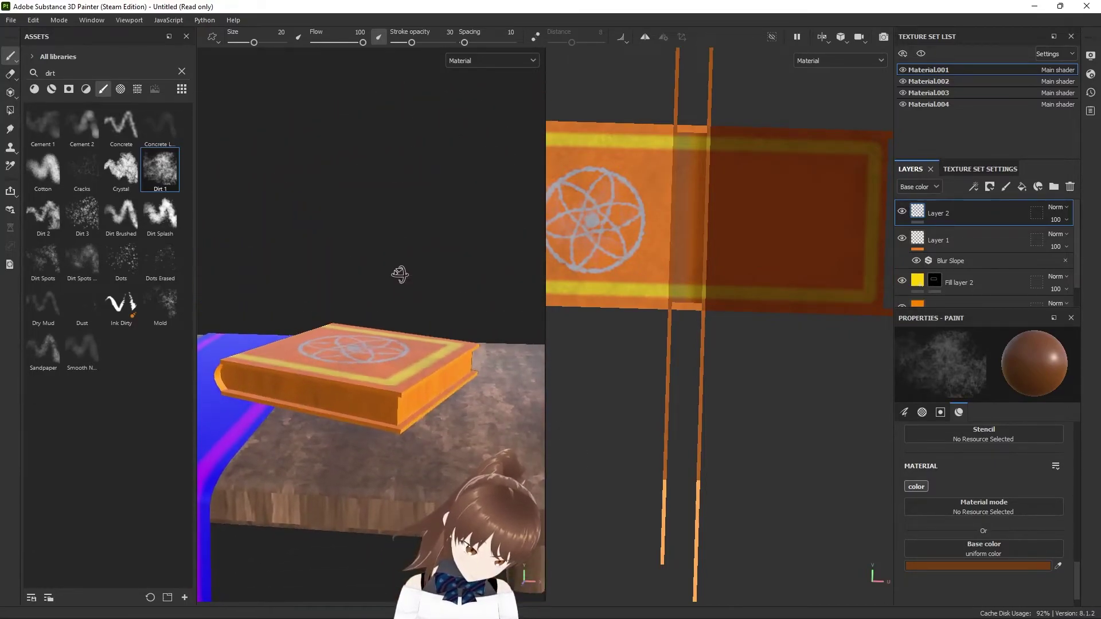
scroll(756, 336, down, 2)
scroll(745, 352, down, 3)
middle_drag(746, 352, 665, 329)
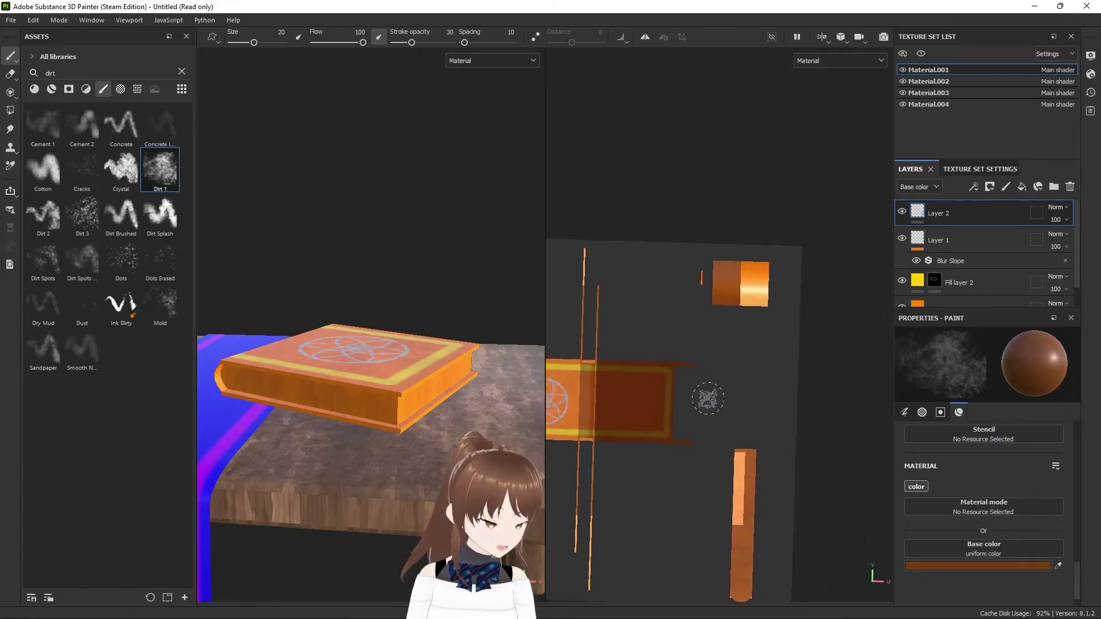
scroll(694, 326, up, 2)
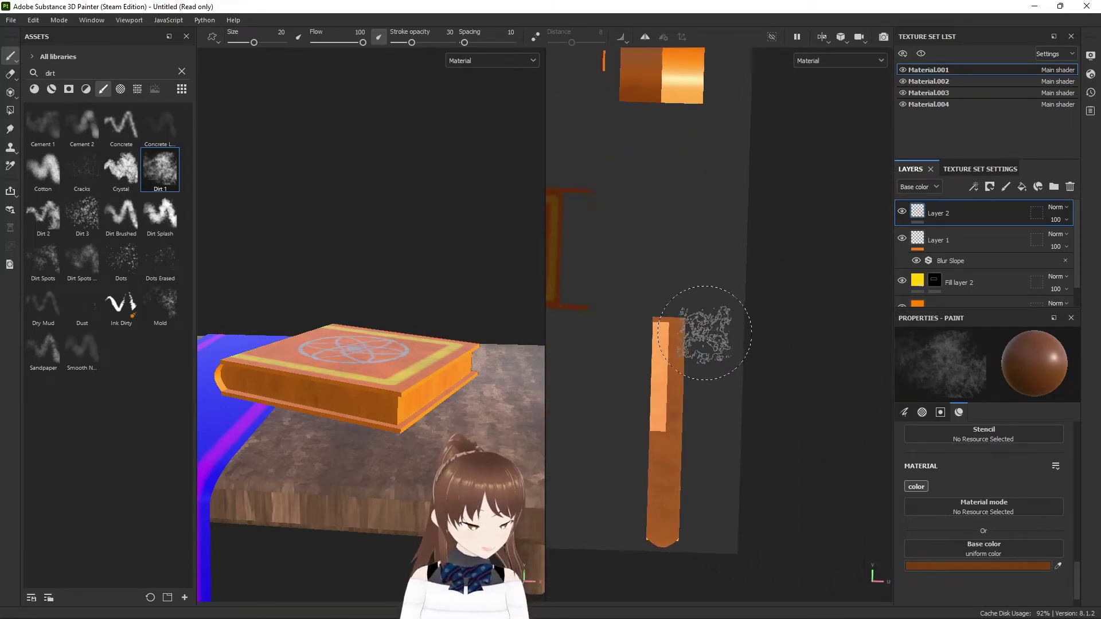
scroll(714, 338, up, 1)
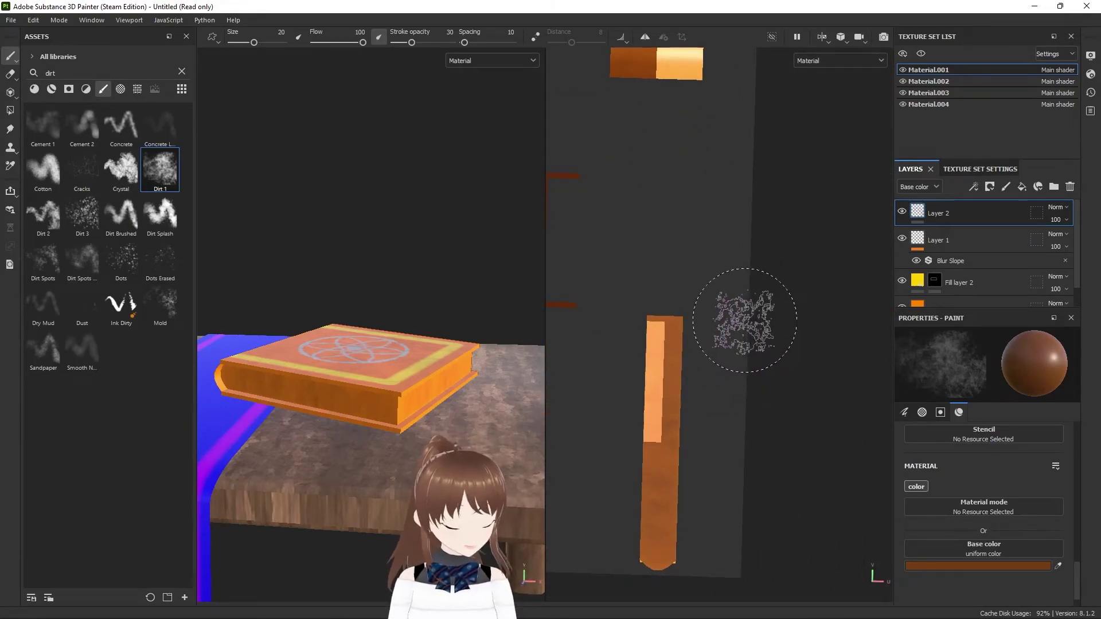
Add a fill layer above Layer 2 with a pale yellow F3D98E base colour.
click(1022, 187)
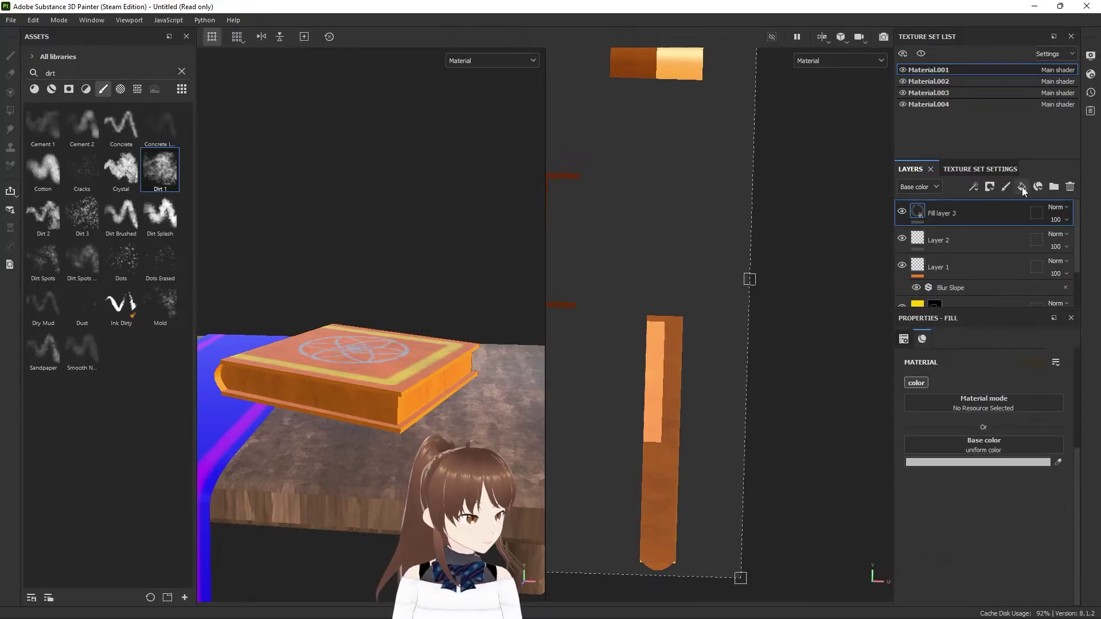
click(974, 465)
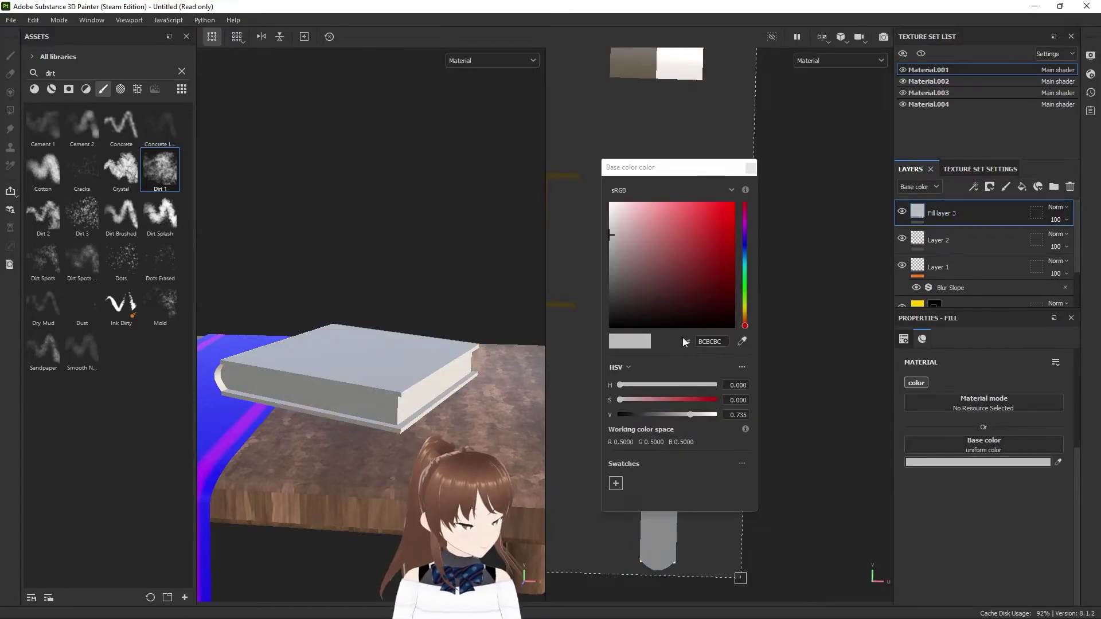
click(750, 169)
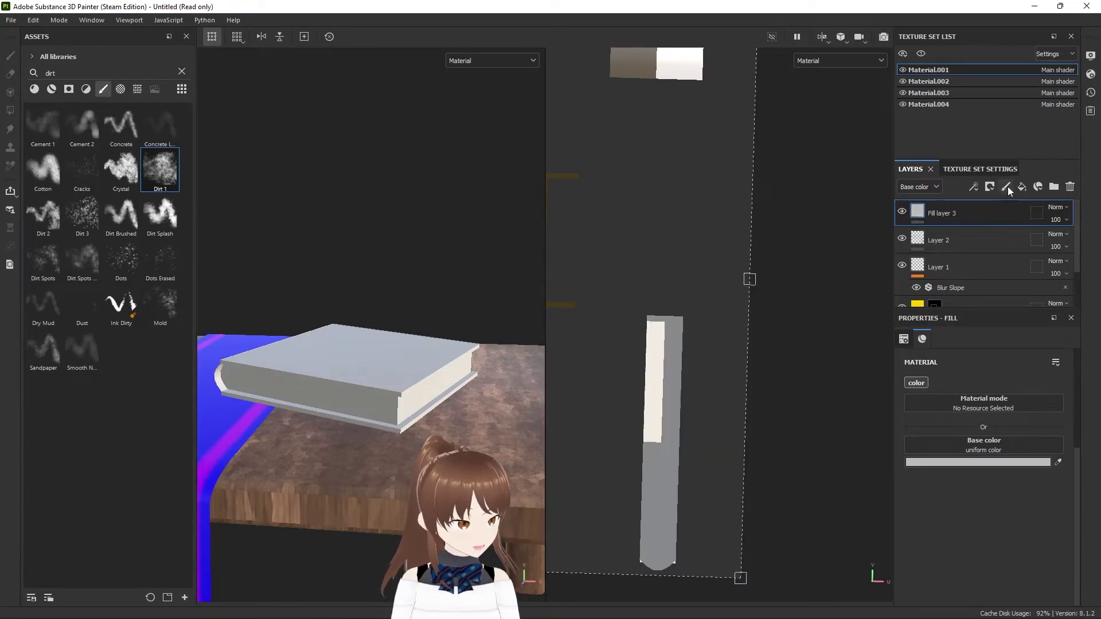
click(1001, 464)
drag(746, 265, 748, 310)
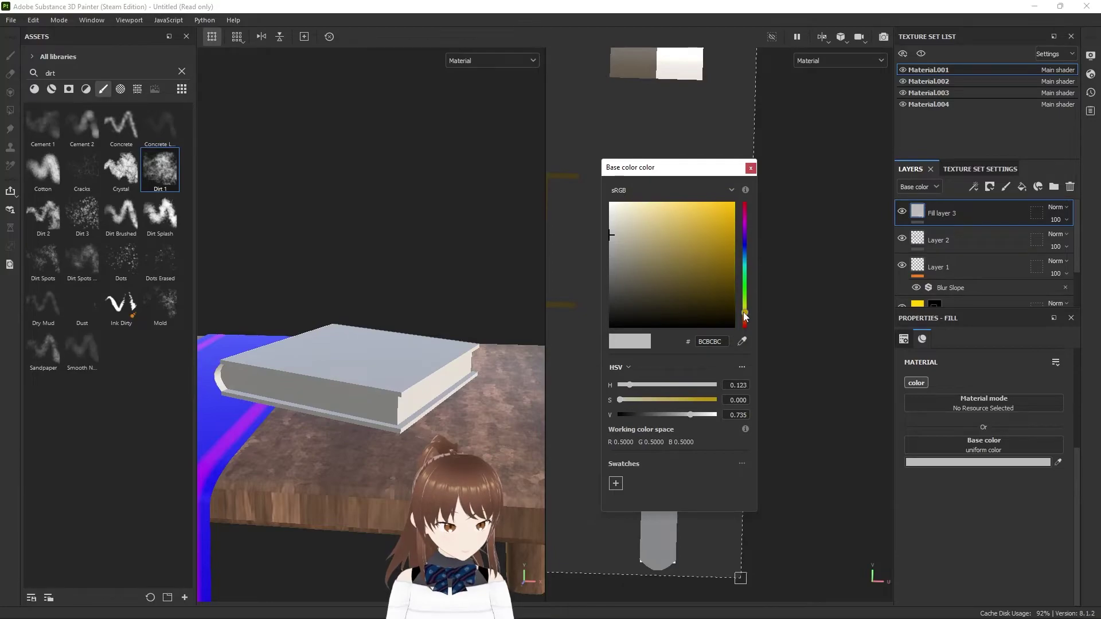
click(662, 208)
click(751, 168)
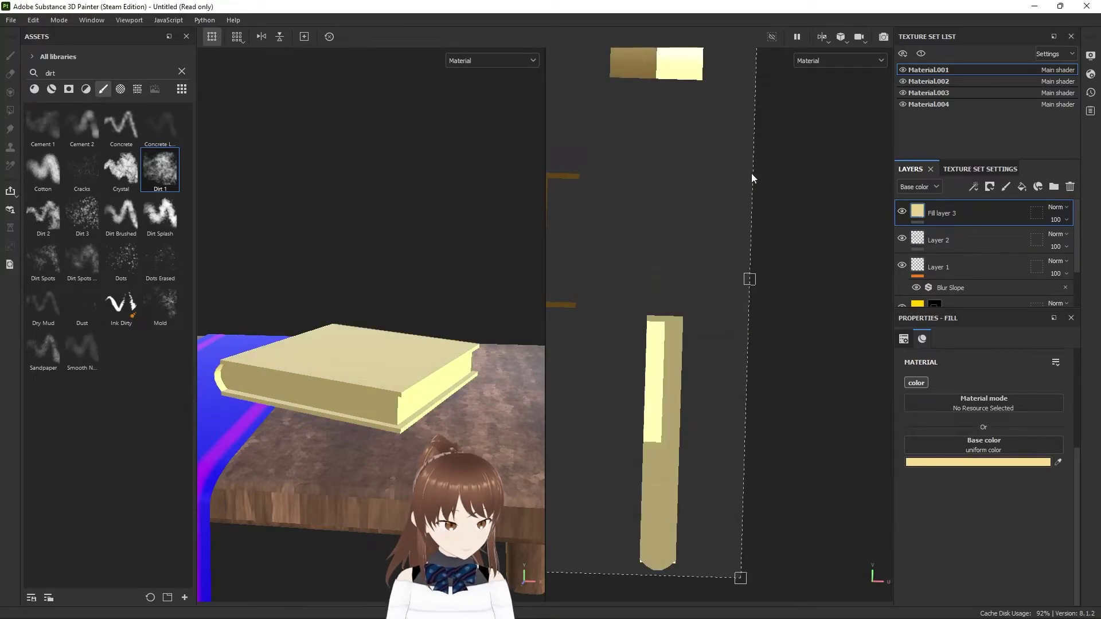
Give Fill layer 3 a black mask and polygon-fill the spine island to reveal yellow.
right_click(988, 212)
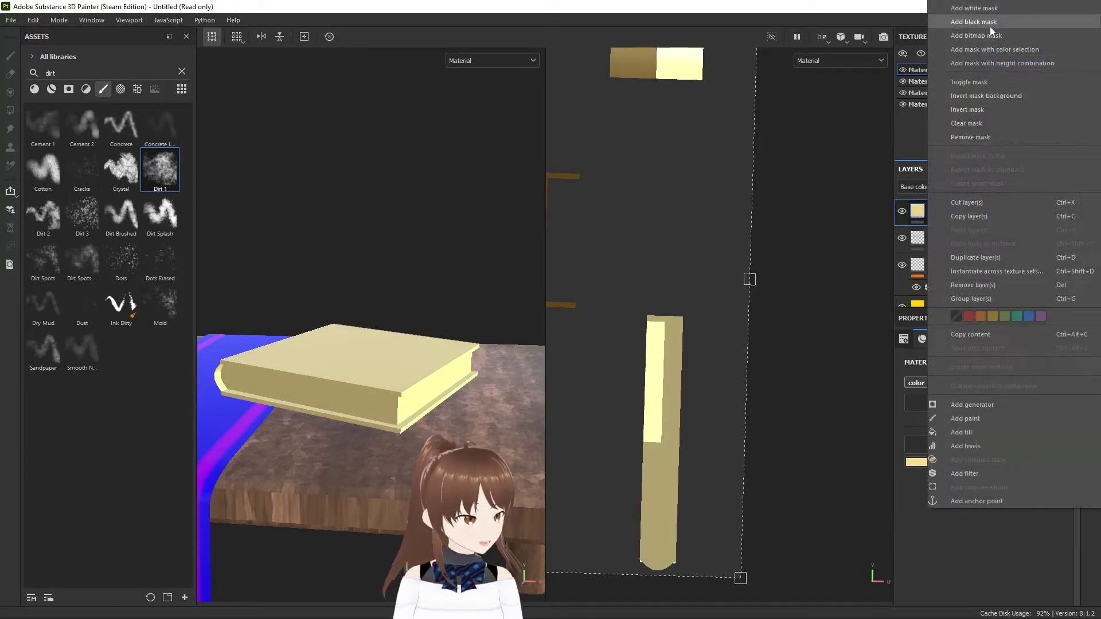
click(990, 25)
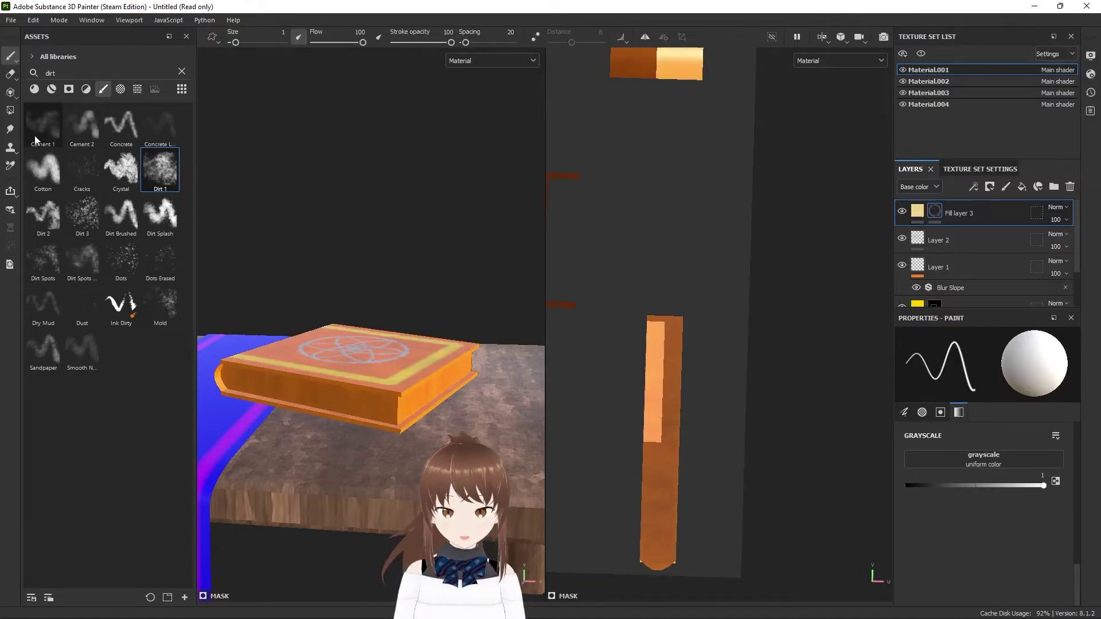
click(9, 111)
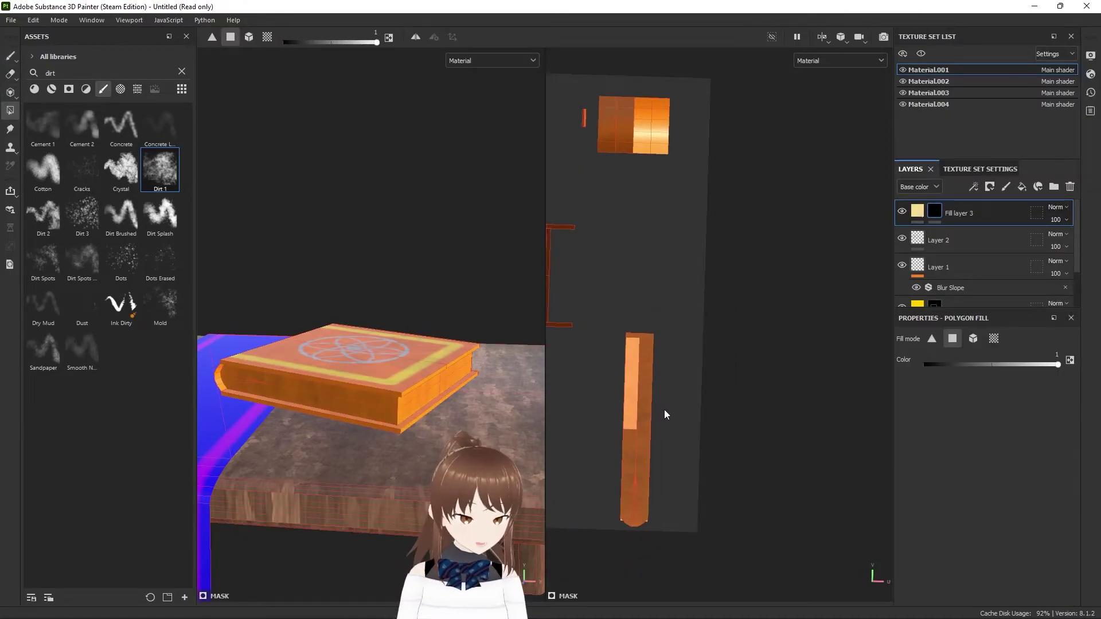
drag(638, 274, 745, 521)
mouse_move(319, 413)
alt+mouse_down()
mouse_move(181, 385)
mouse_move(707, 427)
mouse_move(701, 380)
mouse_move(734, 376)
alt+mouse_up()
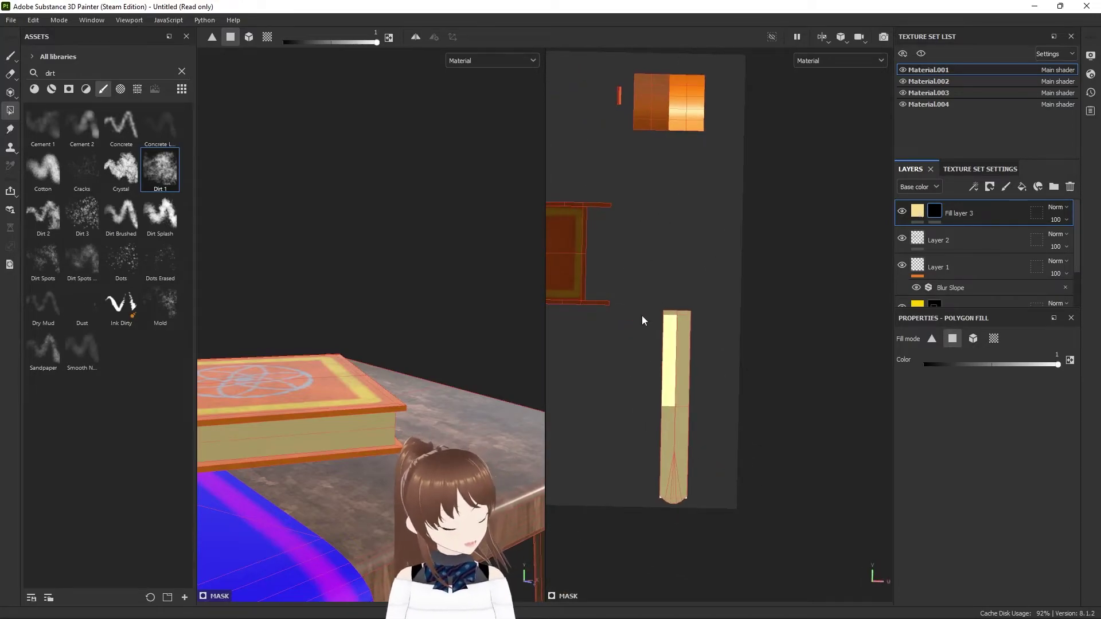
Add a fill to Fill layer 3's mask using Messy Fibers 3 and thin out its pattern.
right_click(1000, 213)
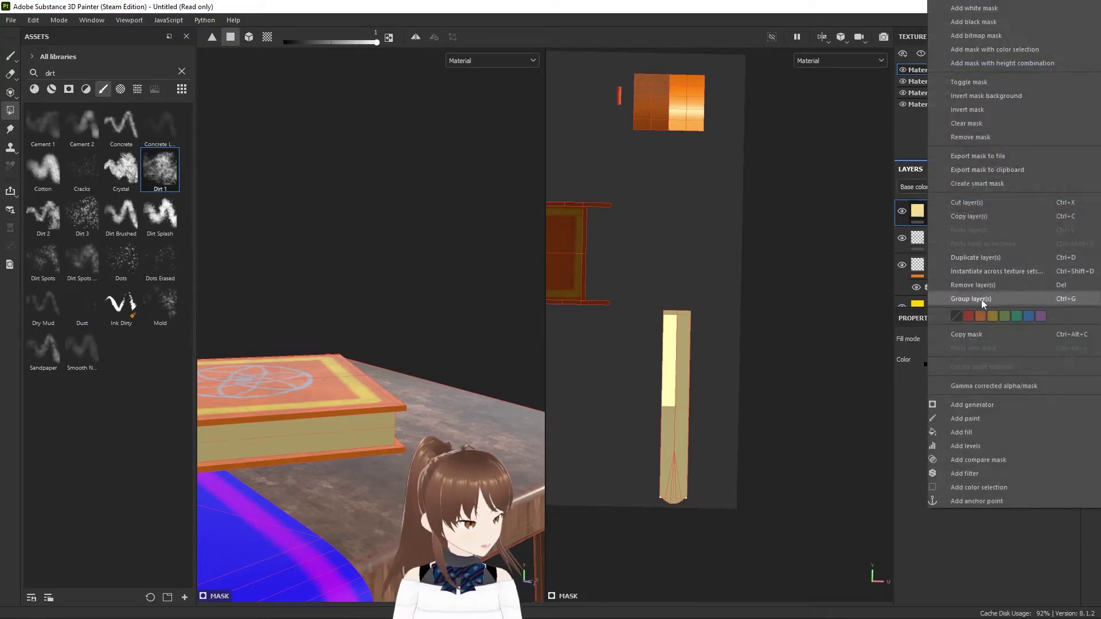
click(982, 431)
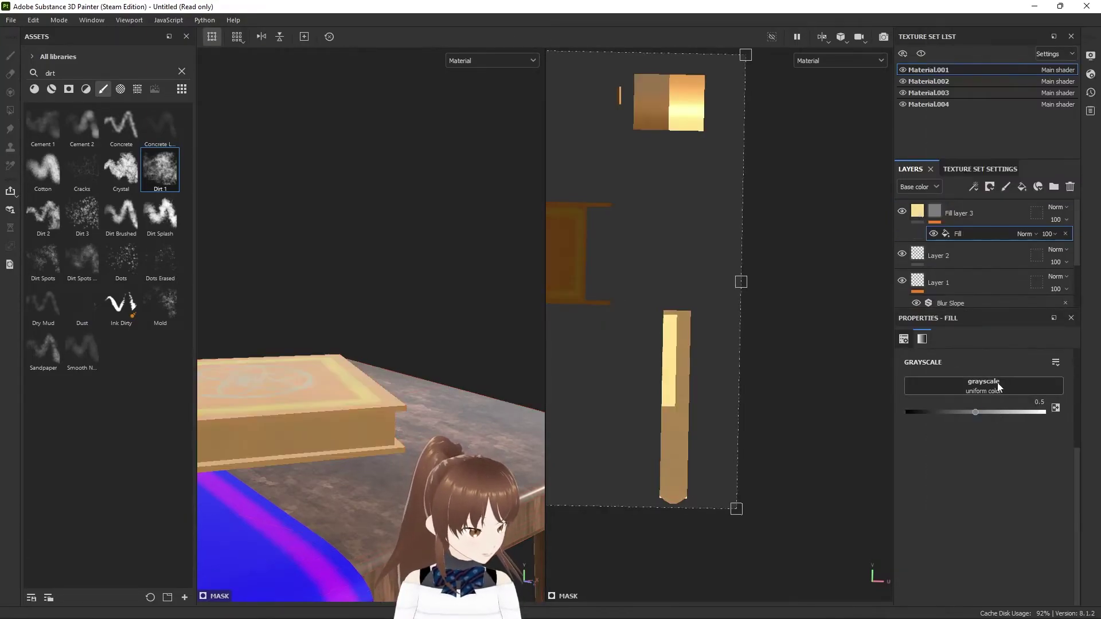
scroll(988, 421, down, 2)
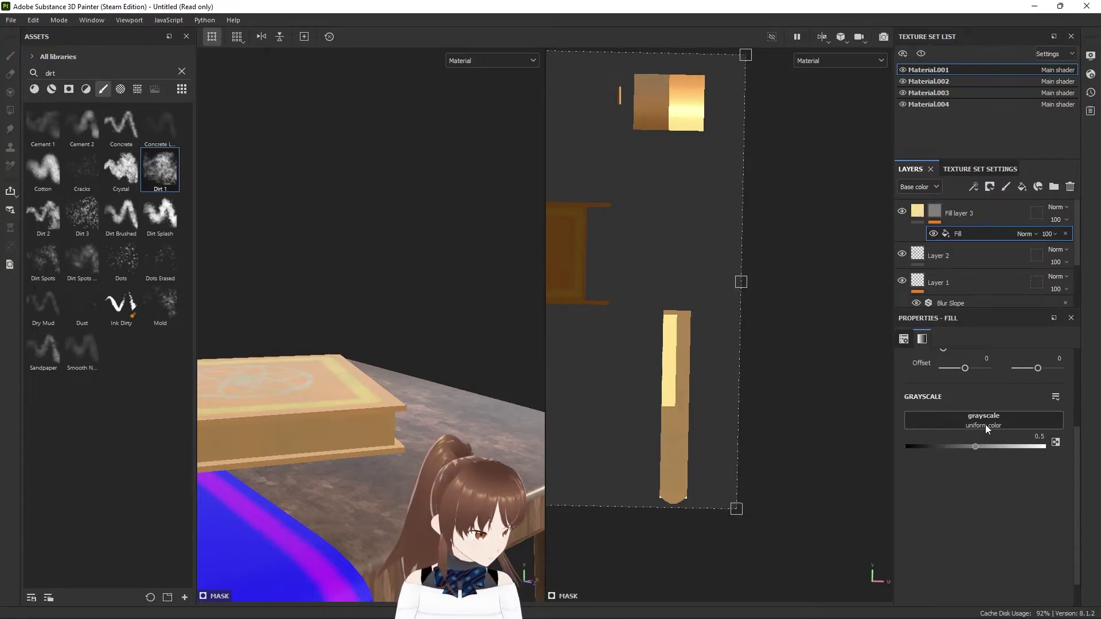
click(985, 425)
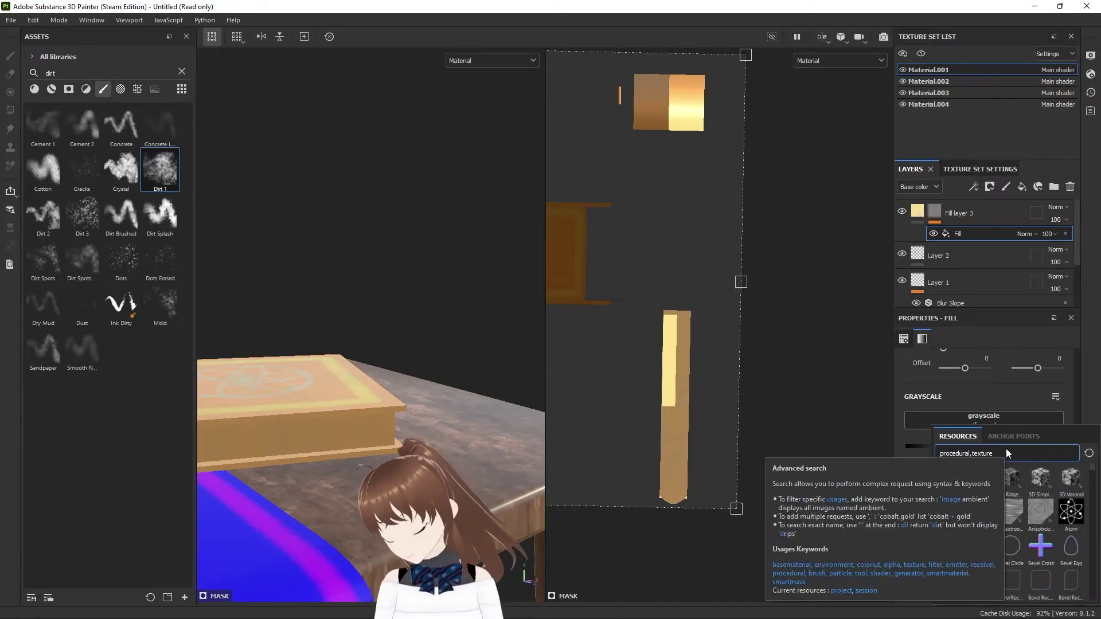
mouse_move(1008, 453)
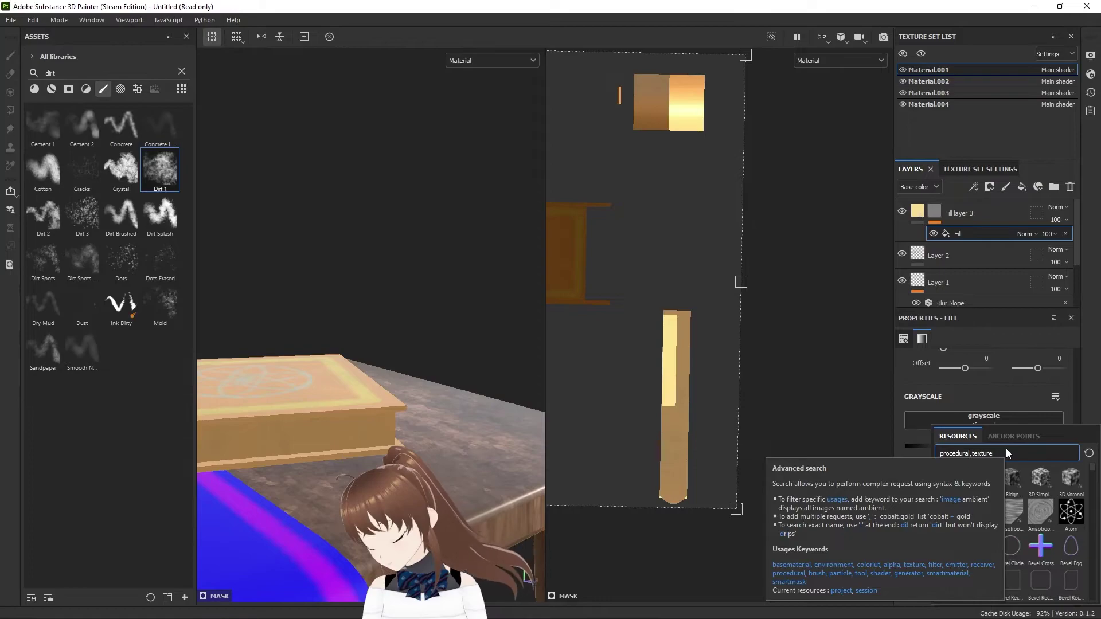
text( fib)
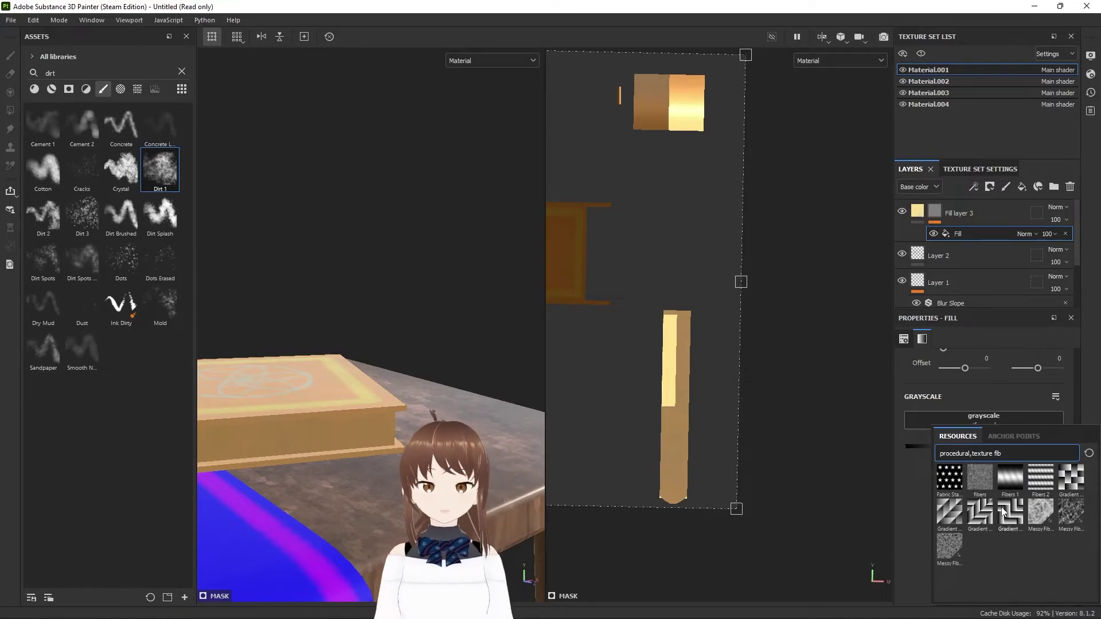
click(950, 544)
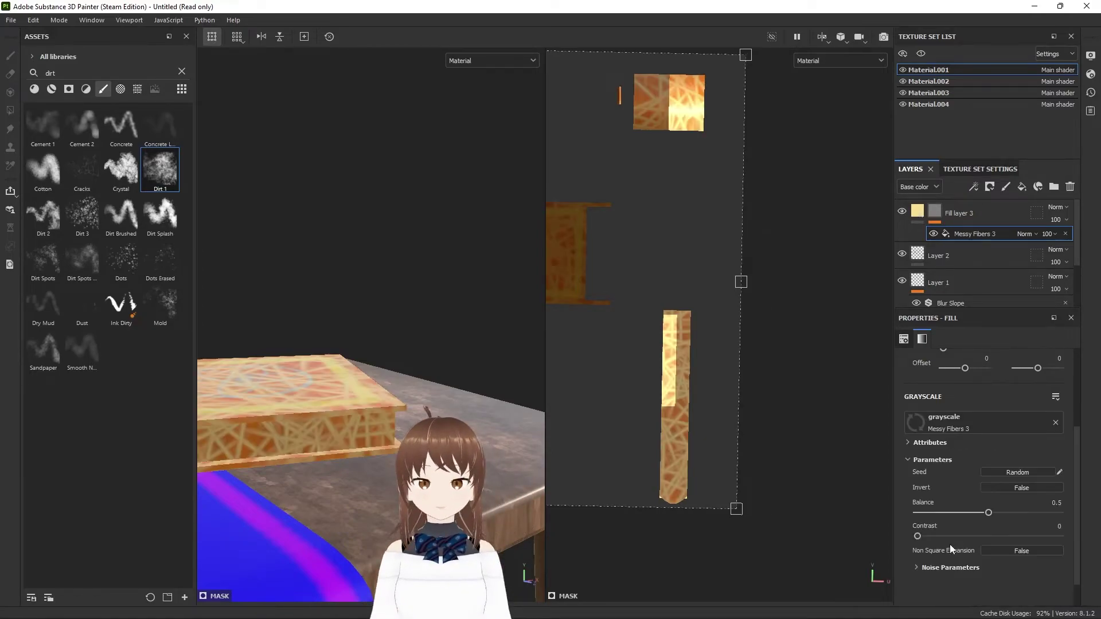
mouse_move(315, 398)
alt+mouse_down()
mouse_move(323, 476)
mouse_move(335, 463)
alt+mouse_up()
drag(987, 513, 933, 513)
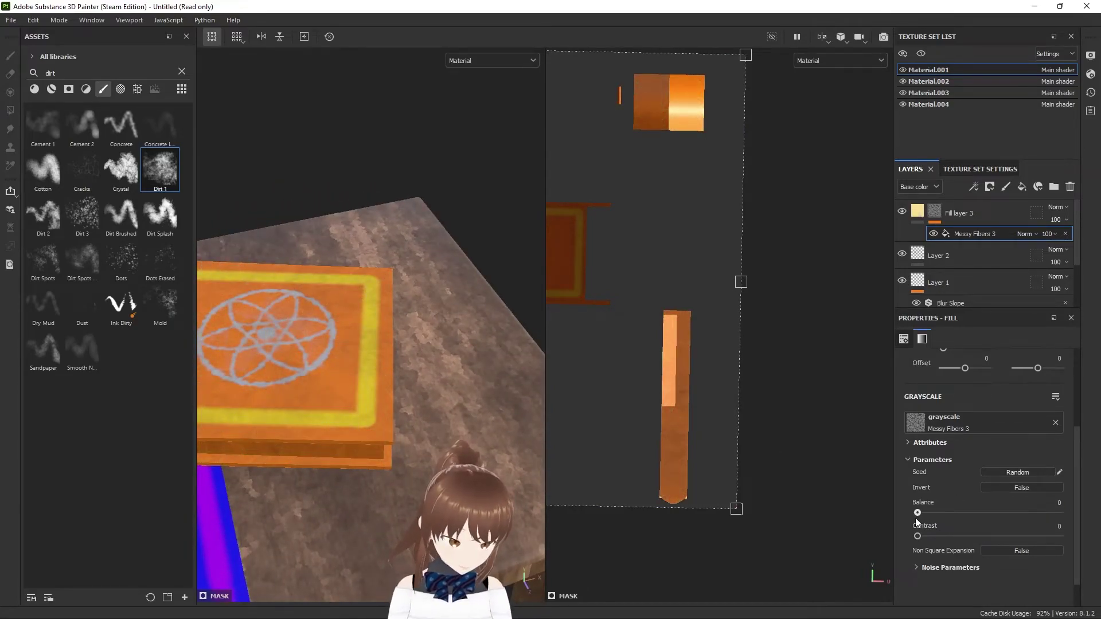
Search the mask's texture picker for an alternative line-style pattern.
click(1015, 425)
text(procedural,texture fib)
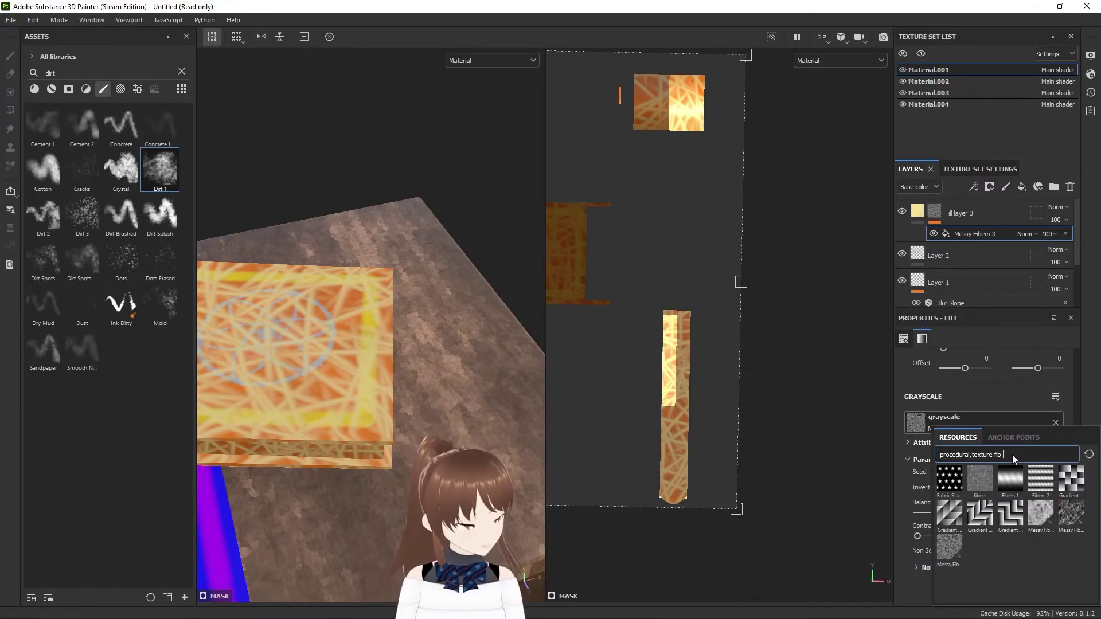
key(BackSpace)
key(BackSpace)
key(BackSpace)
text(gu)
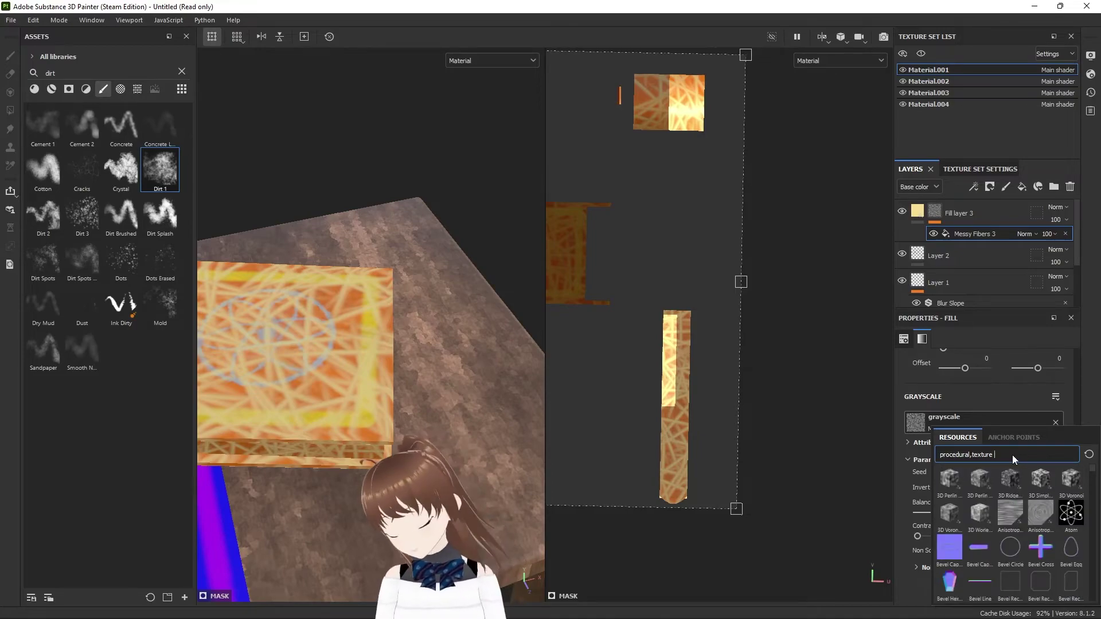
text(n)
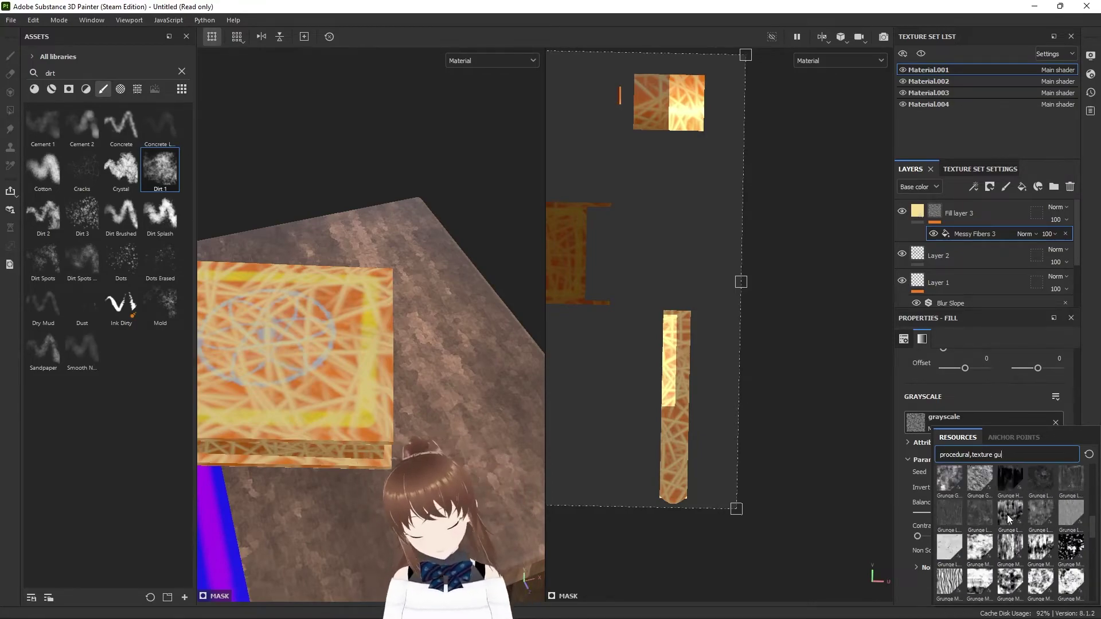
key(BackSpace)
key(BackSpace)
key(BackSpace)
text(libn)
key(BackSpace)
key(BackSpace)
text(ne)
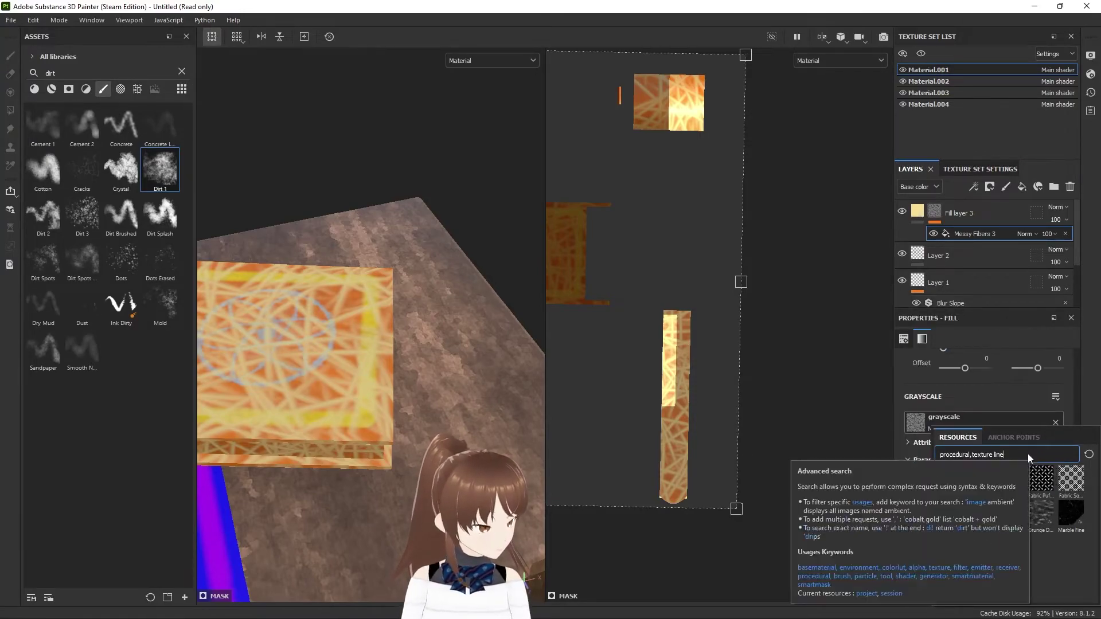
Replace the mask texture with Anisotropic Noise rotated 90 degrees.
click(1027, 454)
key(BackSpace)
key(BackSpace)
key(BackSpace)
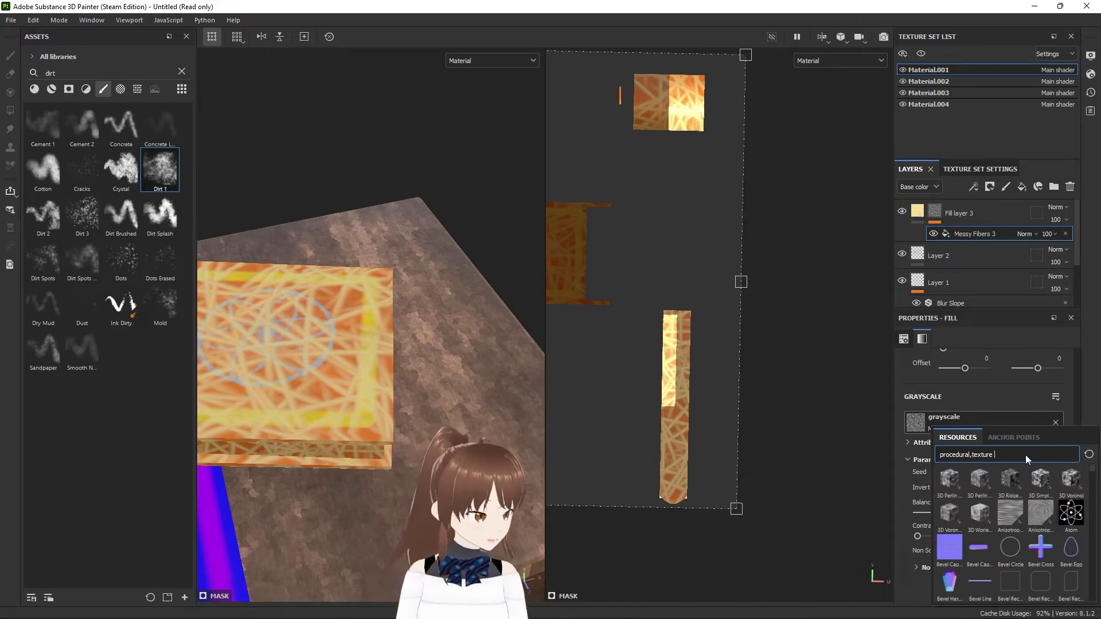
click(998, 511)
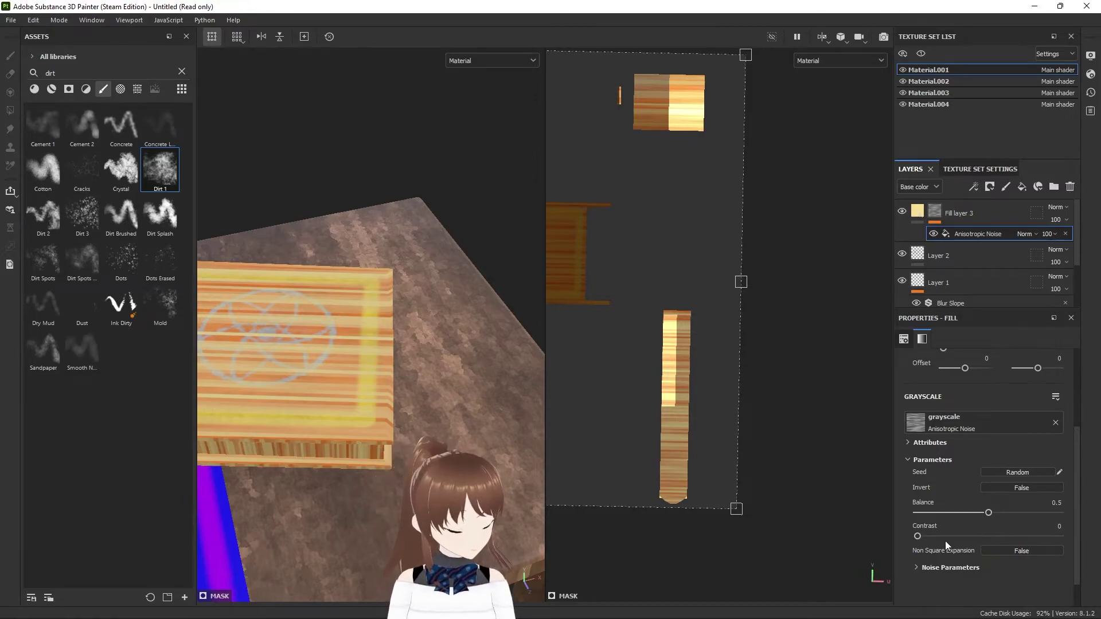
scroll(970, 437, up, 3)
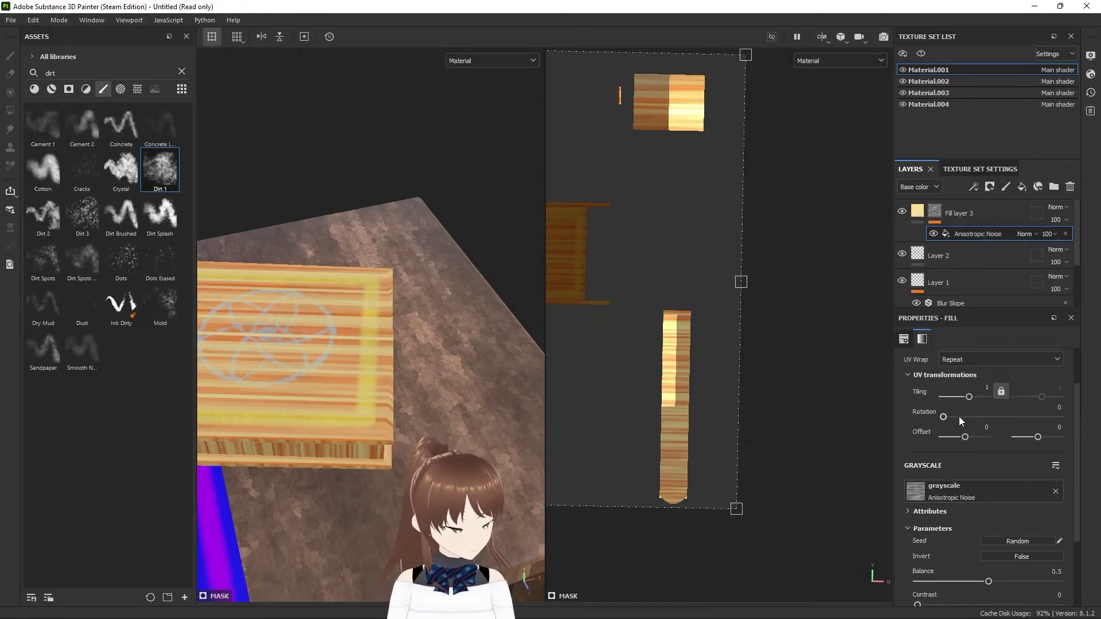
click(1059, 407)
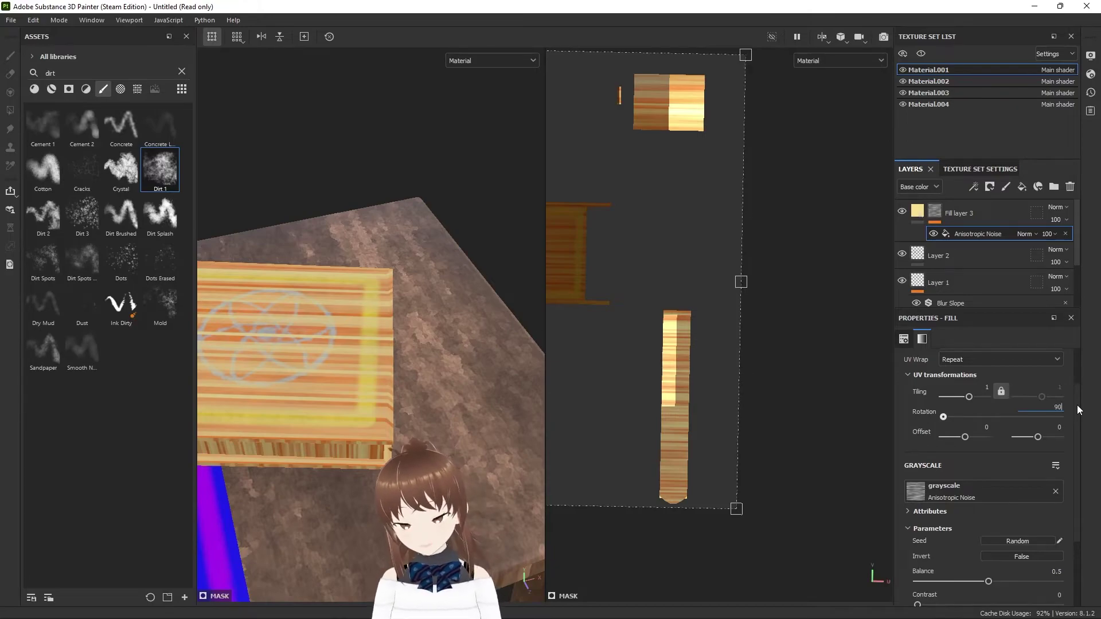
text(90)
key(Return)
Orbit to a top-down view of the book and select Layer 2.
scroll(692, 312, up, 1)
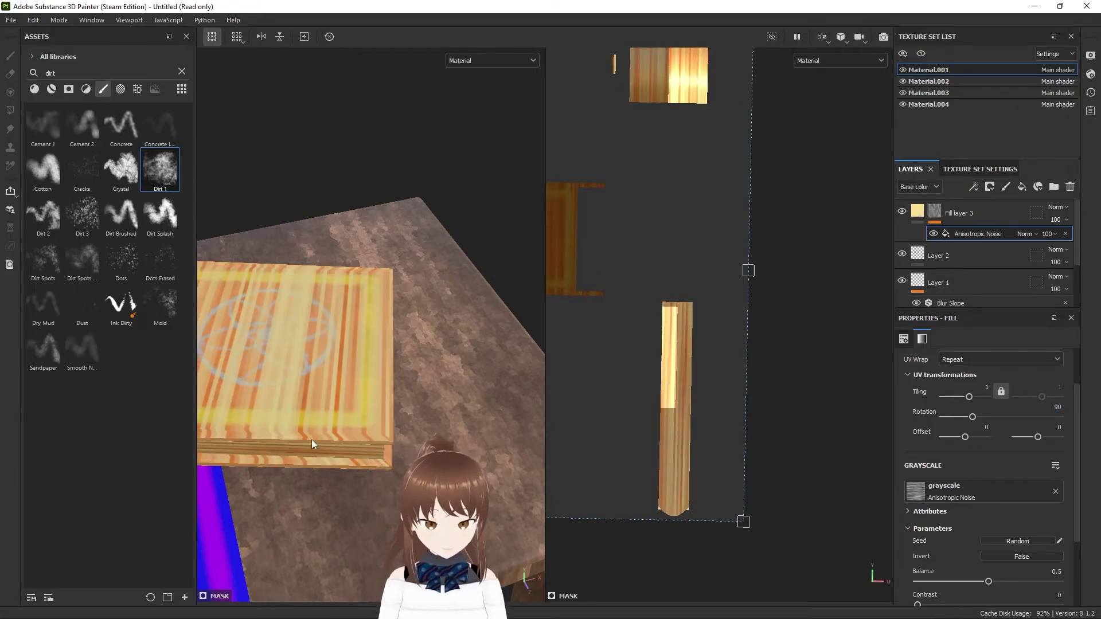
mouse_move(256, 393)
alt+mouse_down()
mouse_move(324, 415)
mouse_move(263, 312)
mouse_move(200, 313)
alt+mouse_up()
mouse_move(82, 312)
alt+mouse_down()
mouse_move(369, 339)
mouse_move(337, 427)
mouse_move(381, 430)
mouse_move(374, 418)
mouse_move(417, 355)
alt+mouse_up()
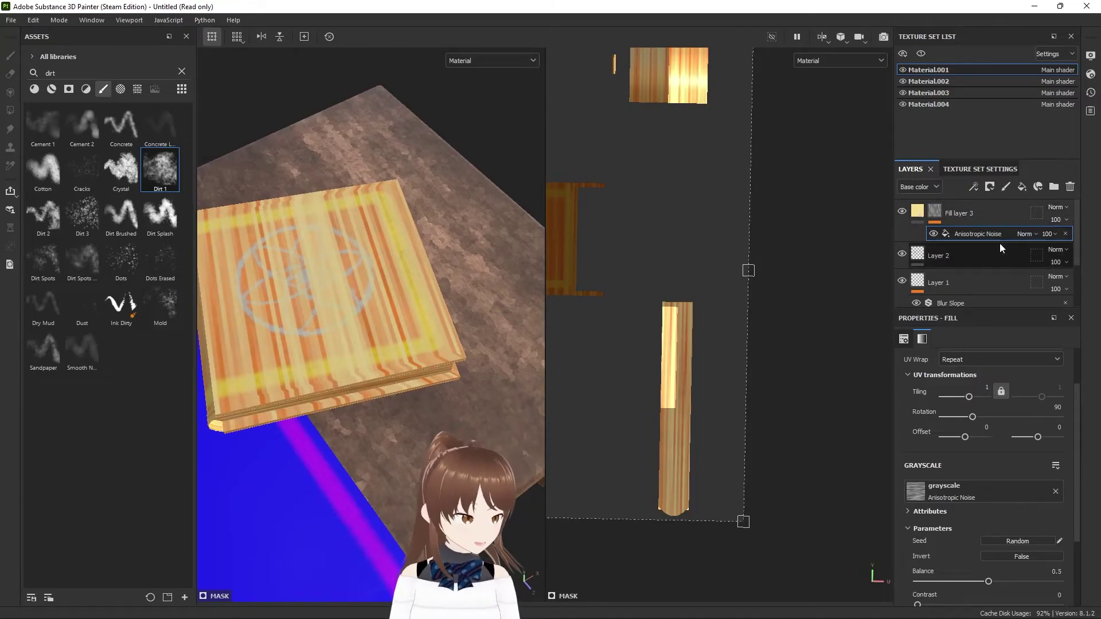
click(953, 254)
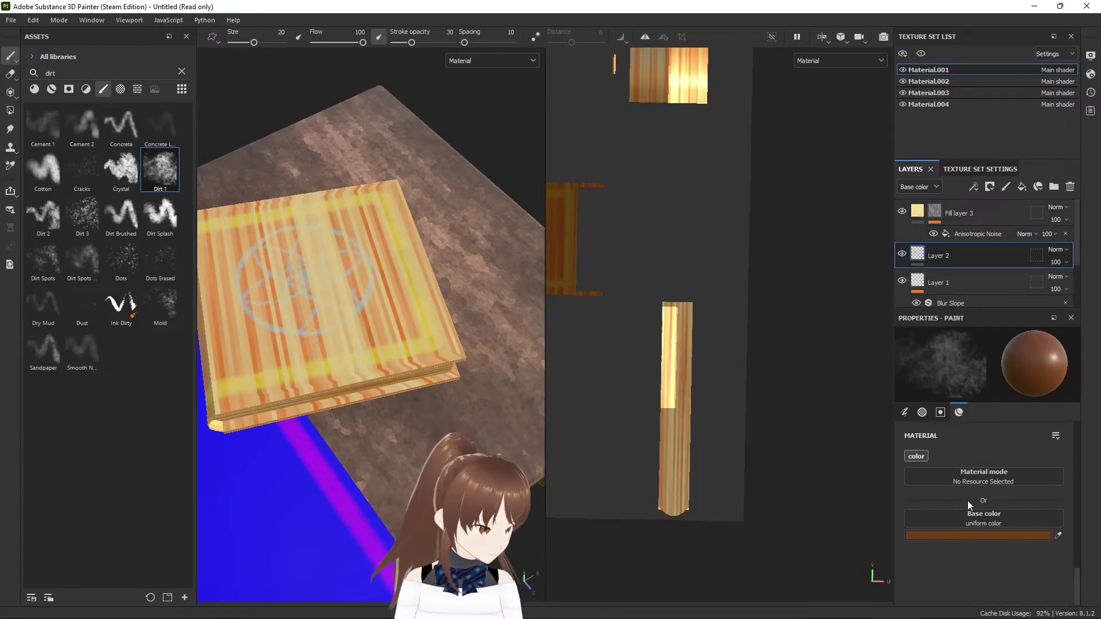
scroll(981, 531, up, 2)
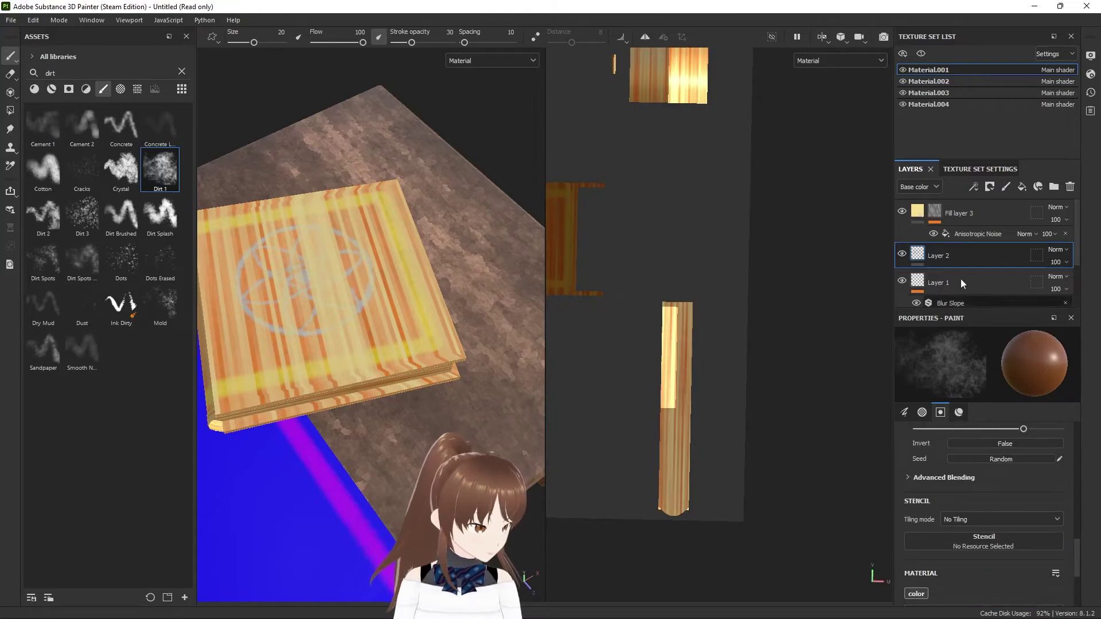
Add a Paint effect to Fill layer 3's mask and try a fill on the cover.
click(1001, 222)
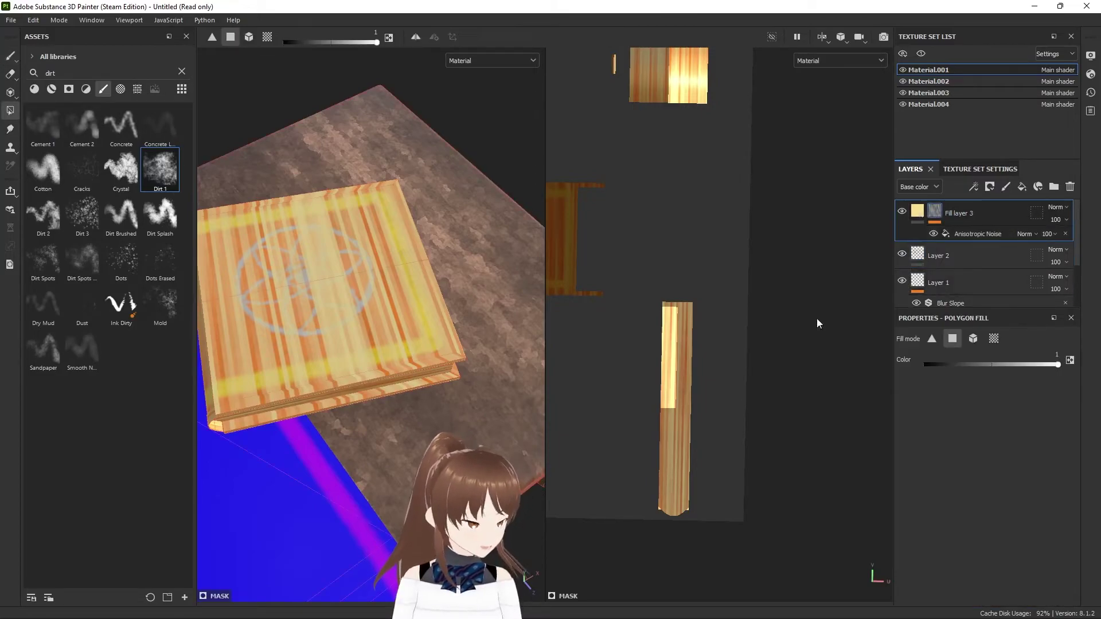
right_click(977, 215)
click(953, 537)
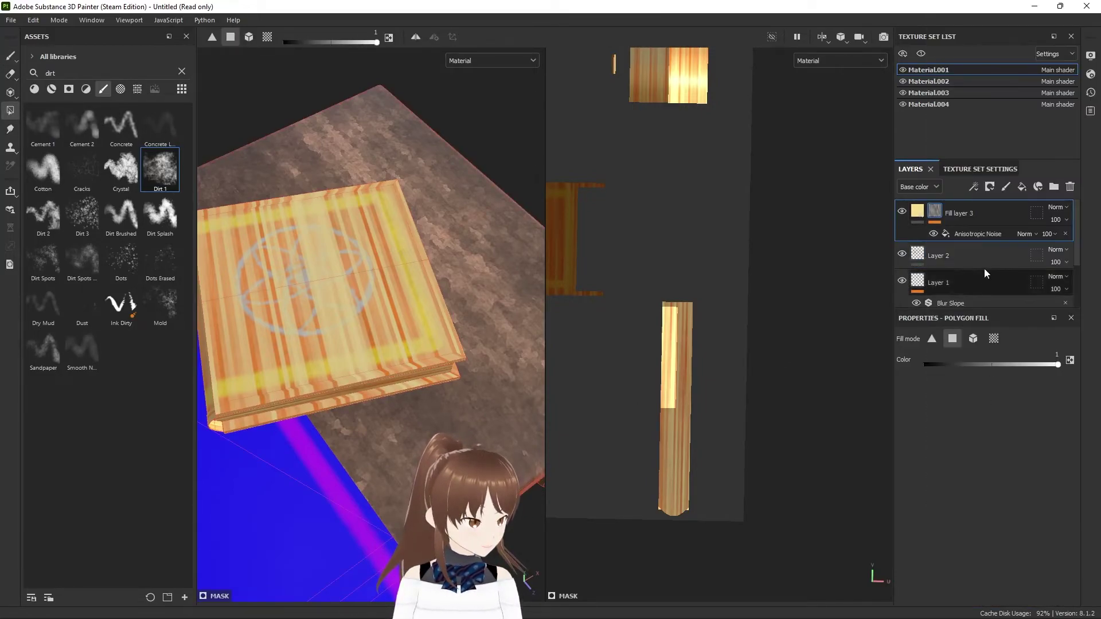
right_click(992, 212)
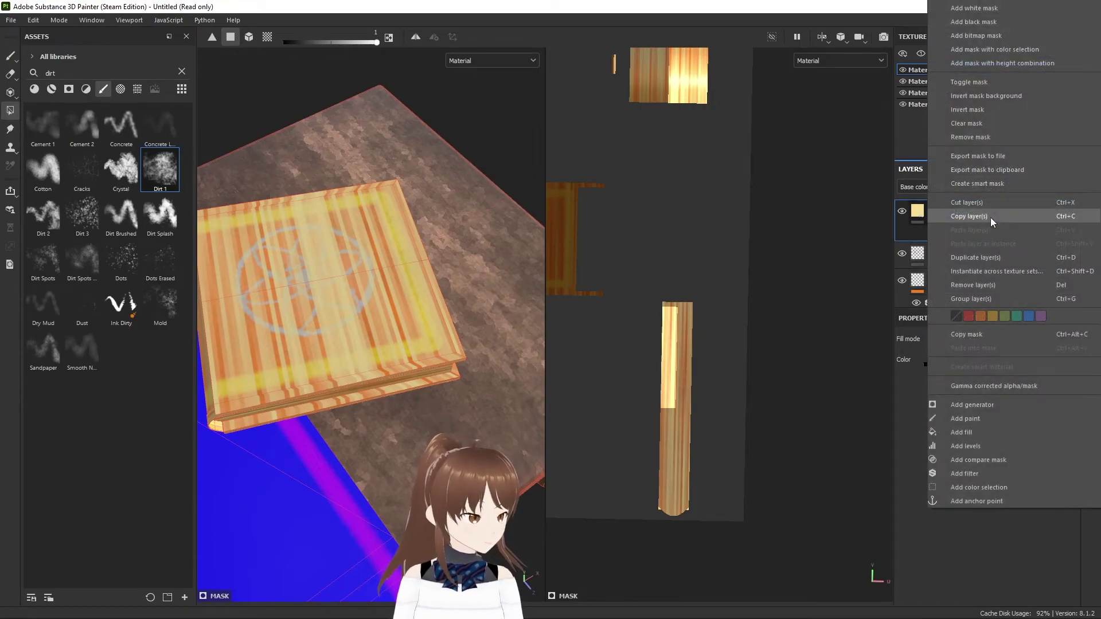
click(978, 420)
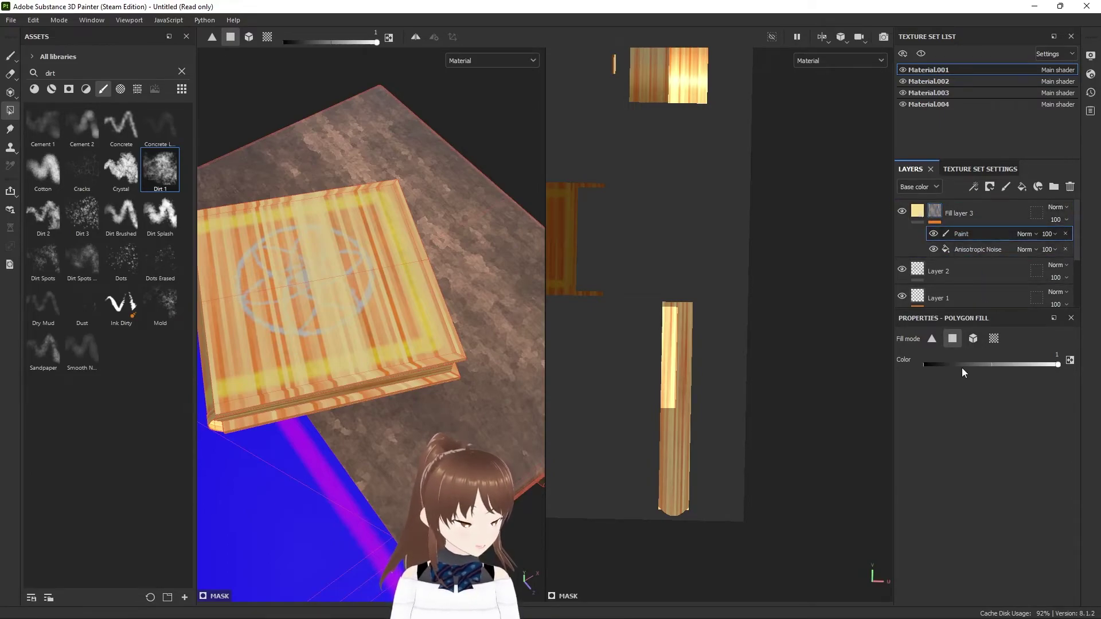
click(421, 315)
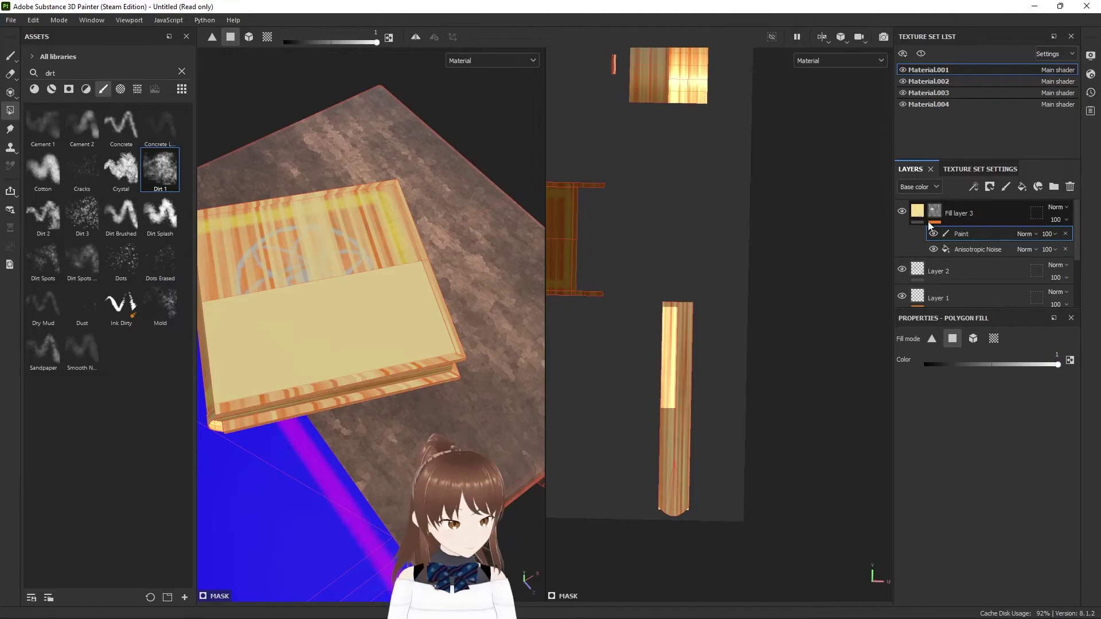
double_click(969, 233)
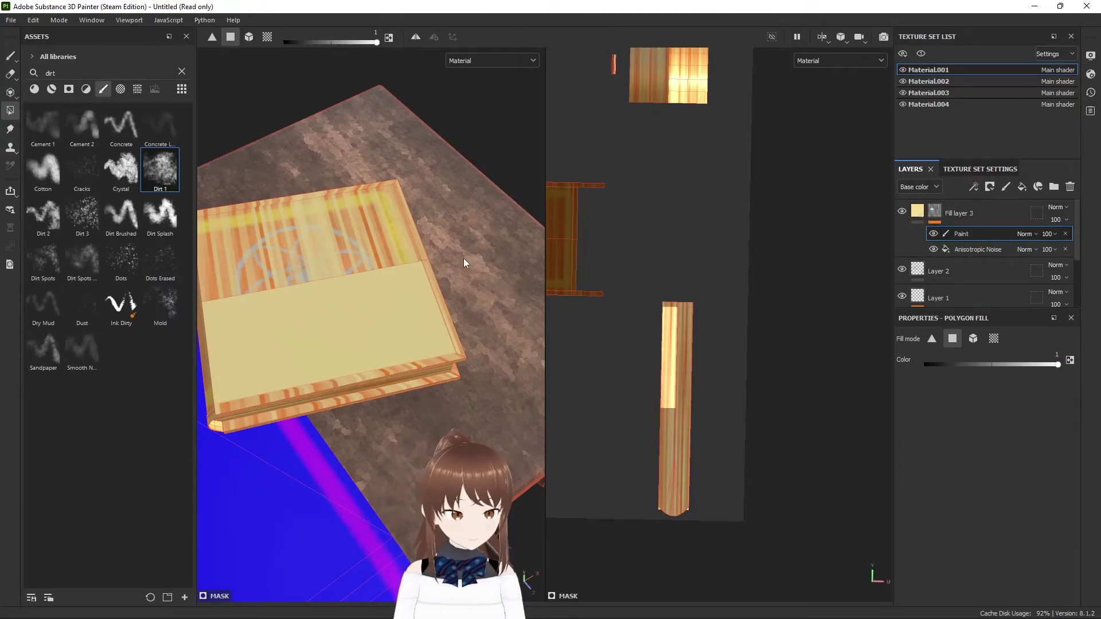
Undo the partial cover fill and set the mask paint colour to black (0).
alt+drag(470, 281, 422, 358)
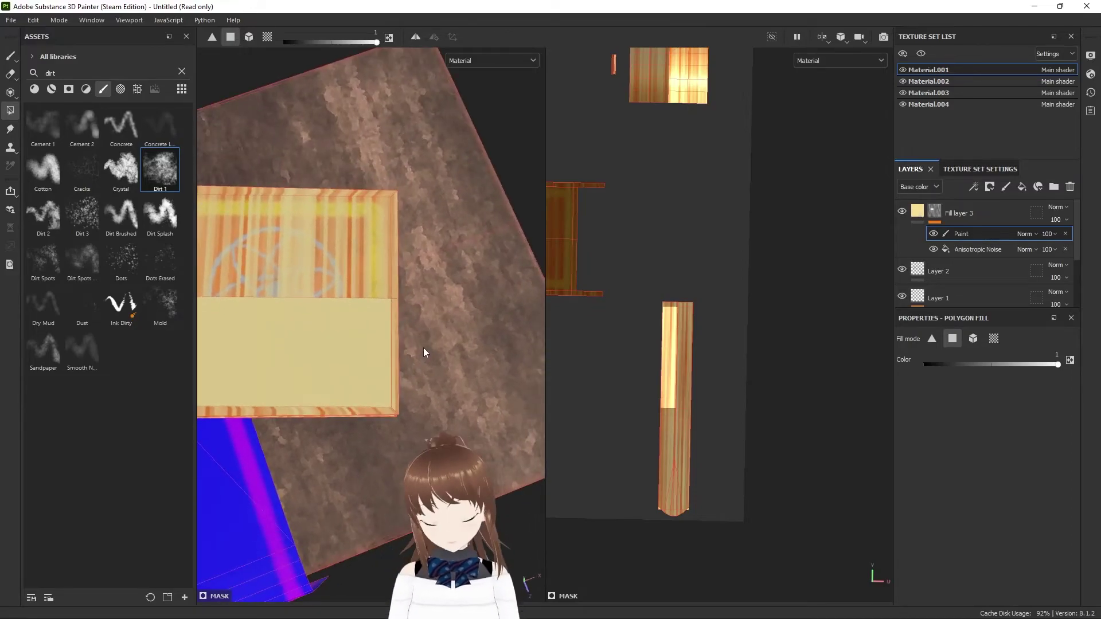
key(ctrl+z)
alt+drag(409, 327, 417, 267)
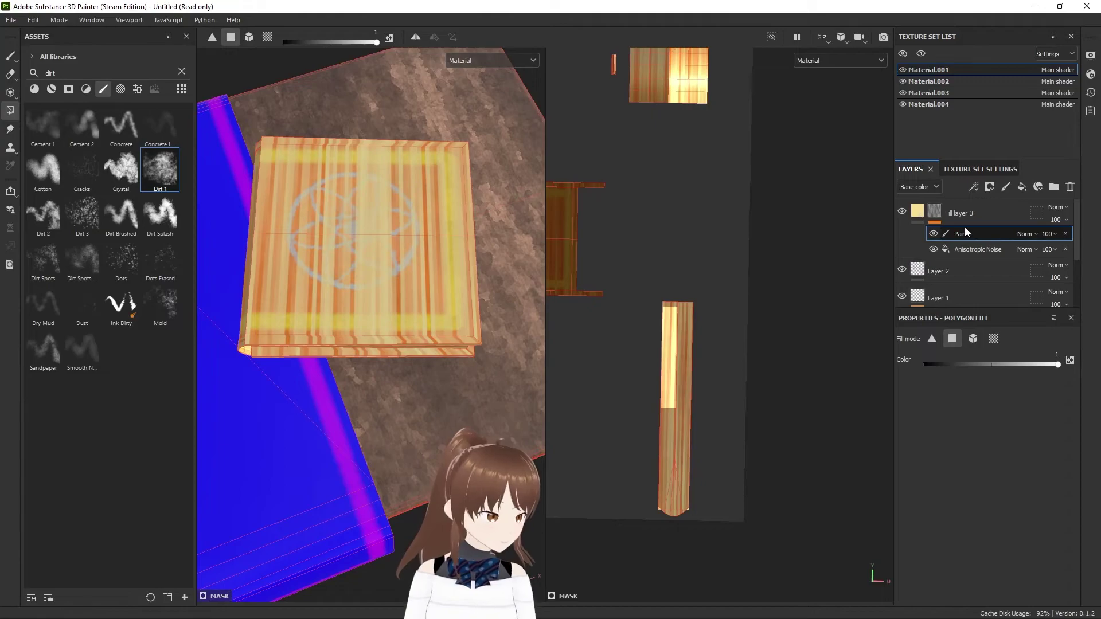
click(954, 365)
drag(947, 364, 924, 364)
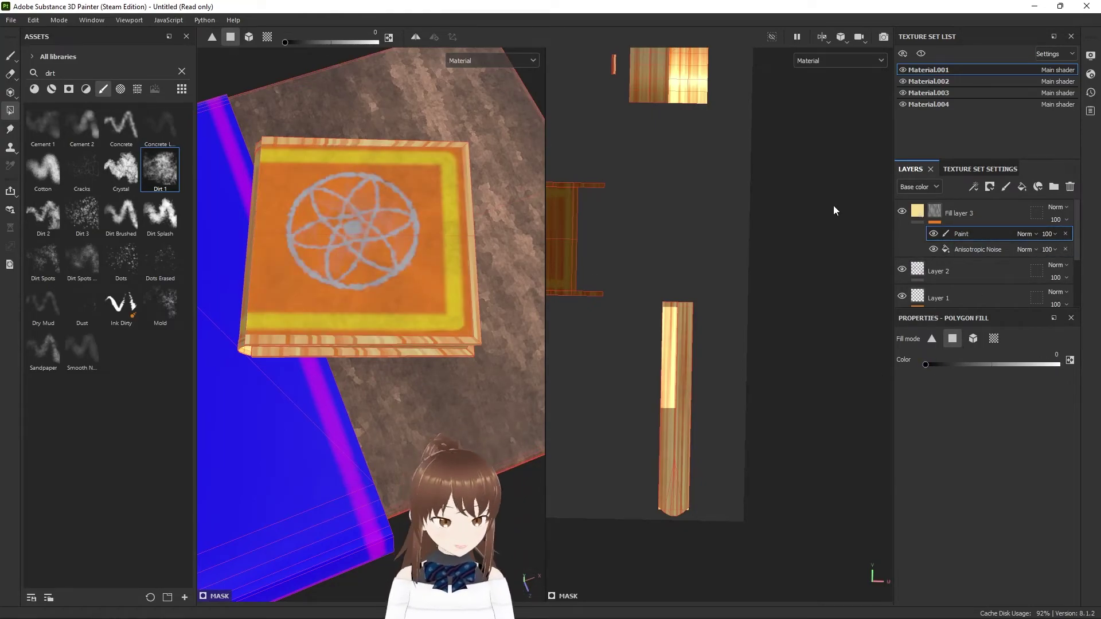
Polygon-fill the cover's UV square black so grain stays only on the page edges.
scroll(689, 304, down, 3)
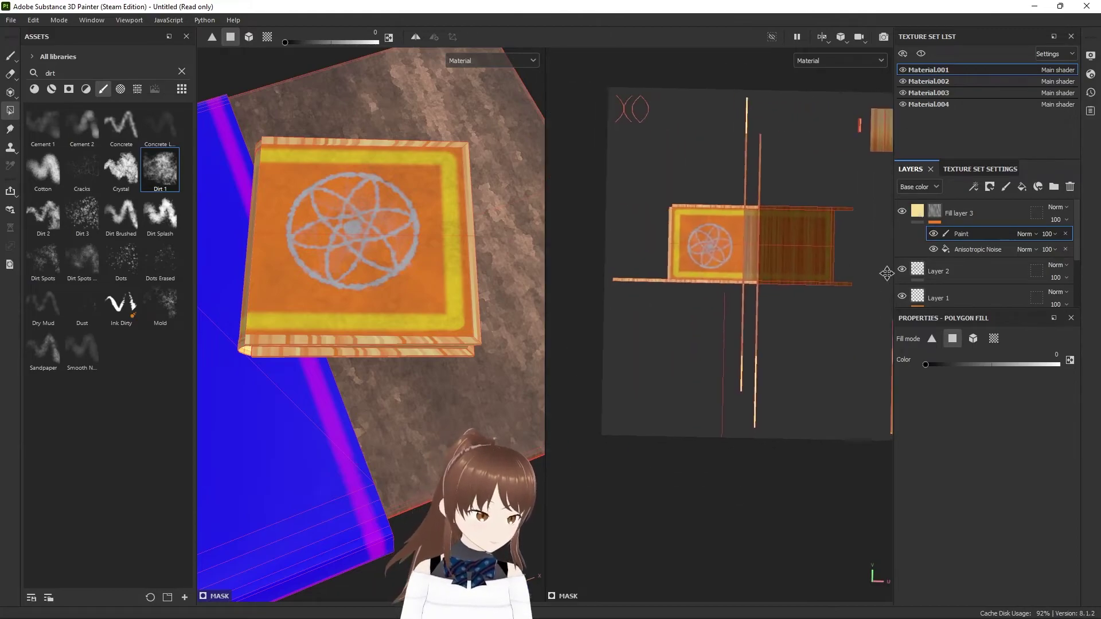
mouse_move(708, 269)
middle_down()
mouse_move(665, 272)
mouse_move(754, 239)
middle_up()
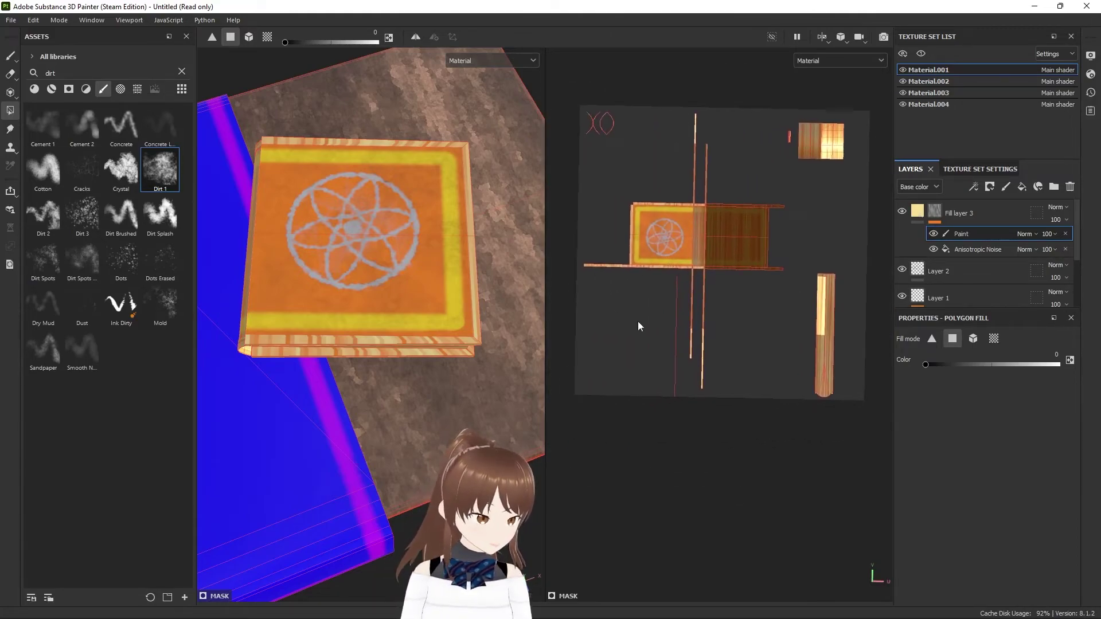
scroll(688, 247, down, 2)
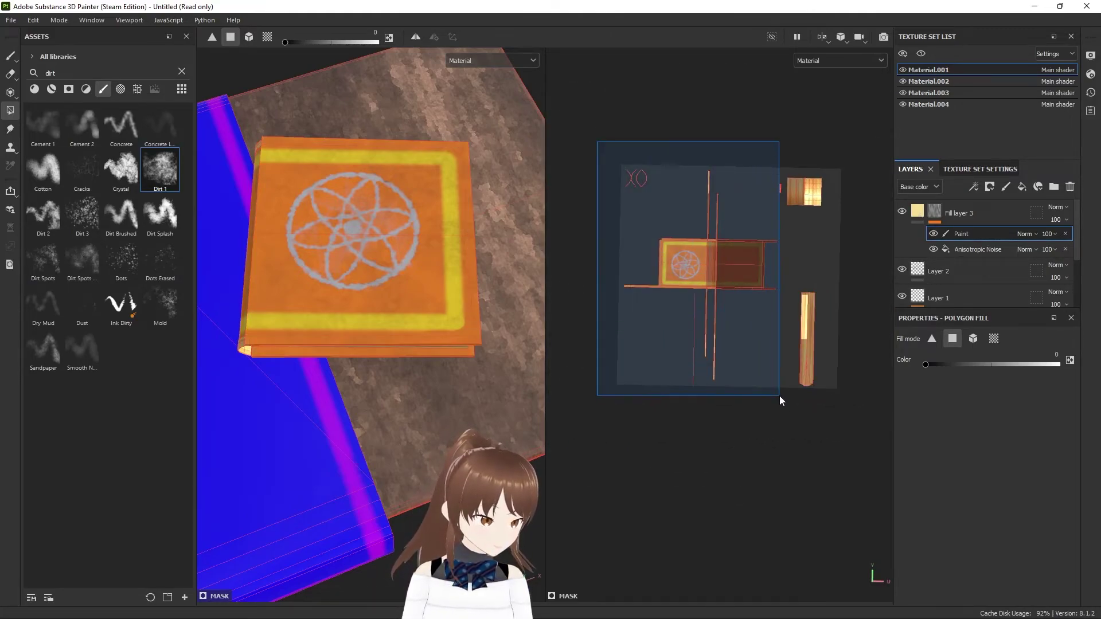
drag(676, 240, 779, 396)
mouse_move(470, 241)
alt+mouse_down()
mouse_move(173, 155)
mouse_move(412, 252)
mouse_move(429, 358)
alt+mouse_up()
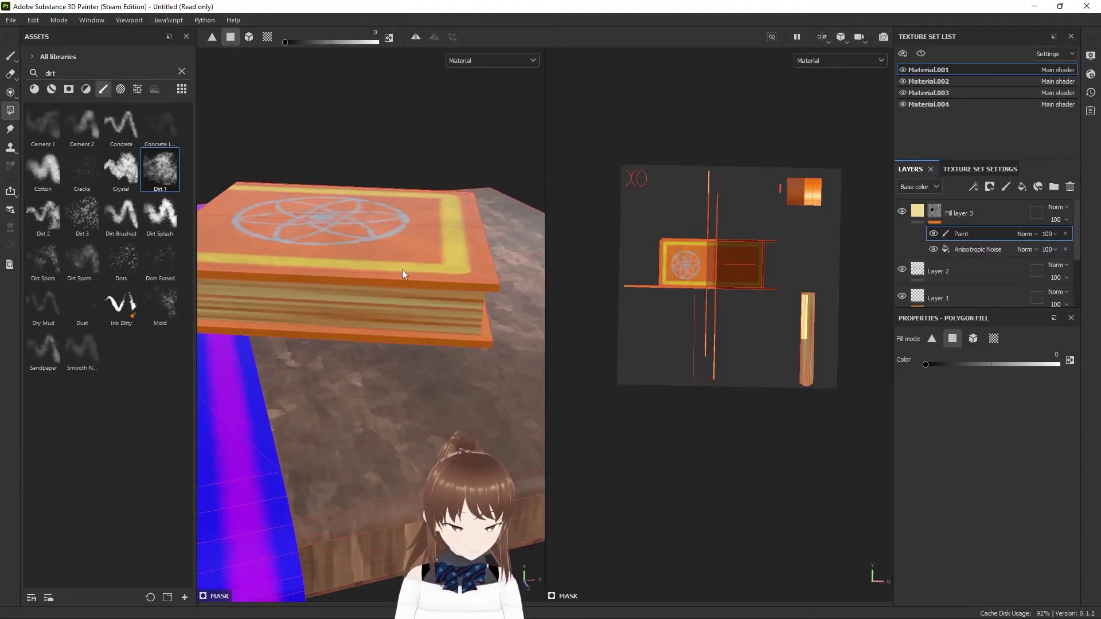
scroll(430, 359, down, 5)
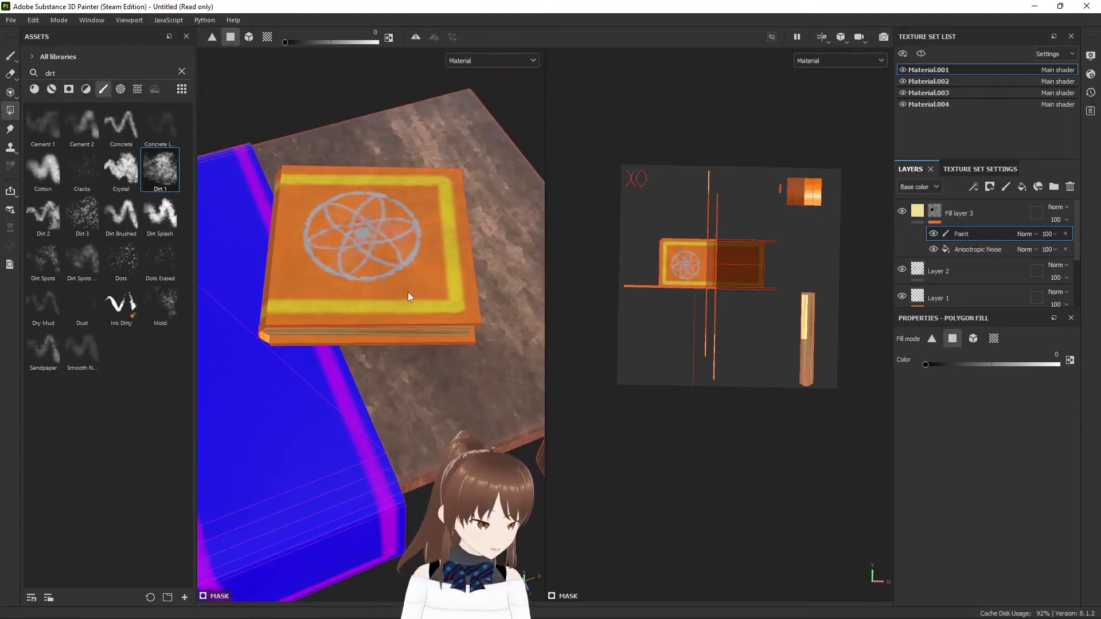
alt+drag(407, 292, 436, 331)
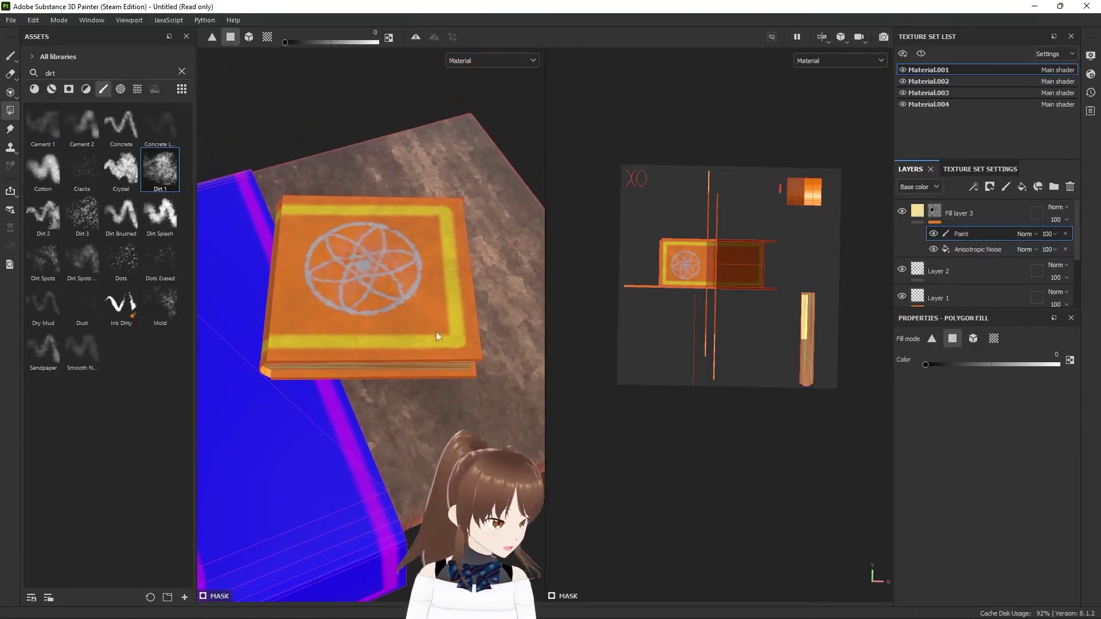
right_click(990, 235)
Add a Blur filter on top of Fill layer 3's mask with Blur Intensity 0.5.
click(924, 438)
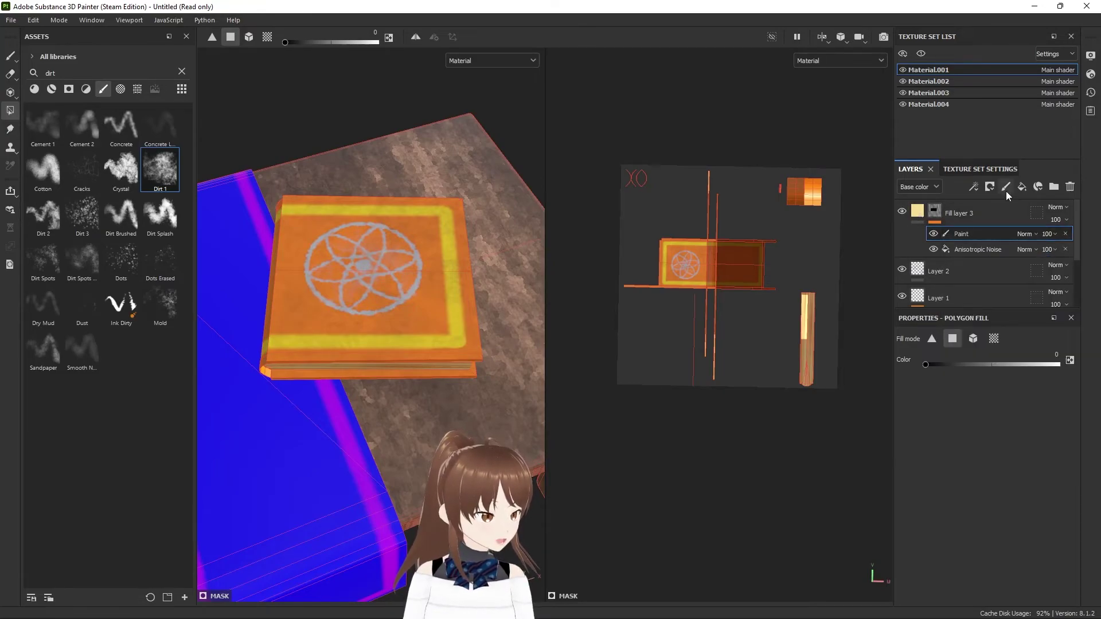
right_click(1027, 213)
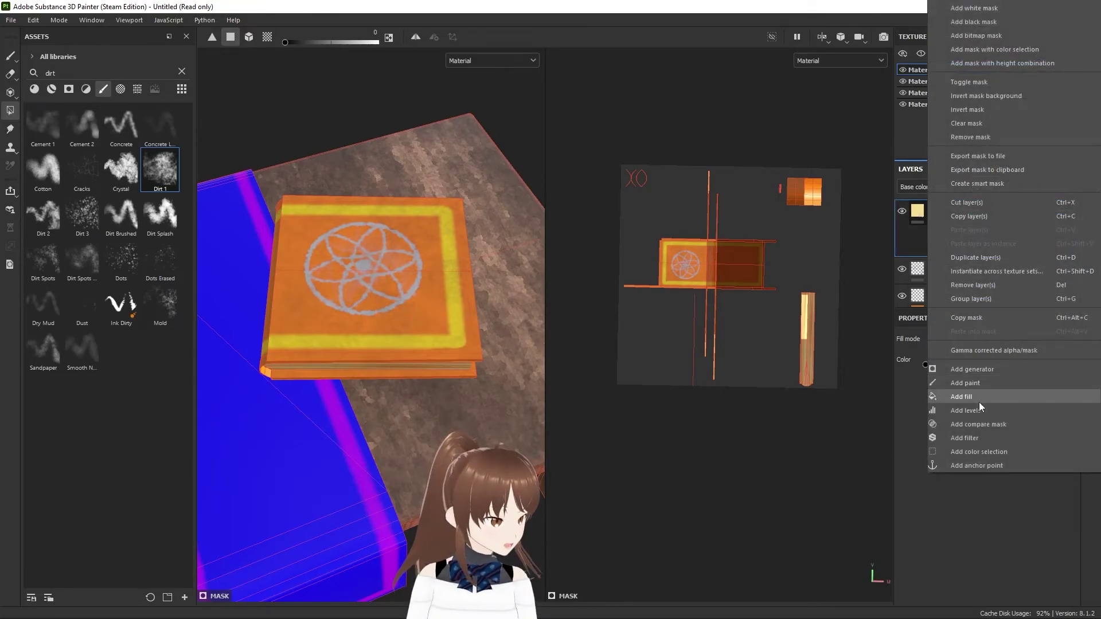
click(982, 436)
click(981, 365)
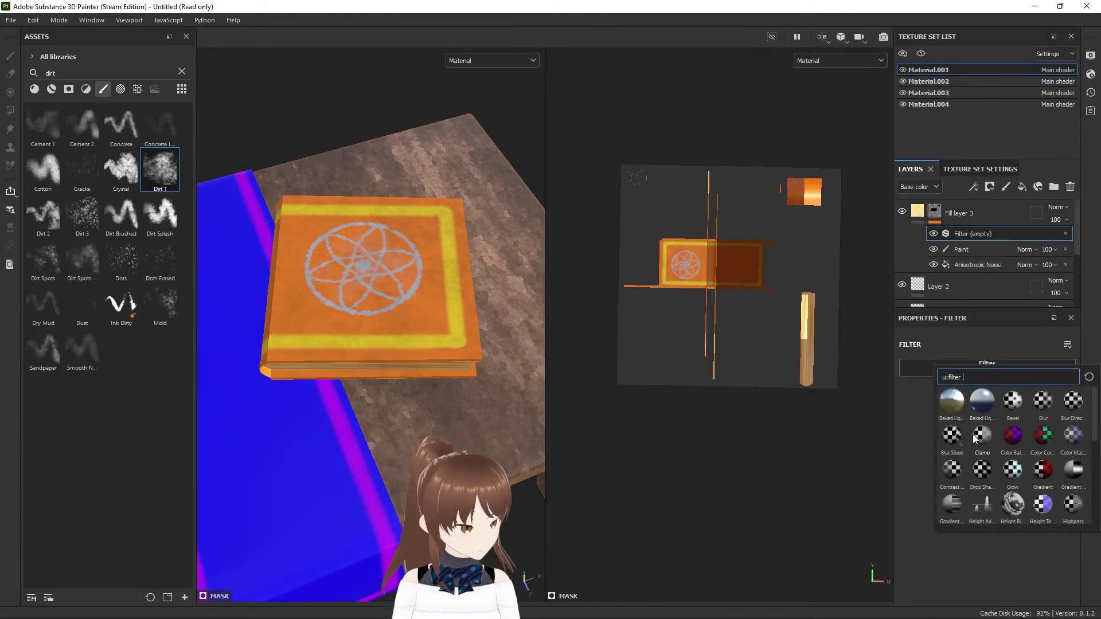
click(1046, 407)
mouse_move(476, 373)
alt+mouse_down()
mouse_move(450, 224)
mouse_move(413, 233)
mouse_move(422, 296)
mouse_move(436, 303)
alt+mouse_up()
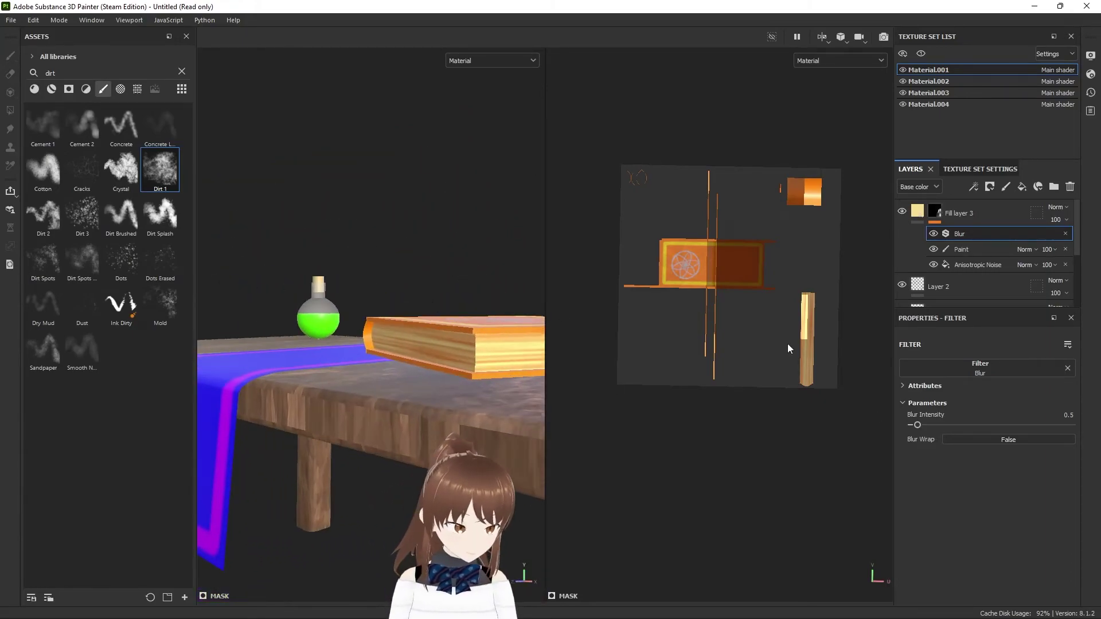
click(934, 425)
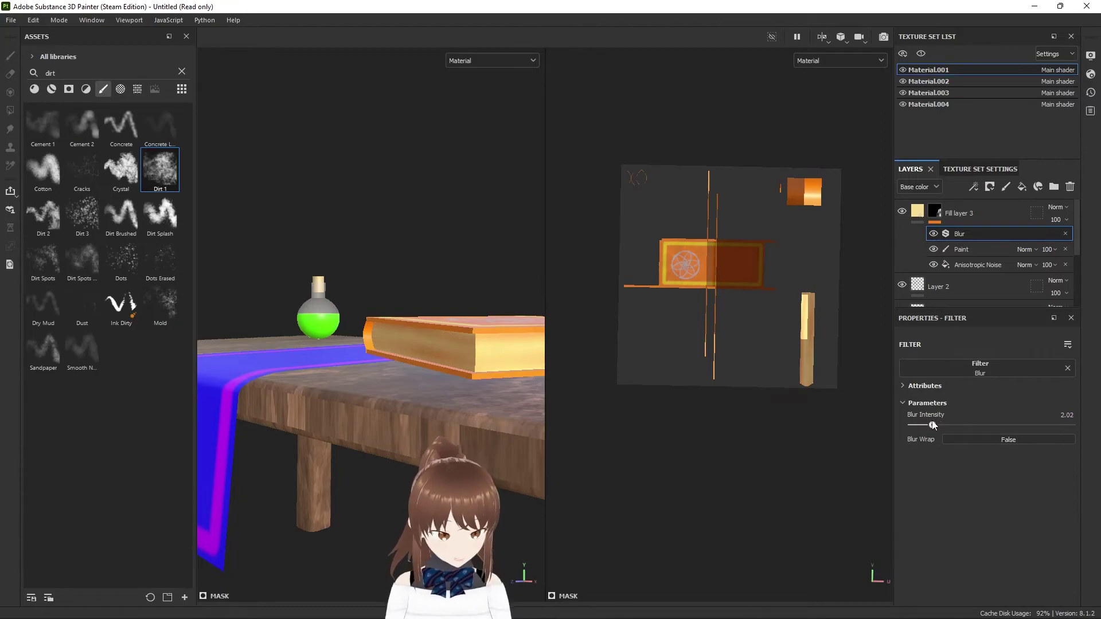
click(1067, 415)
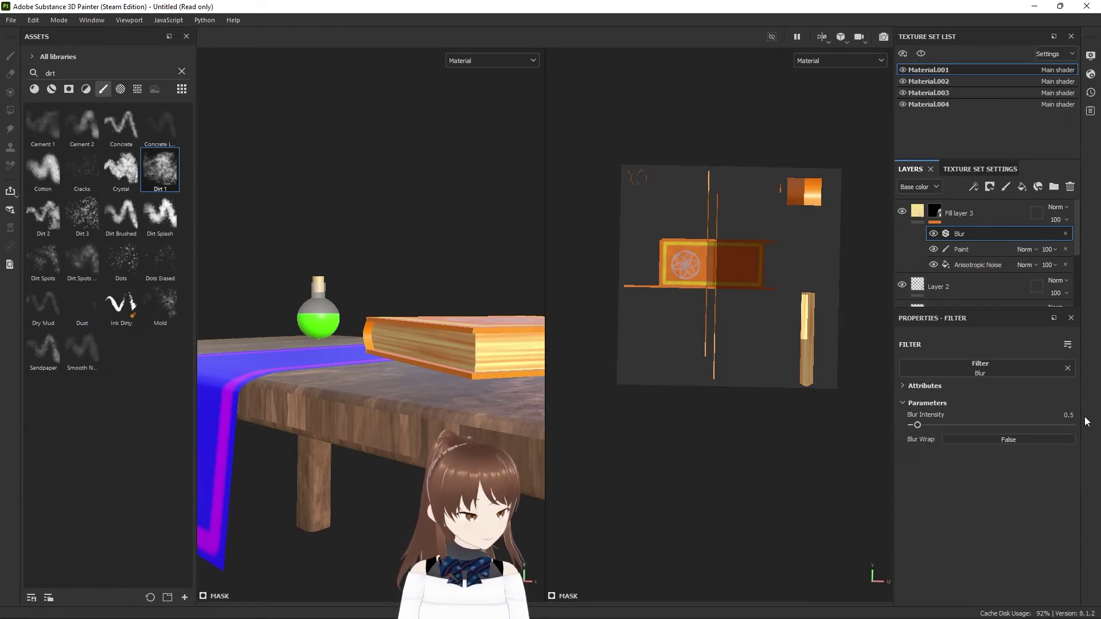
mouse_move(537, 362)
alt+mouse_down()
mouse_move(499, 334)
mouse_move(475, 385)
mouse_move(448, 375)
mouse_move(418, 266)
mouse_move(312, 276)
mouse_move(395, 322)
mouse_move(425, 364)
mouse_move(436, 352)
mouse_move(406, 394)
mouse_move(565, 227)
alt+mouse_up()
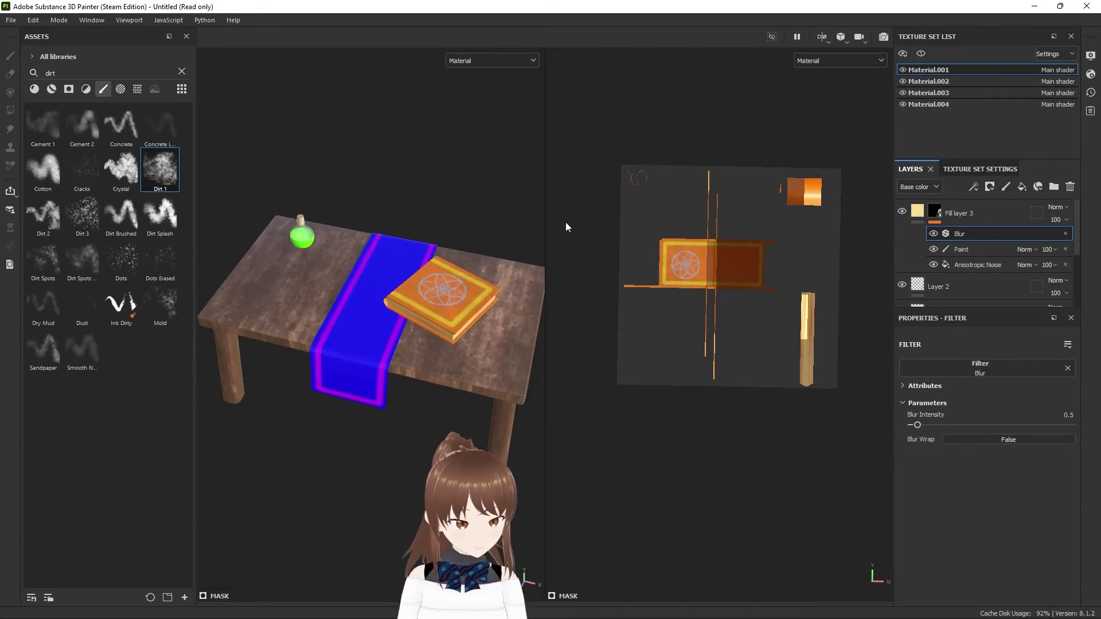
Set the viewport to show only the 3D view (F2).
key(F2)
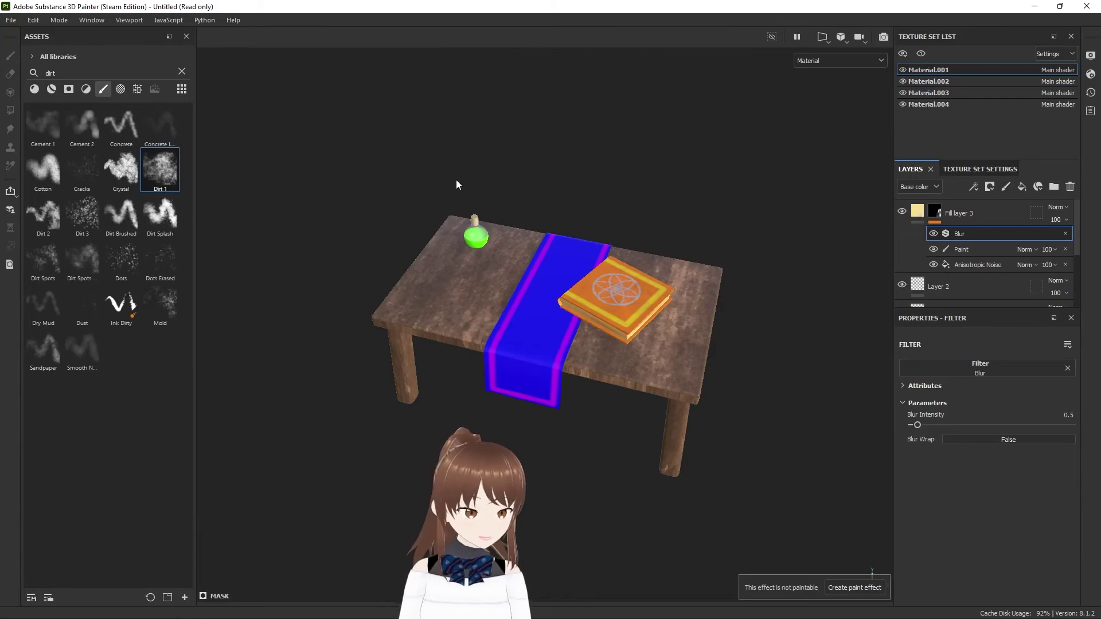
key(F3)
key(F2)
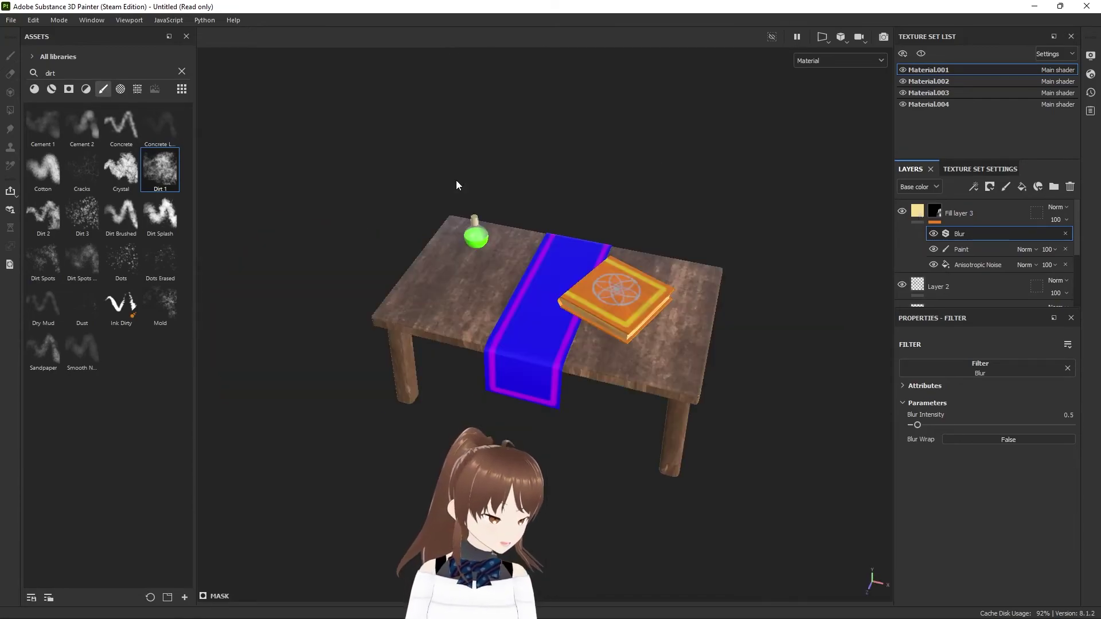
Orbit around the table to inspect the book and flask from low side, frontal and underside angles.
mouse_move(634, 364)
alt+mouse_down()
mouse_move(663, 222)
mouse_move(634, 128)
mouse_move(484, 77)
mouse_move(308, 119)
mouse_move(226, 155)
mouse_move(195, 352)
mouse_move(396, 411)
mouse_move(696, 411)
mouse_move(737, 310)
mouse_move(811, 266)
mouse_move(736, 266)
mouse_move(689, 390)
alt+mouse_up()
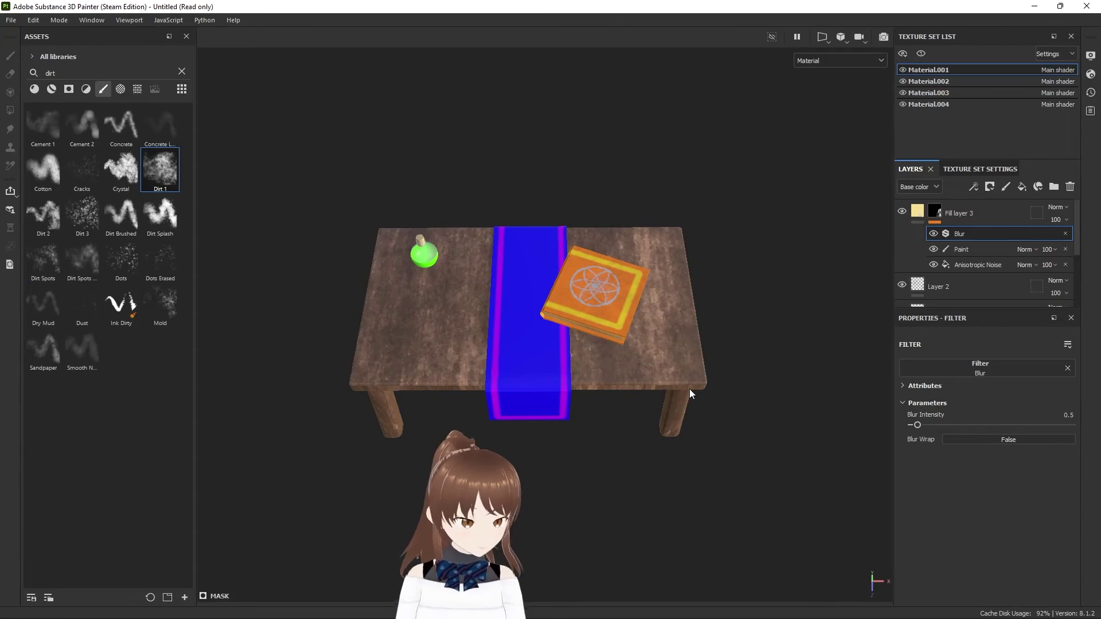
alt+drag(700, 361, 683, 331)
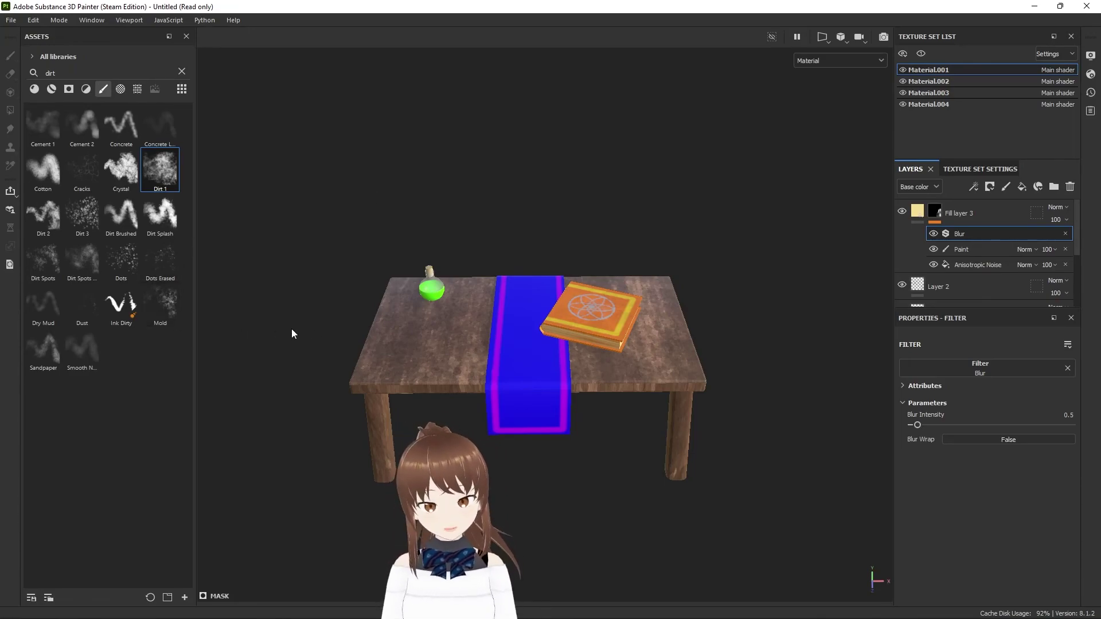
mouse_move(482, 365)
alt+mouse_down()
mouse_move(695, 210)
mouse_move(508, 197)
mouse_move(352, 339)
mouse_move(507, 431)
mouse_move(498, 390)
alt+mouse_up()
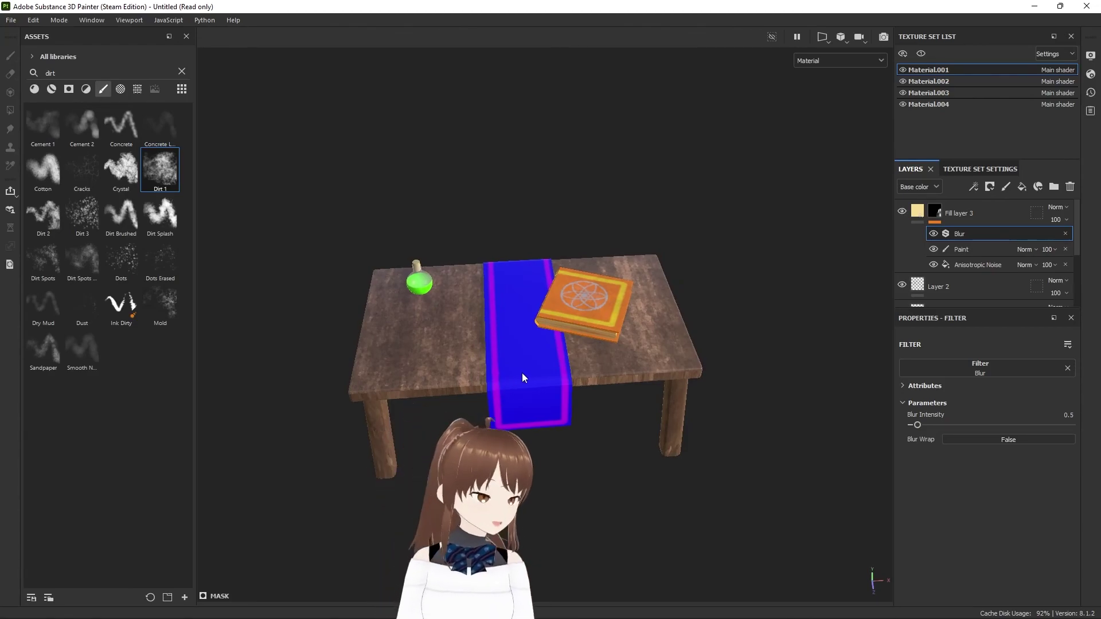
mouse_move(523, 372)
alt+mouse_down()
mouse_move(434, 194)
mouse_move(290, 142)
mouse_move(597, 426)
mouse_move(526, 351)
mouse_move(521, 422)
mouse_move(524, 376)
mouse_move(421, 399)
mouse_move(453, 359)
mouse_move(434, 323)
alt+mouse_up()
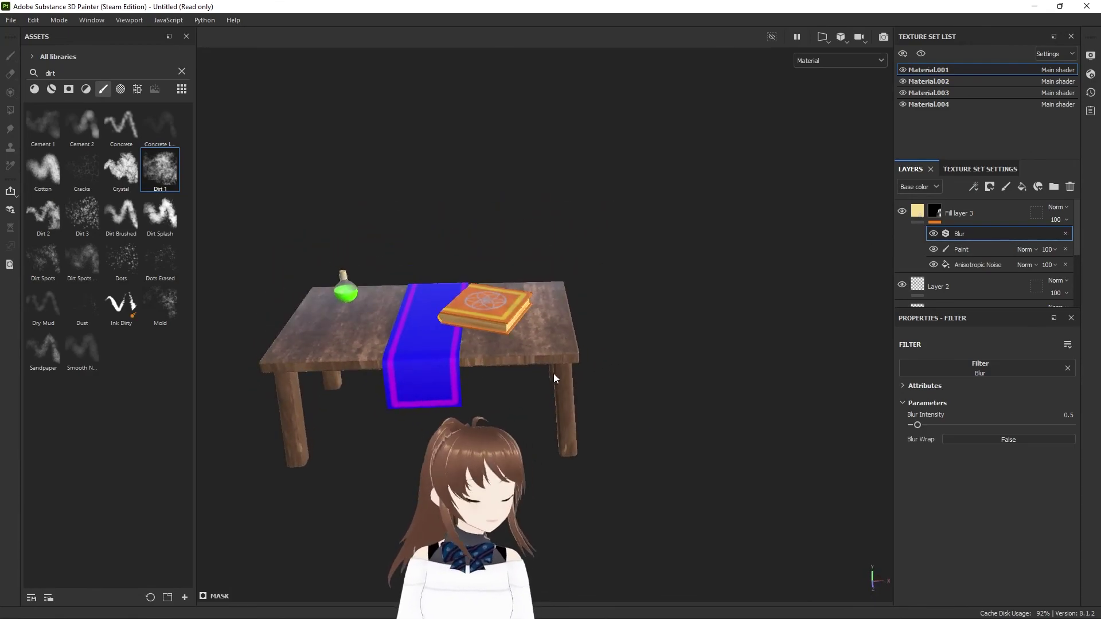
mouse_move(601, 376)
alt+mouse_down()
mouse_move(567, 259)
mouse_move(579, 350)
alt+mouse_up()
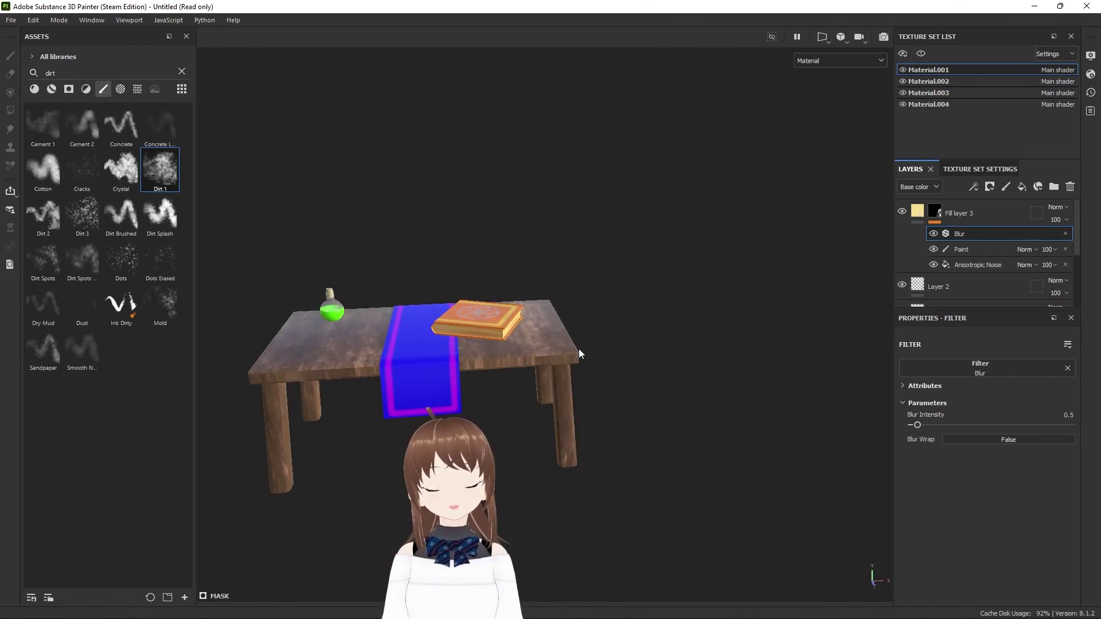